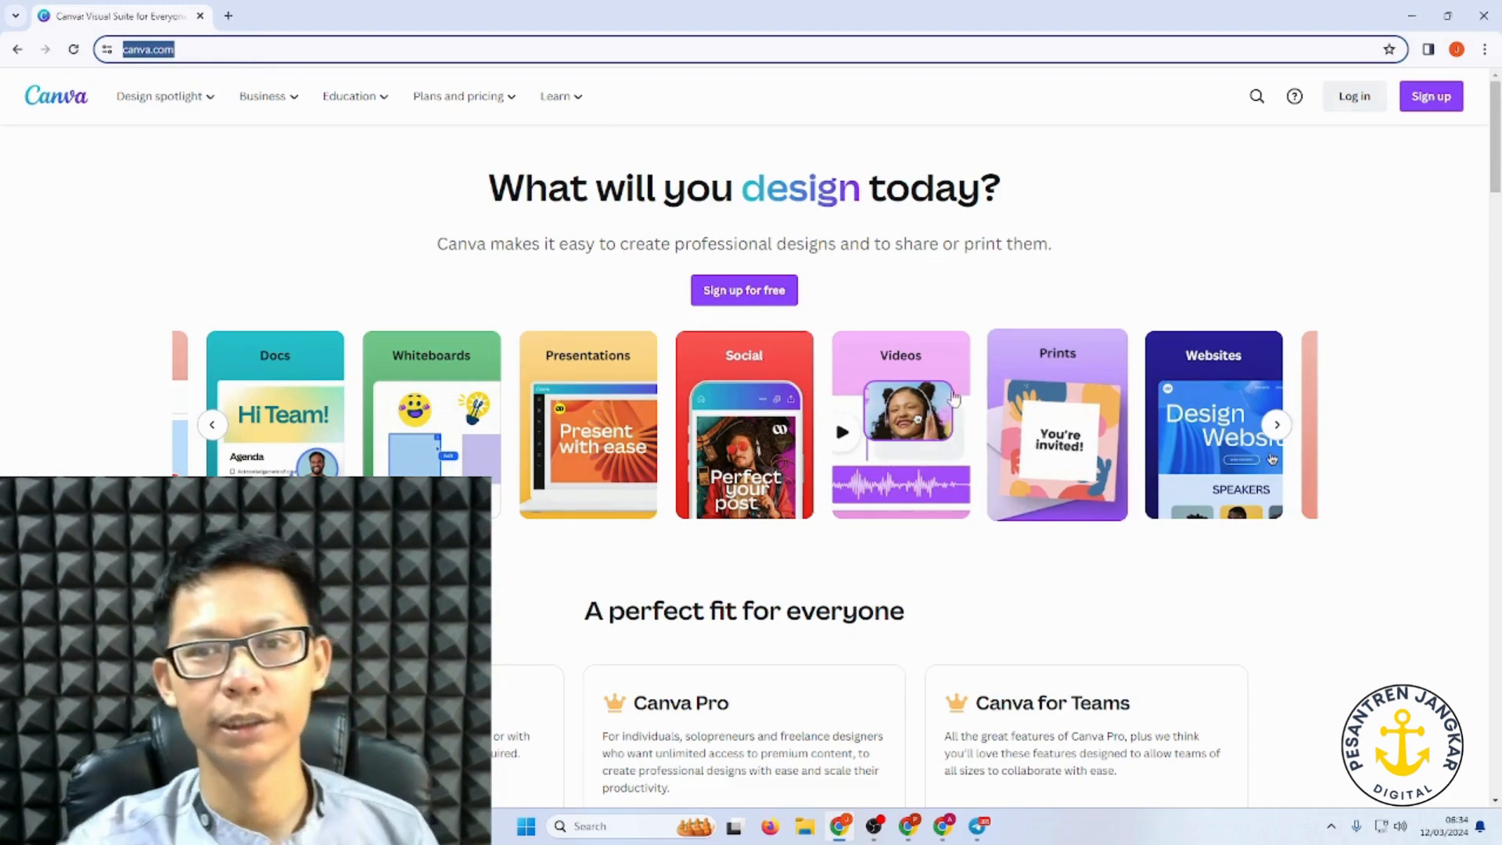
Step: Scroll up and down through the Canva landing page before signing in
scroll(266, 287, "down", 4)
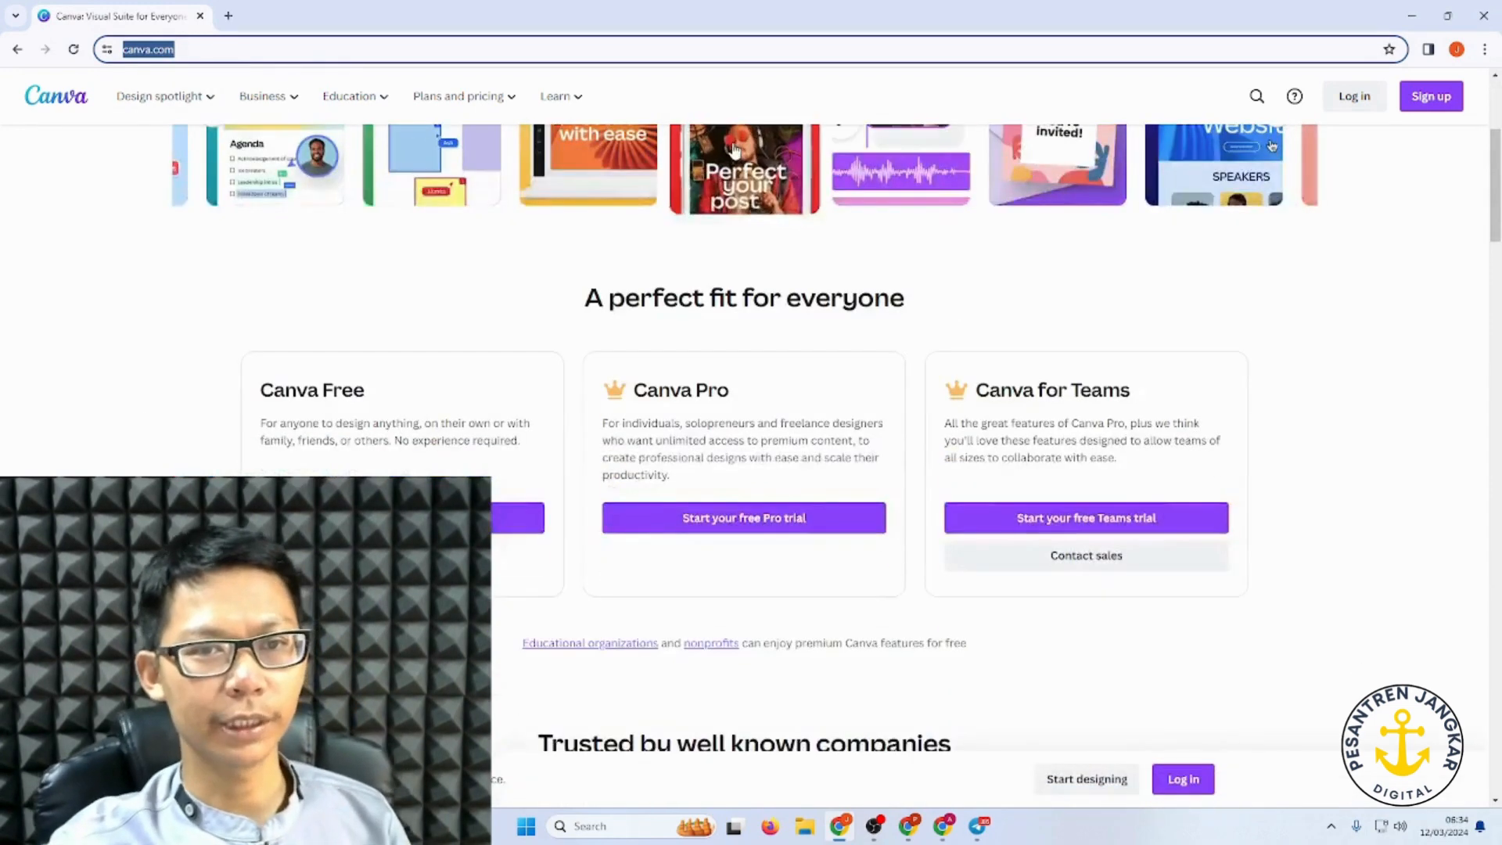
scroll(266, 288, "up", 4)
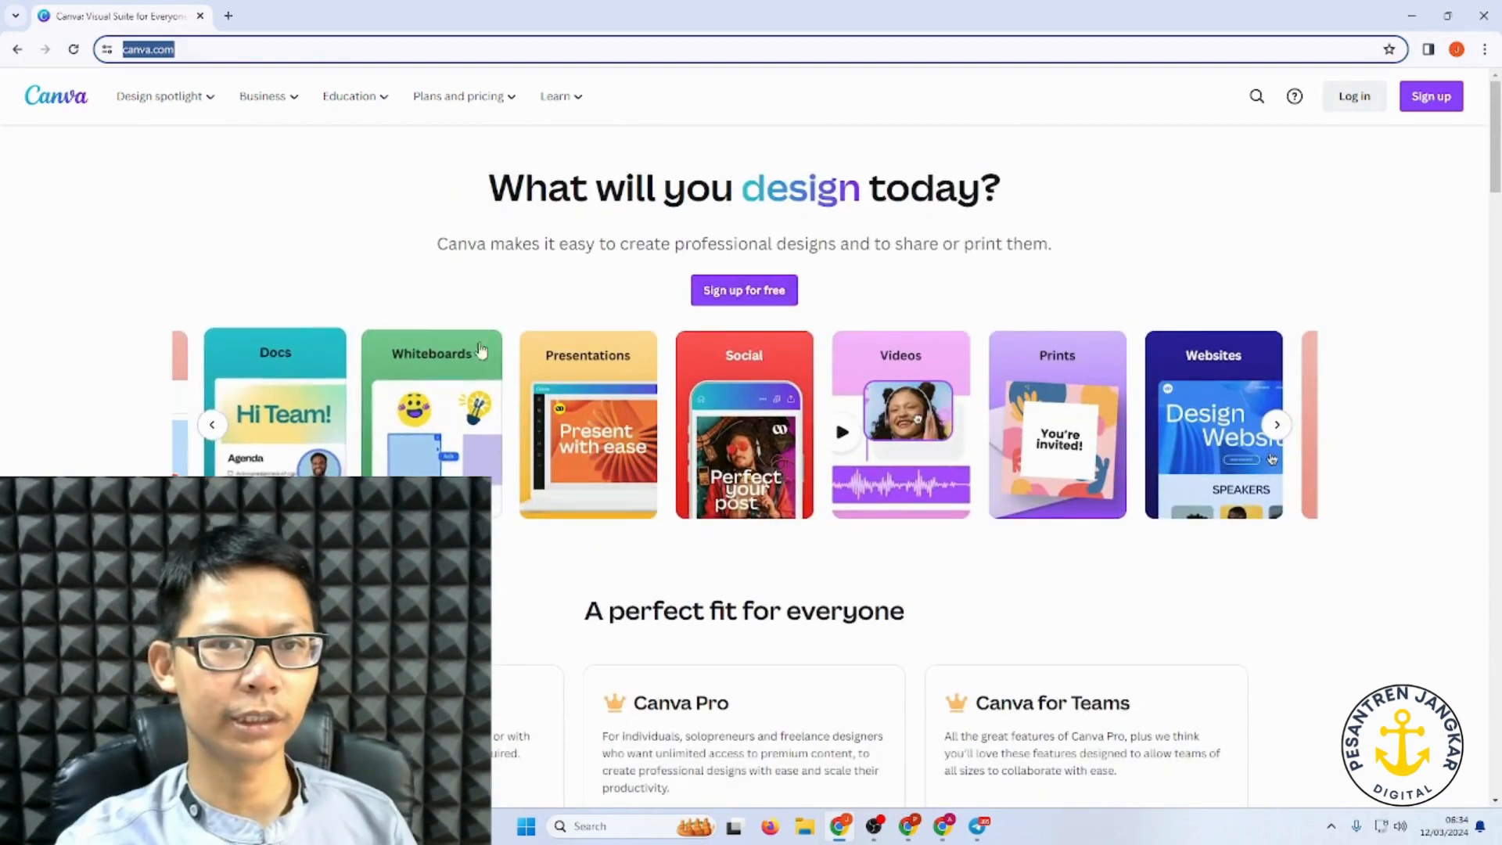
scroll(802, 203, "down", 3)
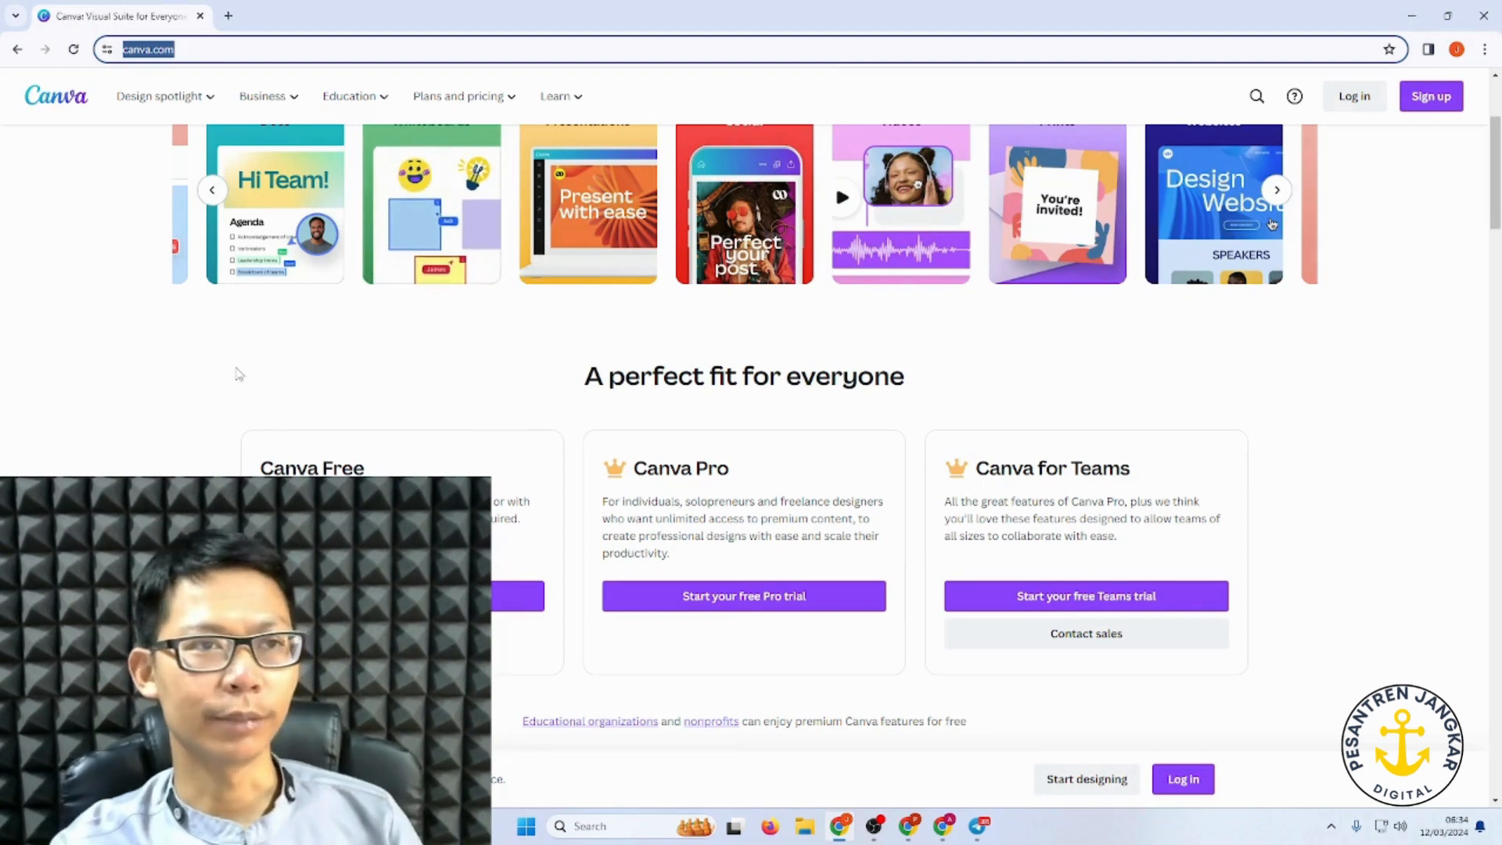
scroll(211, 357, "up", 1)
scroll(211, 356, "up", 3)
scroll(485, 422, "down", 5)
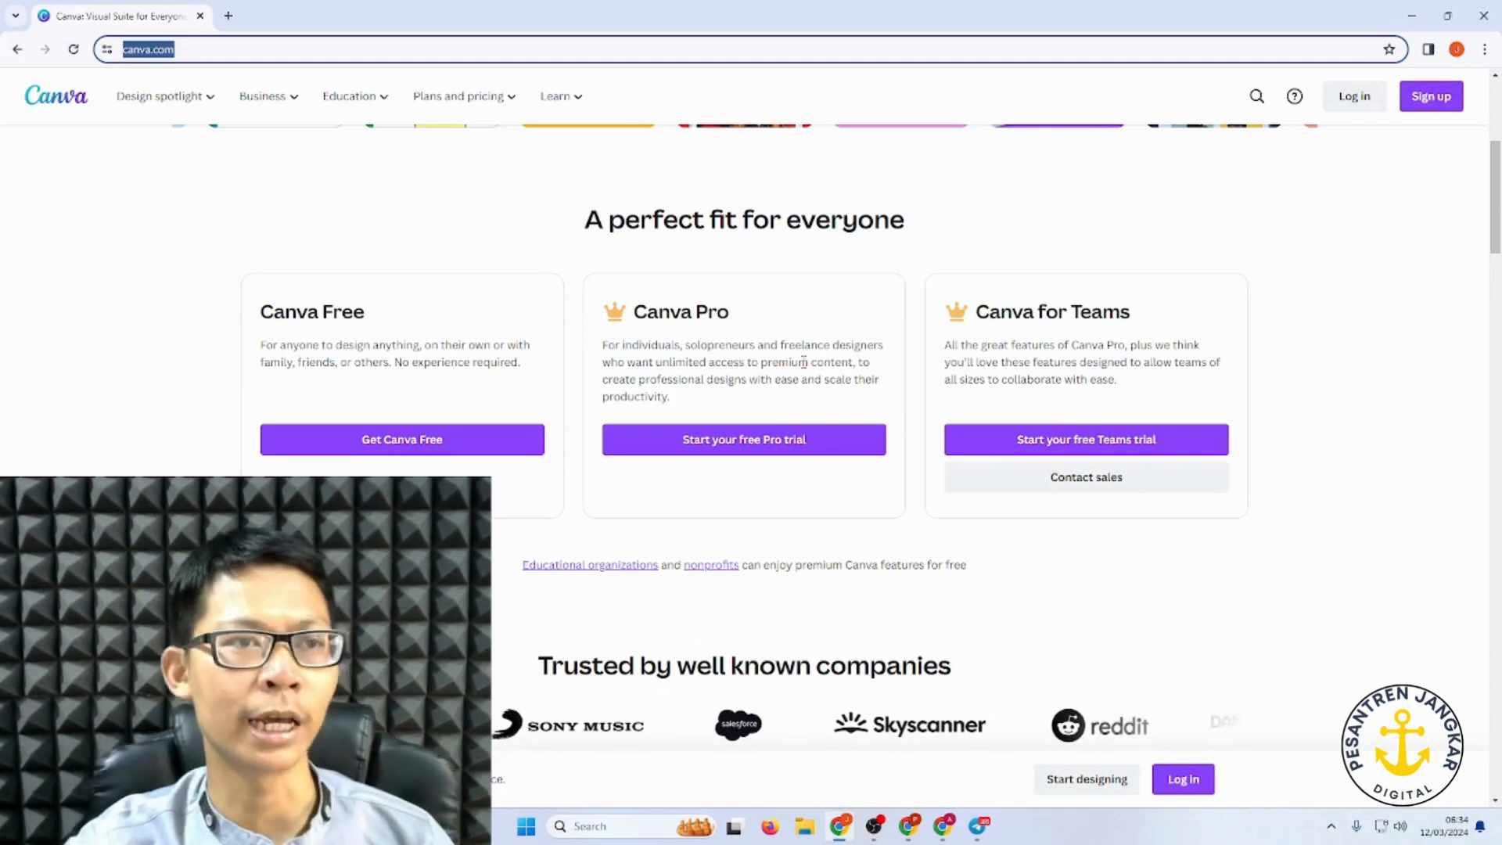
scroll(4, 347, "up", 5)
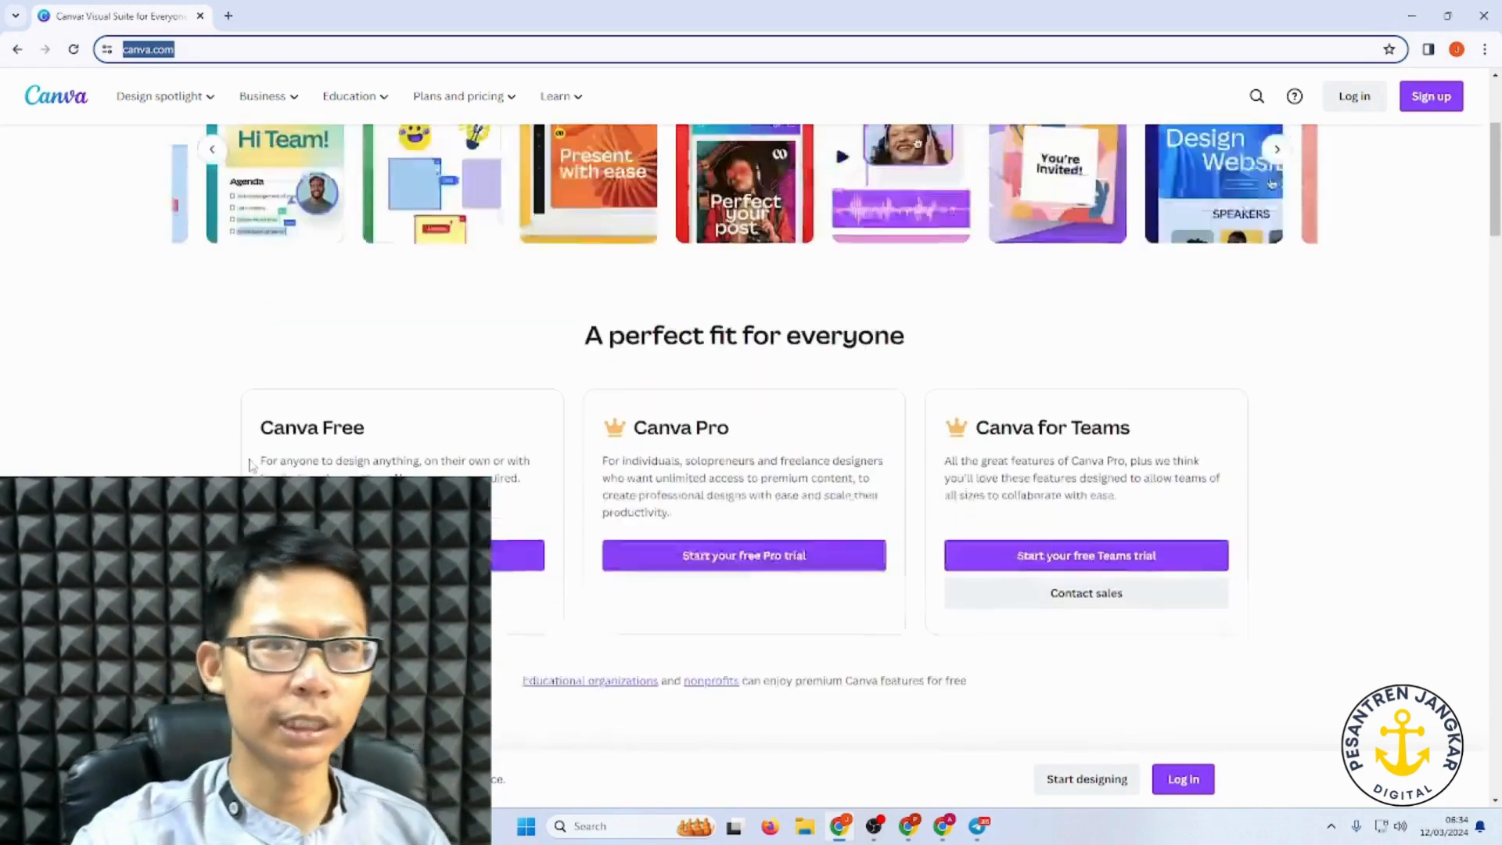
scroll(595, 336, "down", 8)
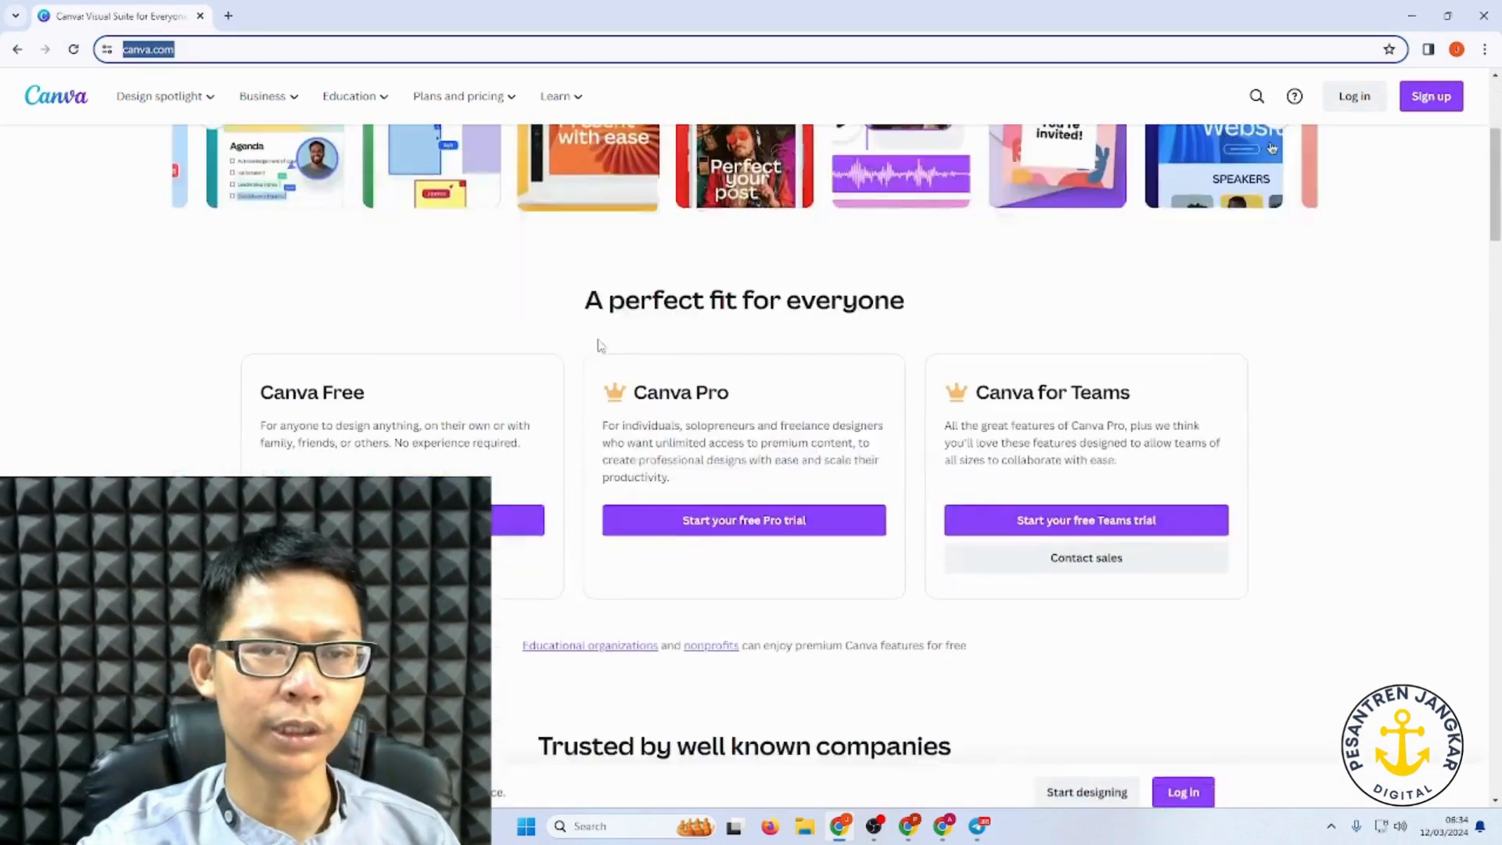
scroll(727, 446, "up", 6)
scroll(727, 446, "up", 2)
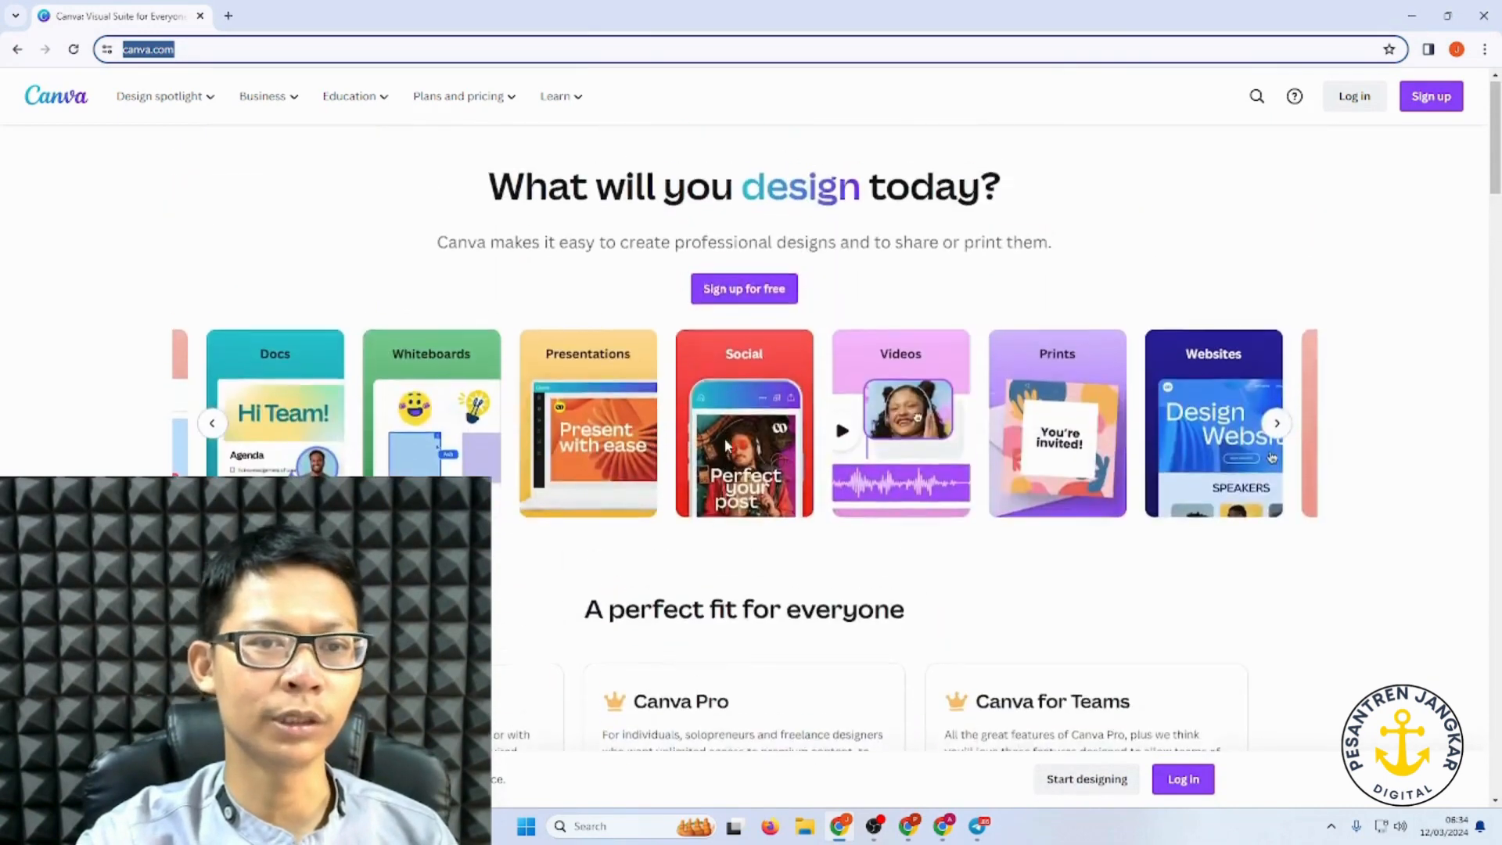
scroll(727, 446, "down", 3)
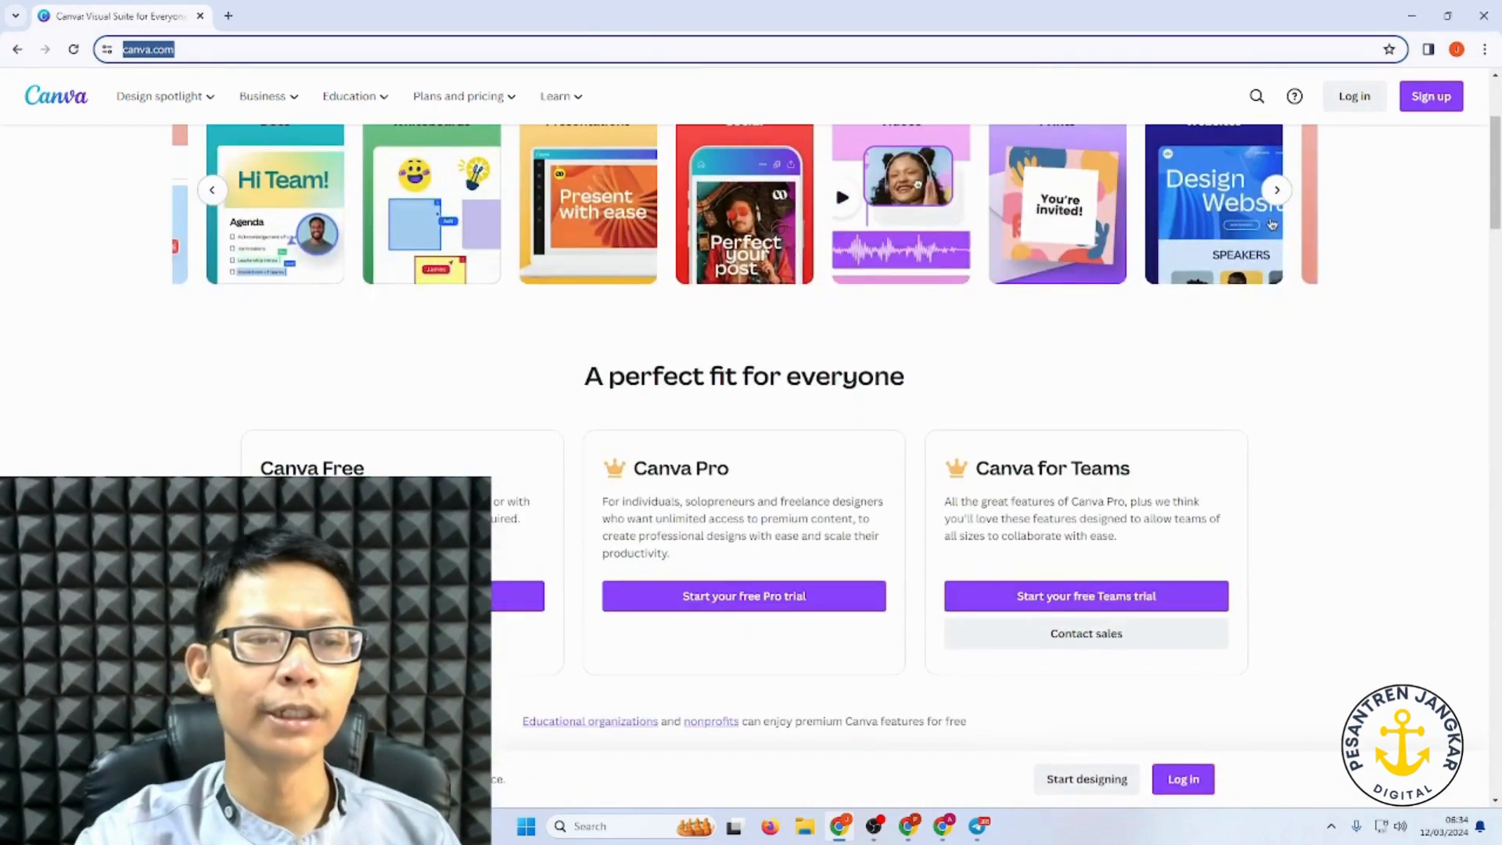
left_click(142, 470)
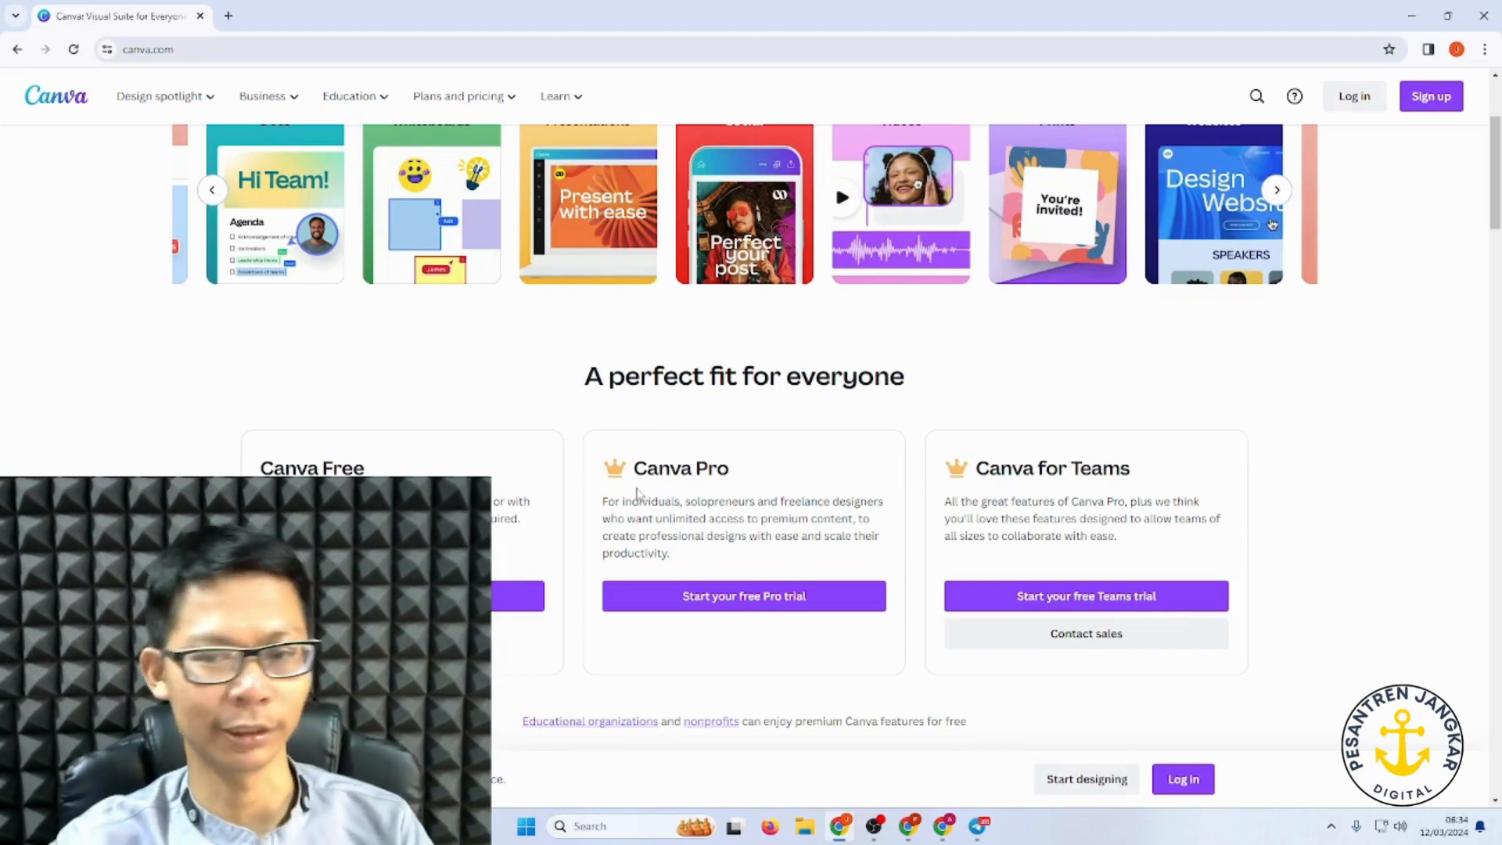
scroll(1338, 219, "up", 3)
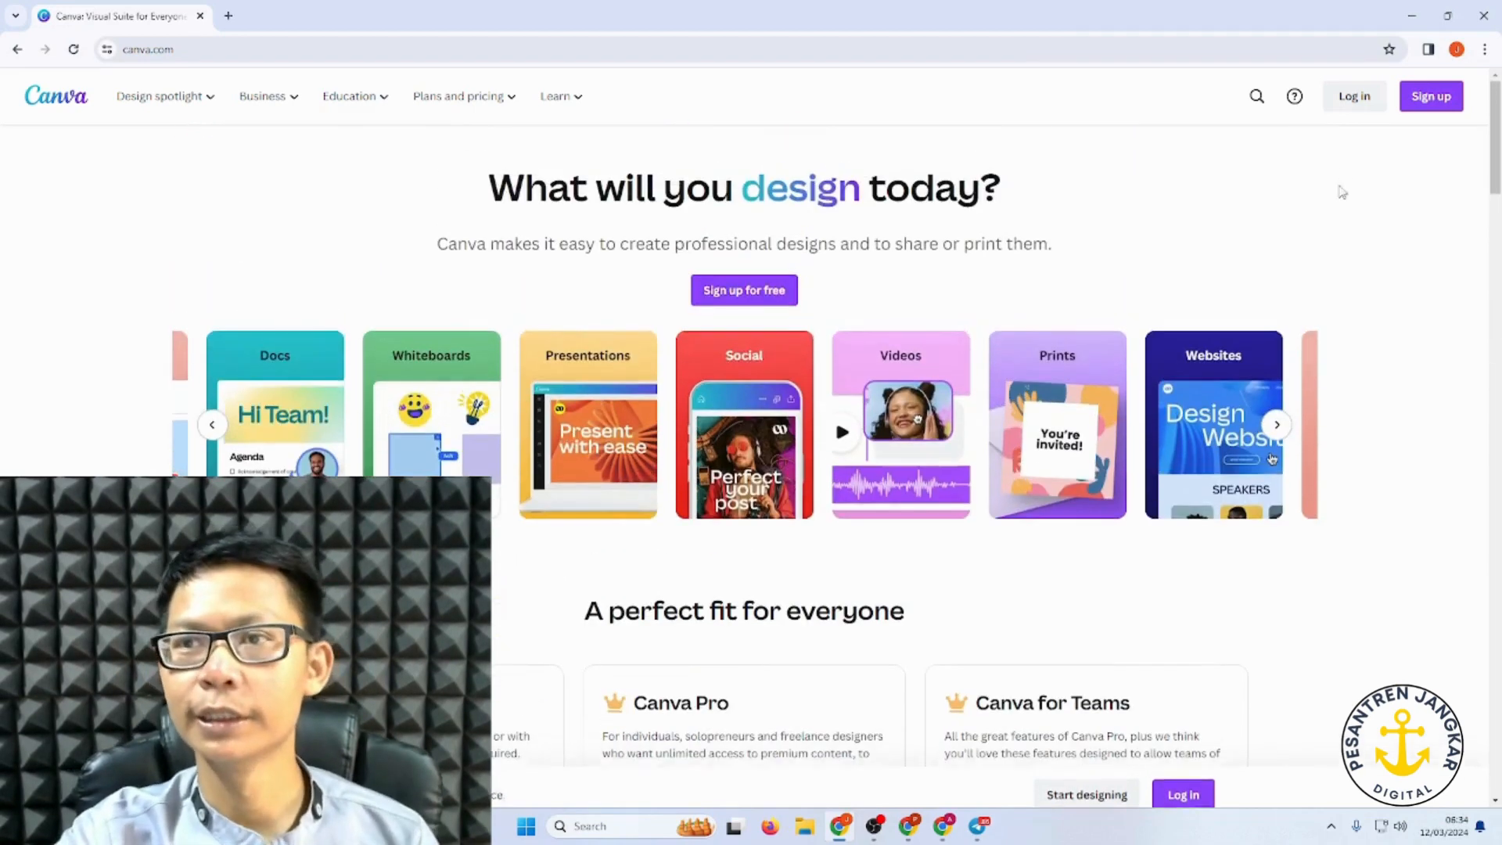
Step: Log in to Canva through Continue with Google using the saved account, approving with Lanjutkan
left_click(1365, 97)
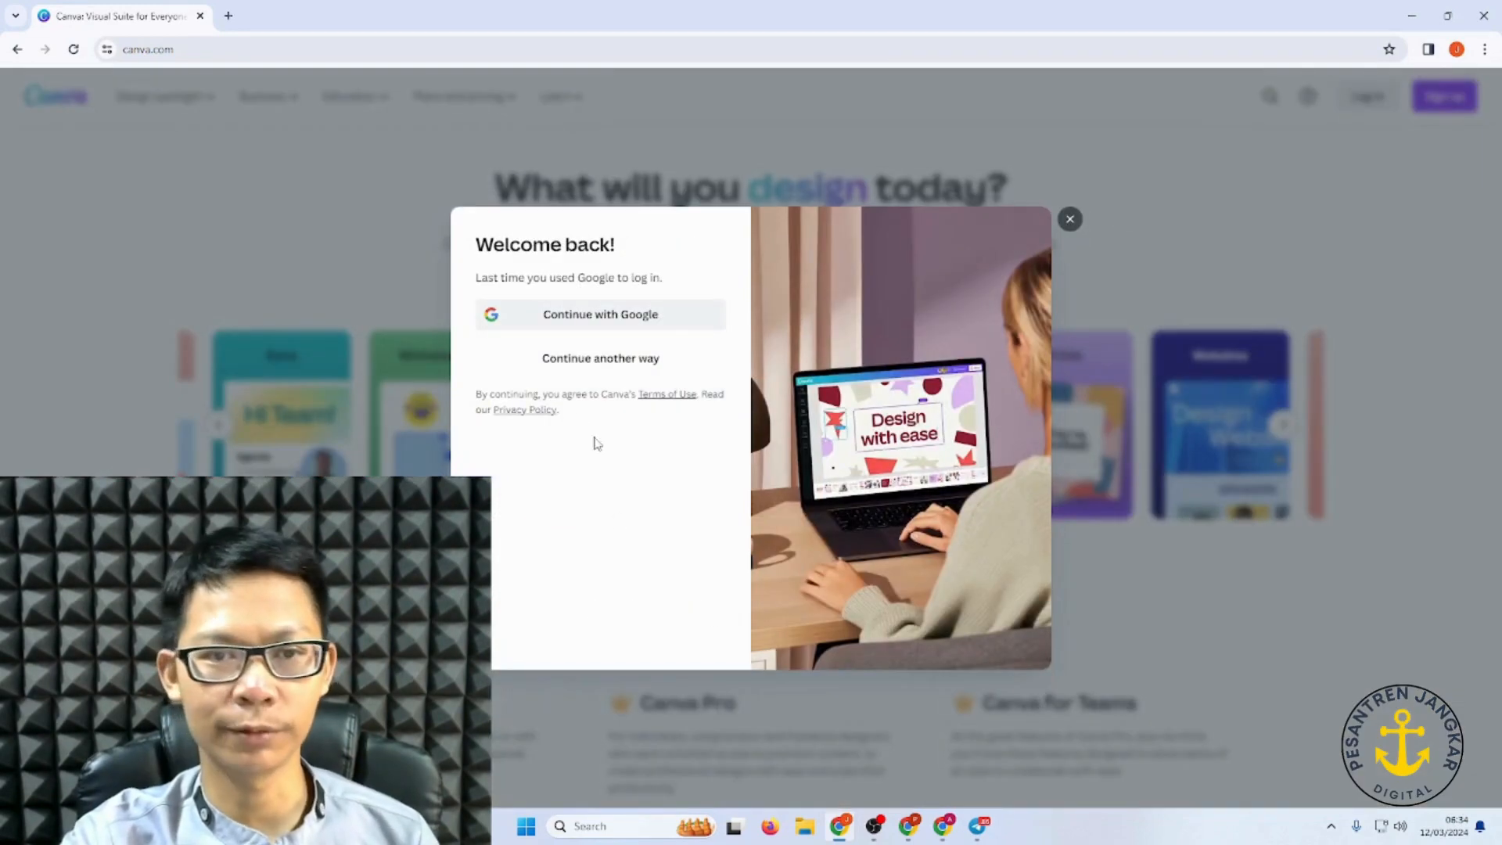
left_click(594, 320)
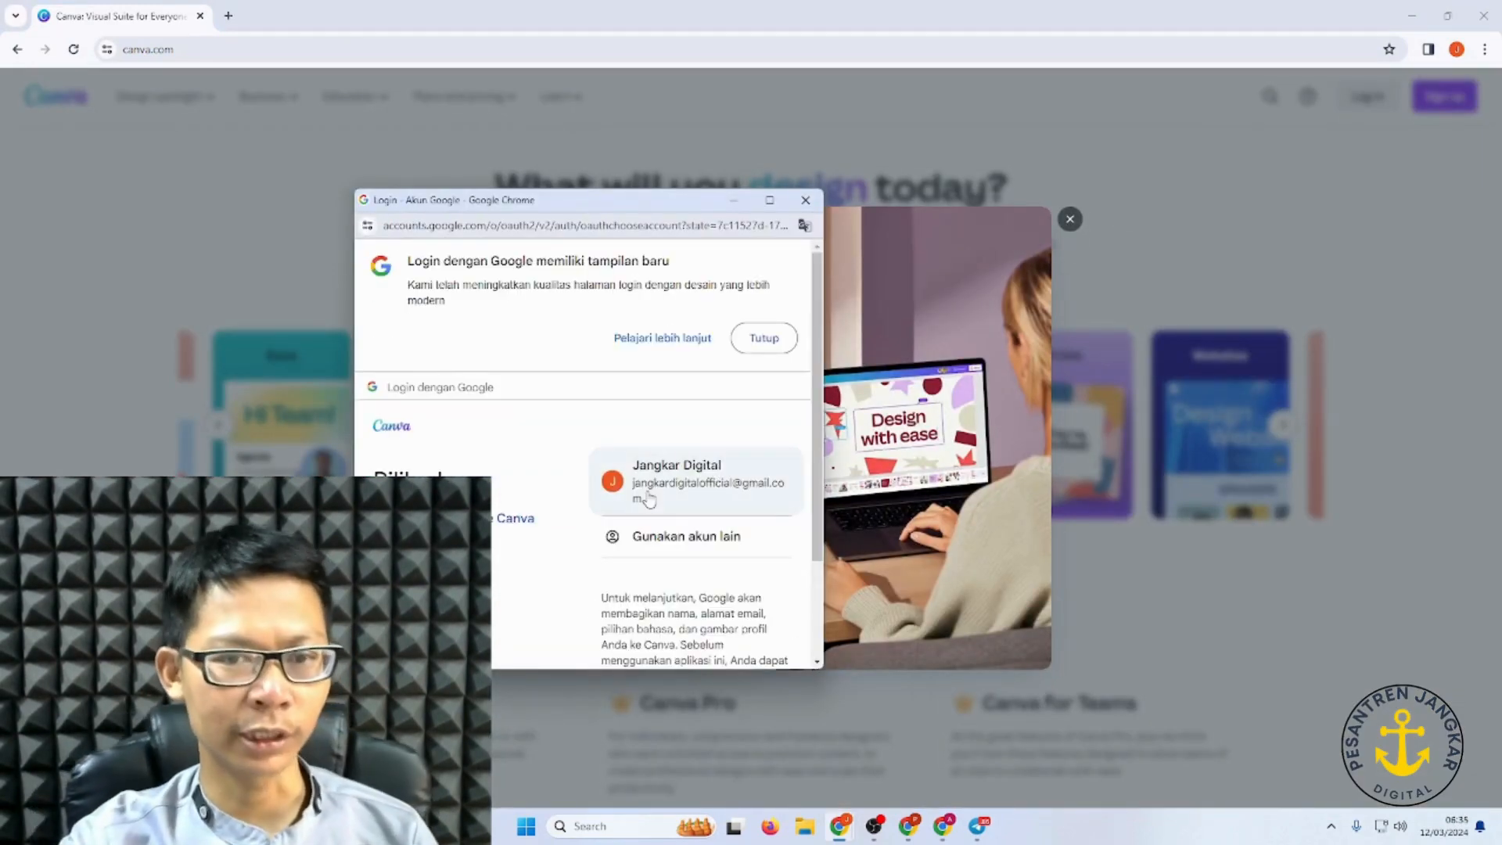
left_click(647, 500)
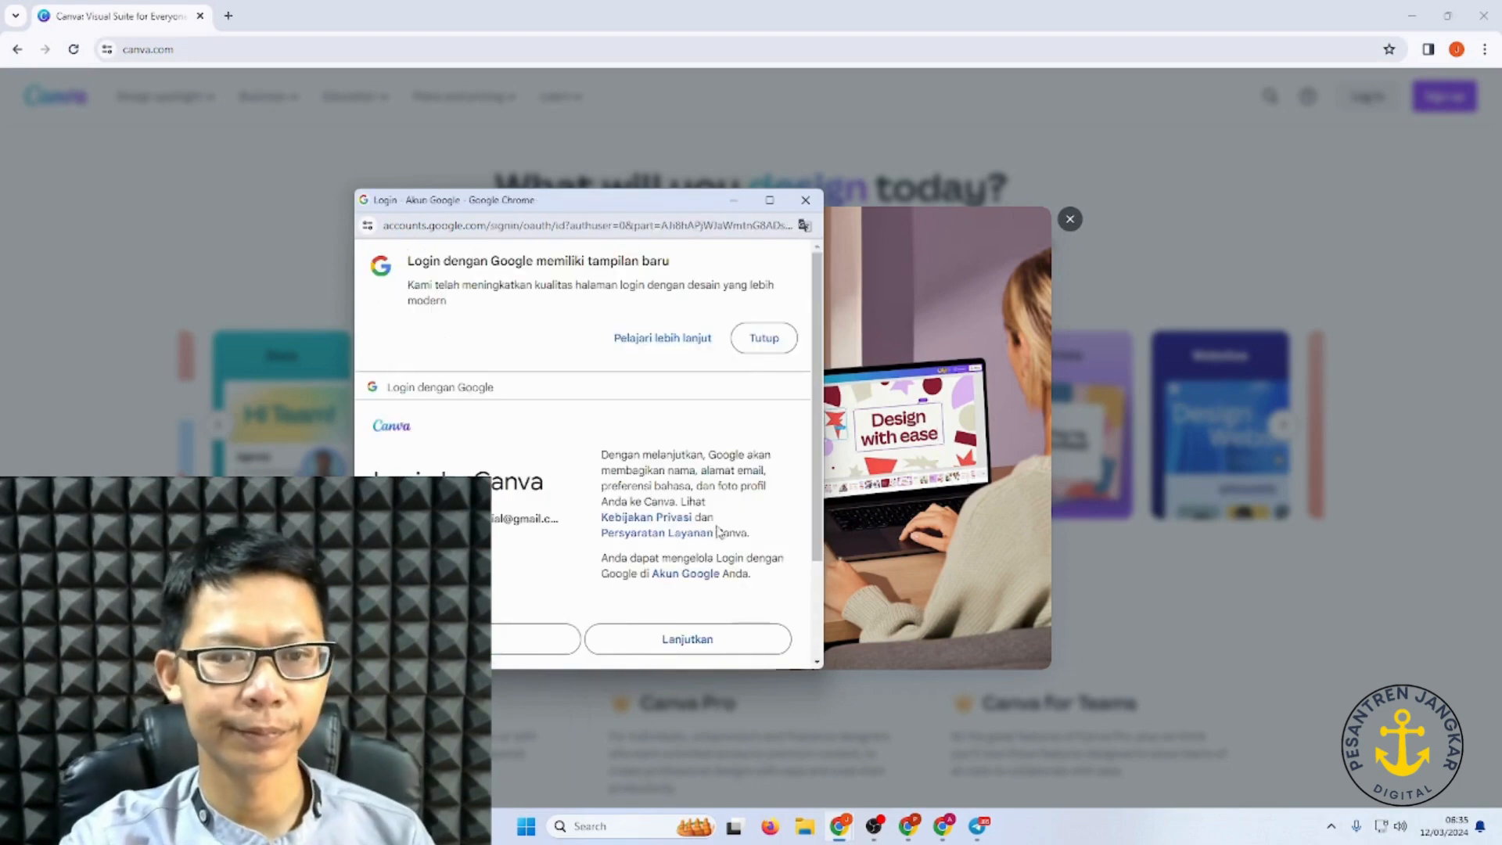
left_click(685, 641)
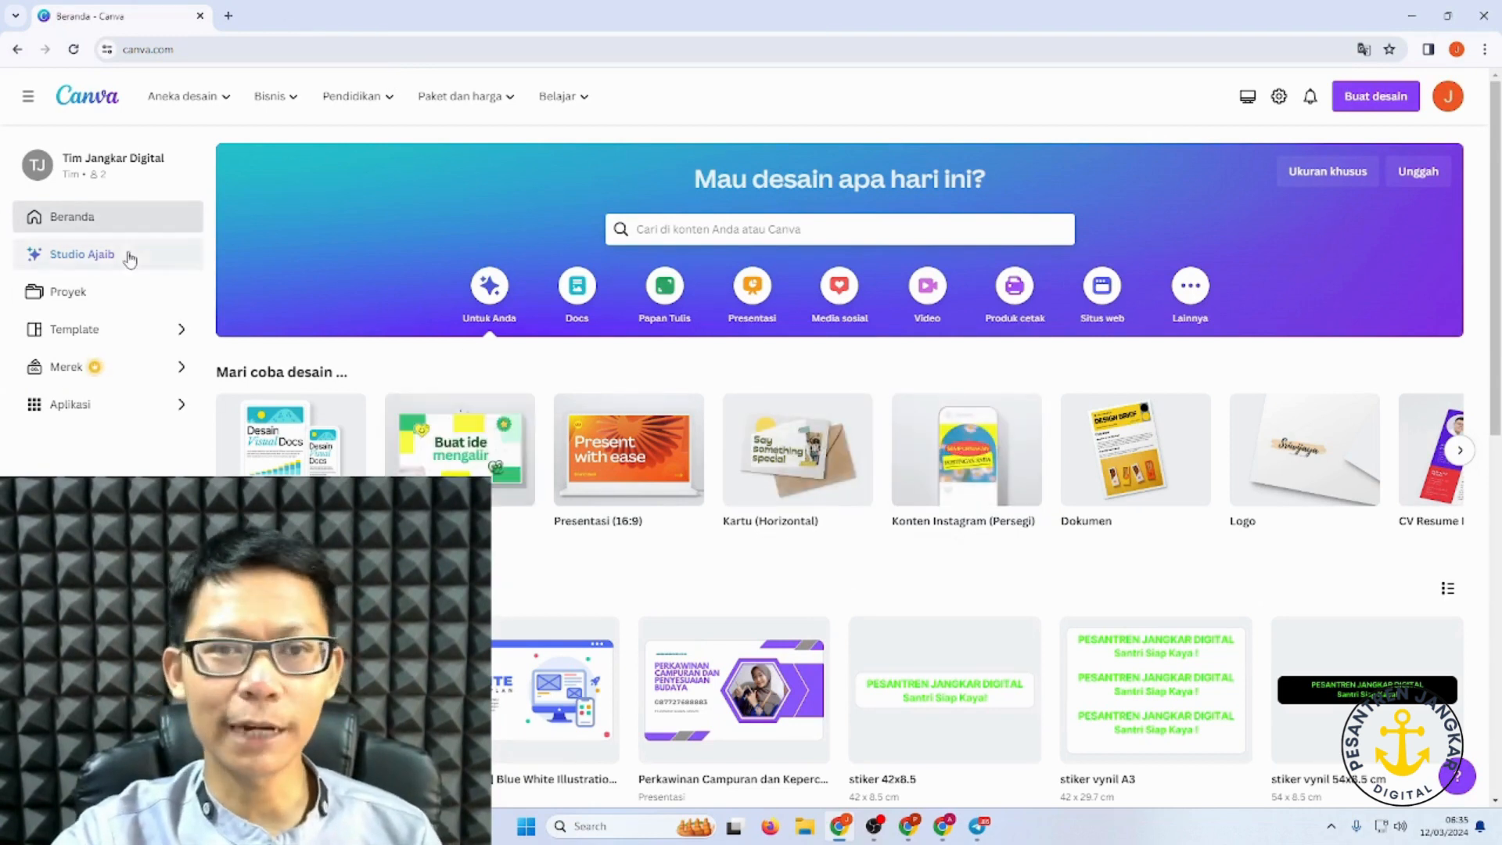
Step: Search Canva for 'website'
scroll(455, 270, "down", 8)
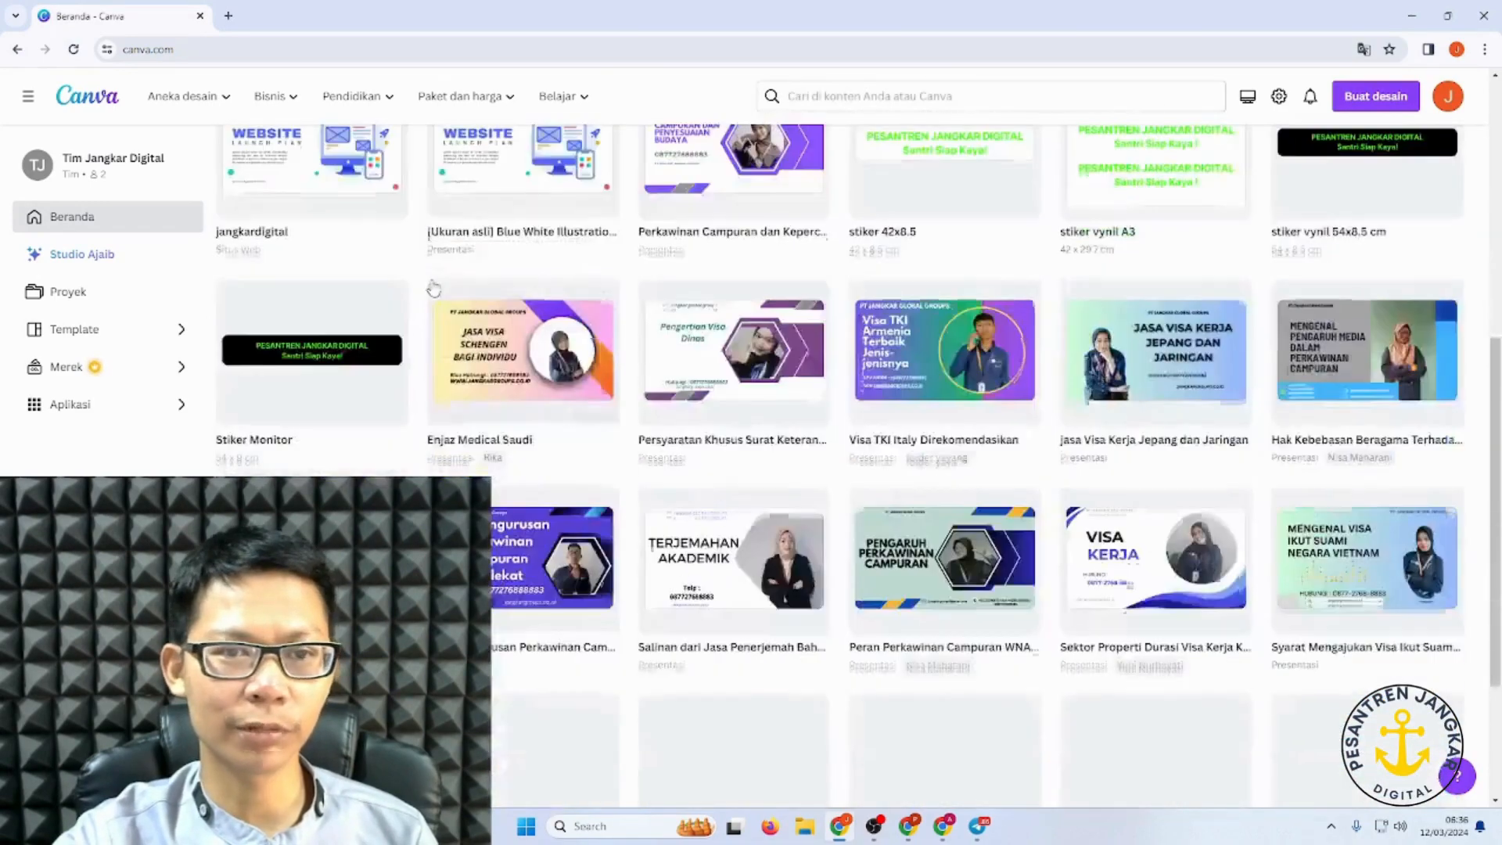
scroll(588, 242, "up", 8)
left_click(760, 232)
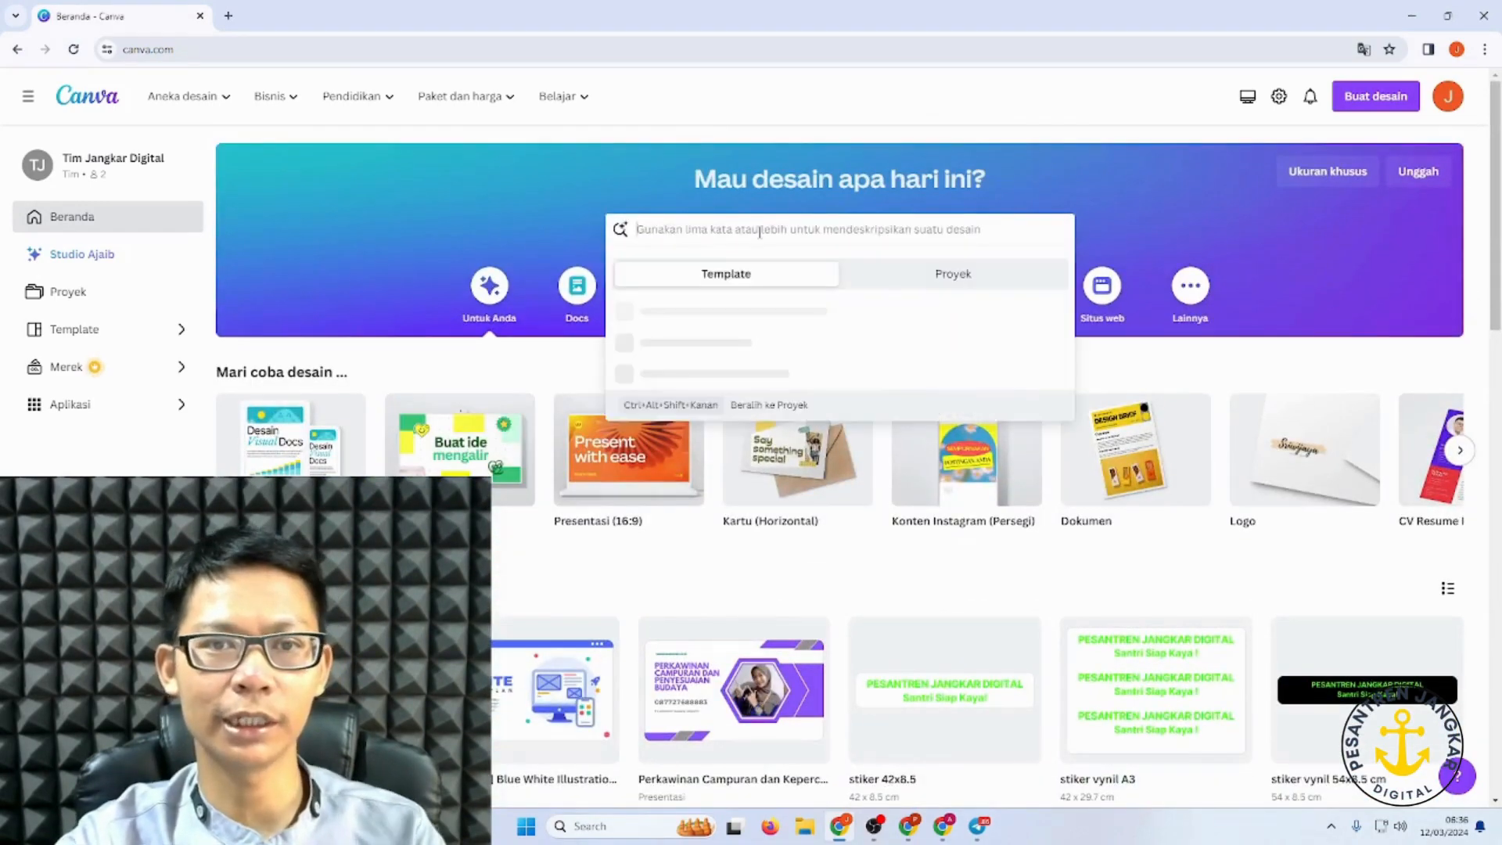
type("web")
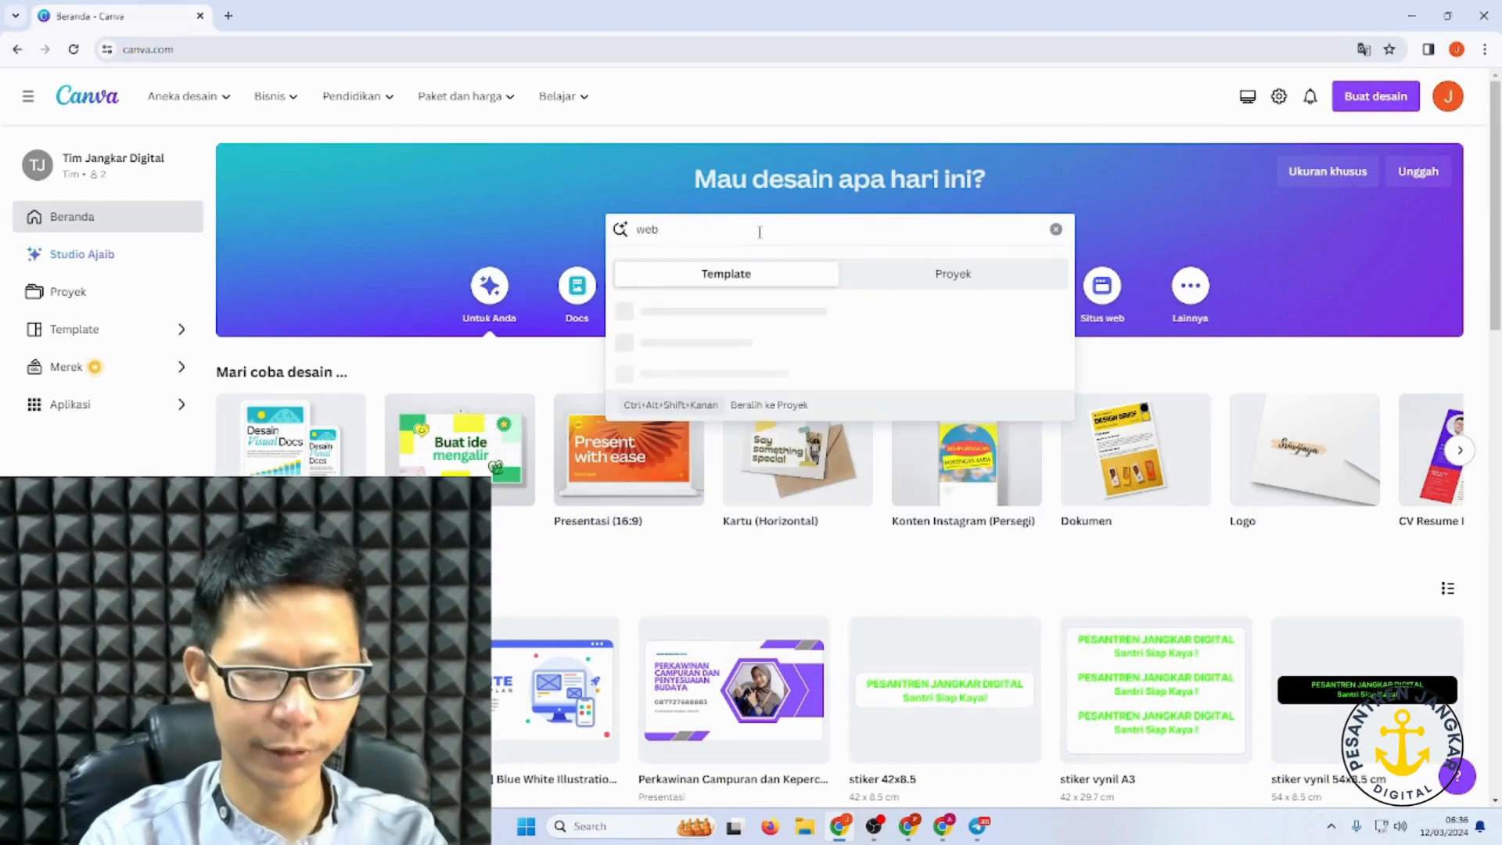
type("site")
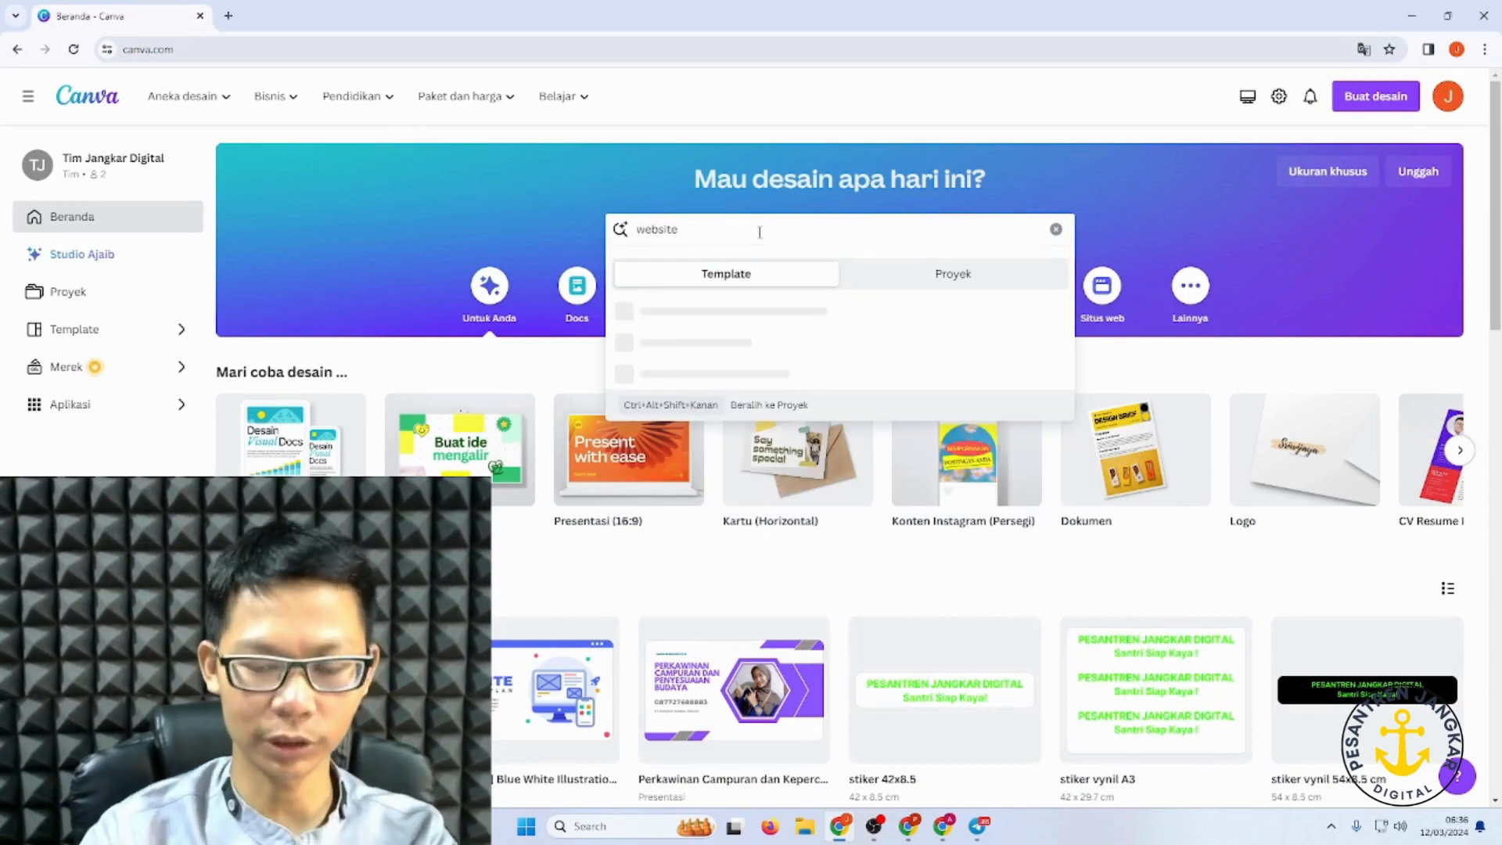
key("Return")
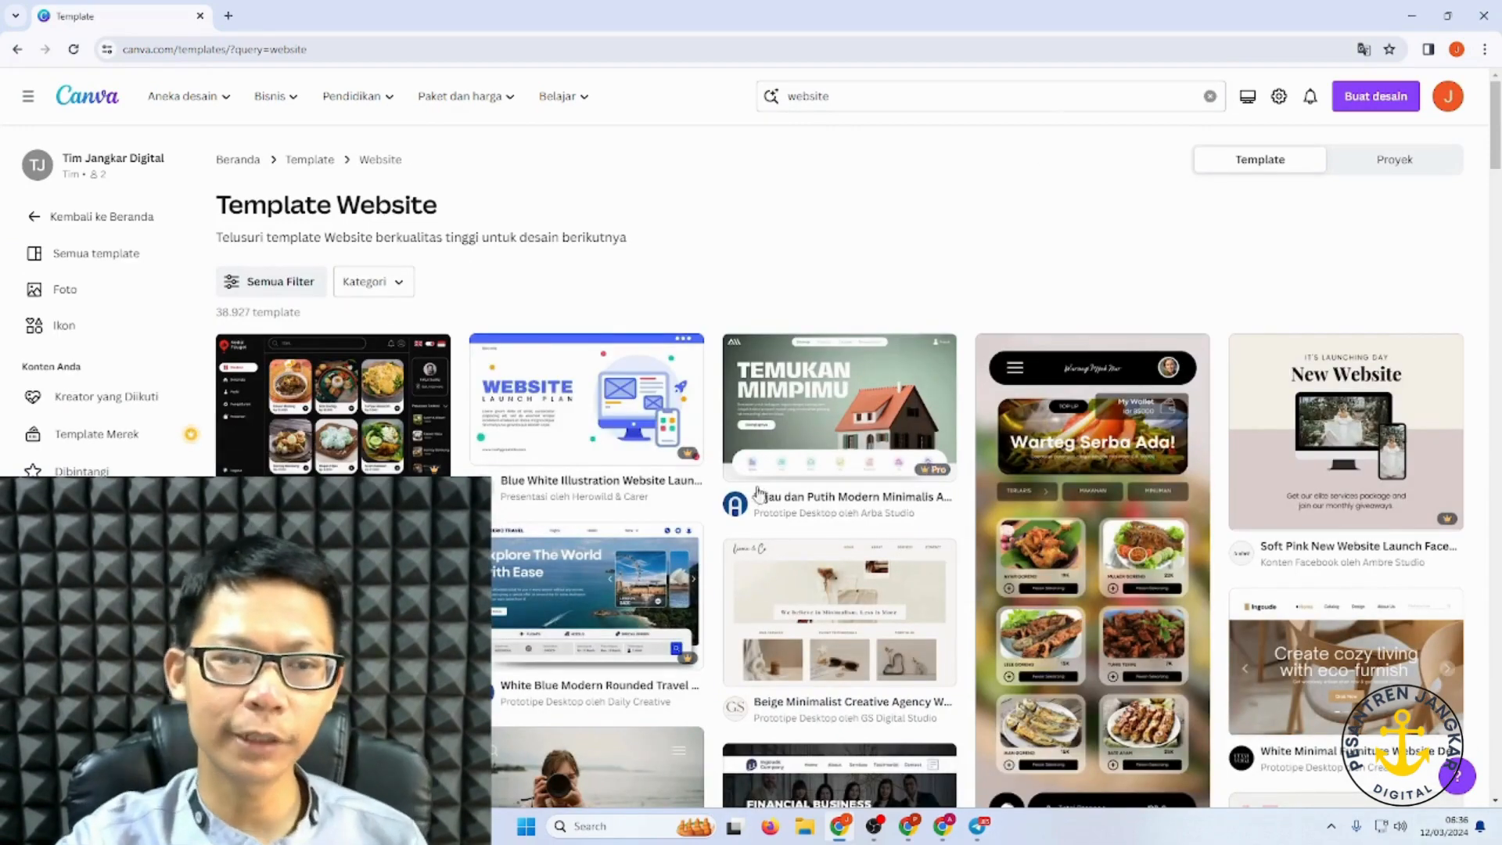
Step: Browse the Semua template gallery and its category chips, then focus the search bar
scroll(757, 493, "down", 4)
scroll(501, 411, "up", 5)
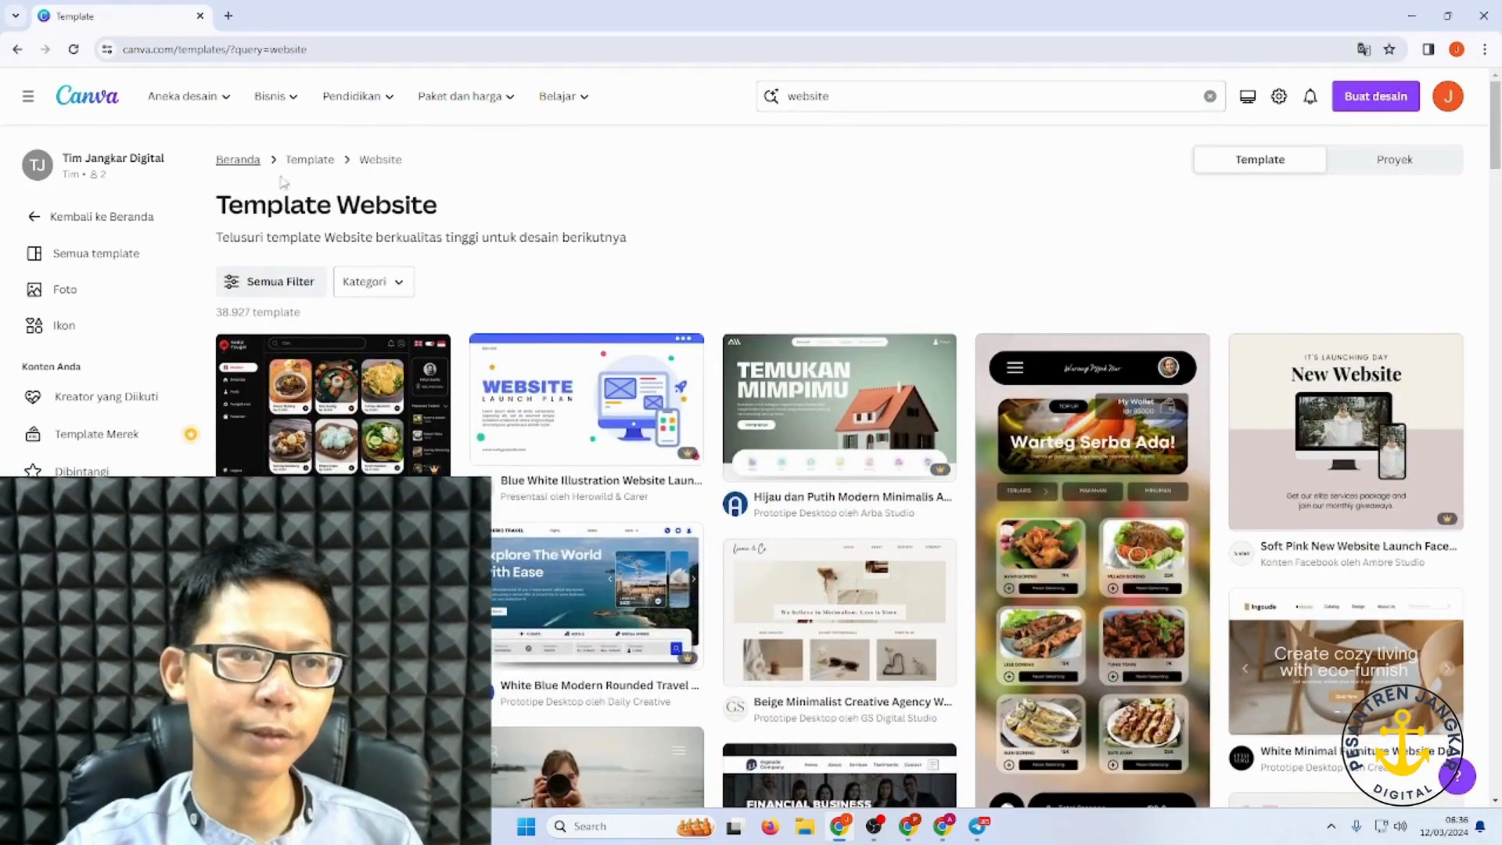
left_click(75, 257)
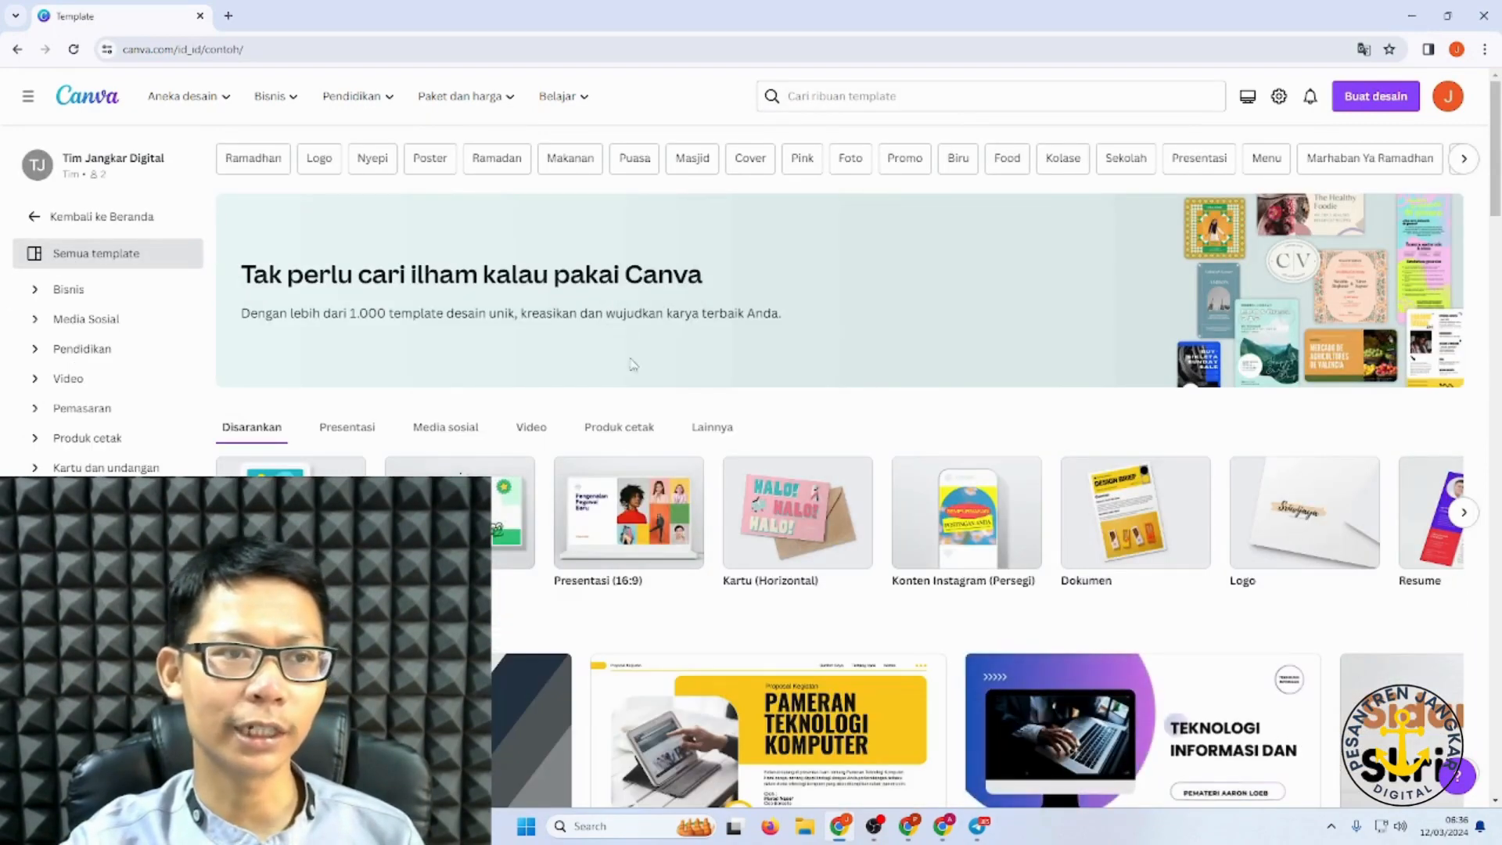
scroll(1083, 477, "down", 6)
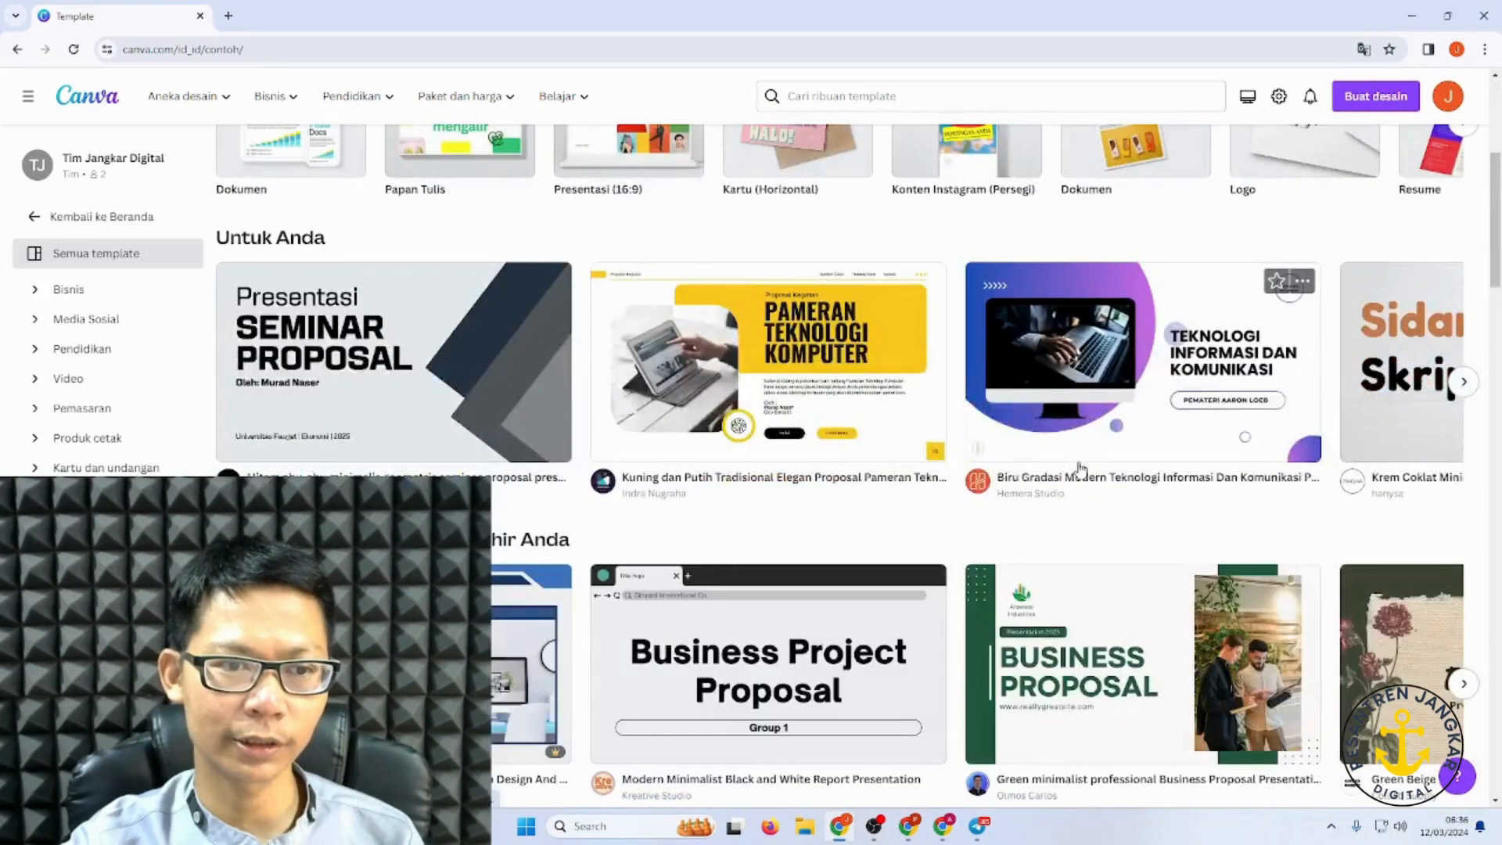
scroll(1081, 468, "down", 4)
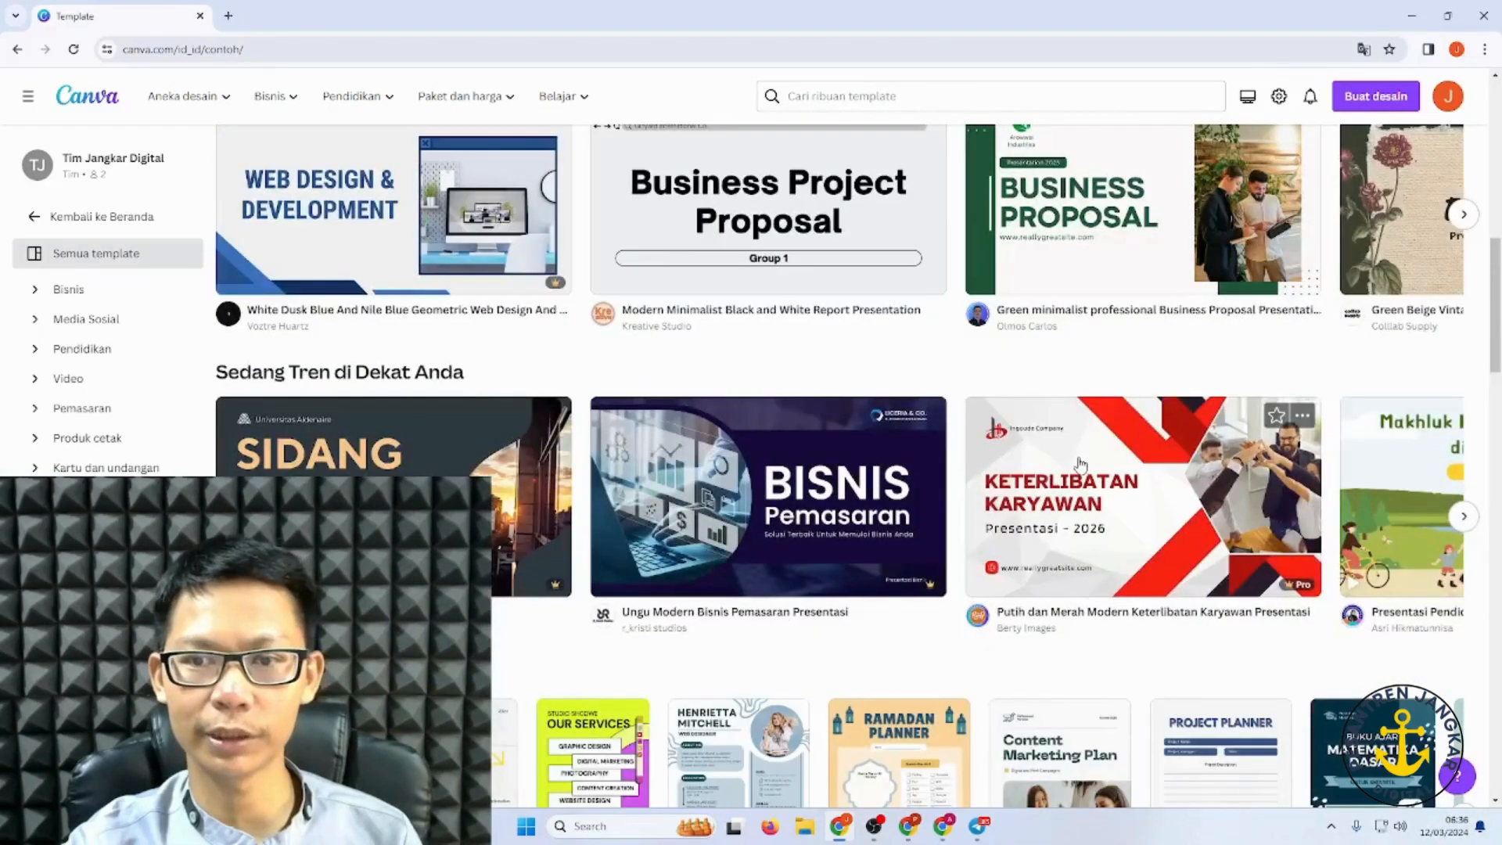
scroll(1080, 464, "down", 3)
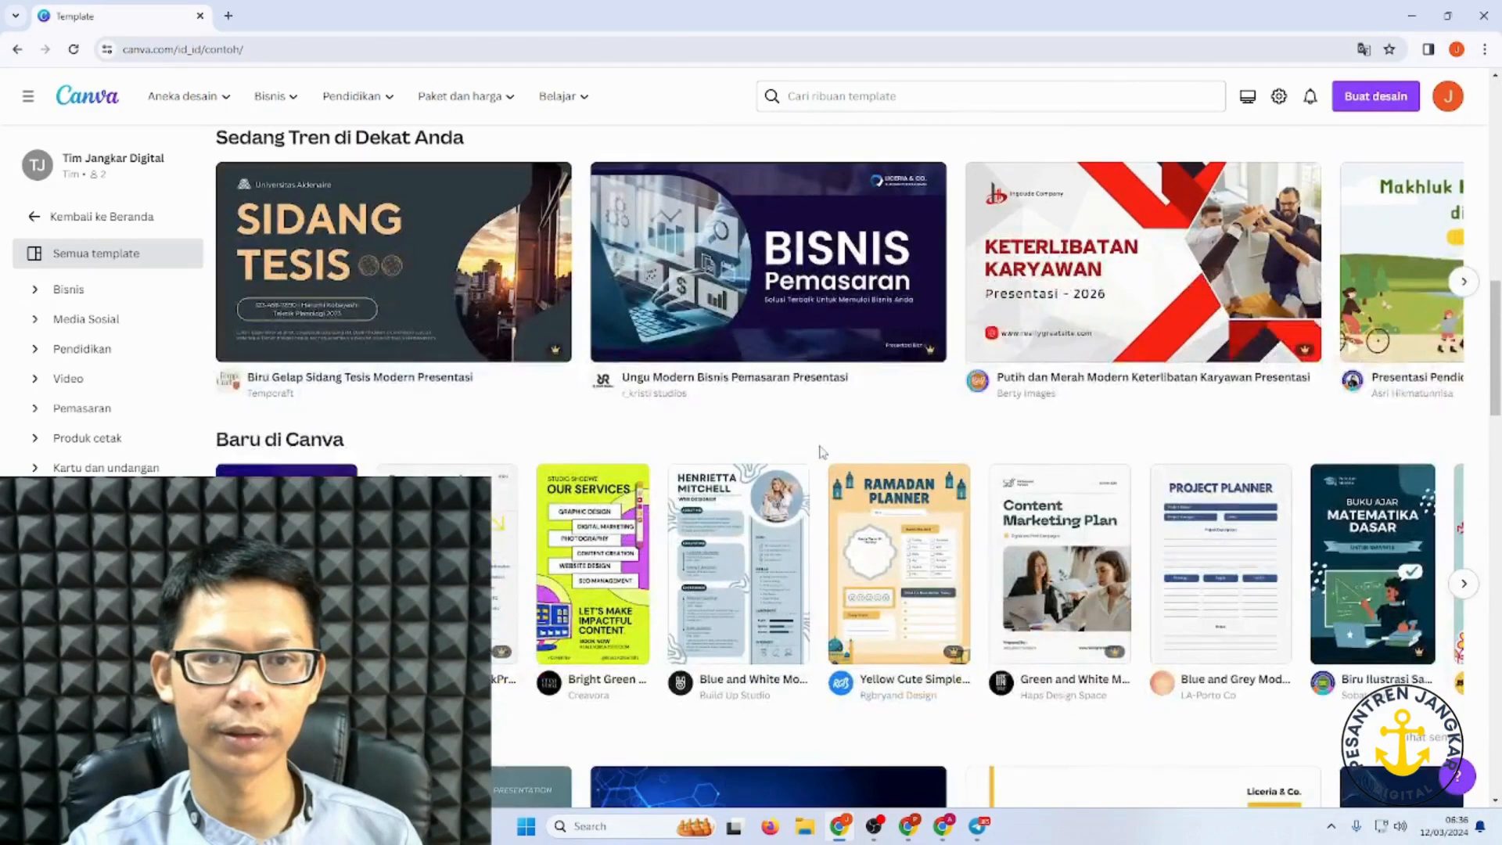
scroll(929, 380, "down", 4)
scroll(215, 290, "down", 4)
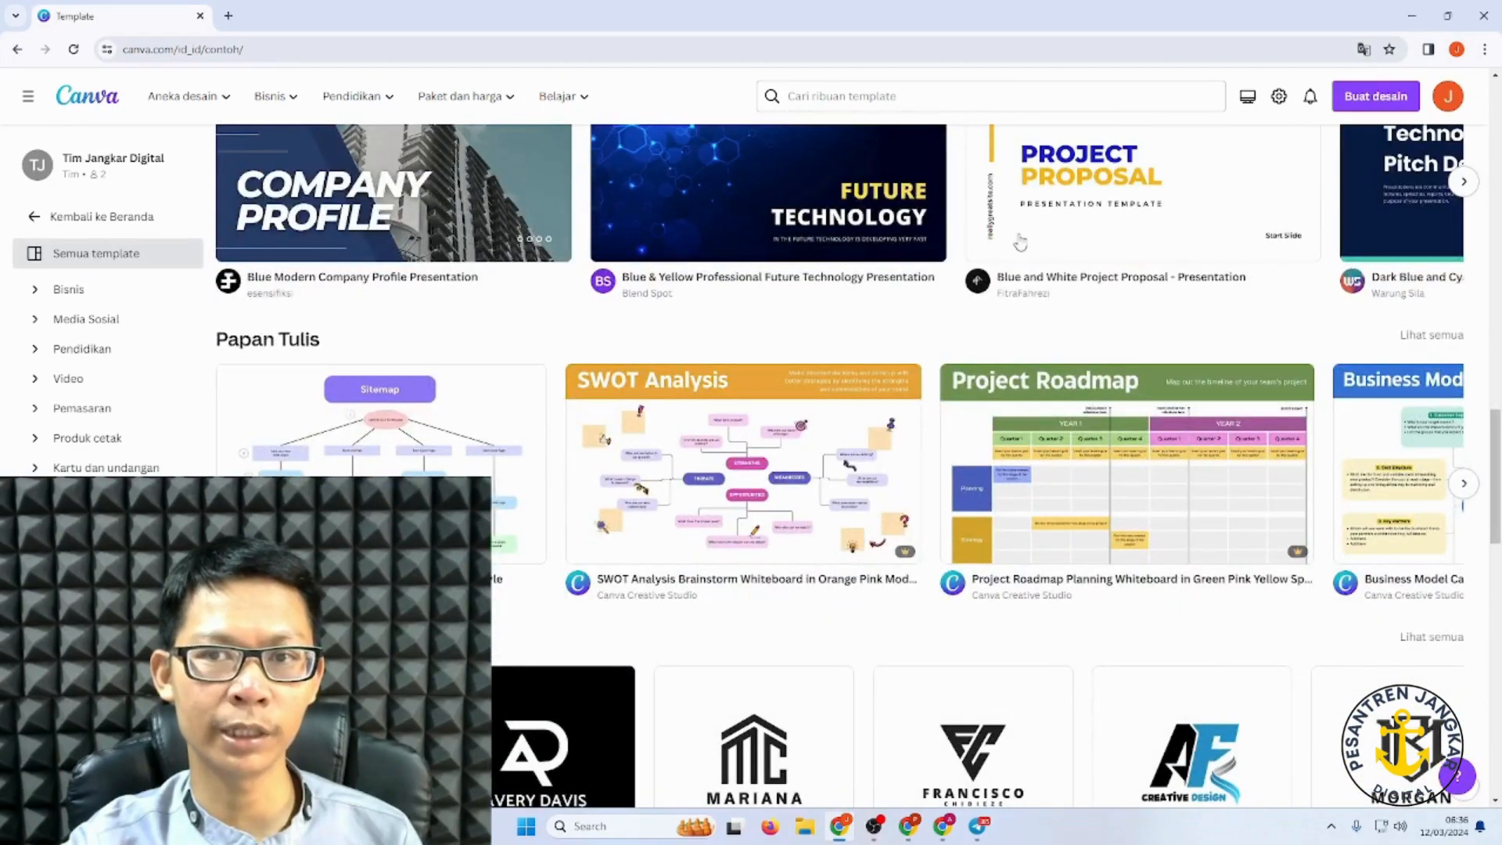
scroll(972, 260, "up", 10)
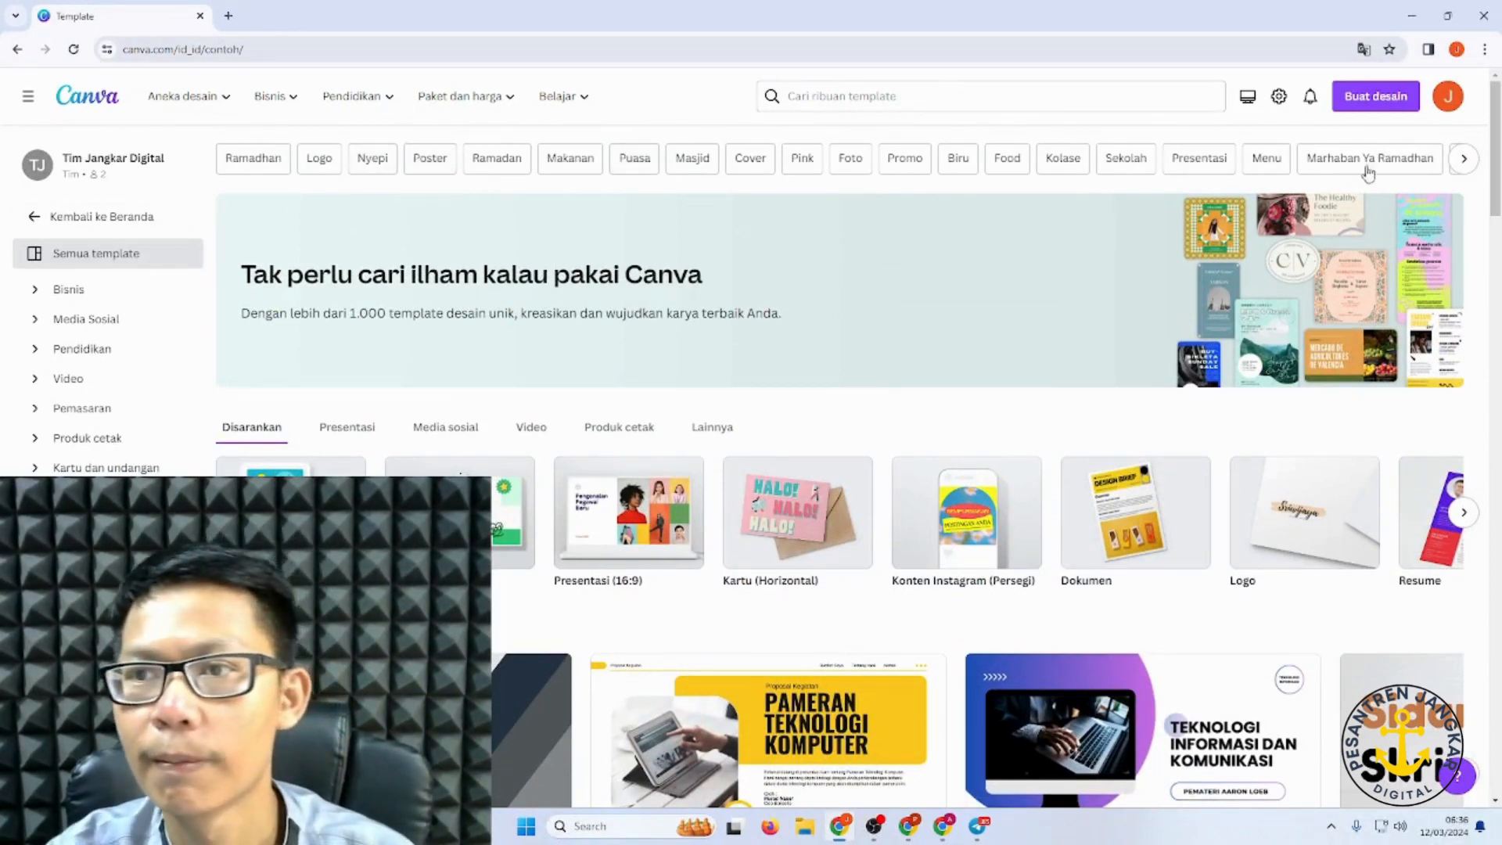
left_click(1463, 160)
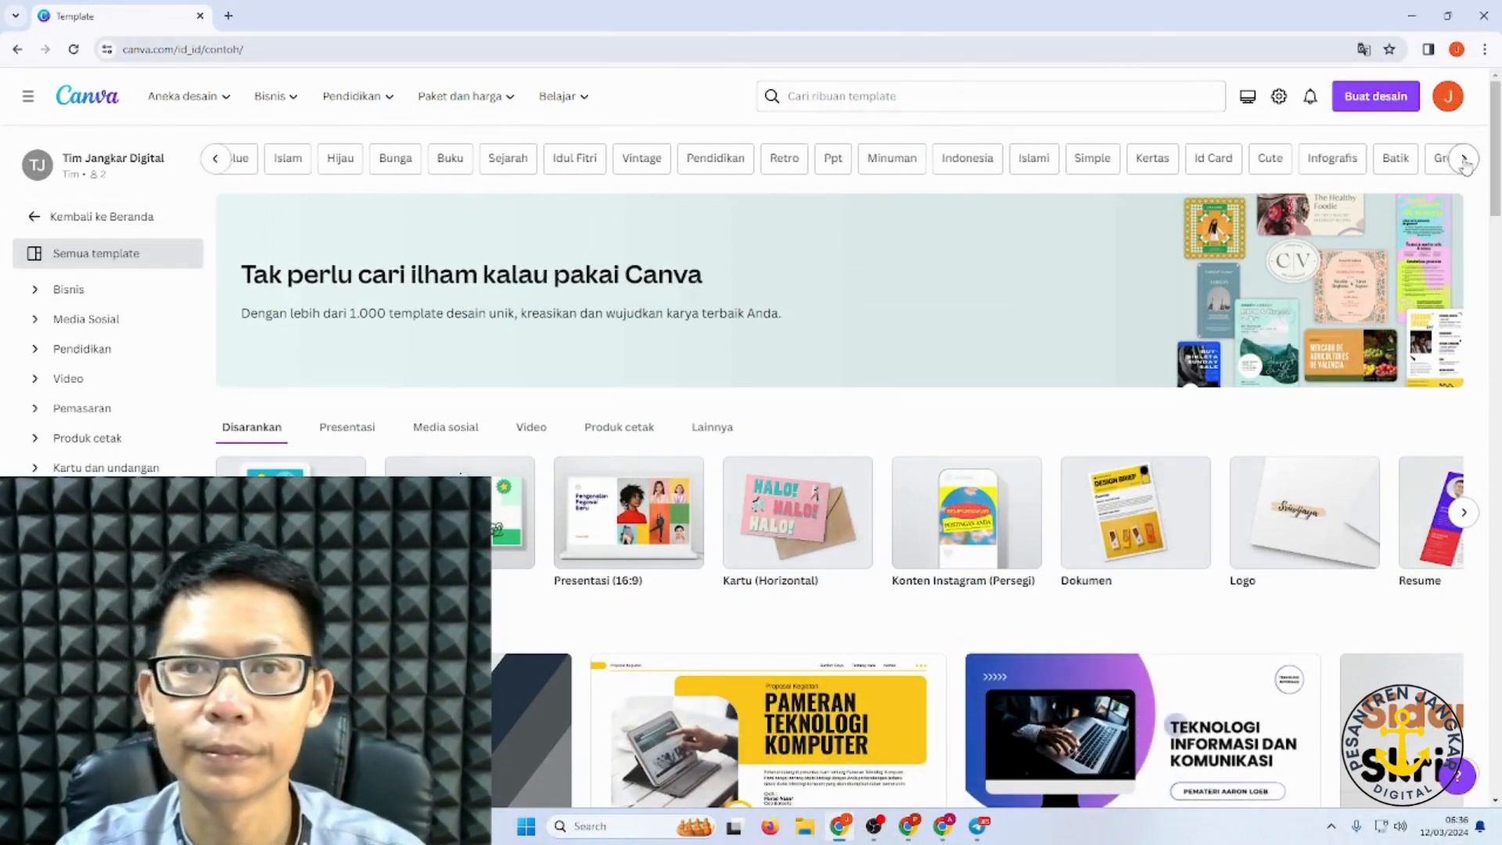
left_click(910, 101)
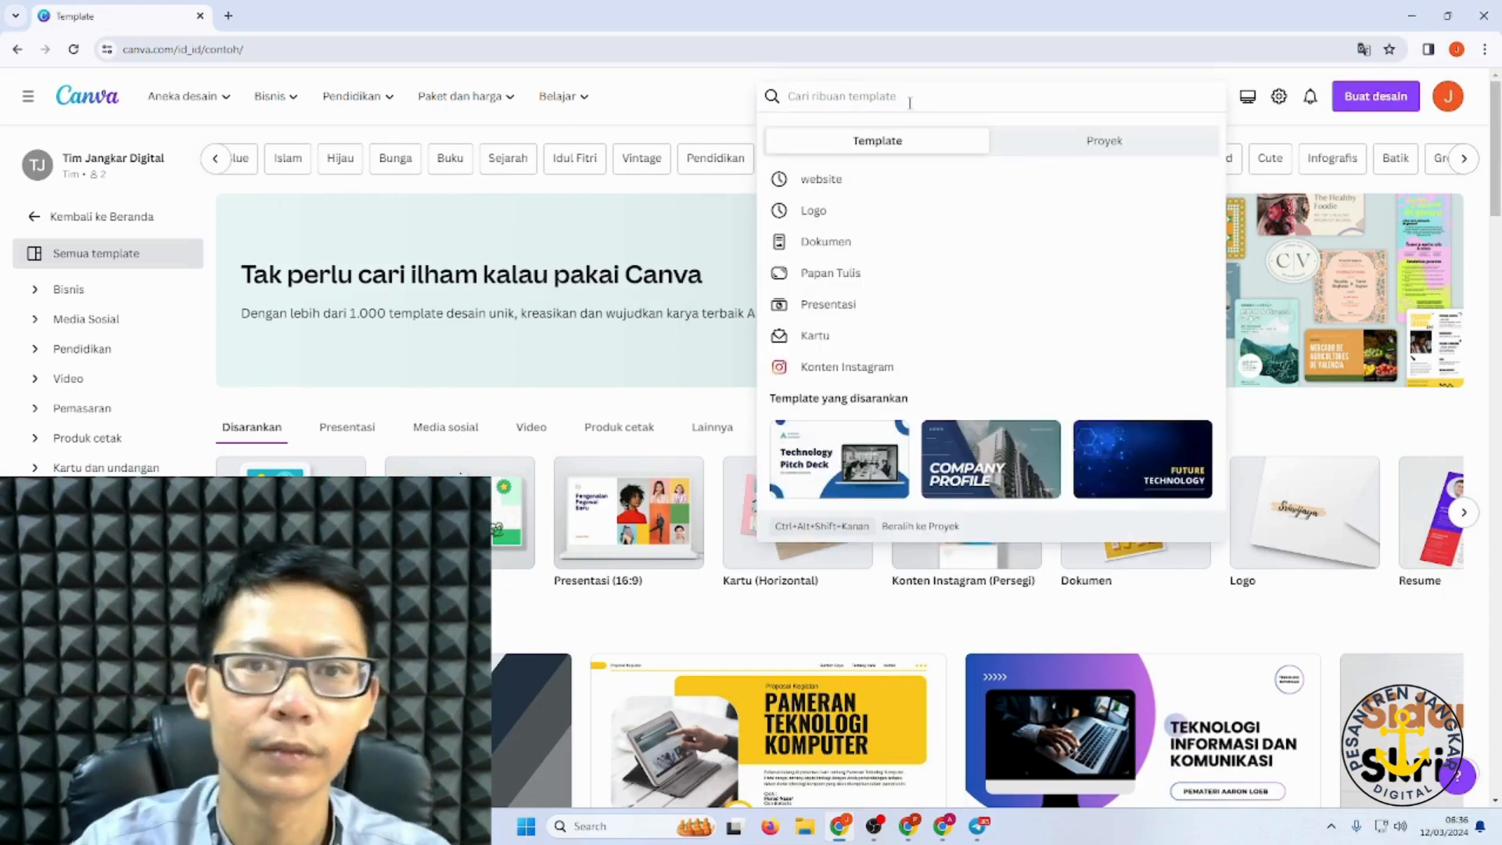
Step: Rerun the 'website' template search and close the Kategori filter without choosing a category
left_click(855, 188)
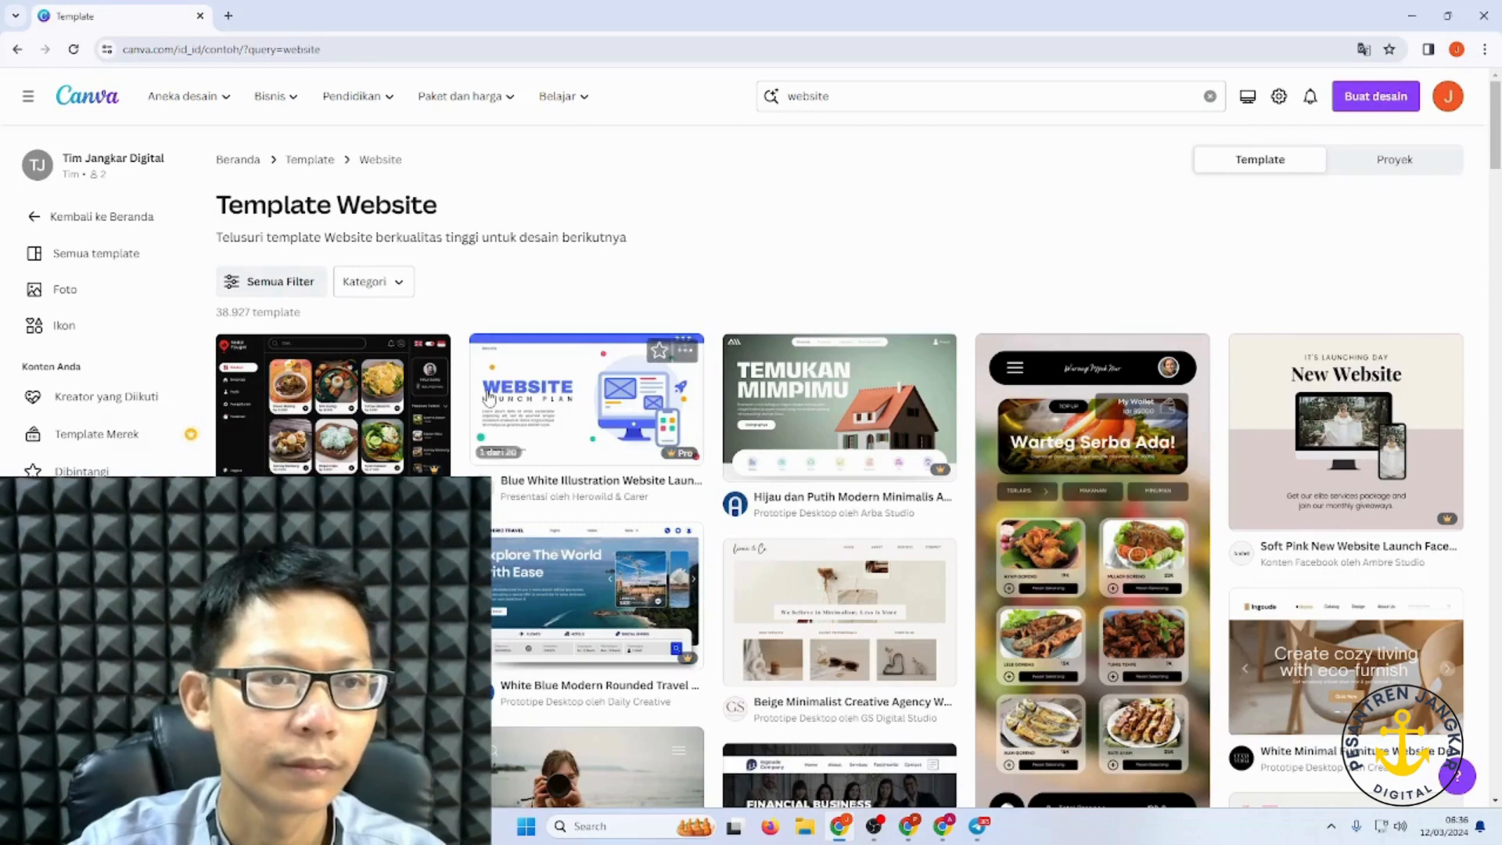
left_click(395, 285)
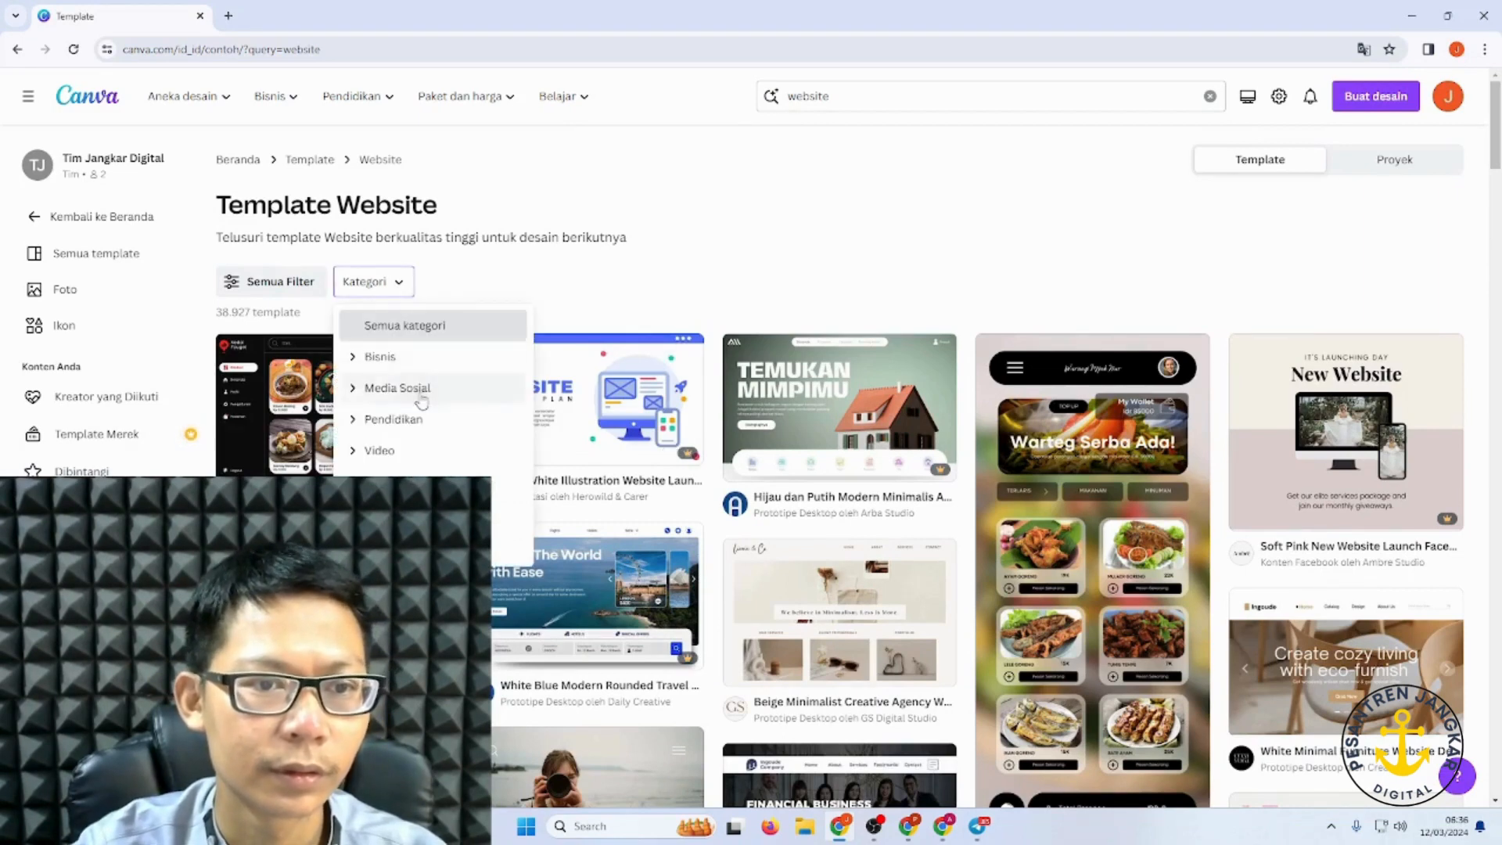
scroll(426, 457, "down", 1)
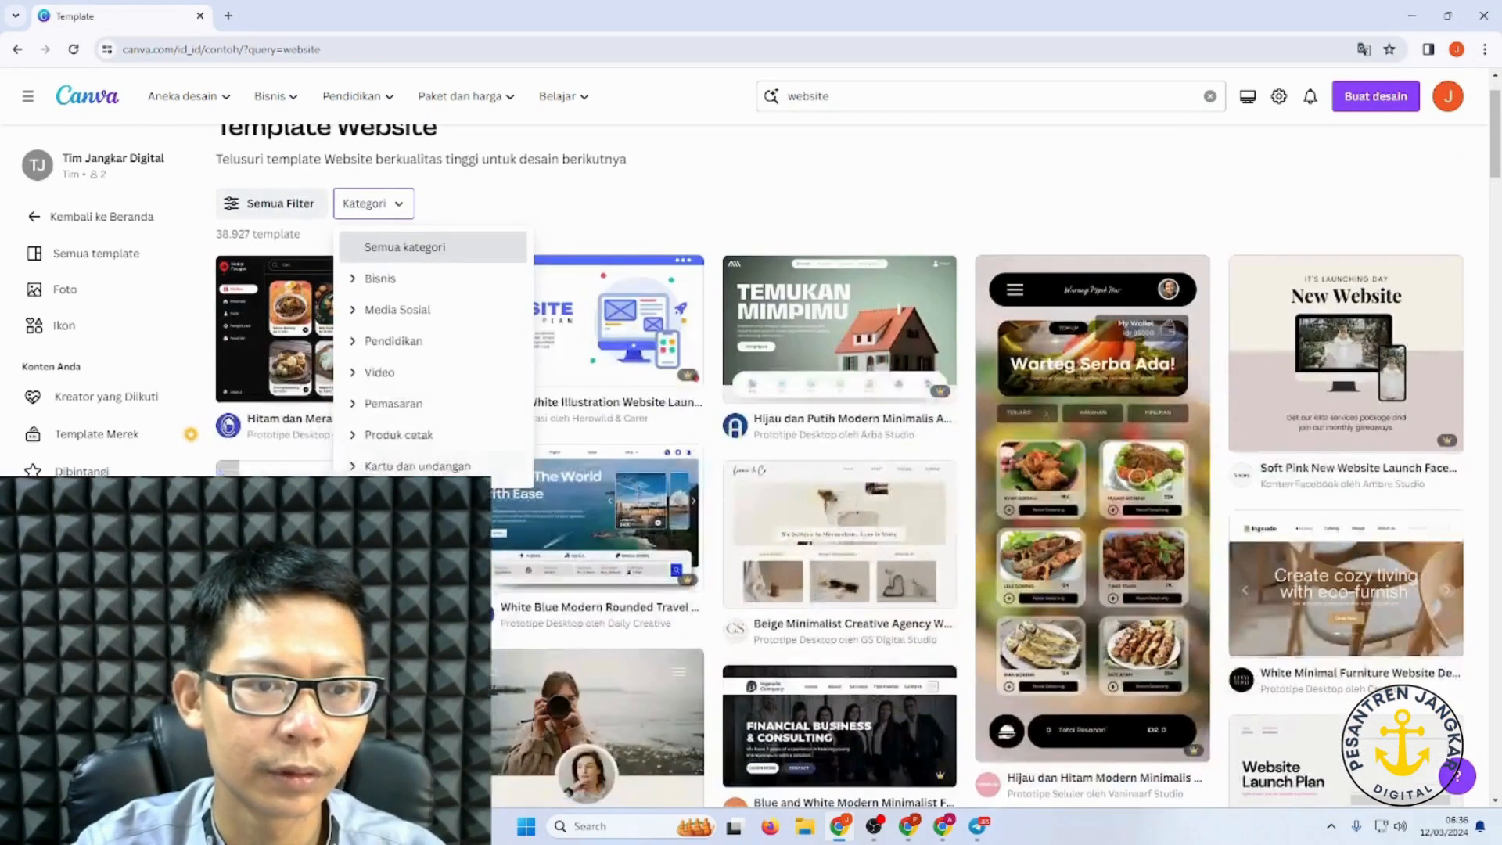
left_click(403, 286)
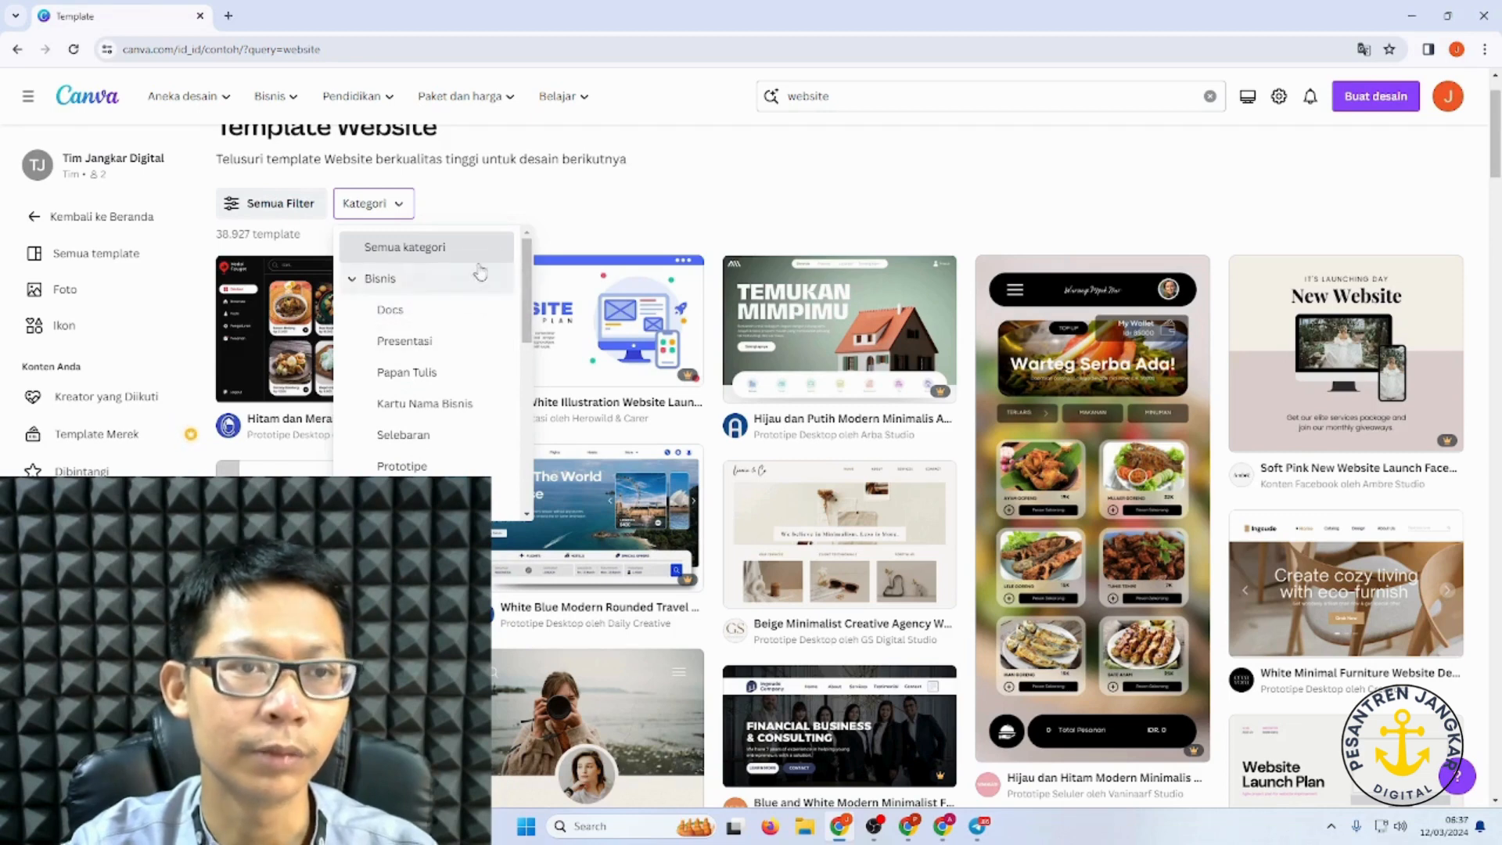
left_click(438, 246)
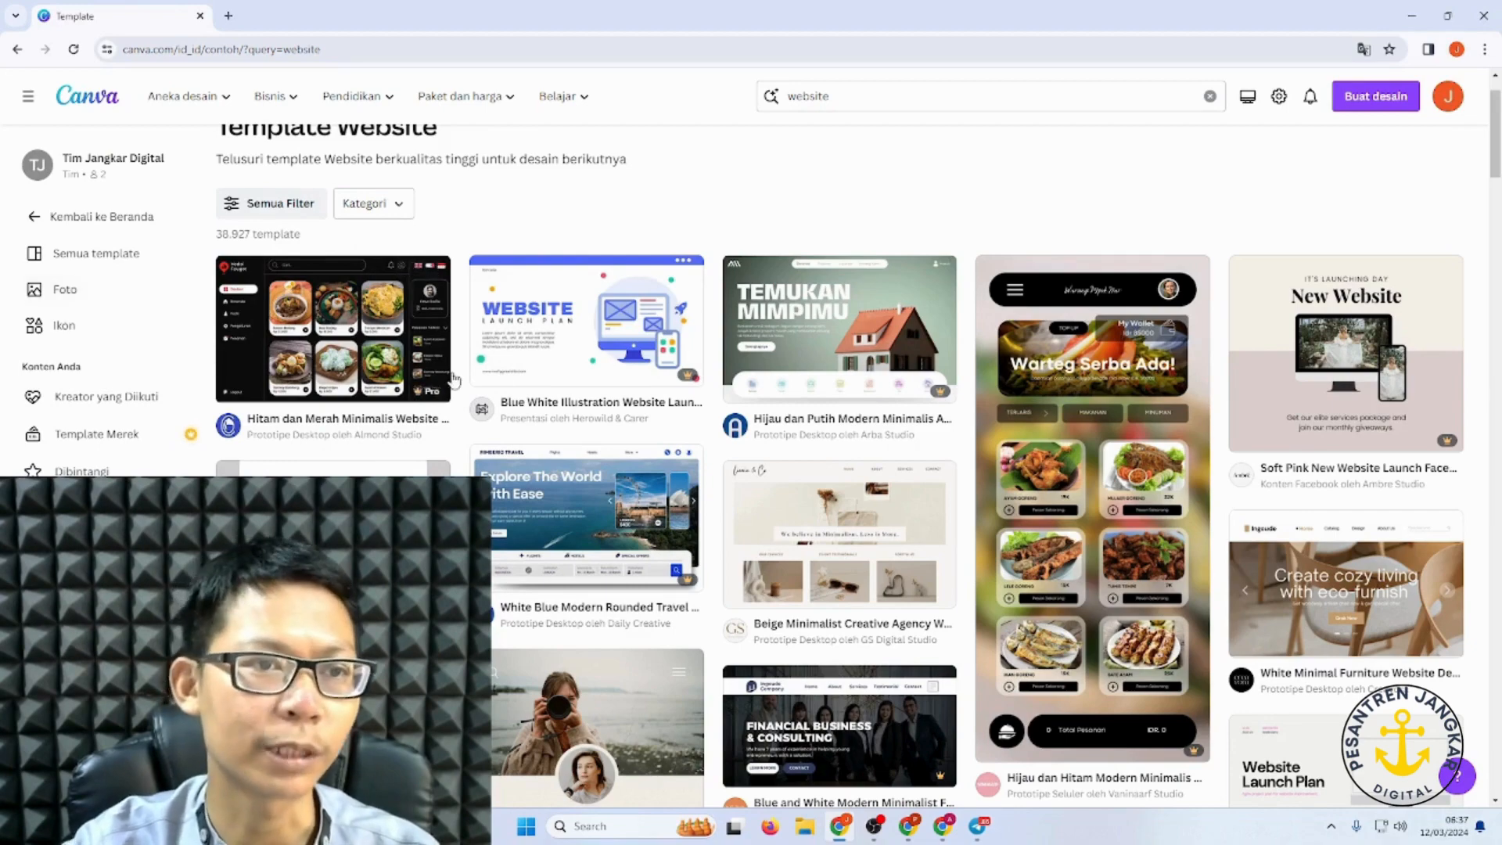
Step: Preview the blue and white Financial Business & Consulting website template
scroll(310, 313, "down", 1)
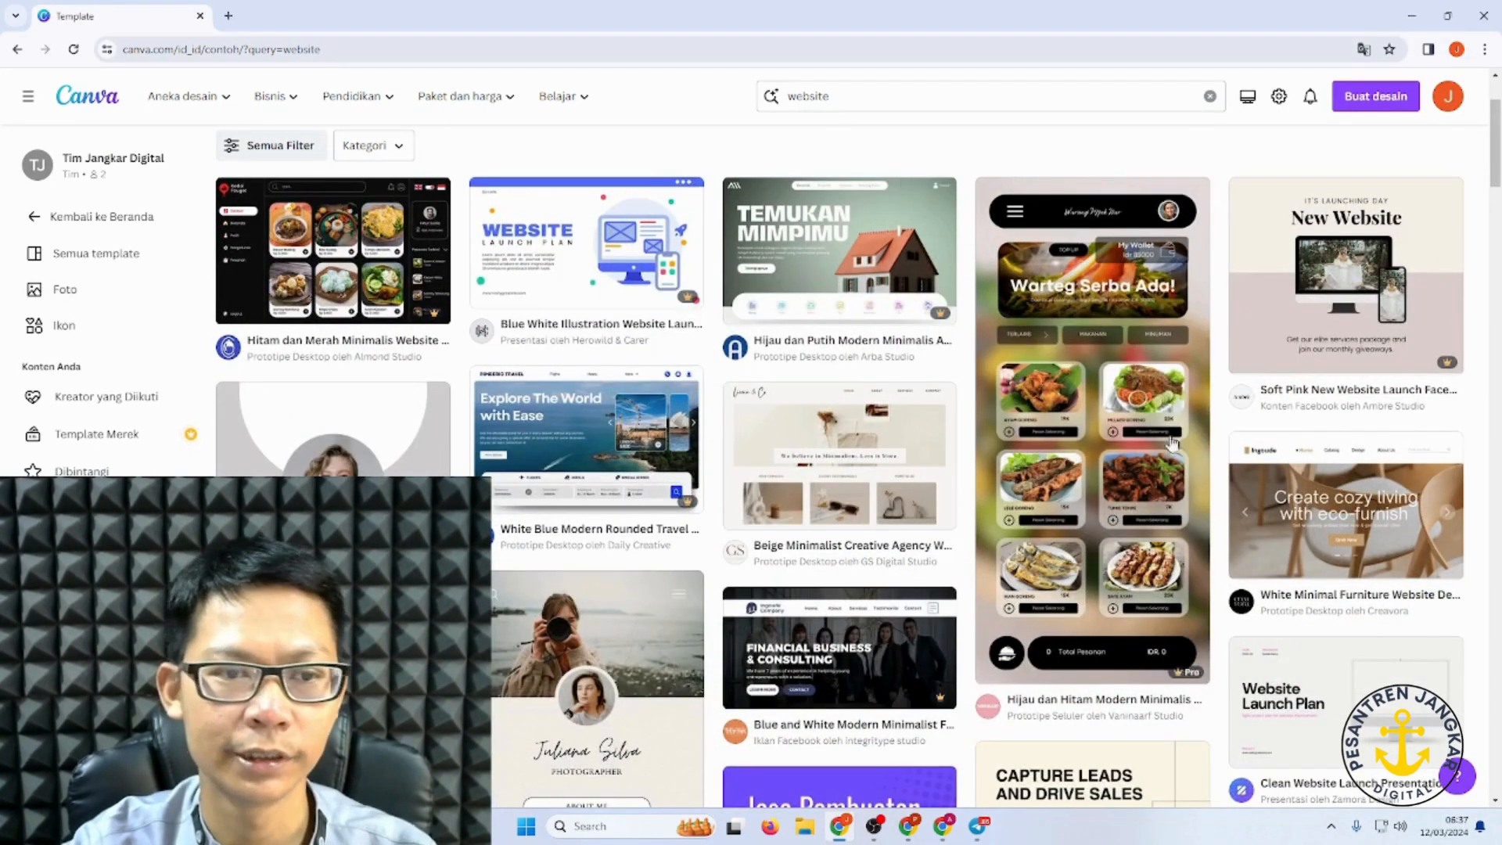
scroll(1169, 443, "down", 4)
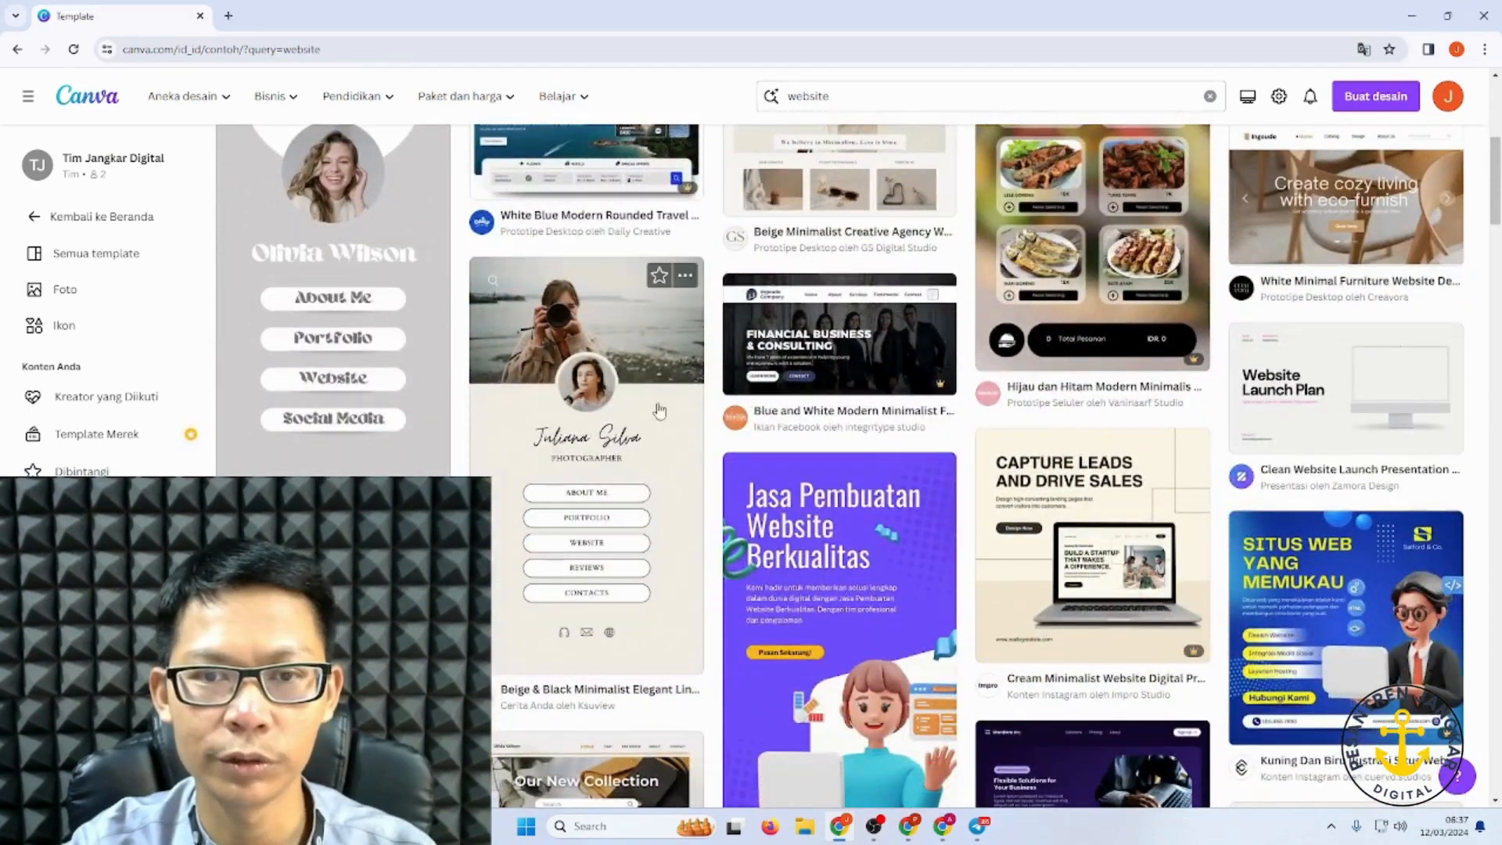
left_click(828, 360)
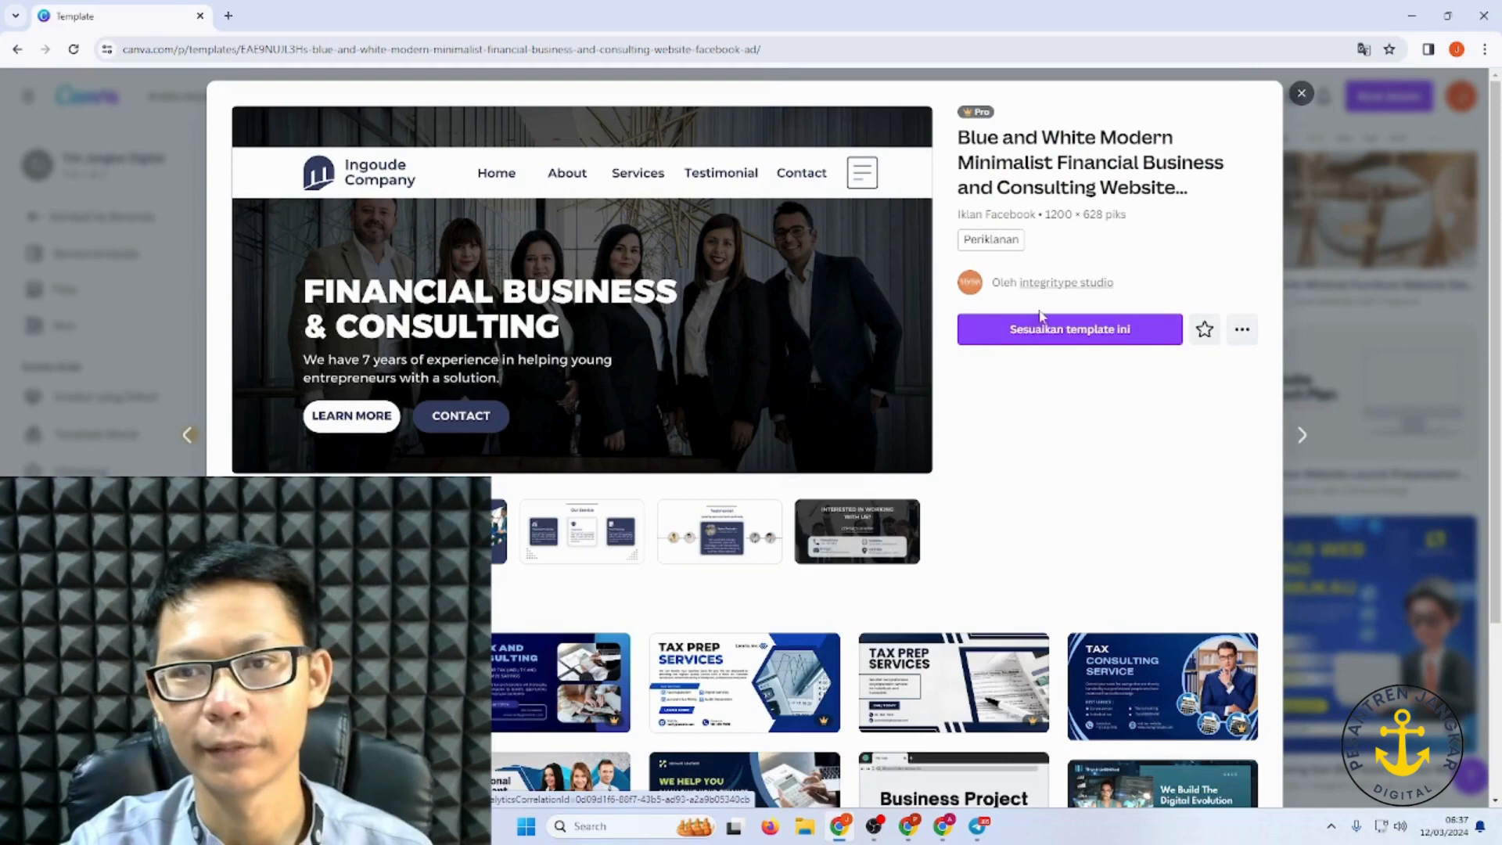
Step: Choose 'Sesuaikan template ini' to open the Financial Business & Consulting template as an editable design
left_click(1064, 335)
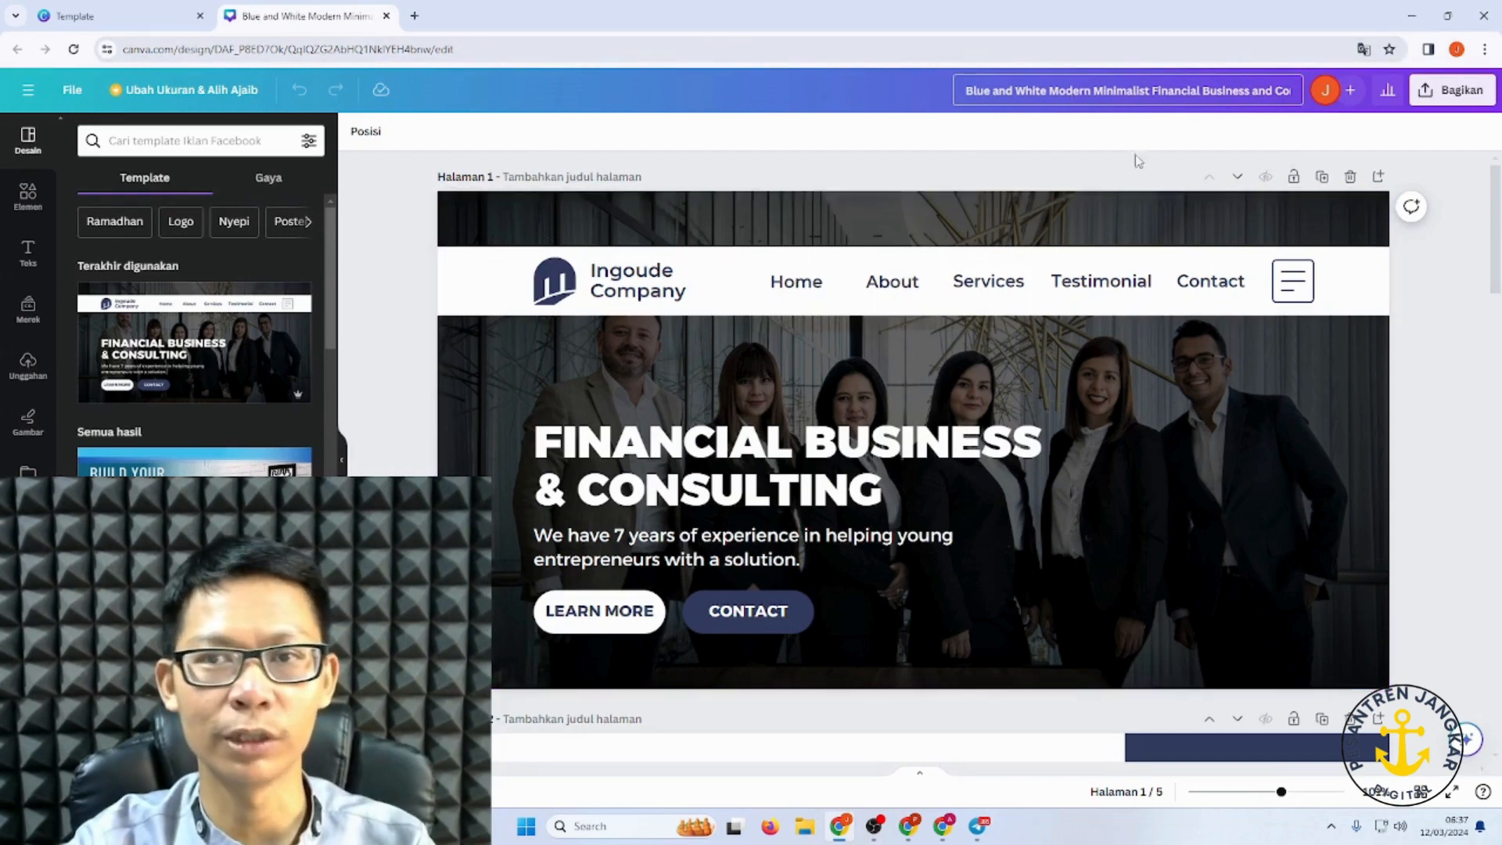
Step: Replace the design title with 'Pejuang Keluarga' and confirm it
key("ctrl+a")
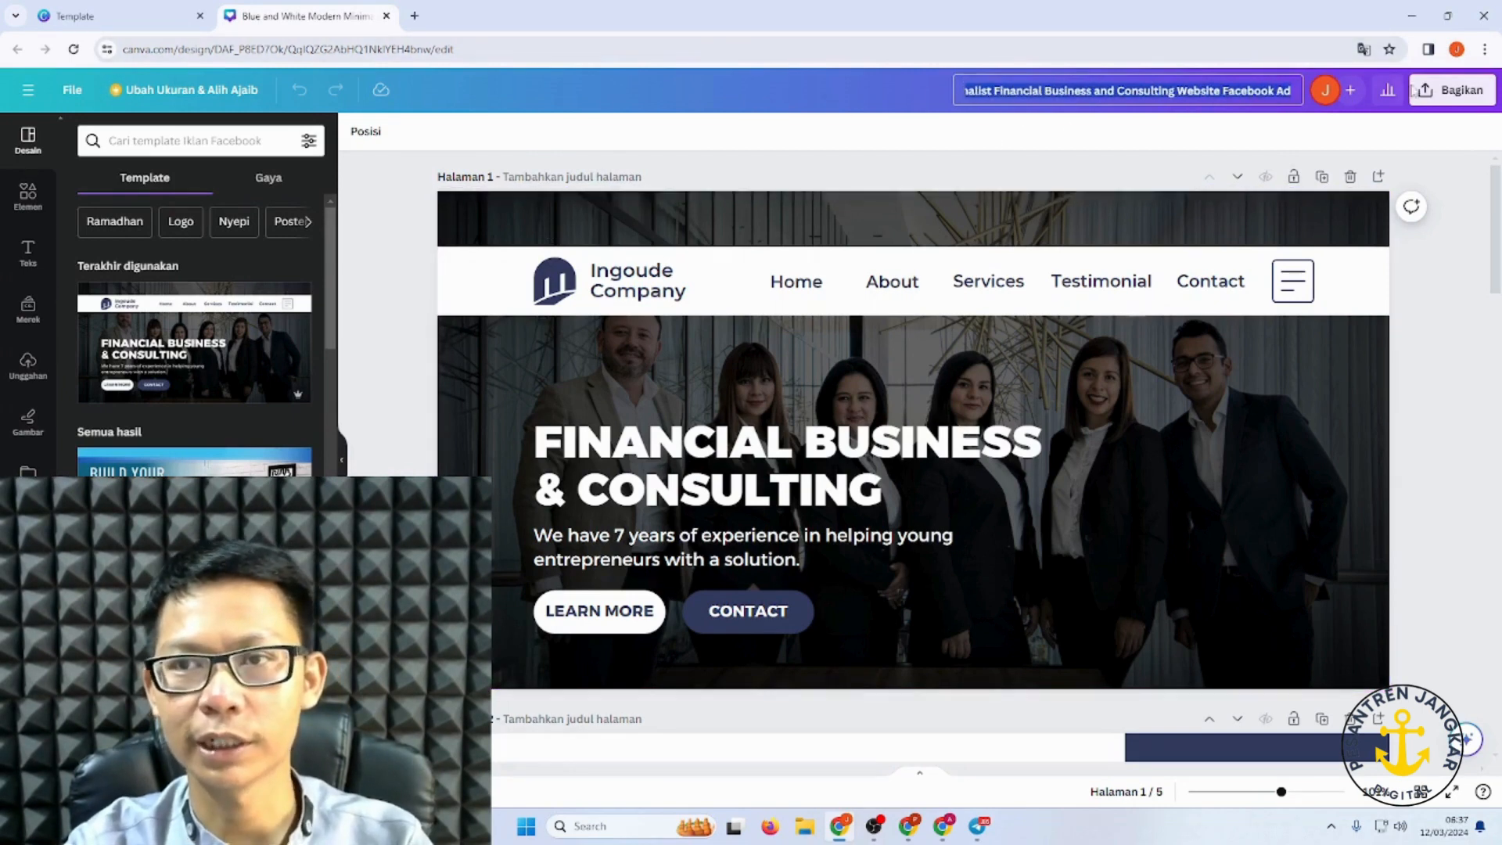
type("p")
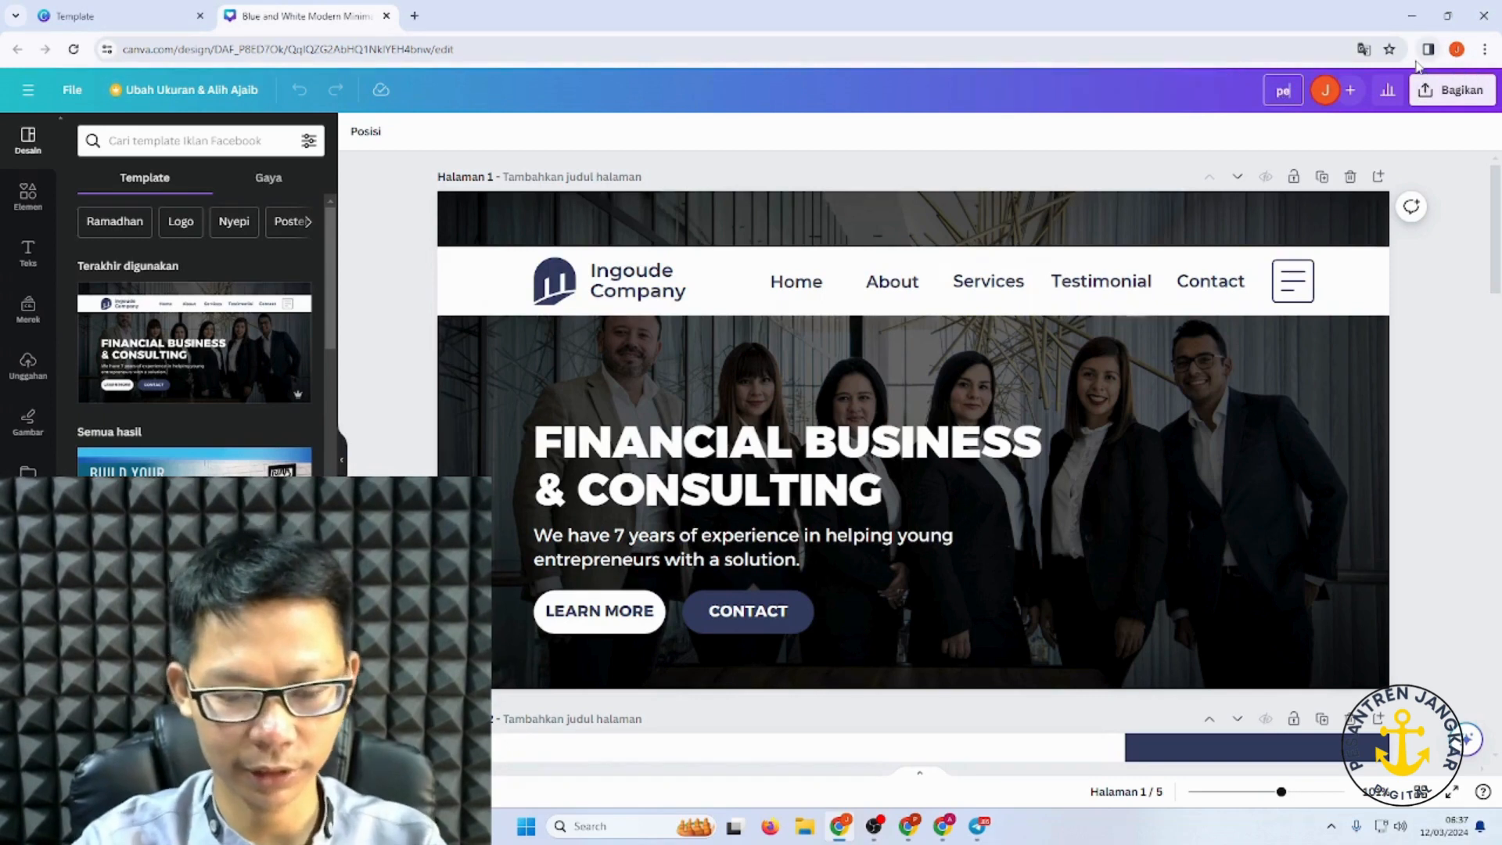
type("e")
key("BackSpace")
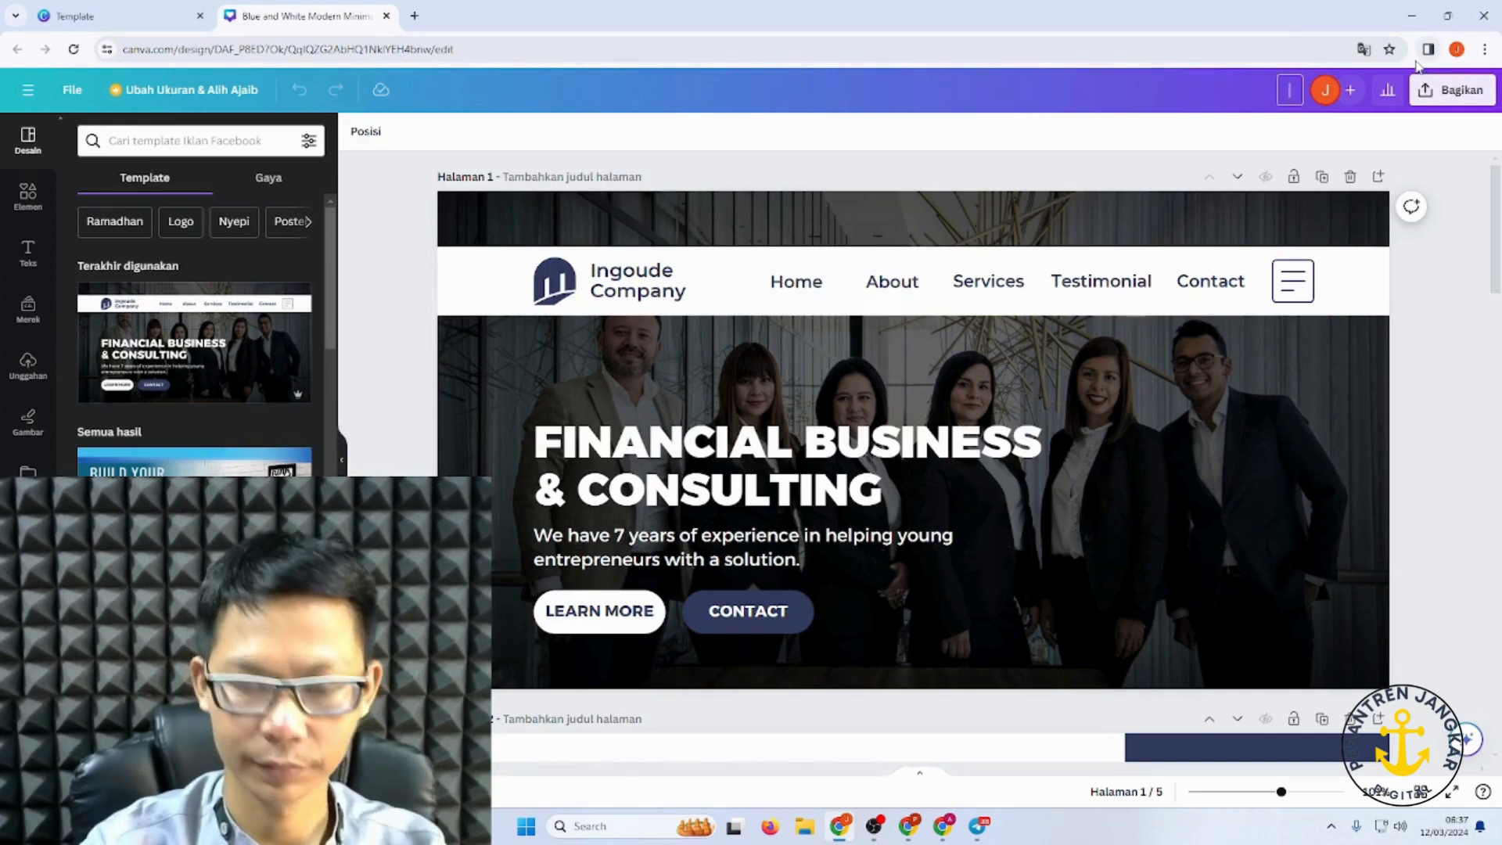
type("Pej")
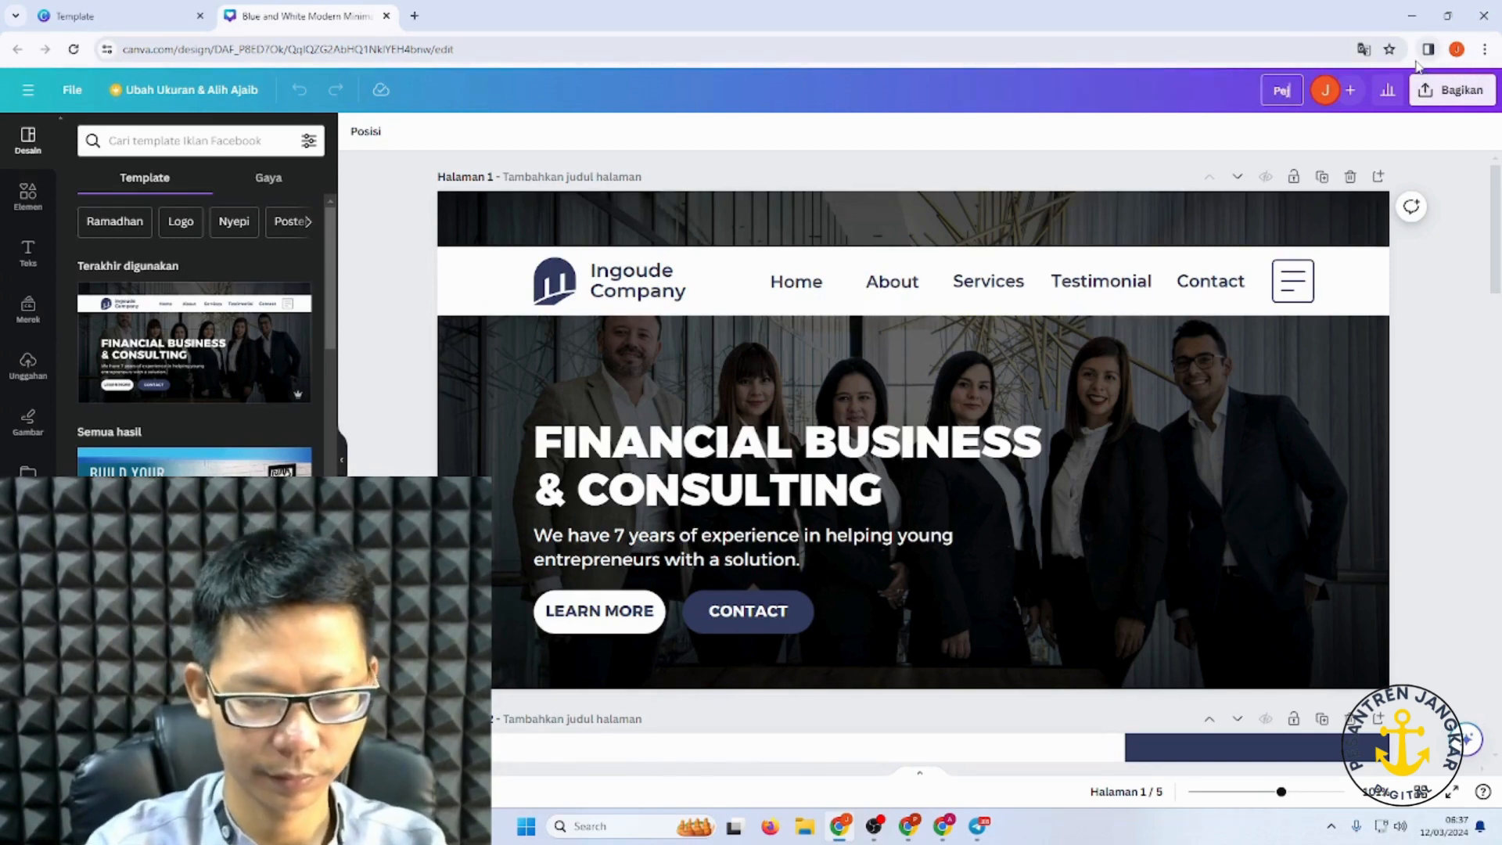
type("uang Kel")
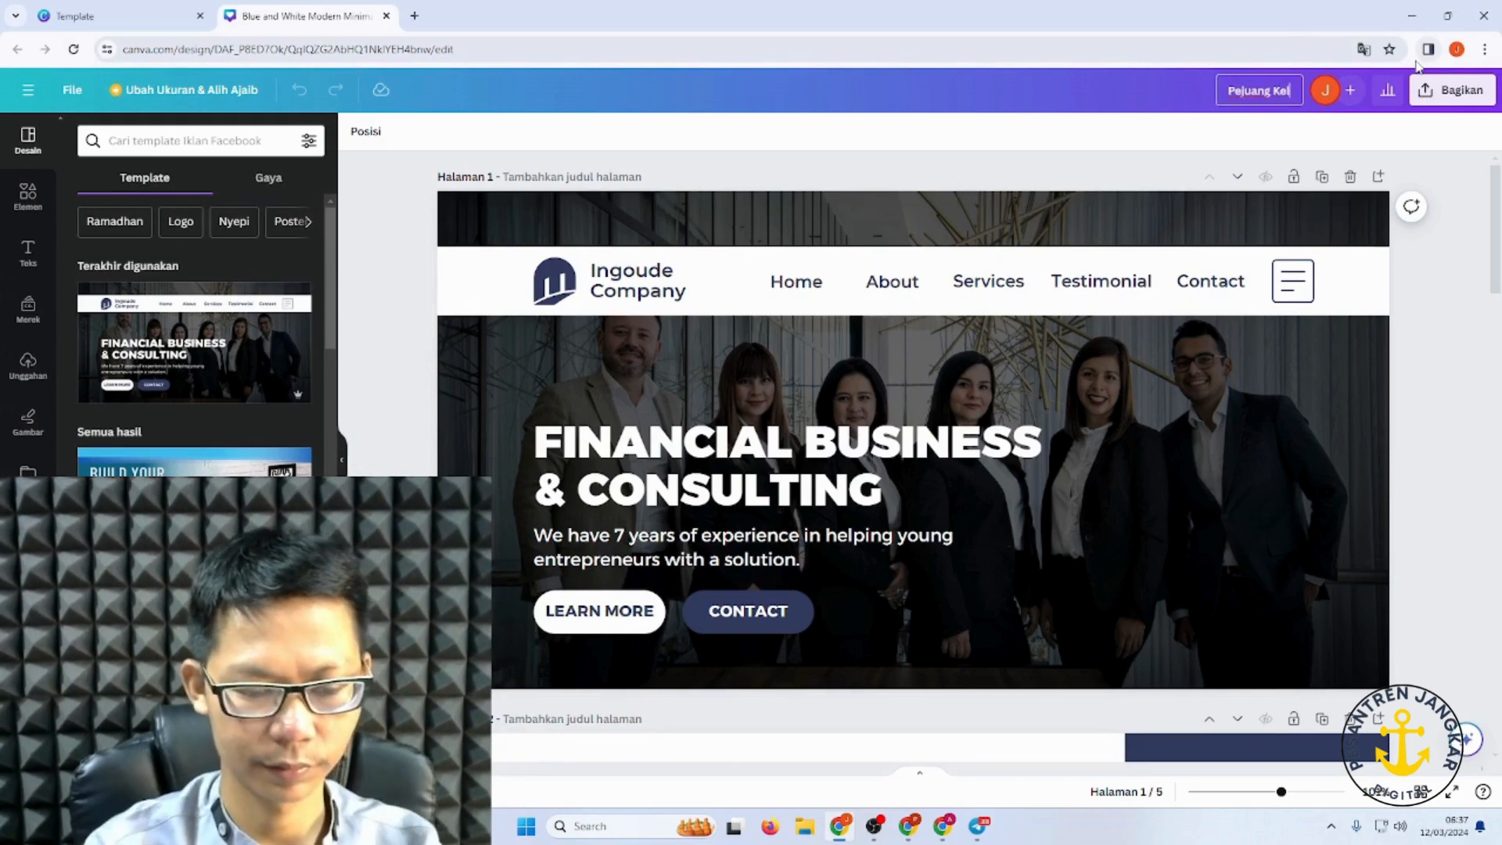
type("uarga")
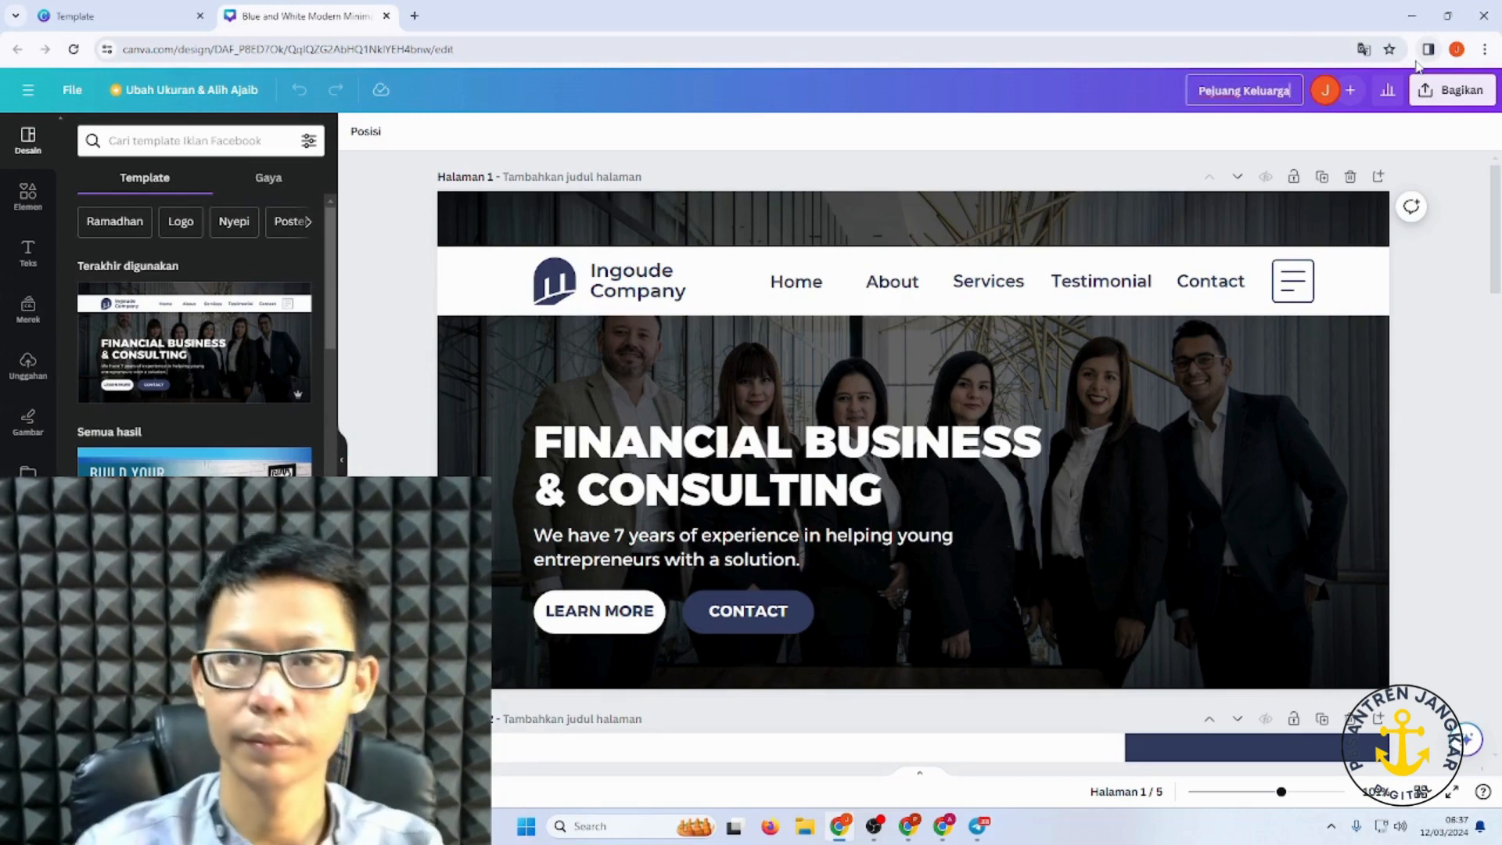
key("Return")
scroll(906, 383, "down", 10)
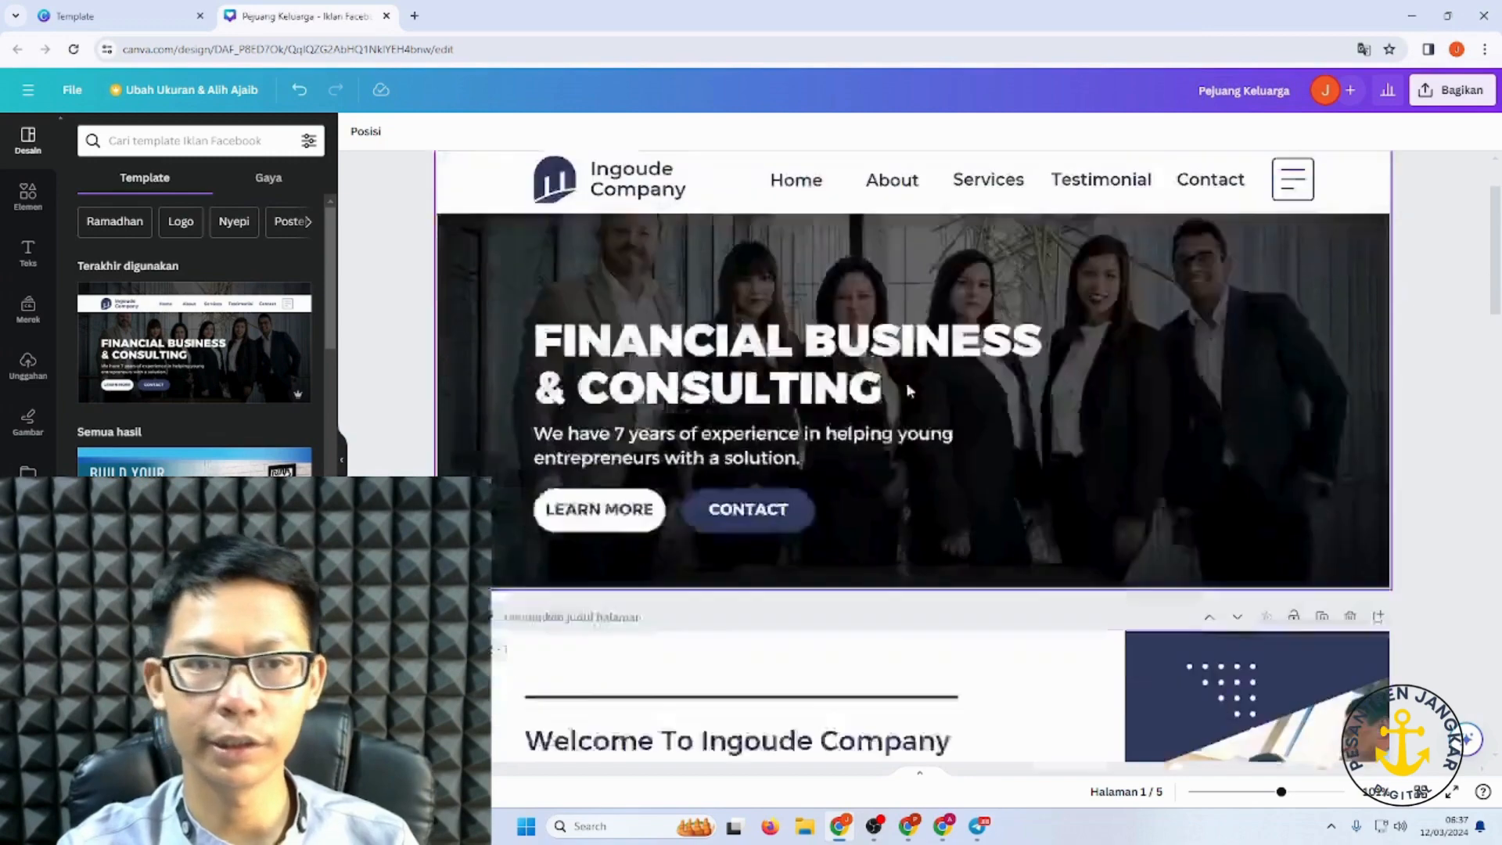
scroll(924, 392, "down", 10)
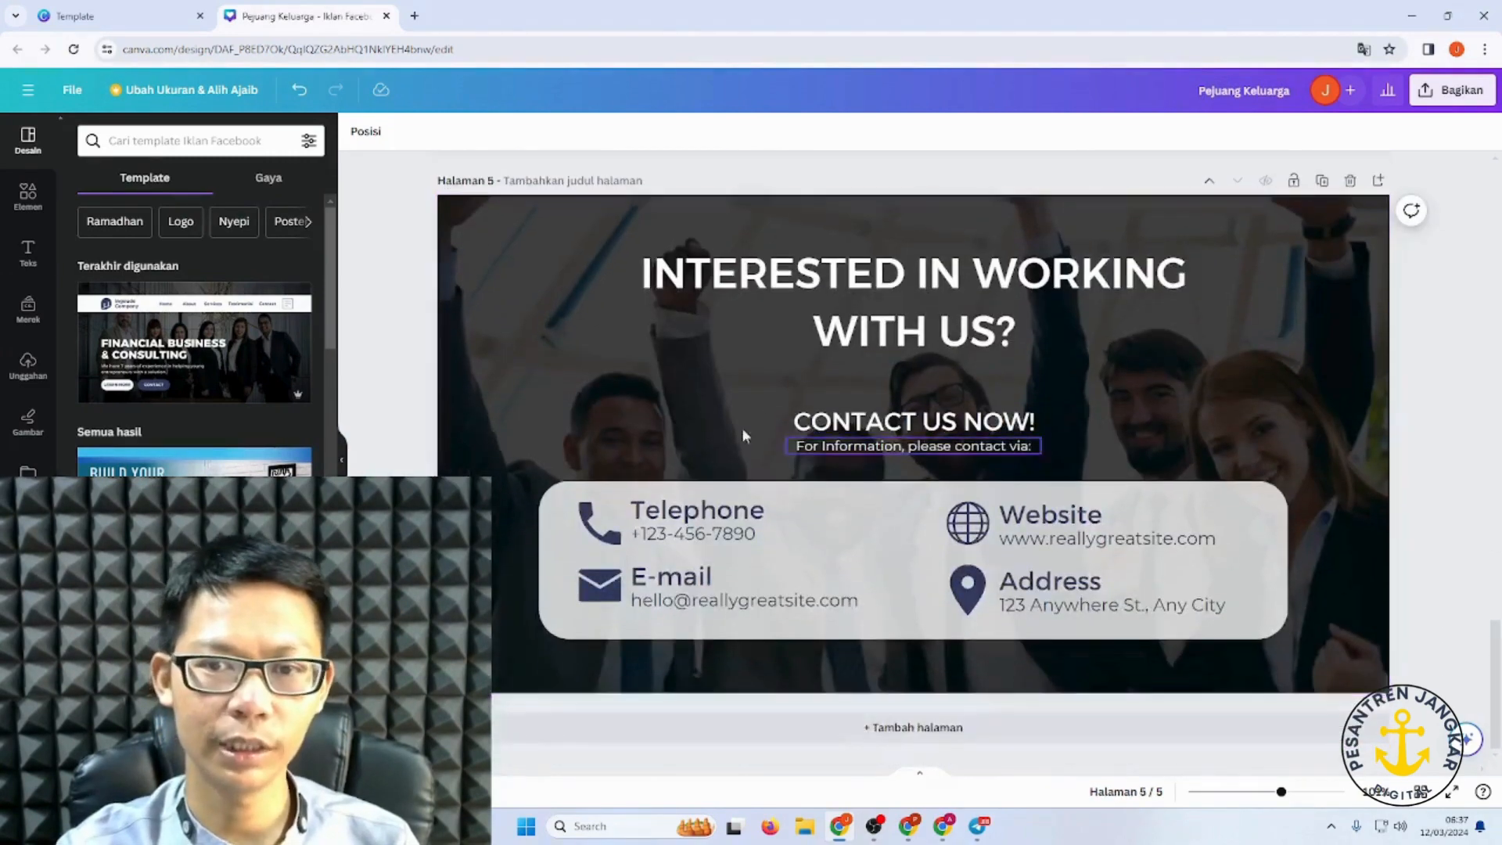
scroll(1026, 381, "up", 5)
scroll(1025, 381, "up", 10)
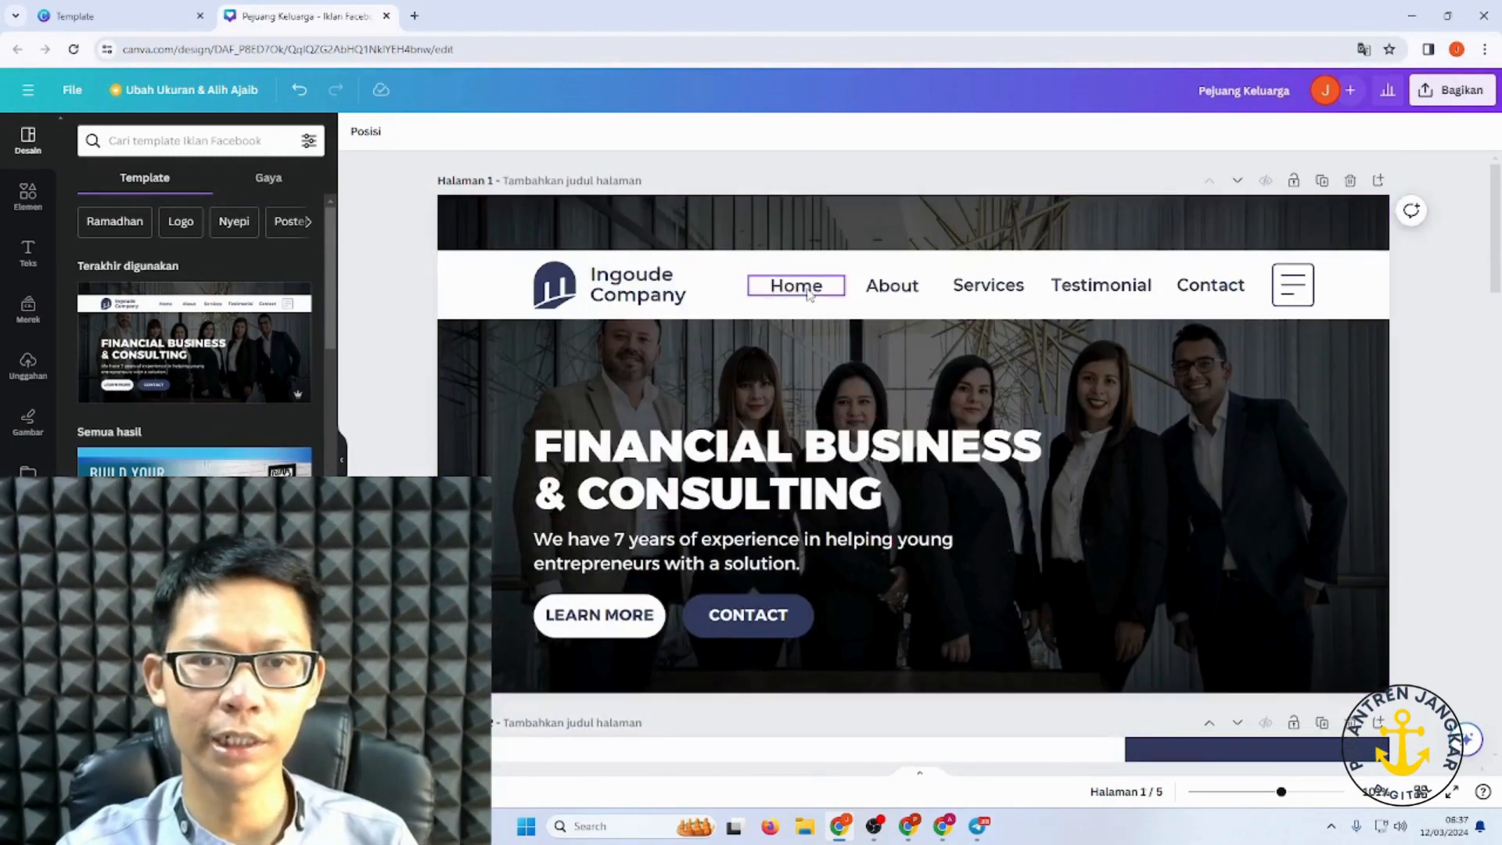
left_click(798, 288)
left_click(892, 287)
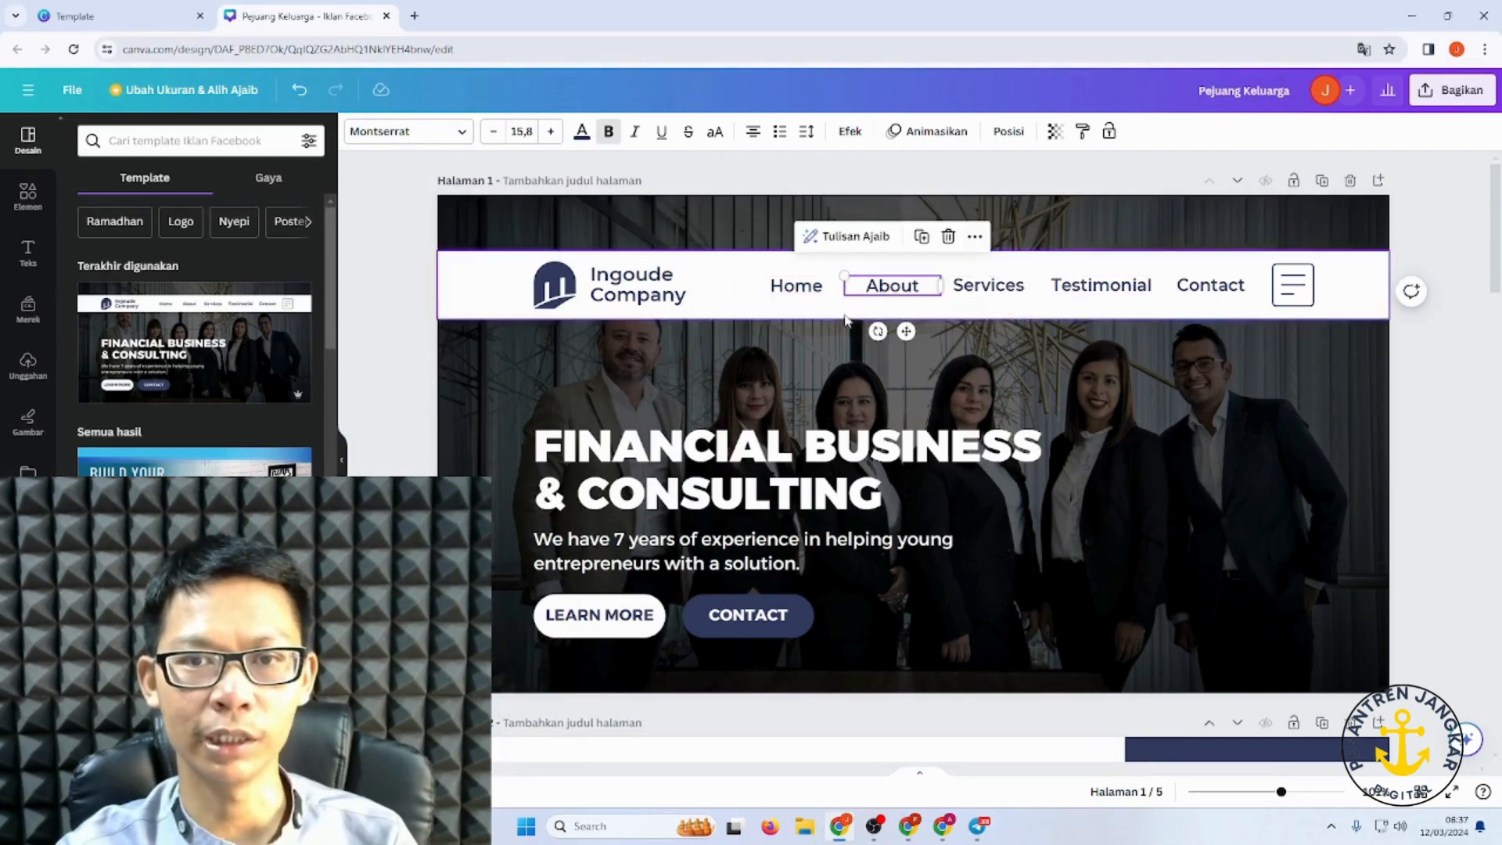
left_click(800, 297, "shift")
left_click(799, 299)
left_click(995, 298)
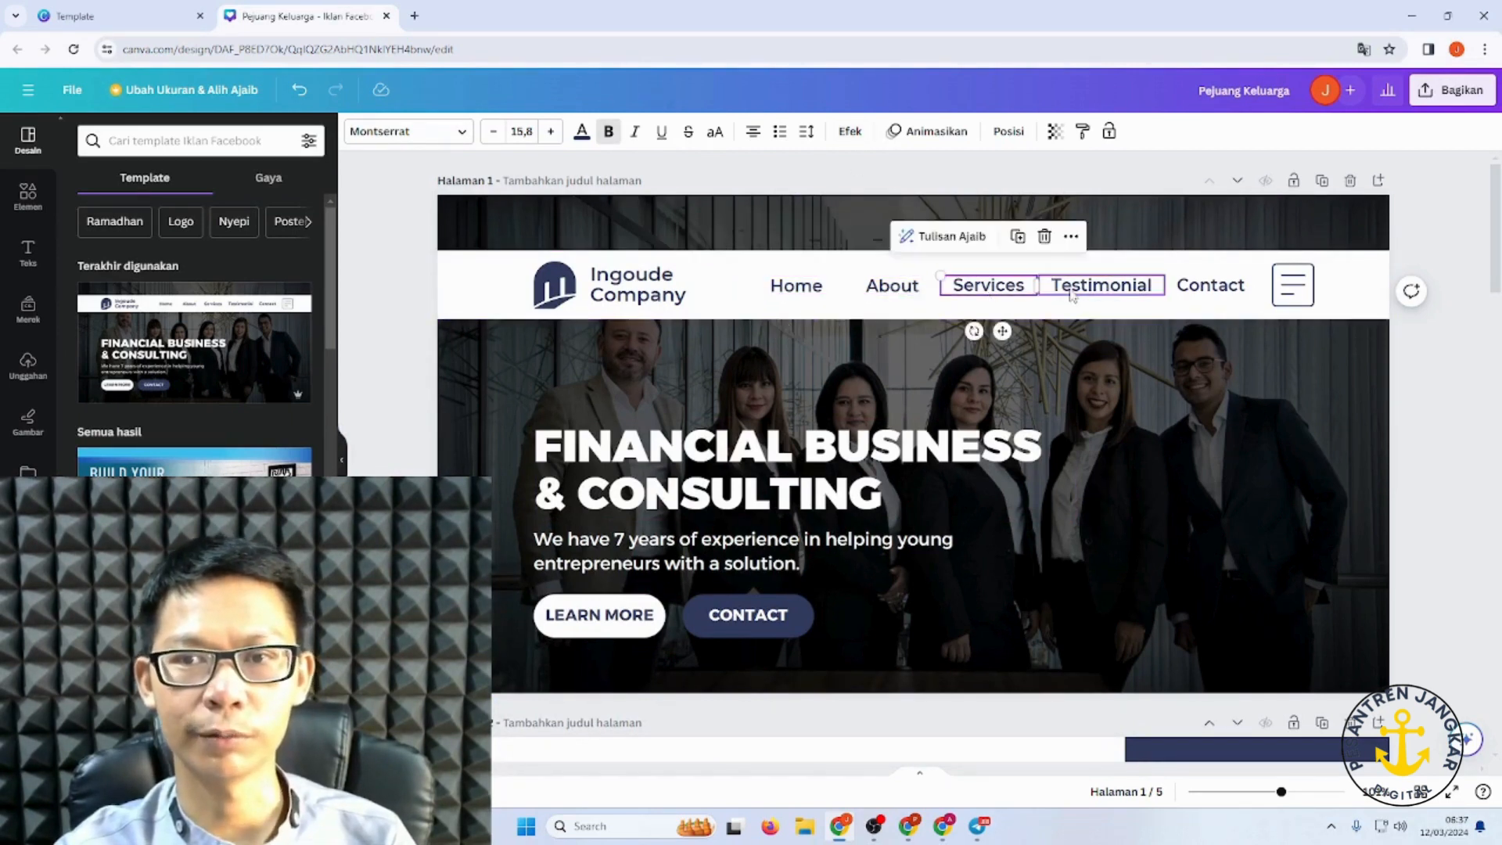
left_click(1078, 295)
scroll(1022, 348, "down", 4)
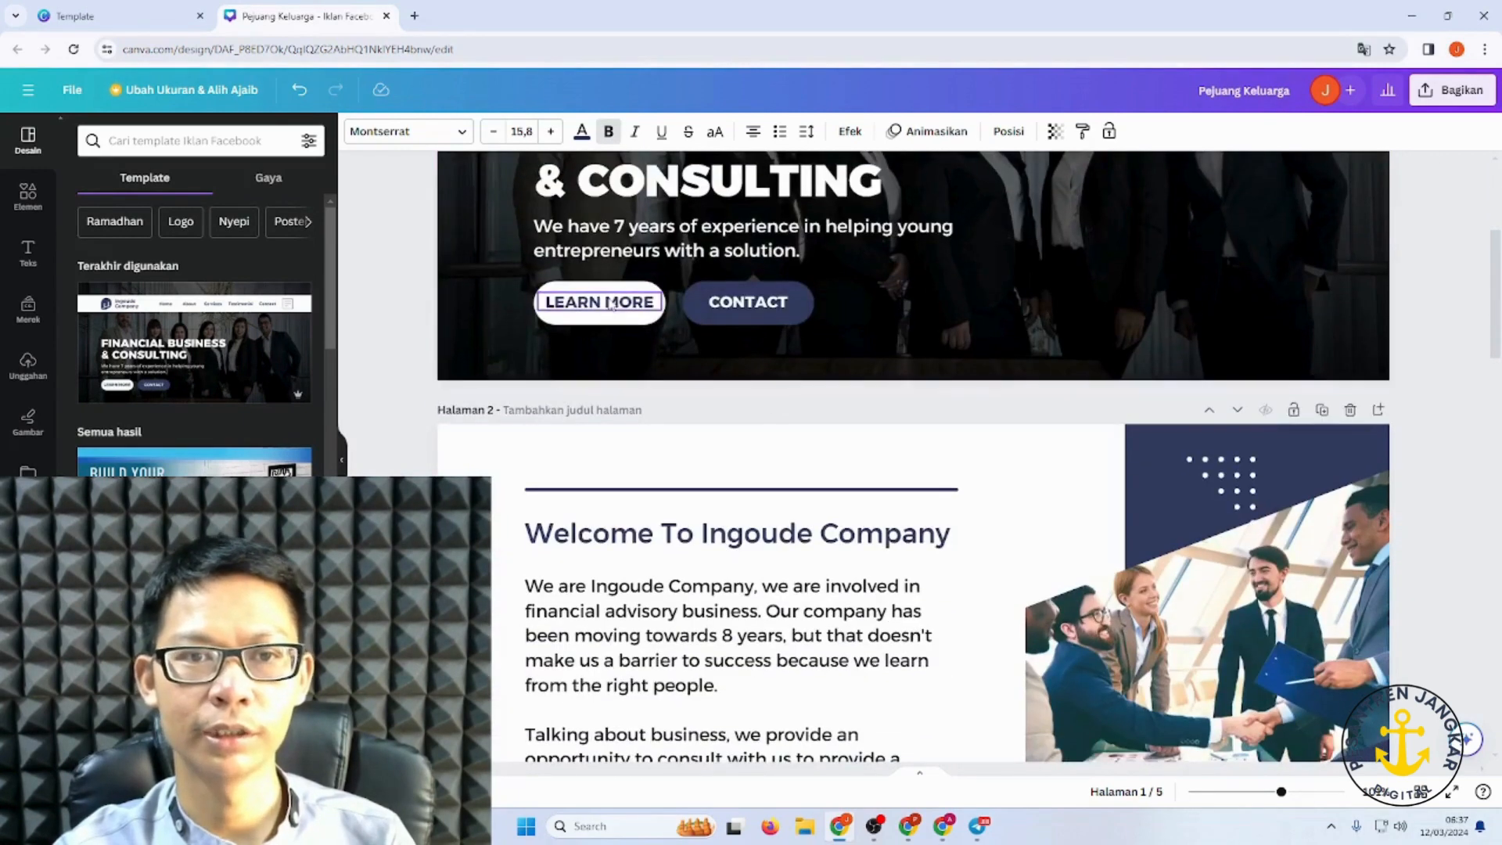
left_click(635, 311)
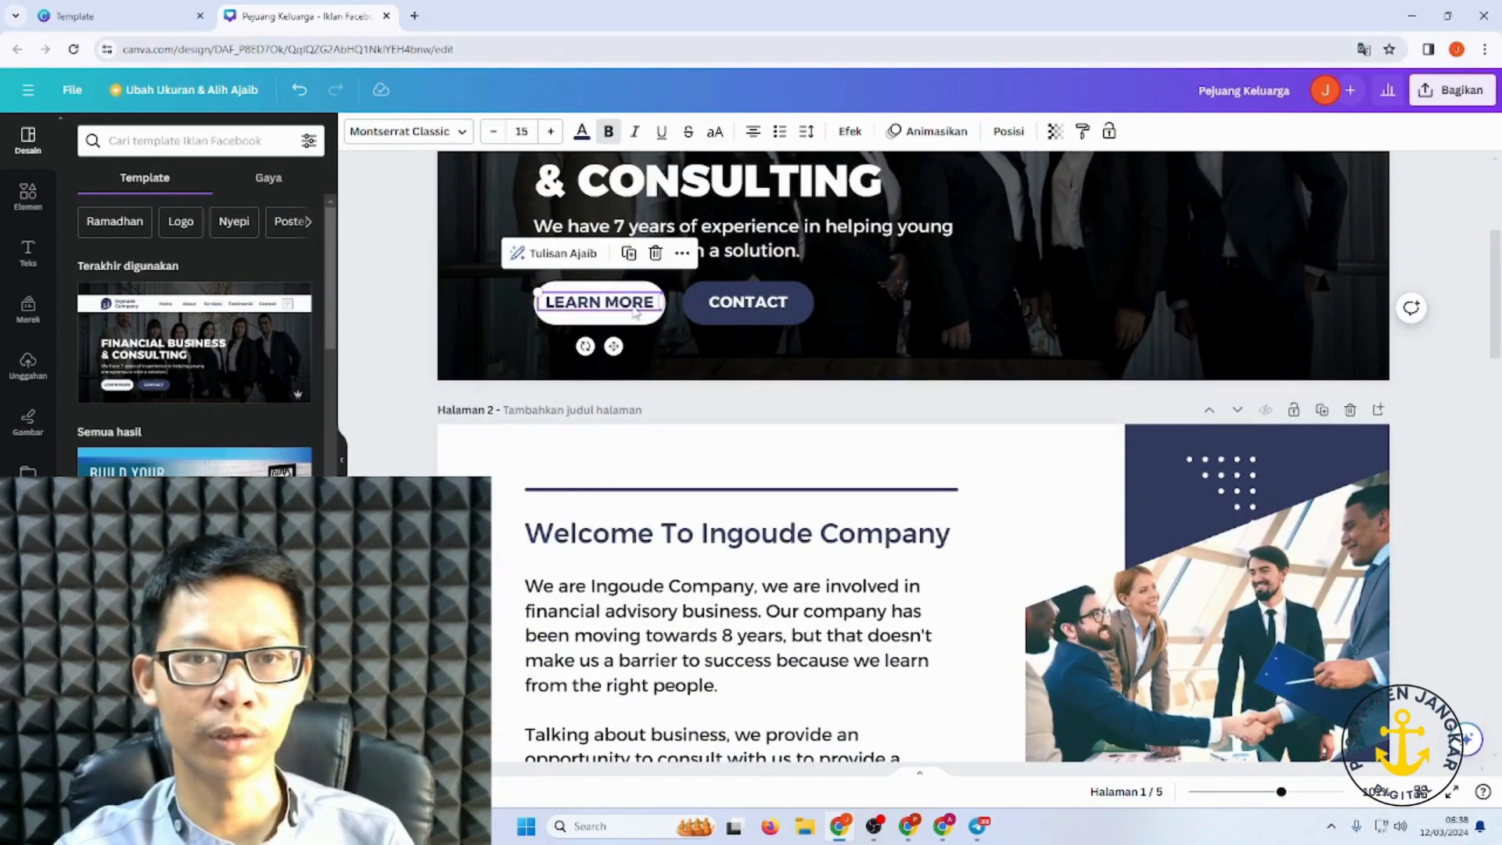
scroll(861, 341, "up", 4)
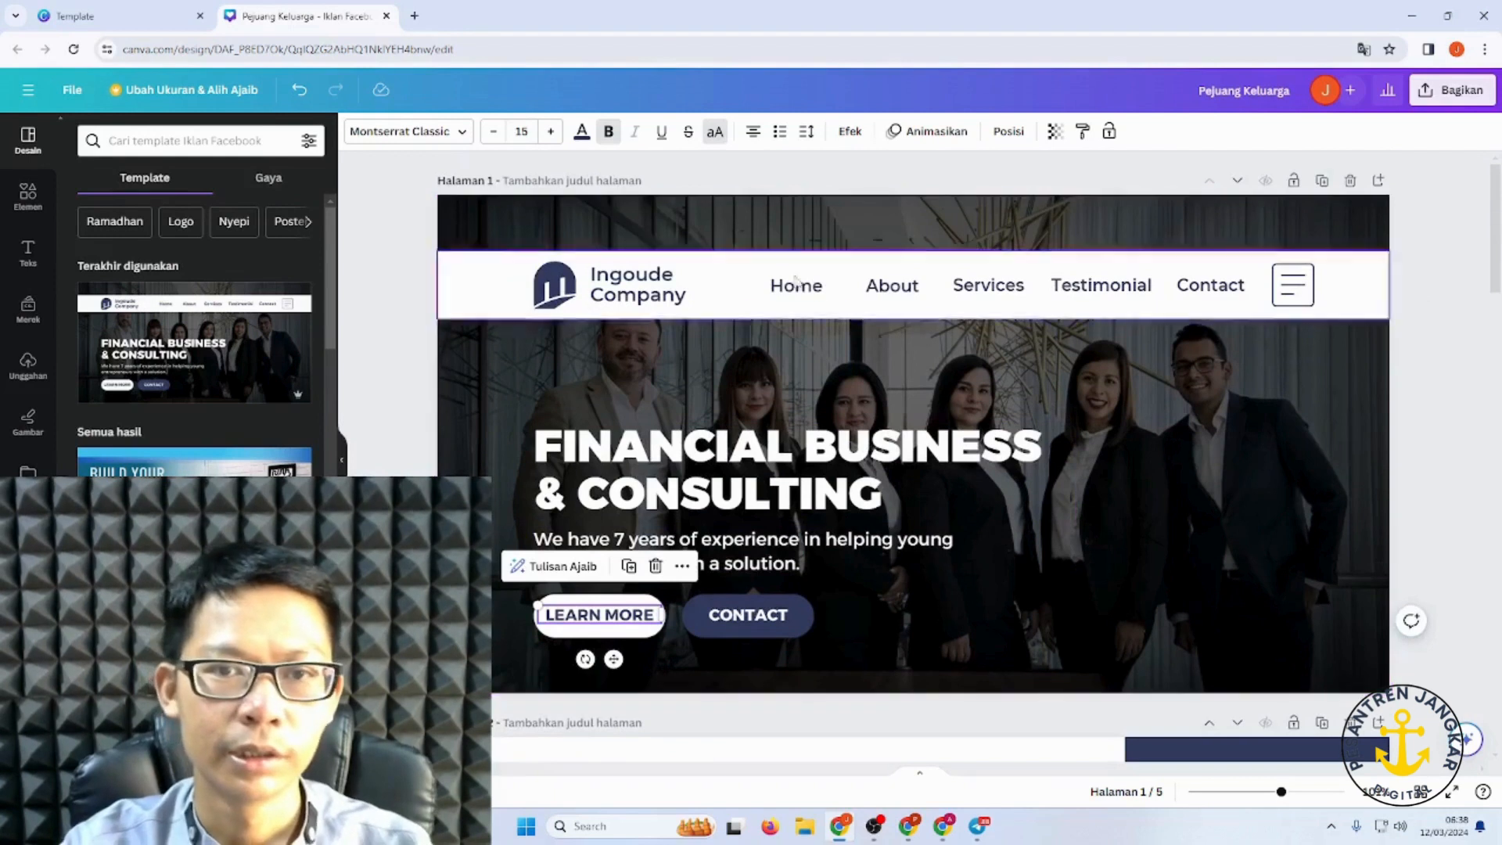
left_click(834, 291)
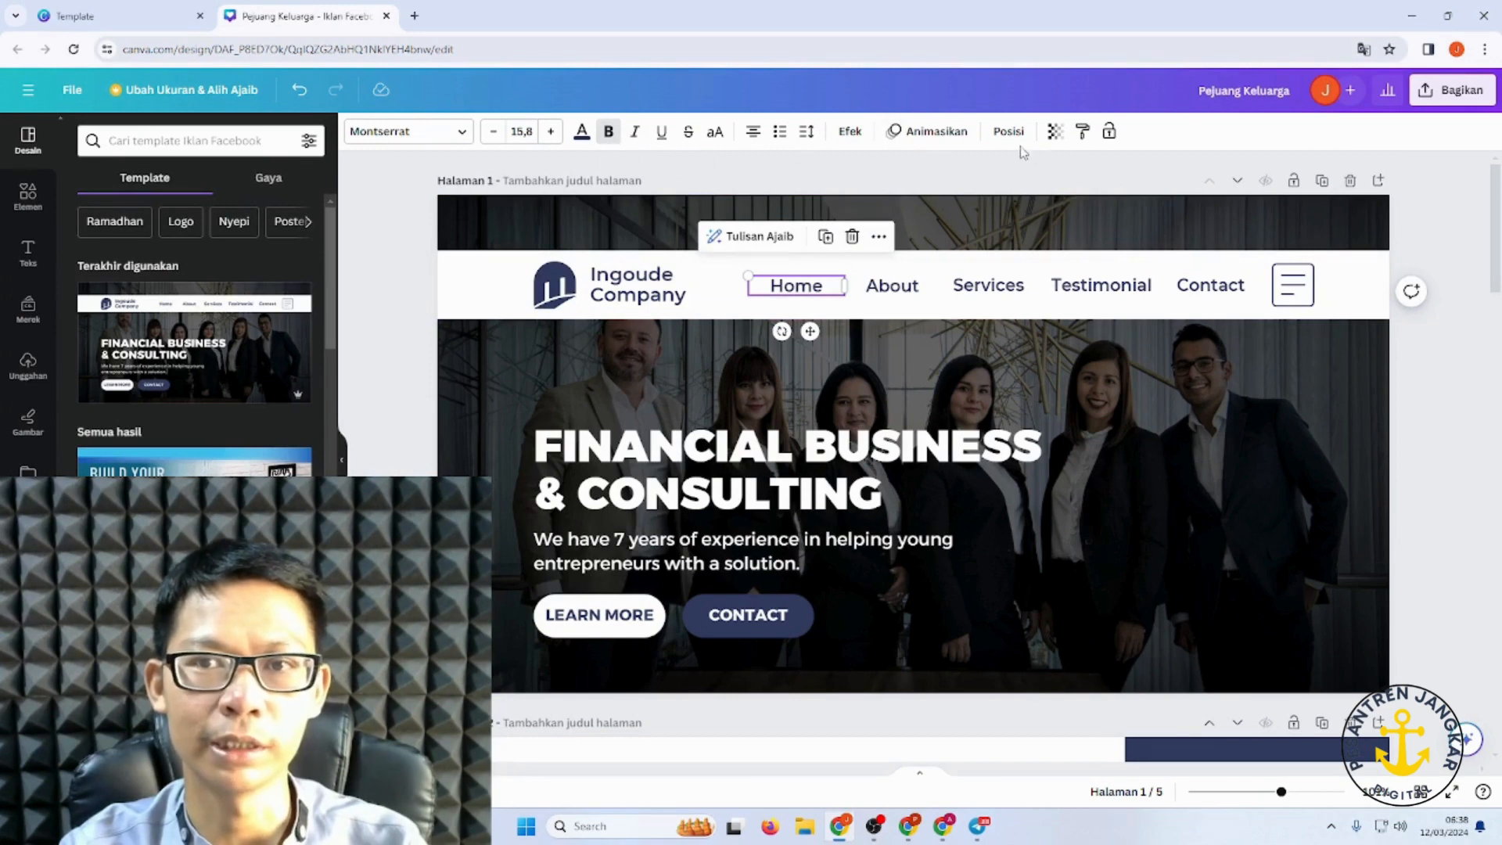
Step: Start adding a link to the Home text, then close the link panel without adding one
left_click(879, 236)
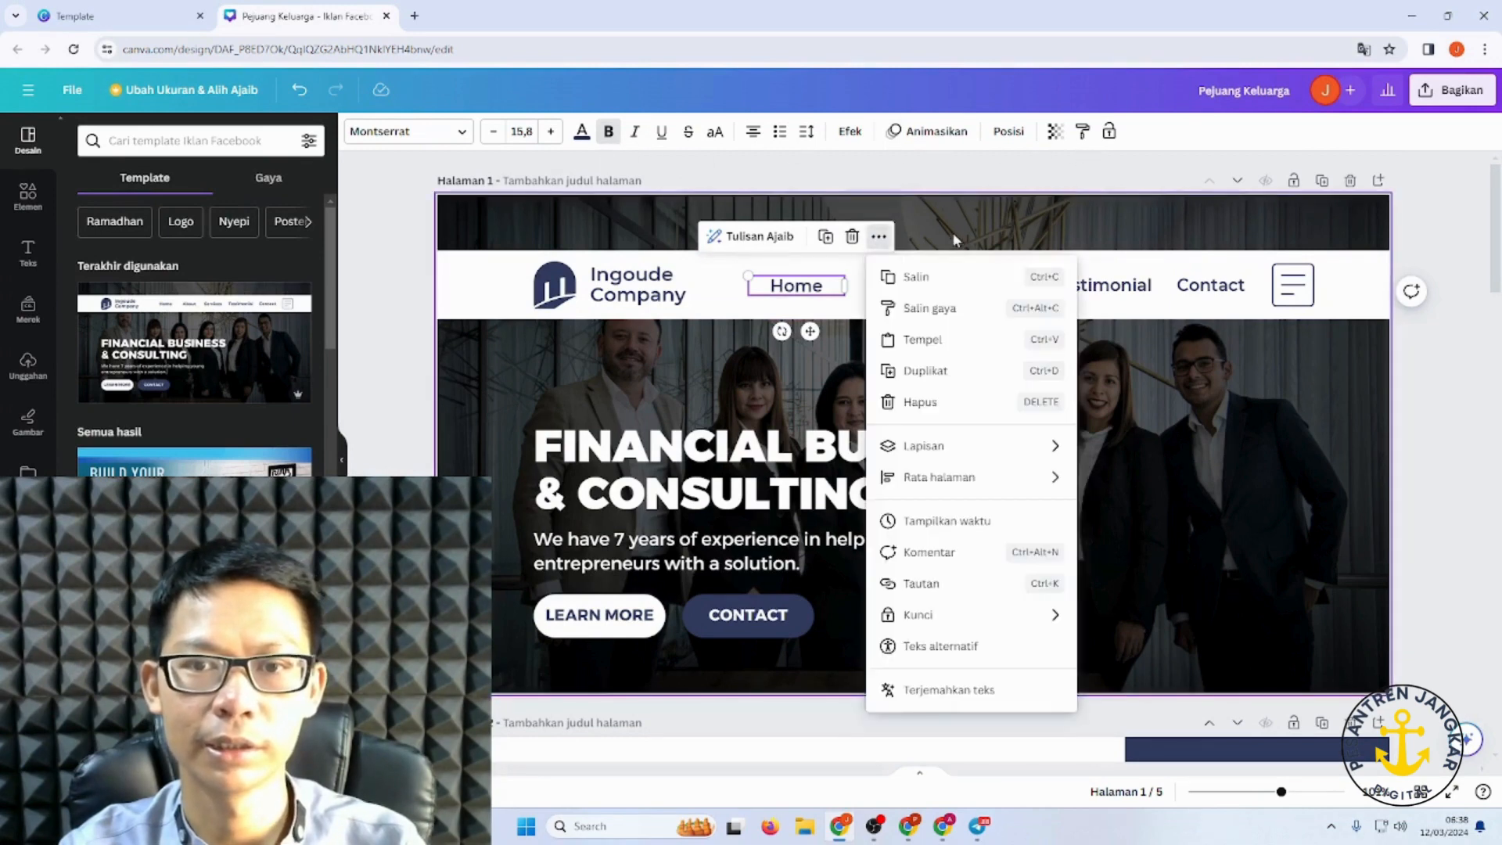
left_click(882, 583)
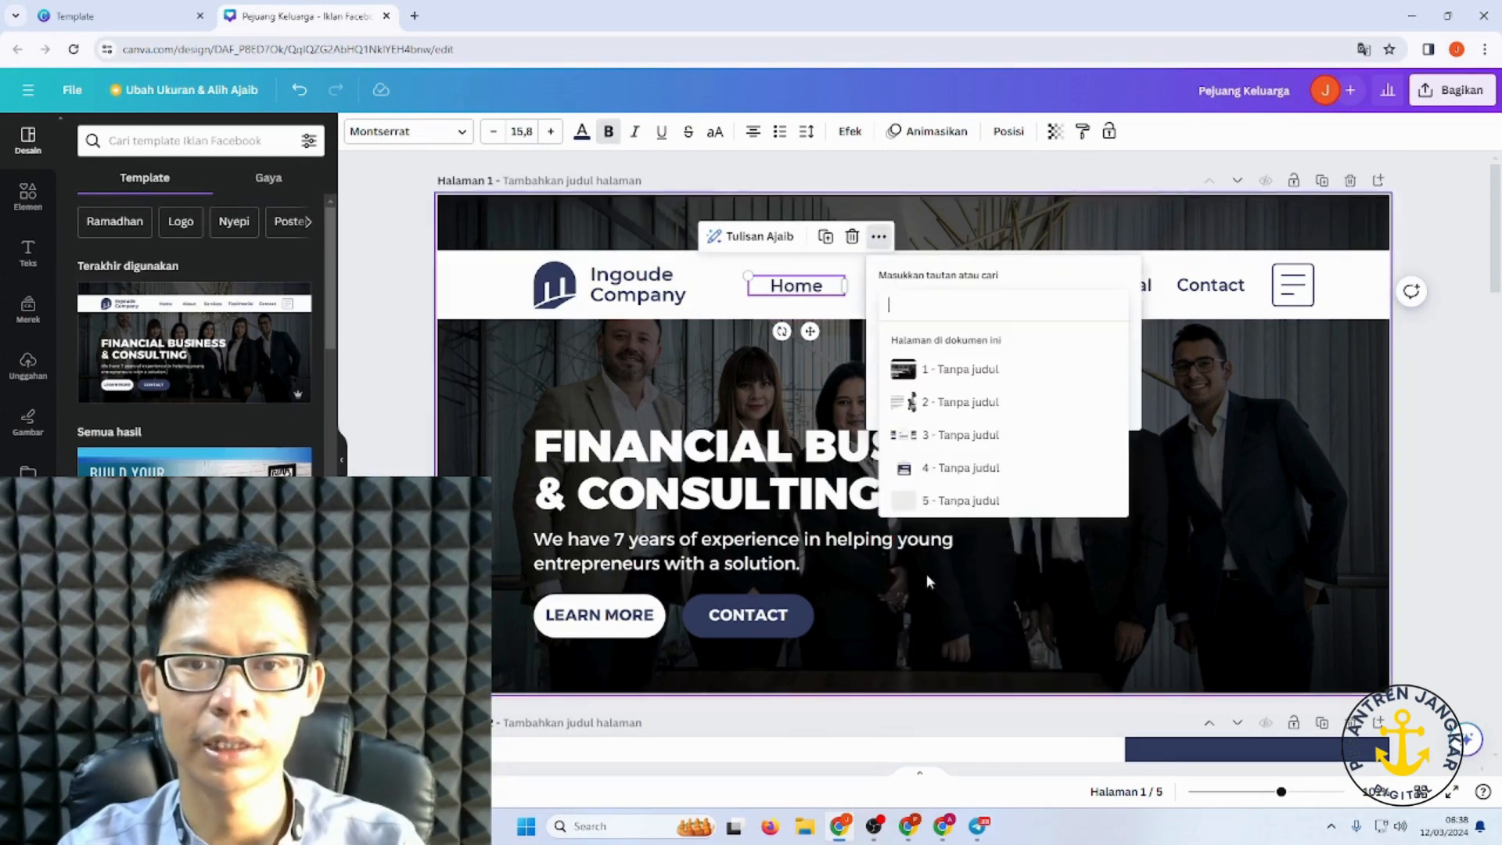
left_click(901, 312)
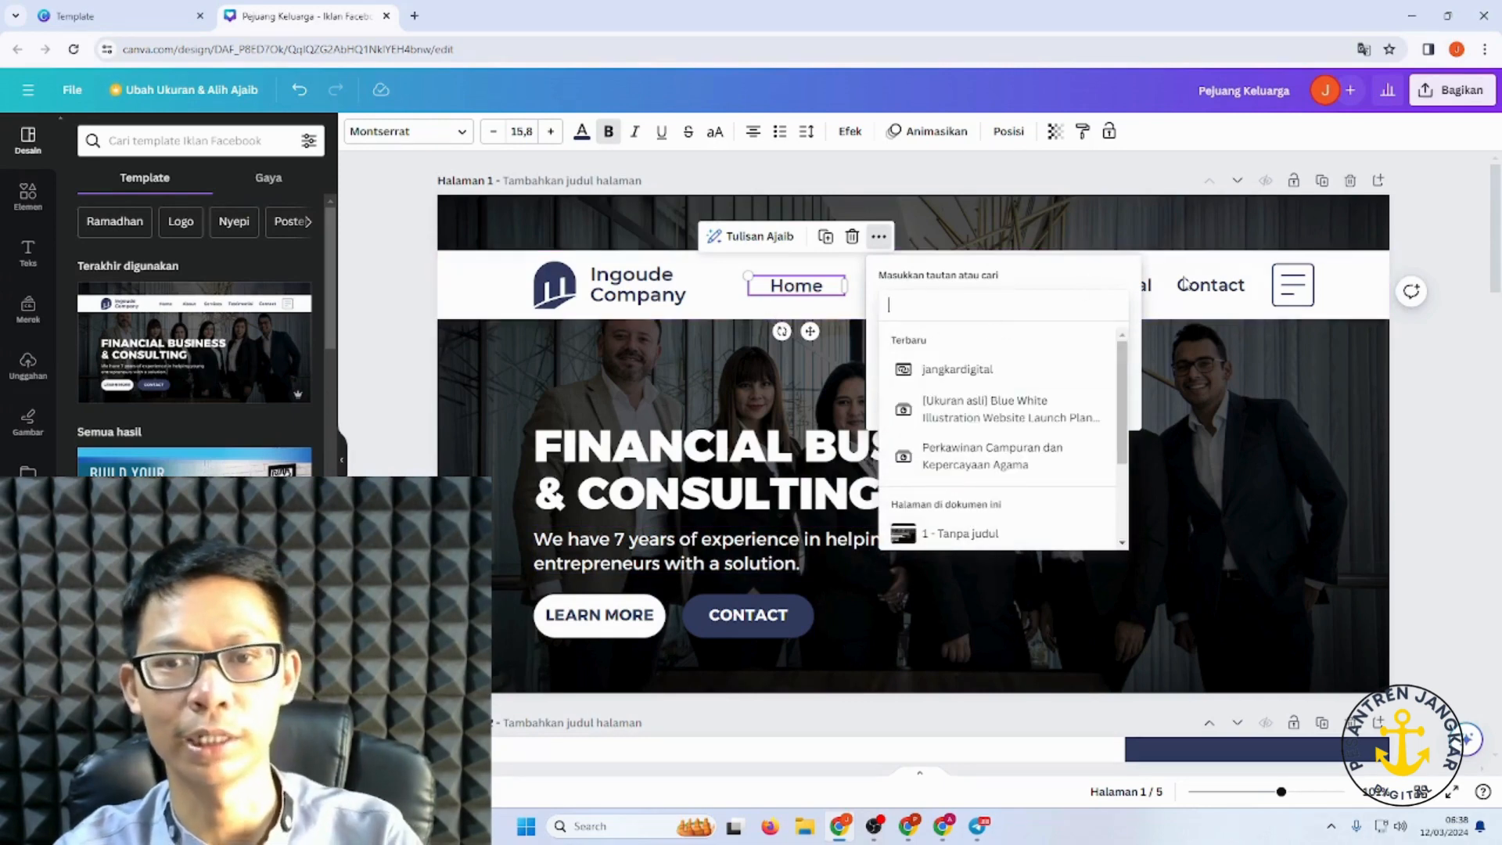
left_click(1457, 338)
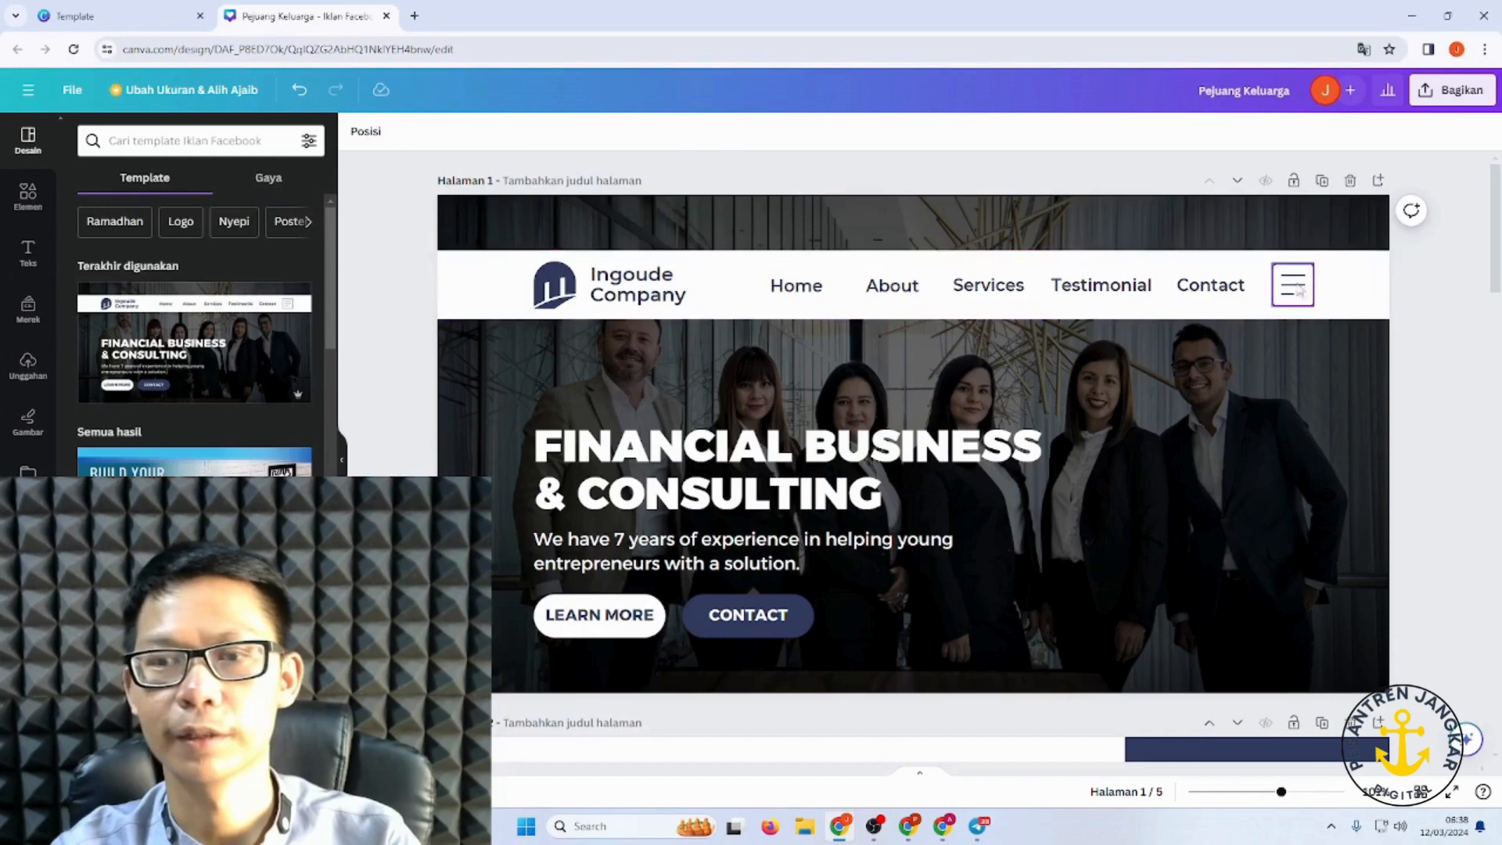
Step: Open the Bagikan share panel for the Pejuang Keluarga design
scroll(952, 375, "down", 3)
scroll(953, 381, "down", 20)
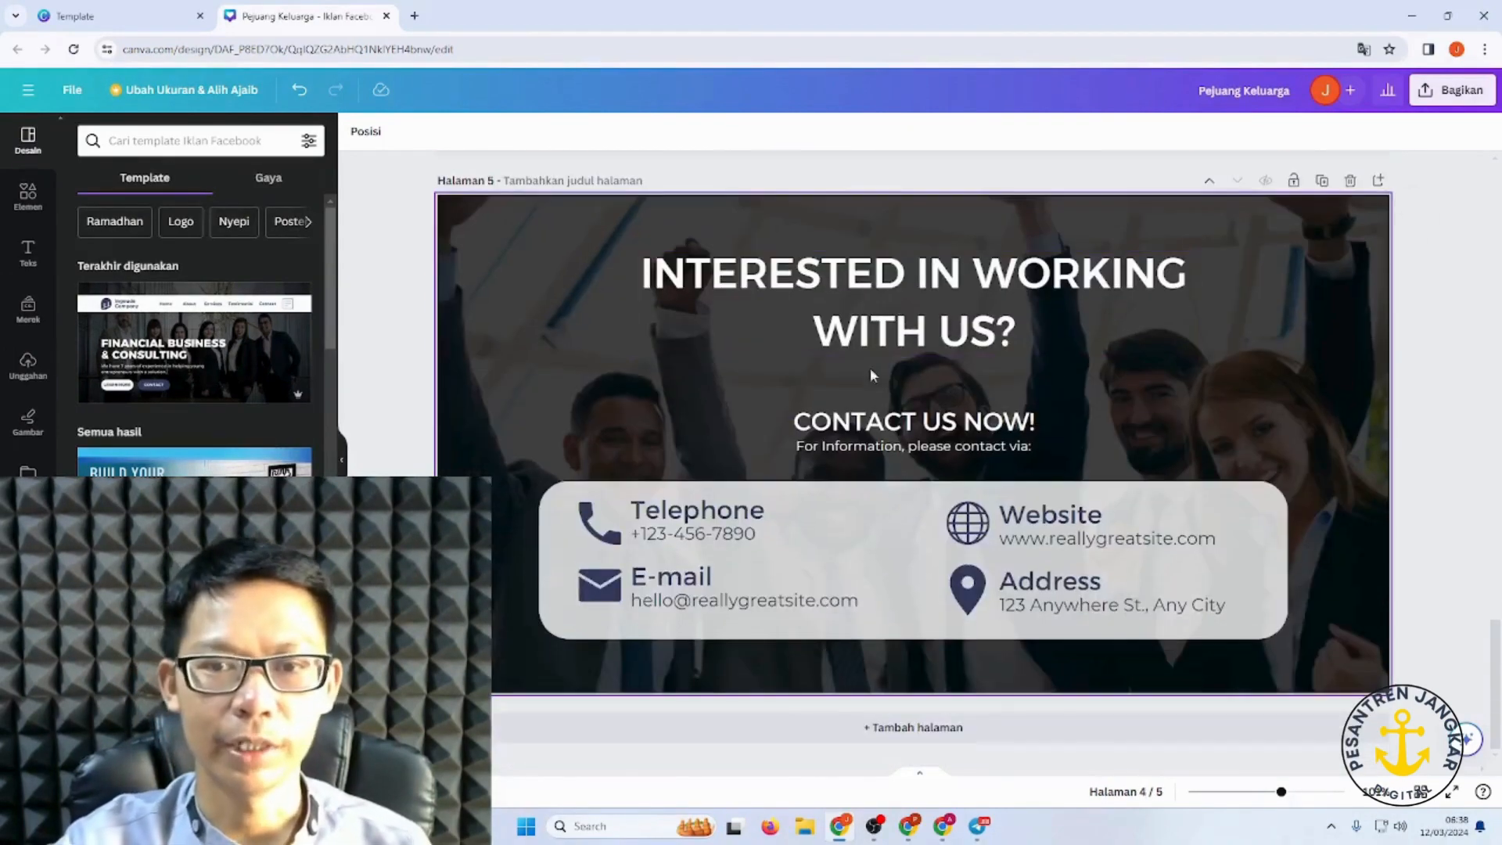
scroll(964, 429, "up", 20)
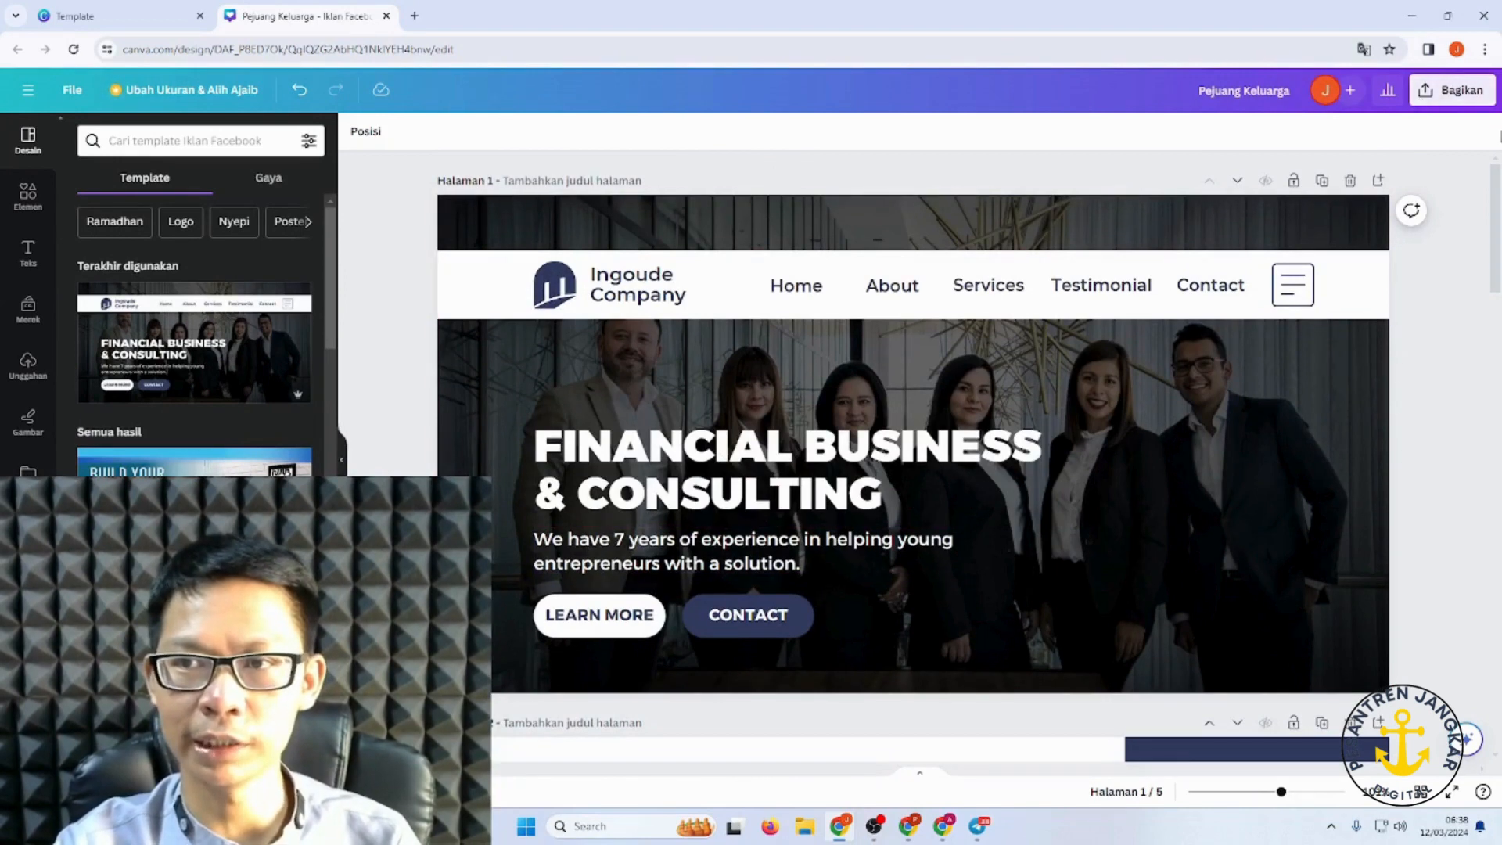
left_click(1449, 90)
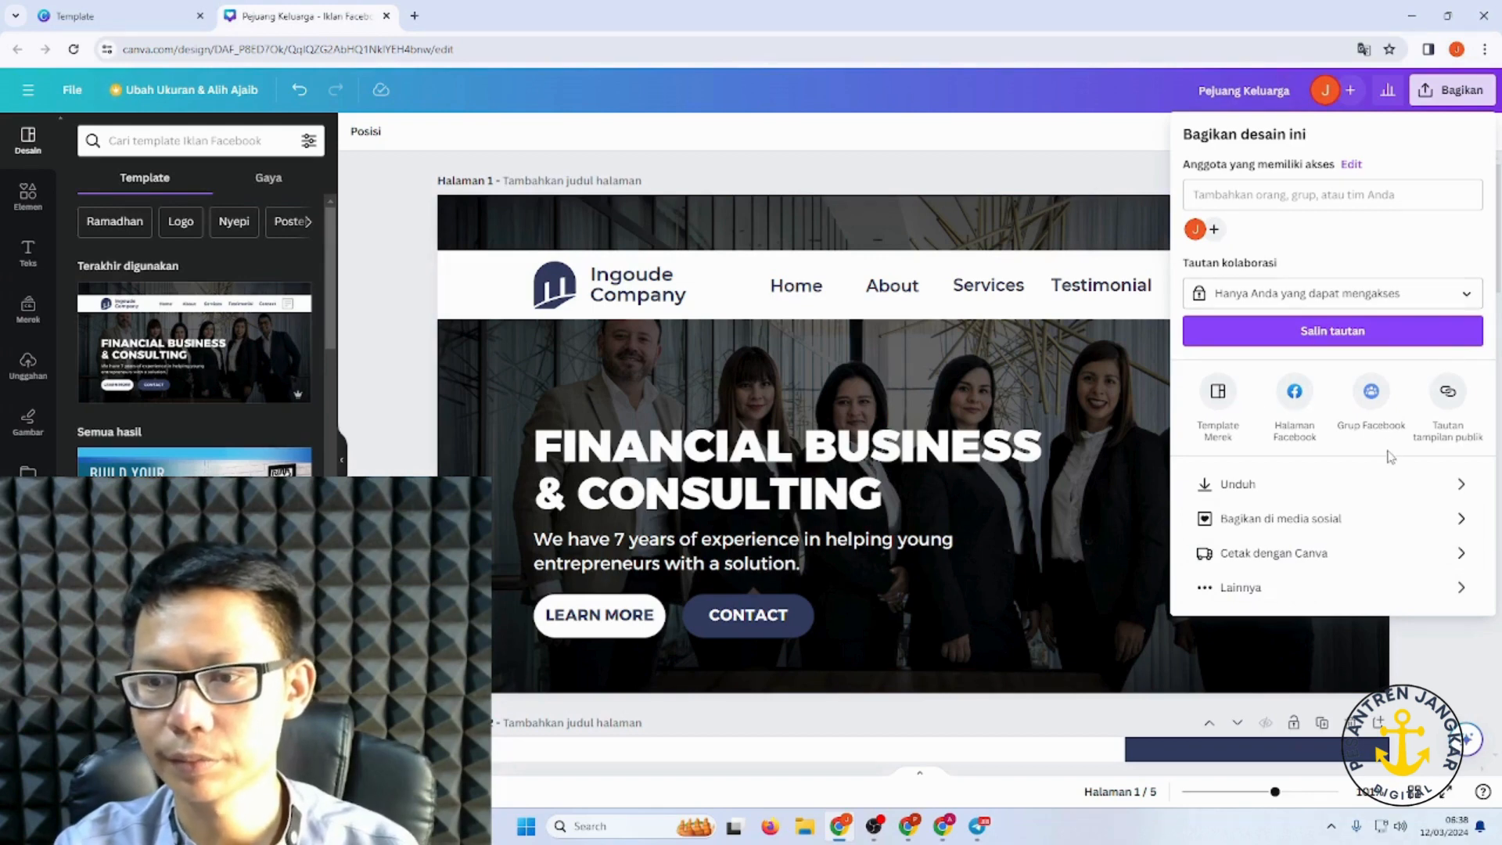
Step: Choose Lainnya, then Situs web, and convert the design into a website
left_click(1307, 586)
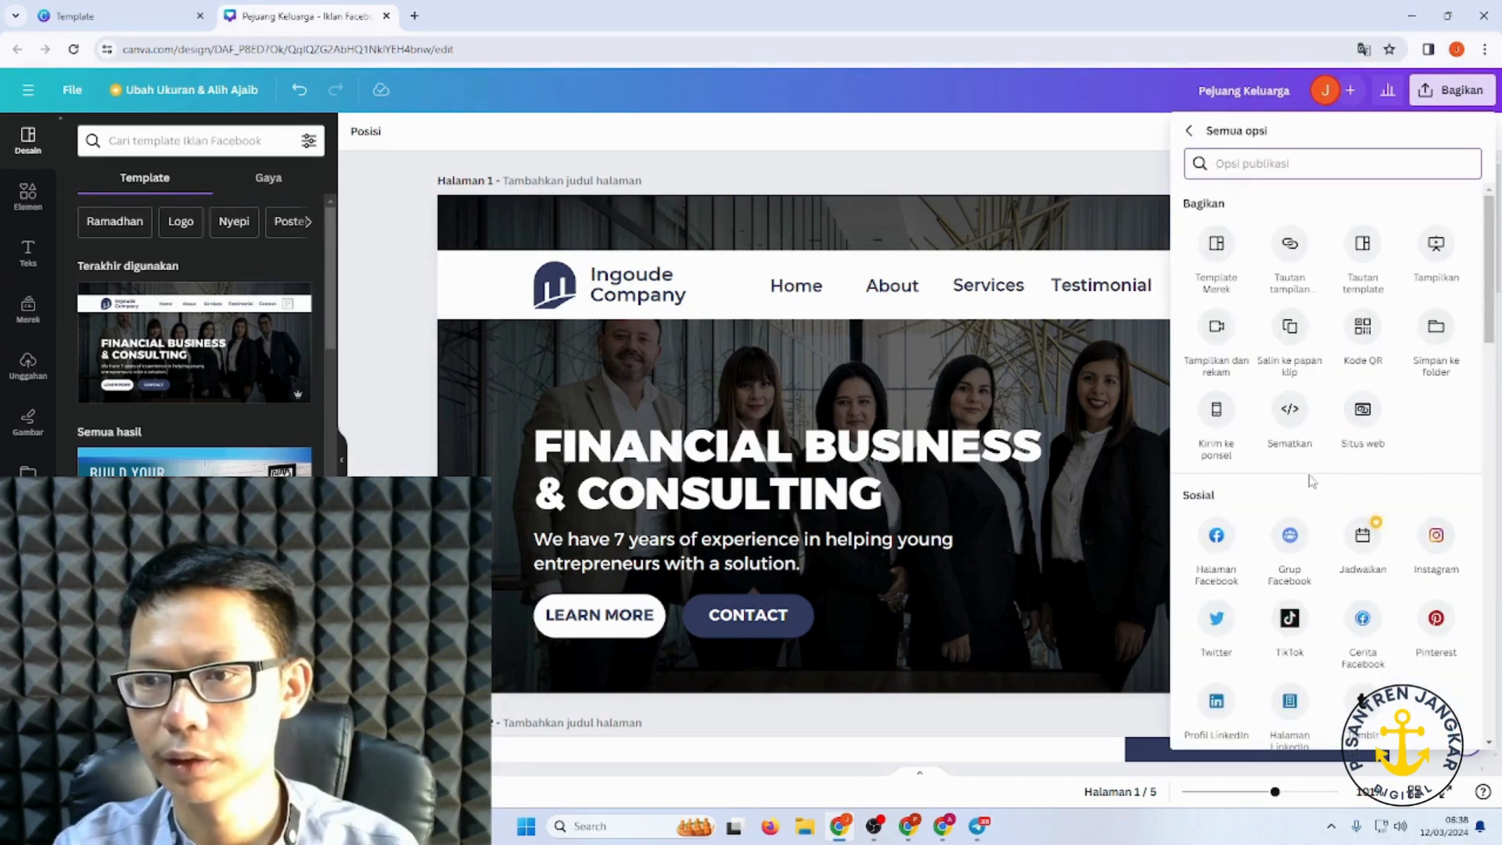
left_click(1357, 429)
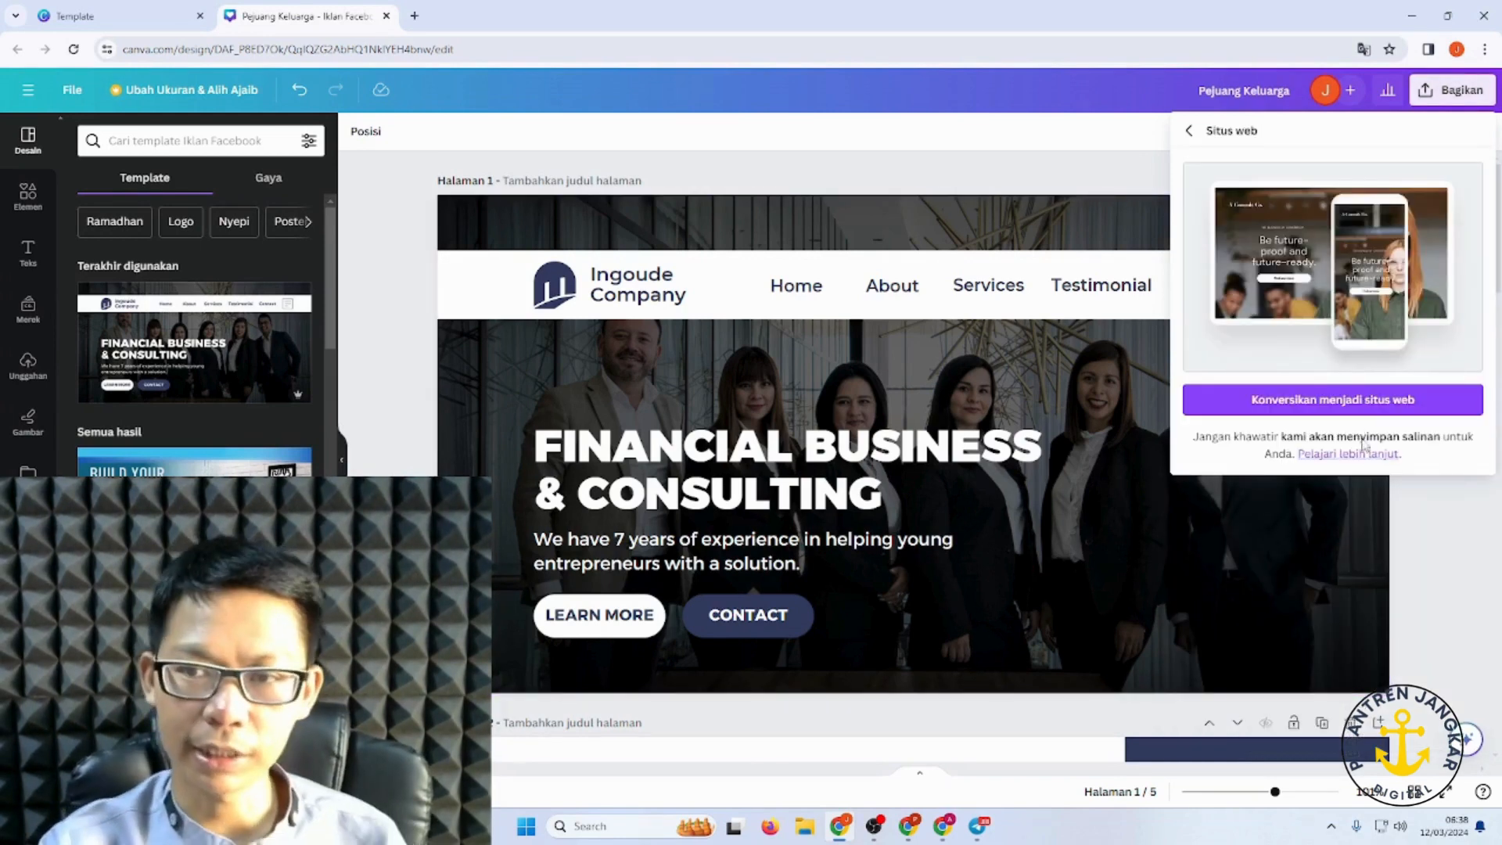
left_click(1338, 401)
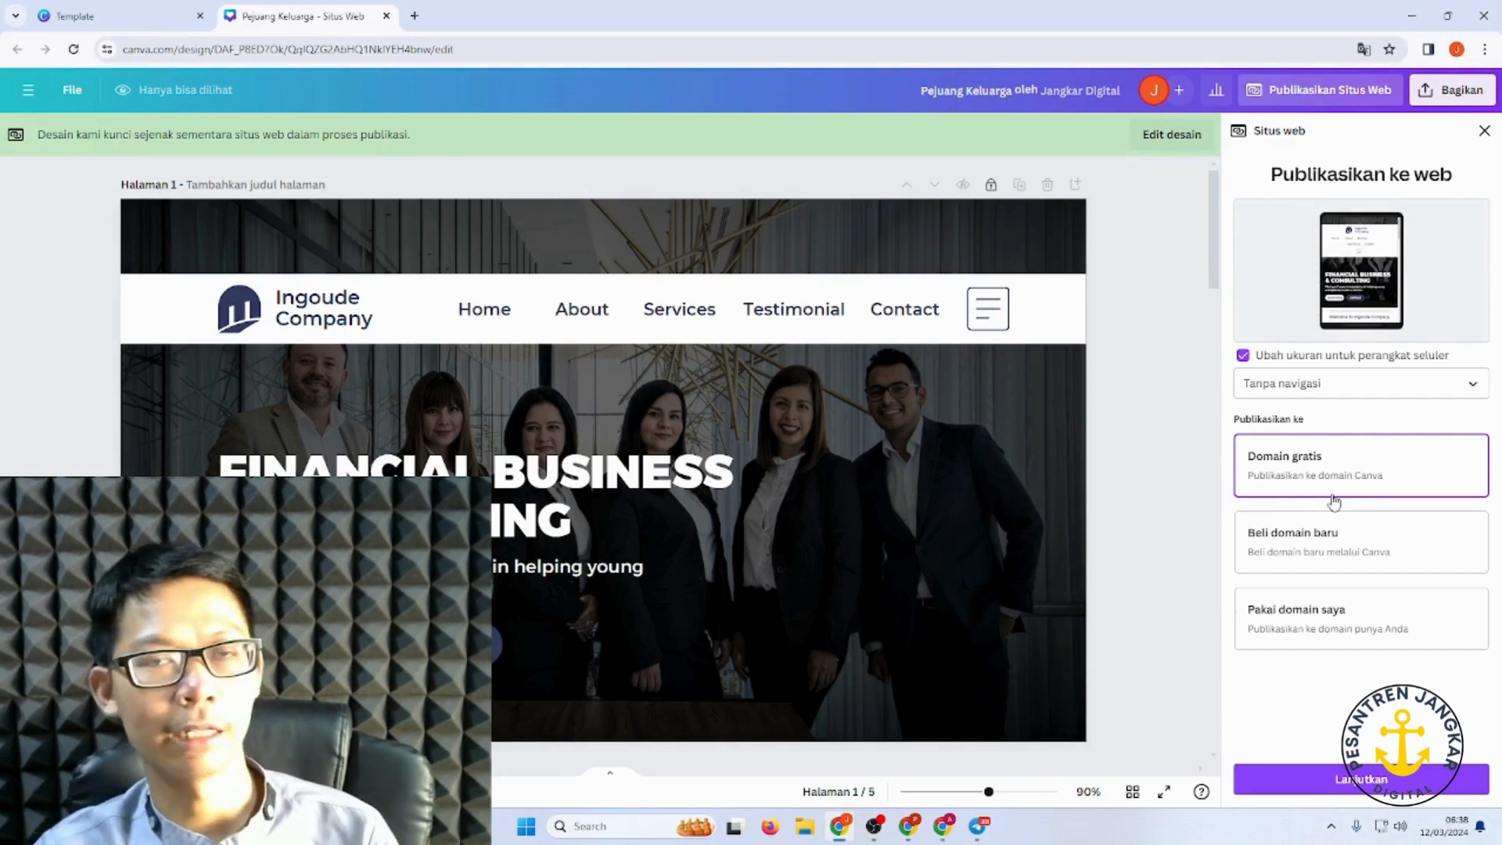
Step: Publish on your own domain (Pakai domain saya) with Dengan navigasi, and continue
left_click(1349, 552)
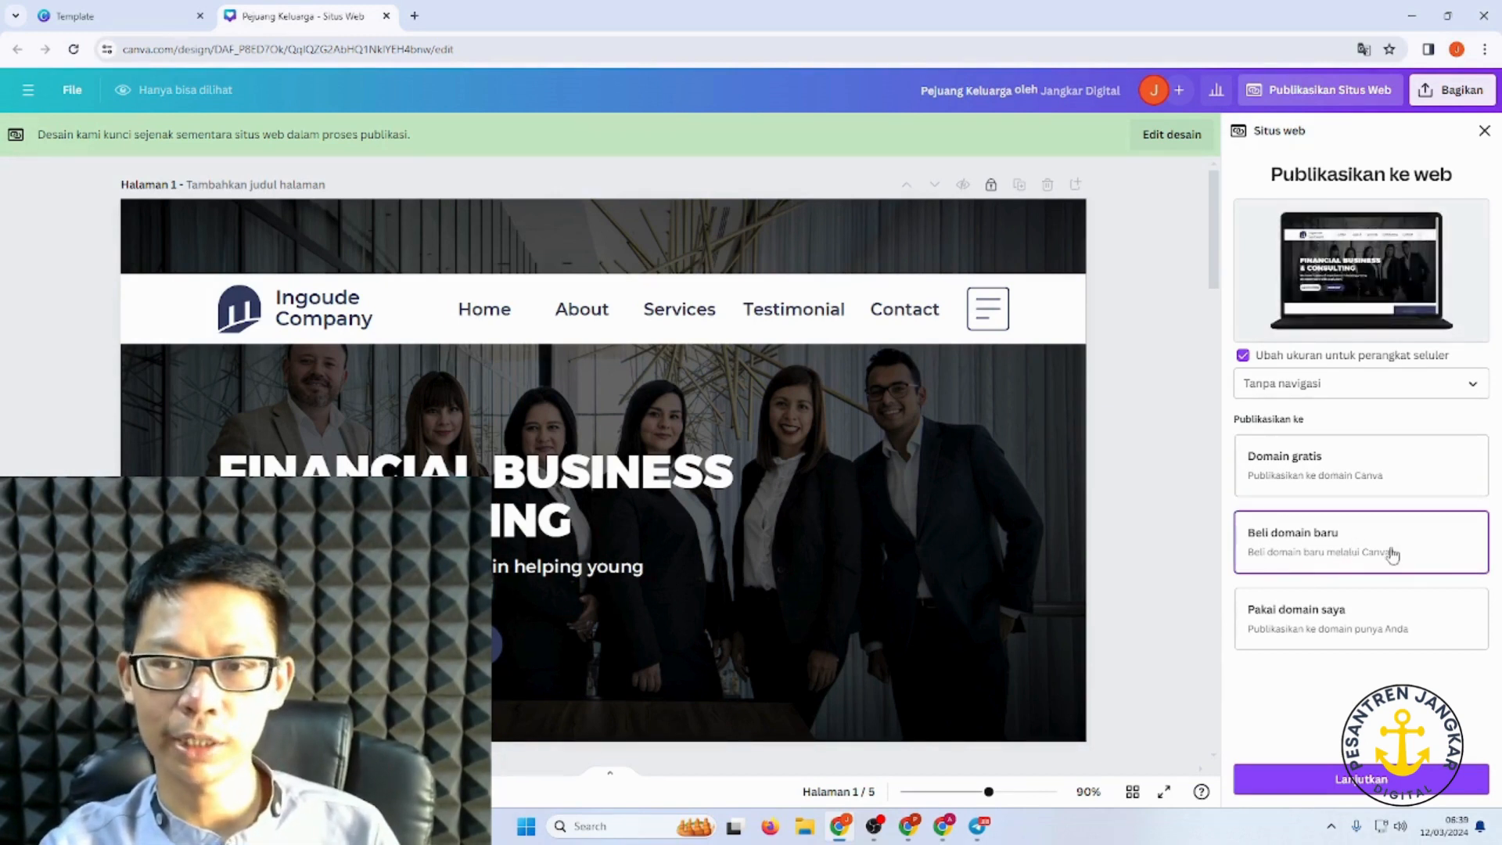
left_click(1344, 634)
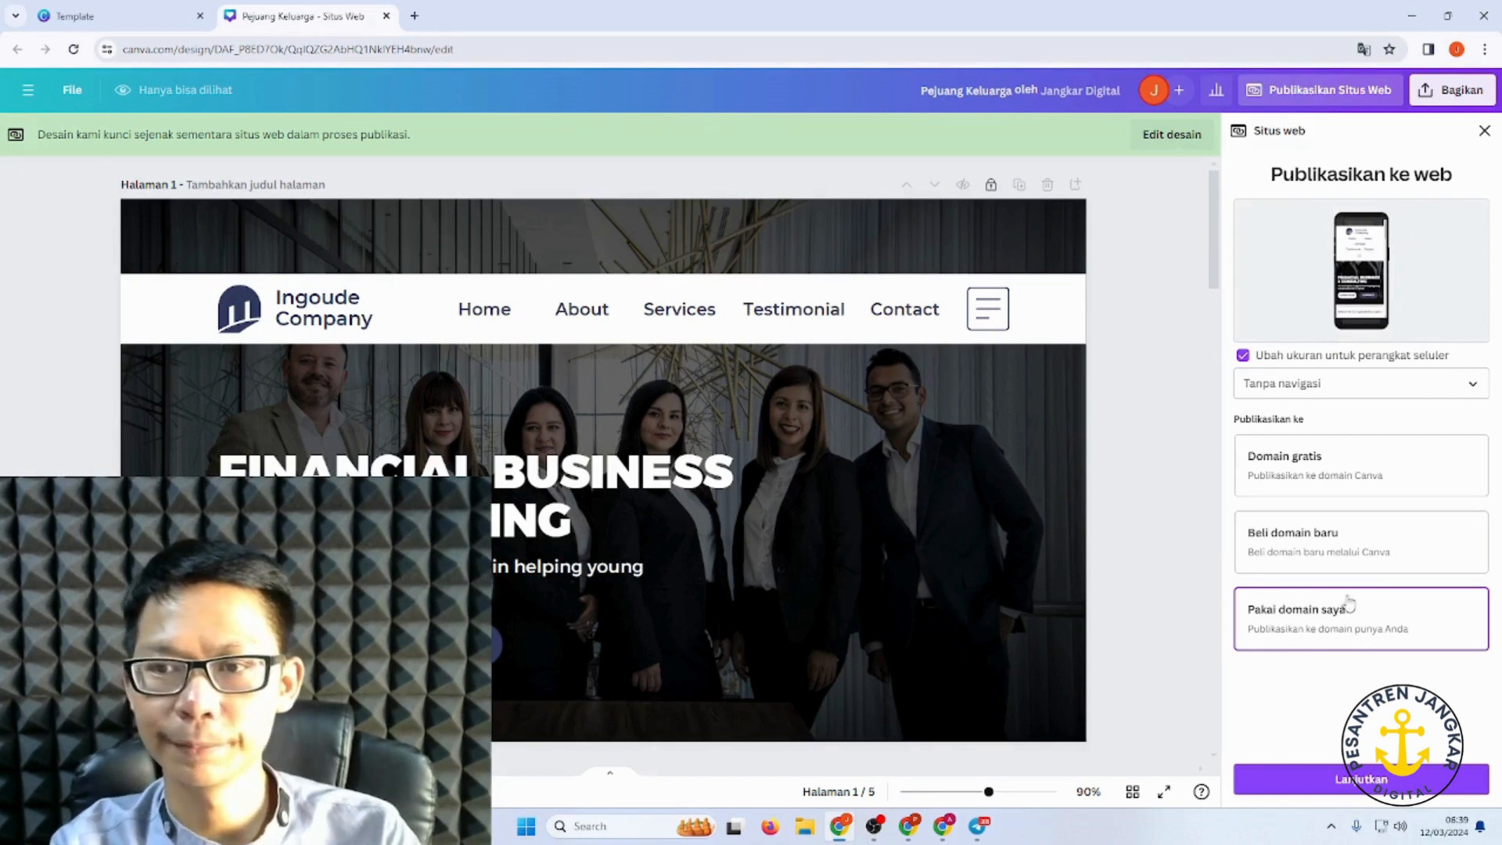
left_click(1325, 384)
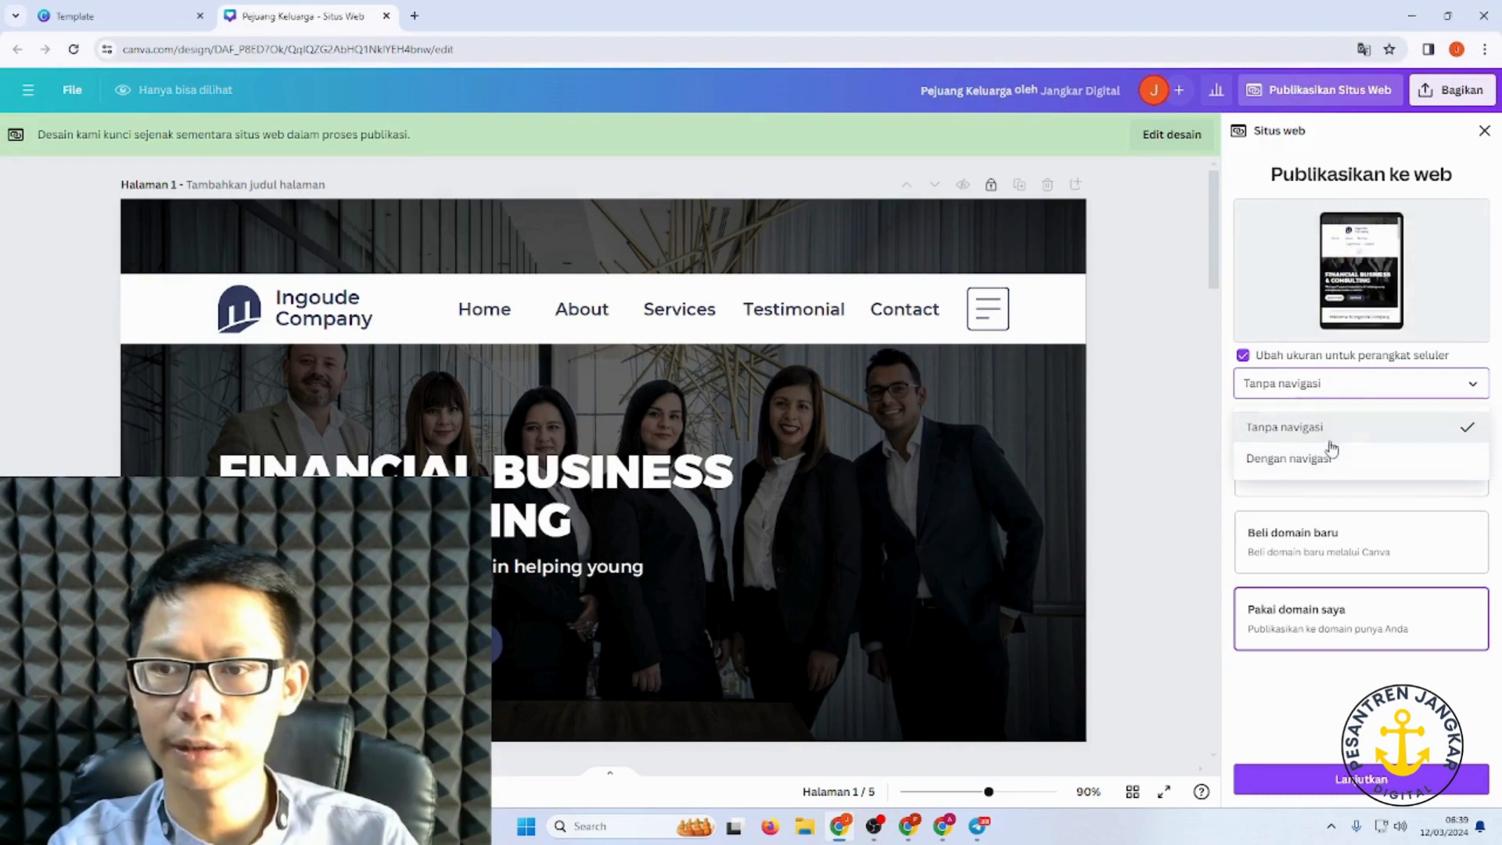
left_click(1321, 461)
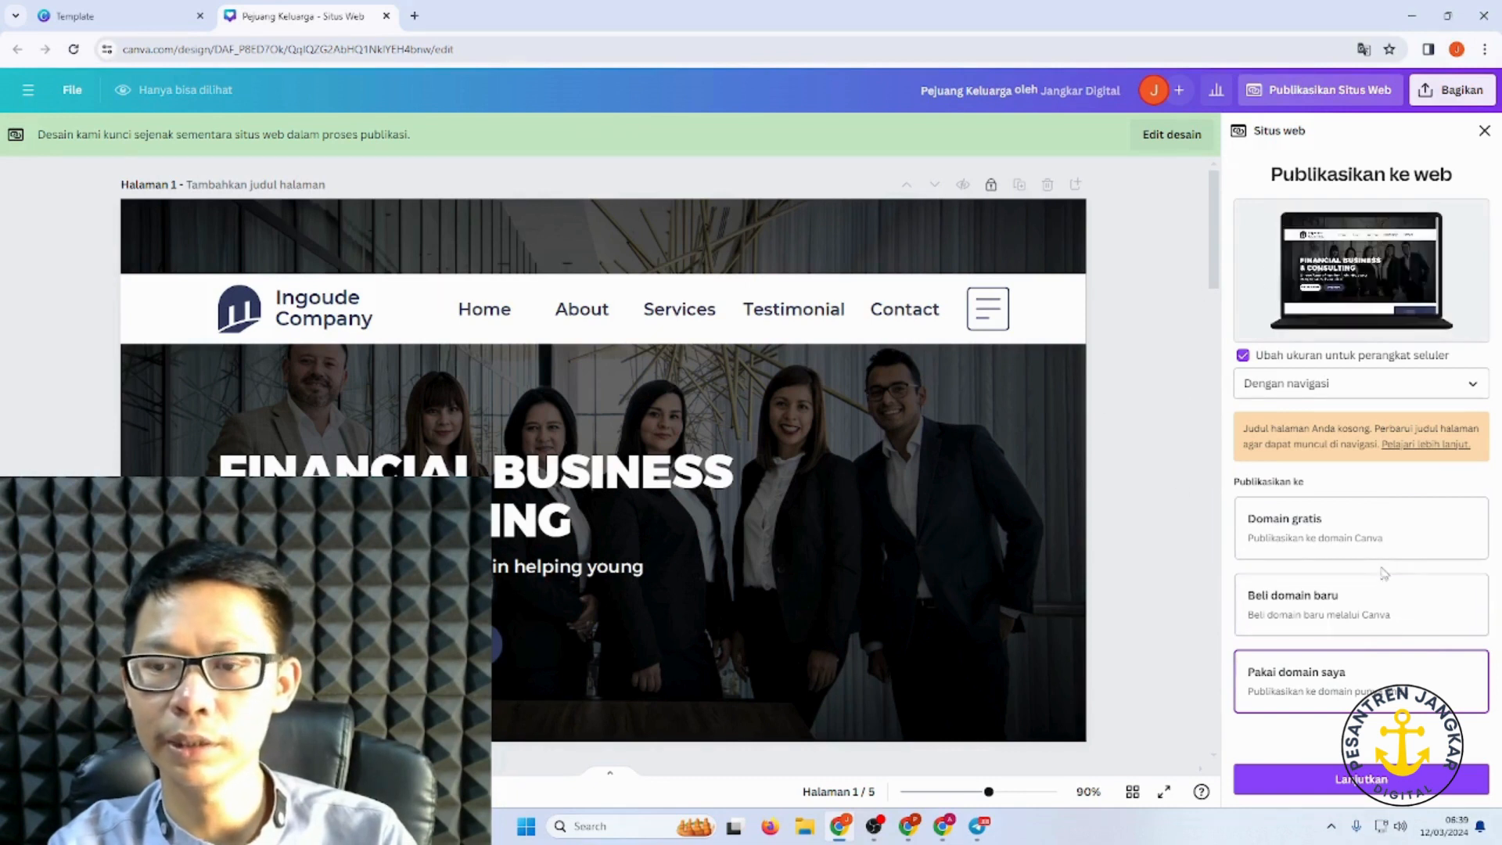
left_click(1340, 789)
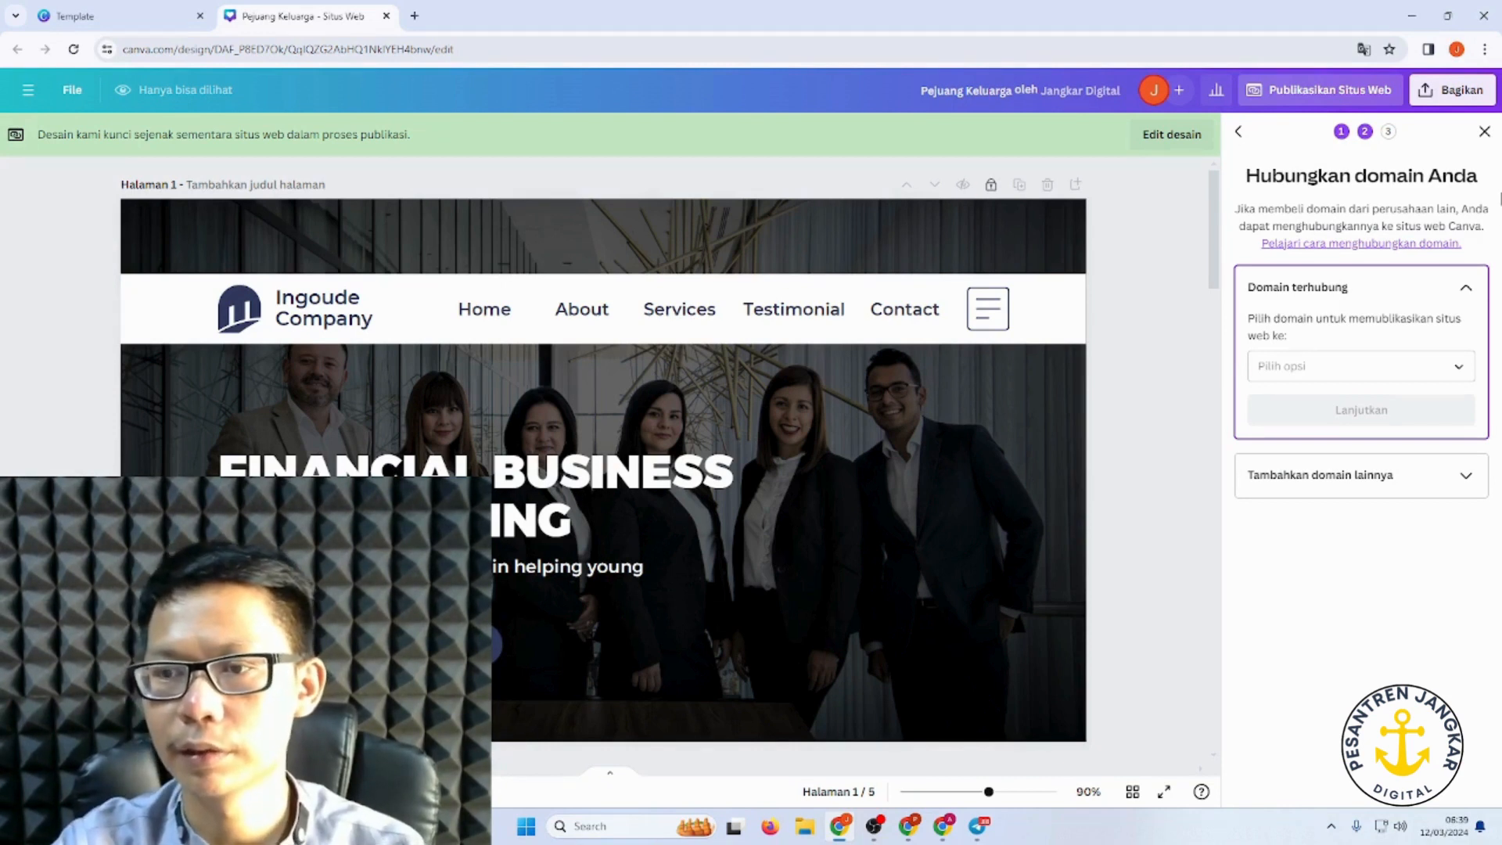
Step: Check the Domain terhubung dropdown, which offers only cekidot.co.id
left_click(1341, 369)
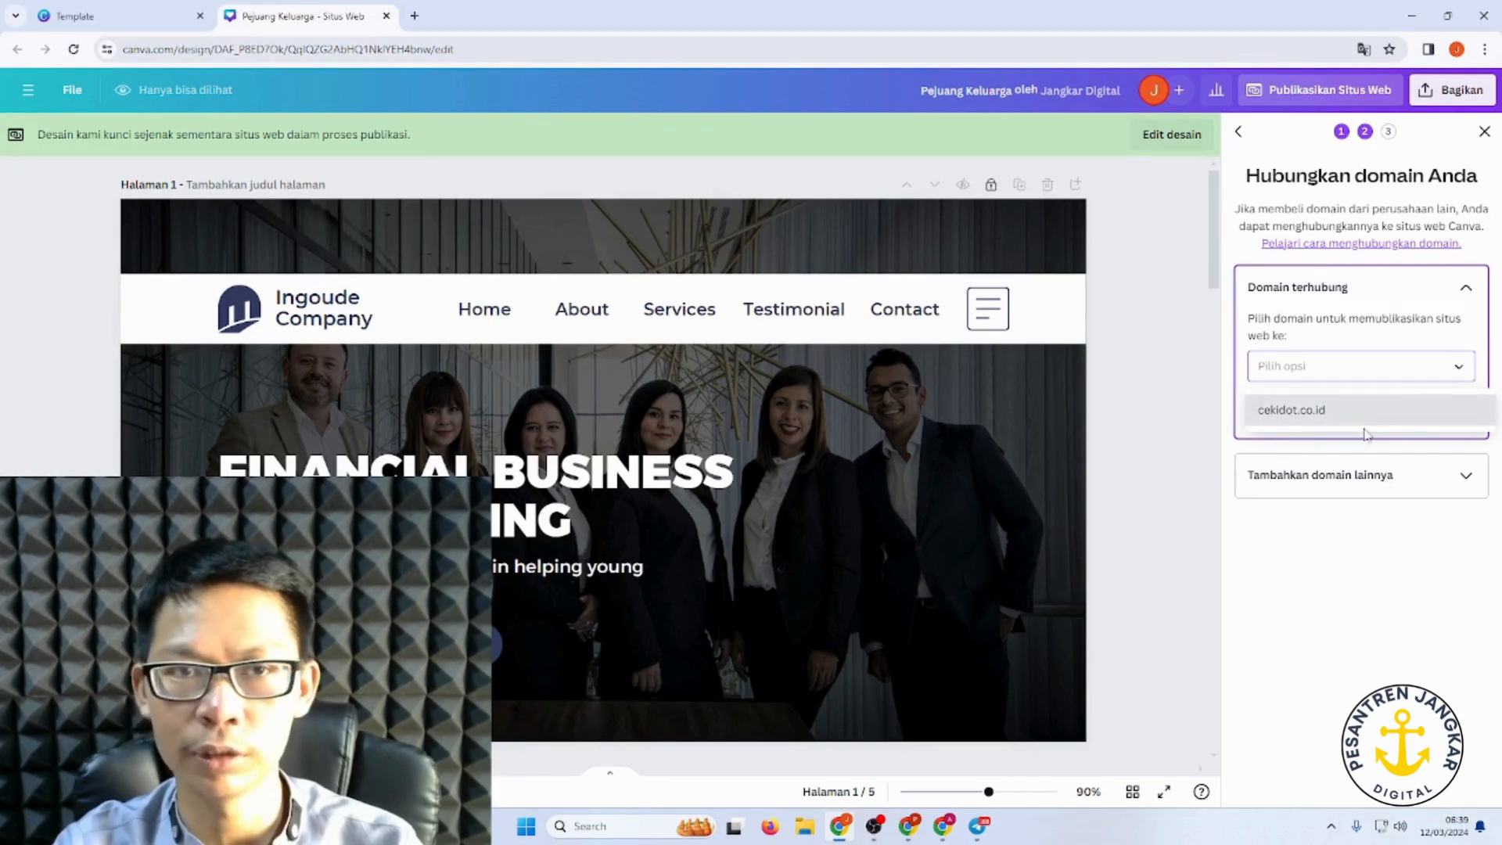
left_click(415, 16)
Step: Load cekidot.co.id in the new tab to view its current site, then return to Canva
type("cekid")
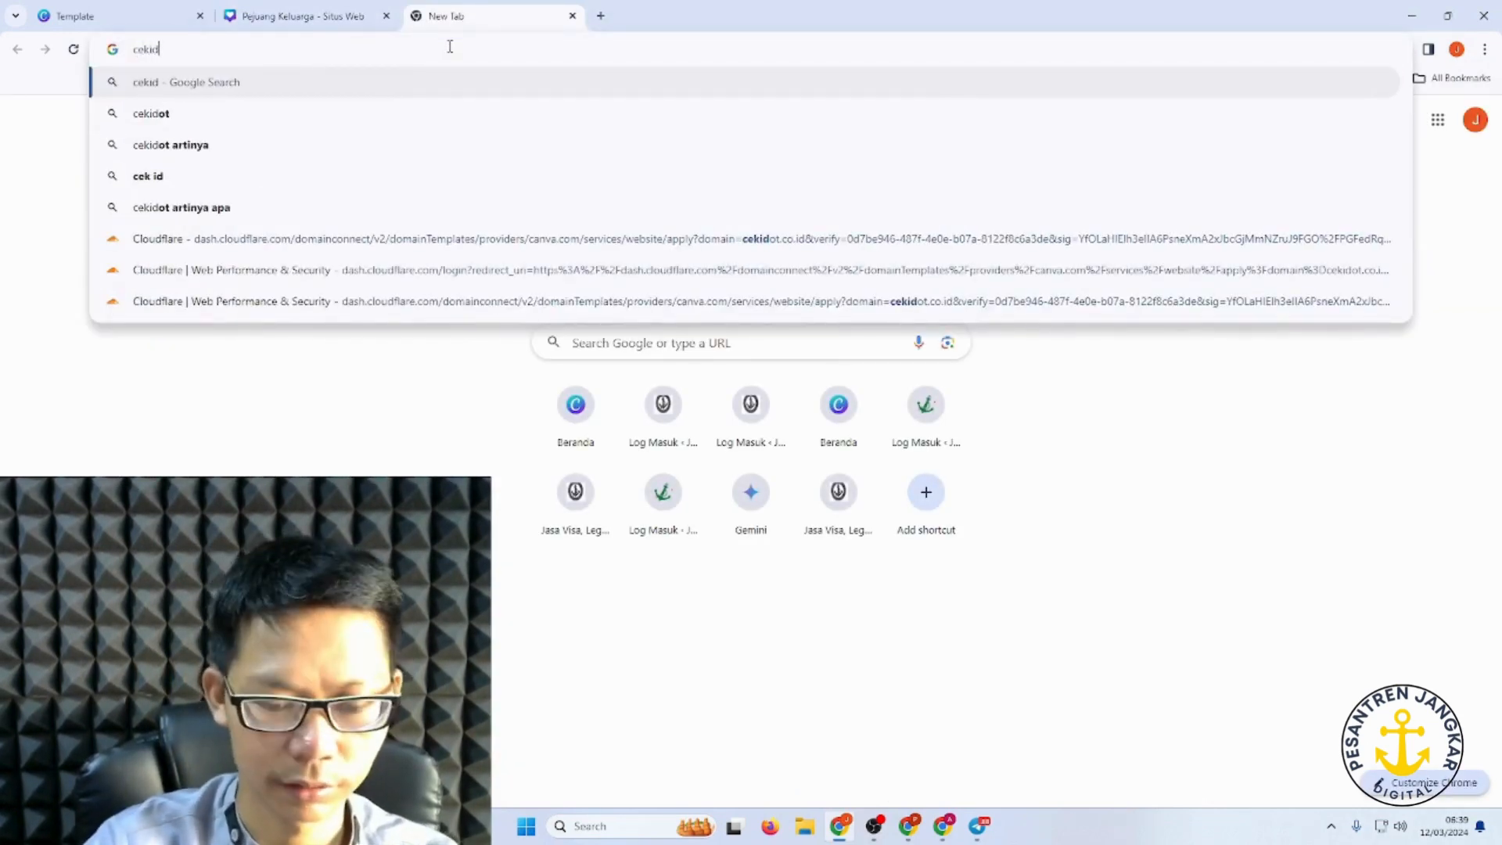
type("ot.co")
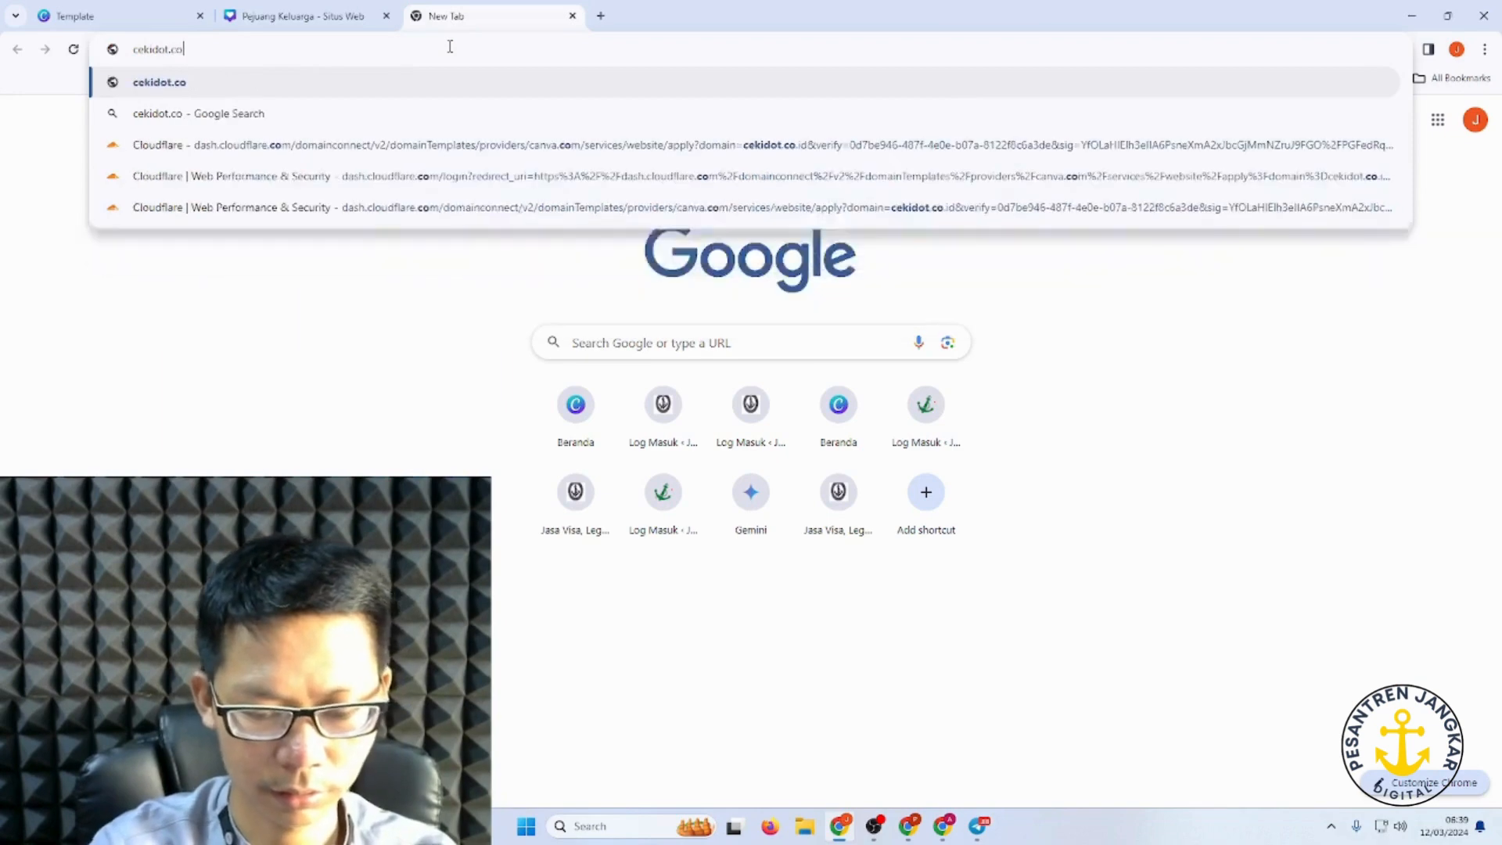
type(".id")
key("Return")
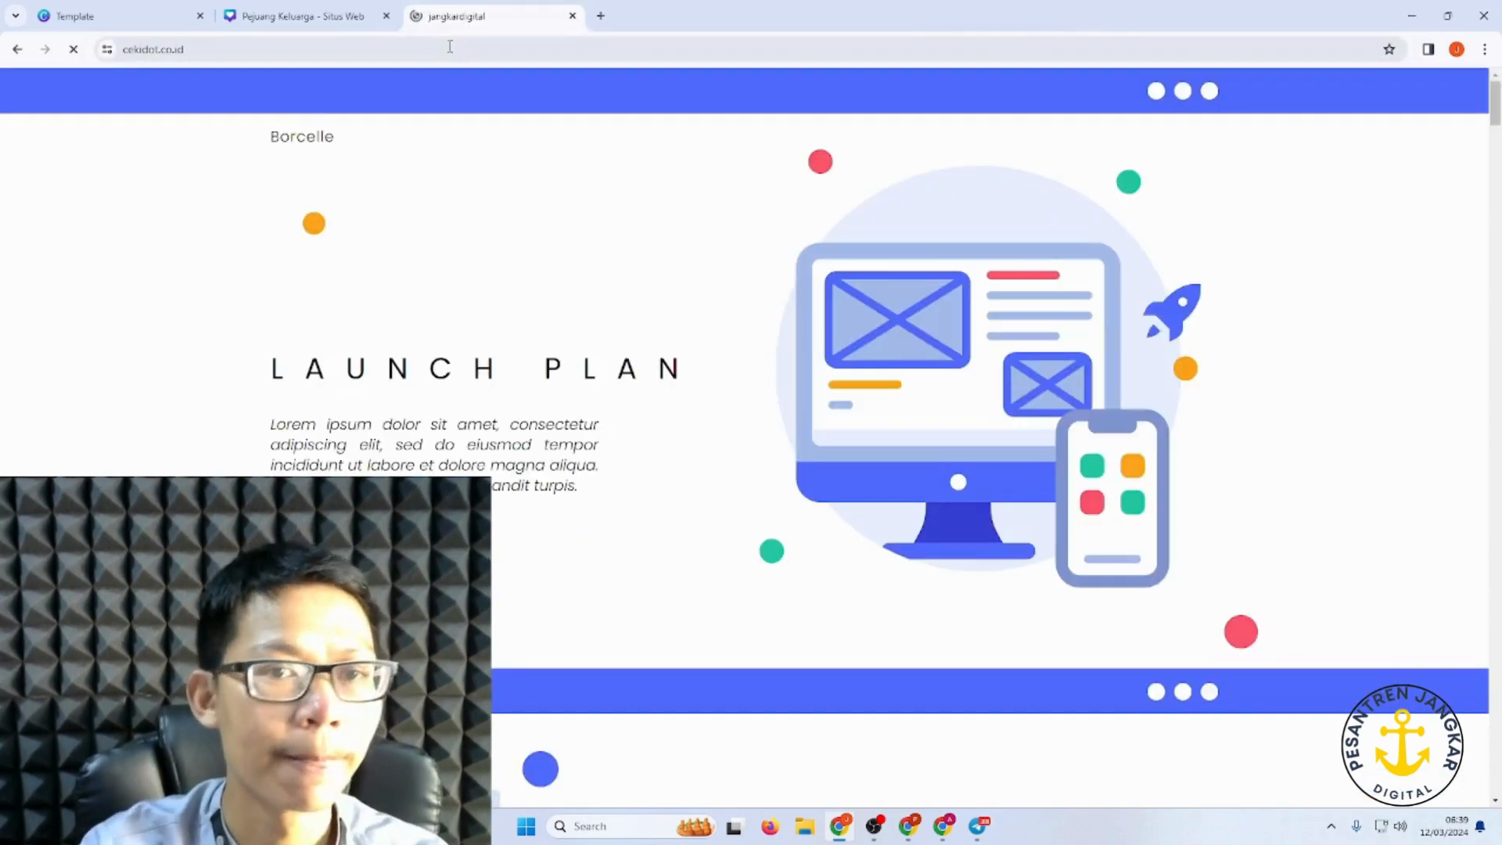
scroll(905, 369, "down", 9)
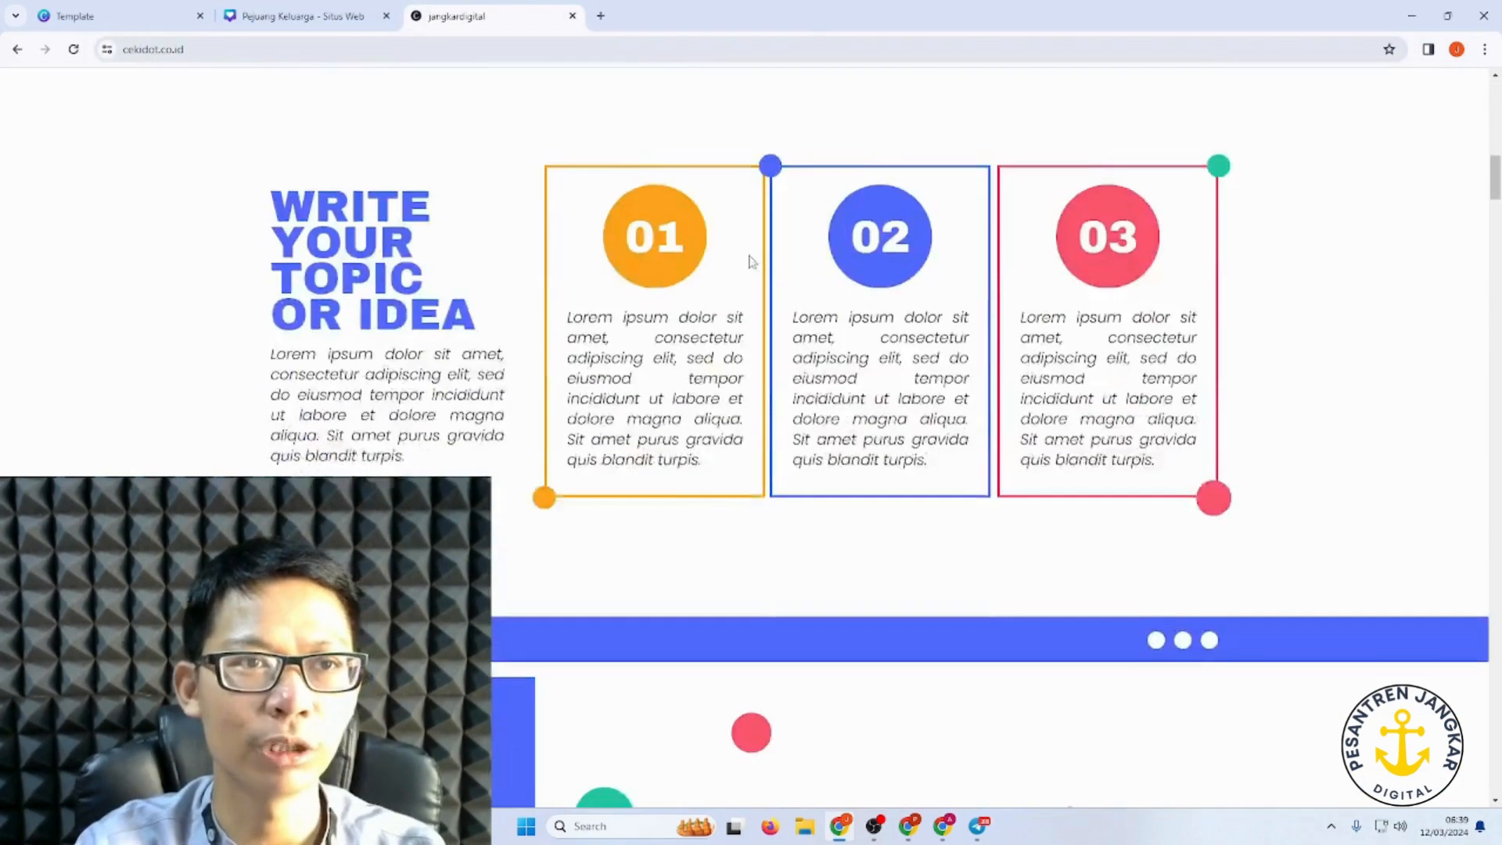
scroll(751, 261, "up", 5)
left_click(307, 17)
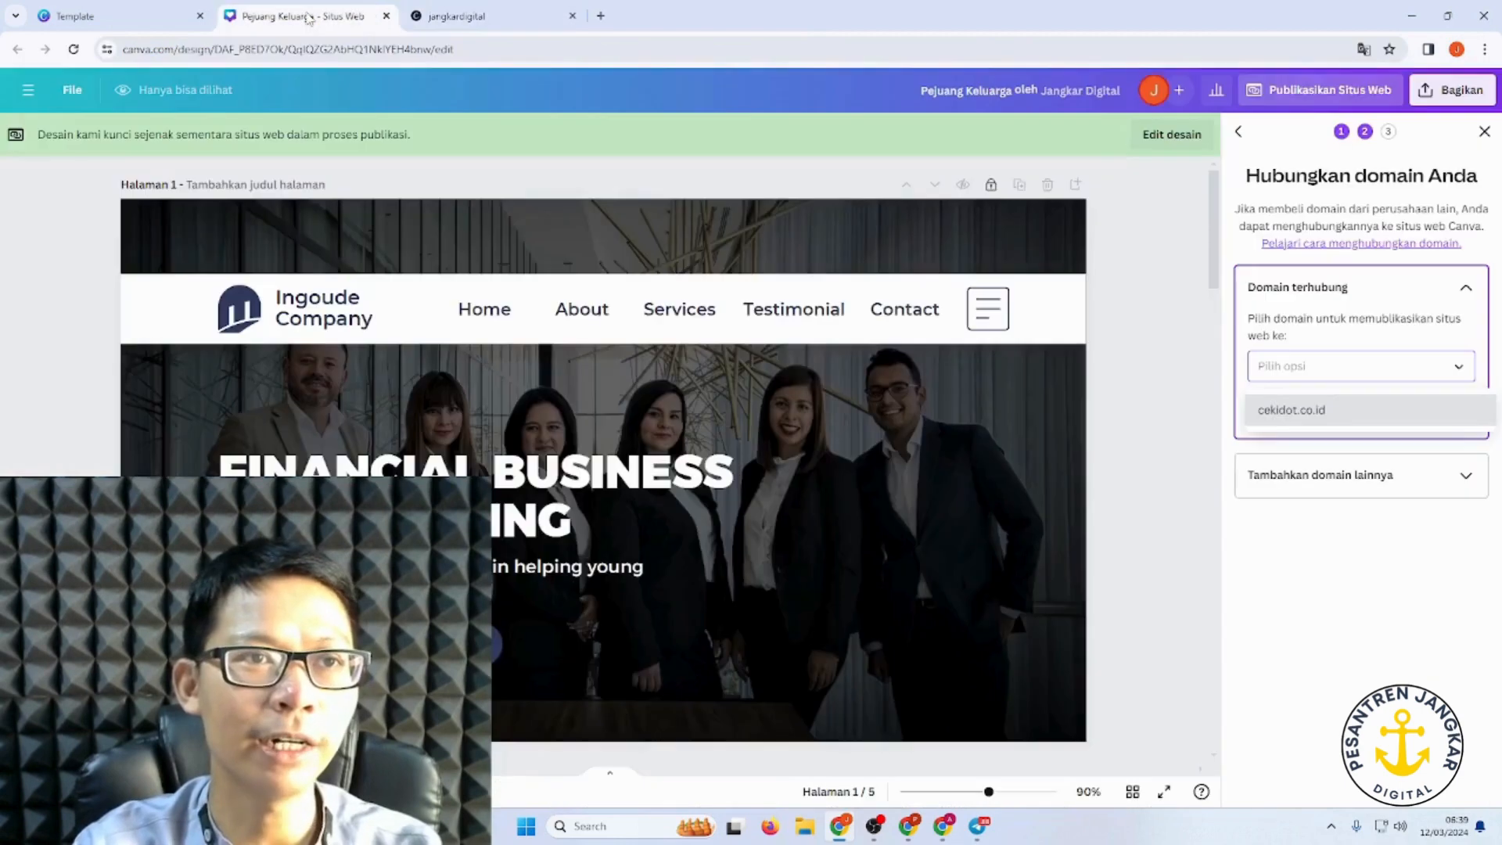
Step: Enter pejuangkeluarga.co.id as another custom domain and retry connecting it after the error
left_click(1348, 479)
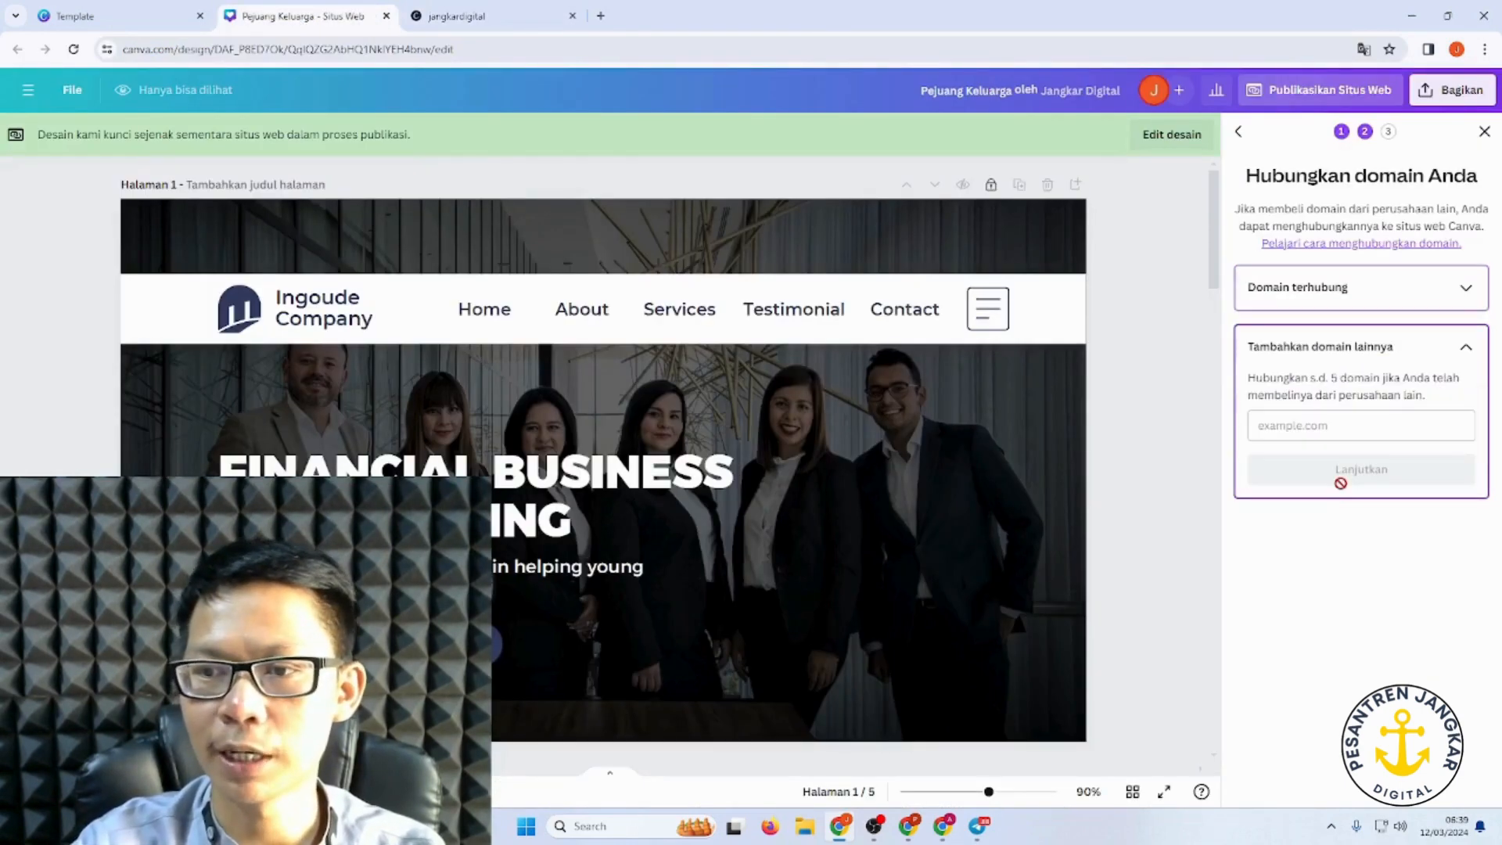
left_click(1335, 428)
type("pejuan")
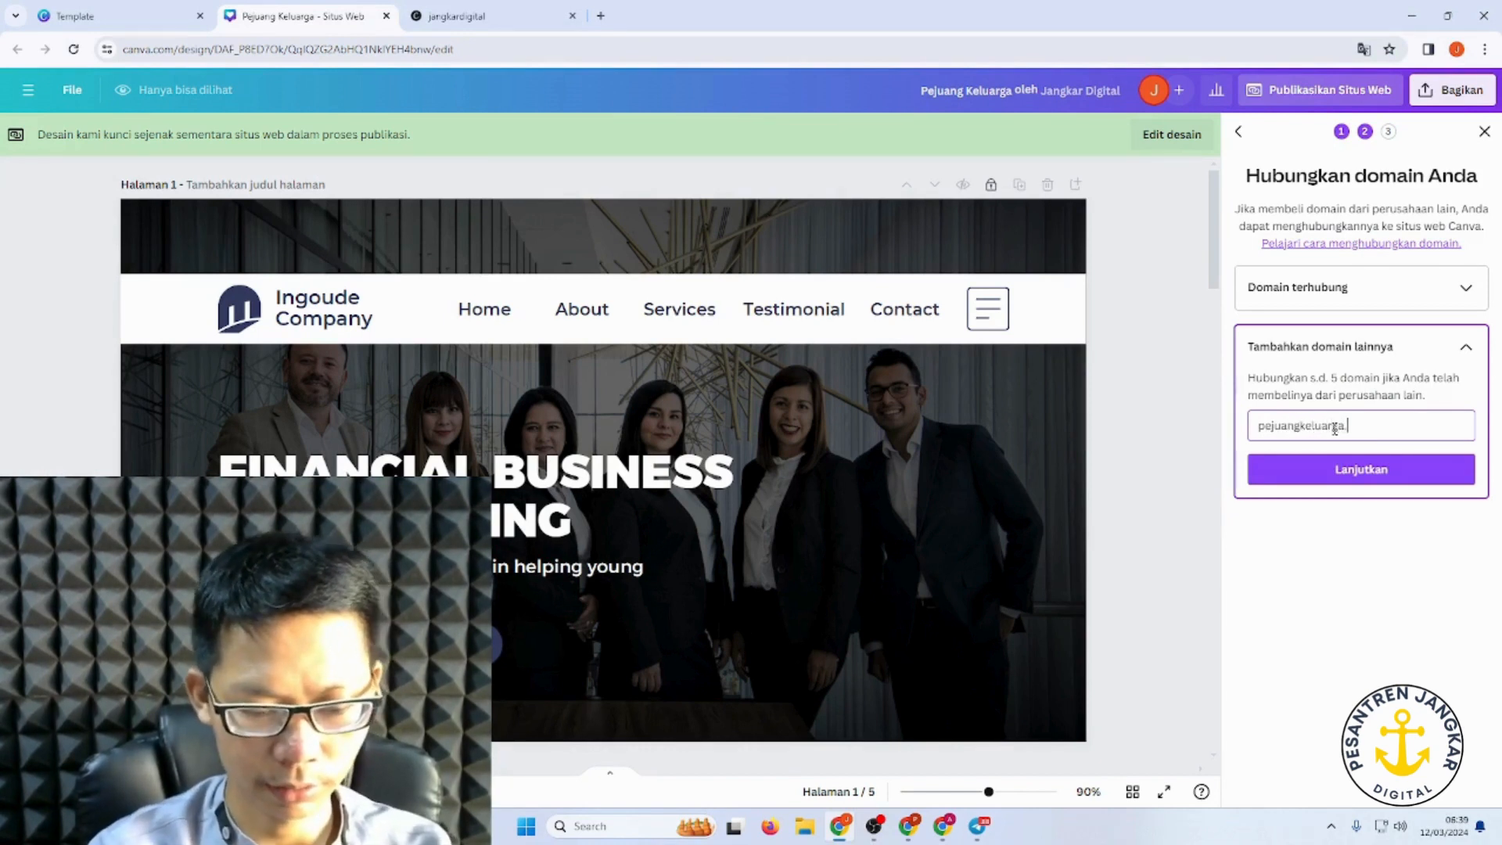
type("gkeluarga.co.id")
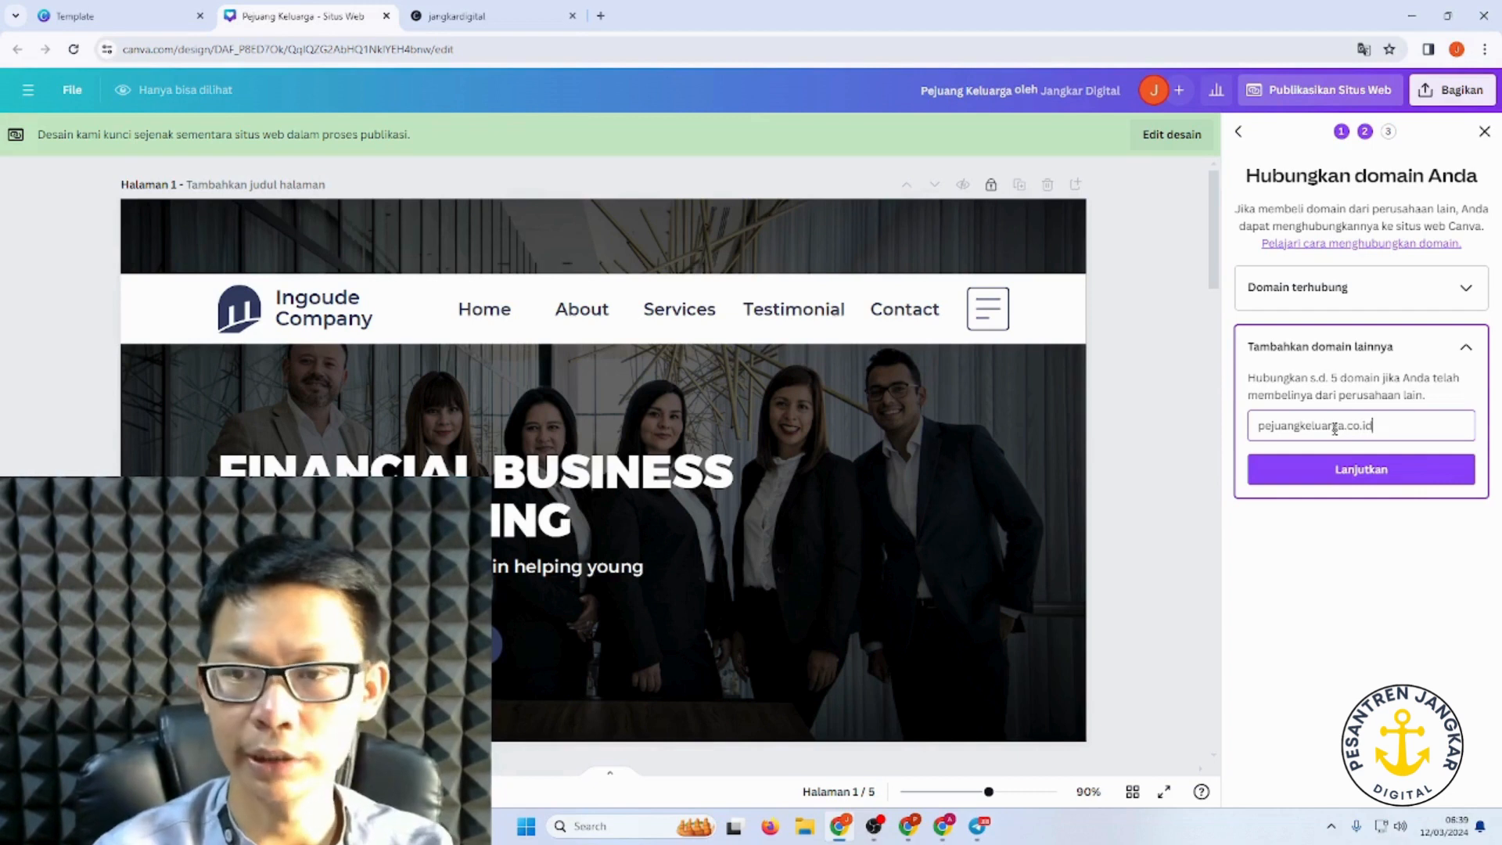
left_click(1431, 473)
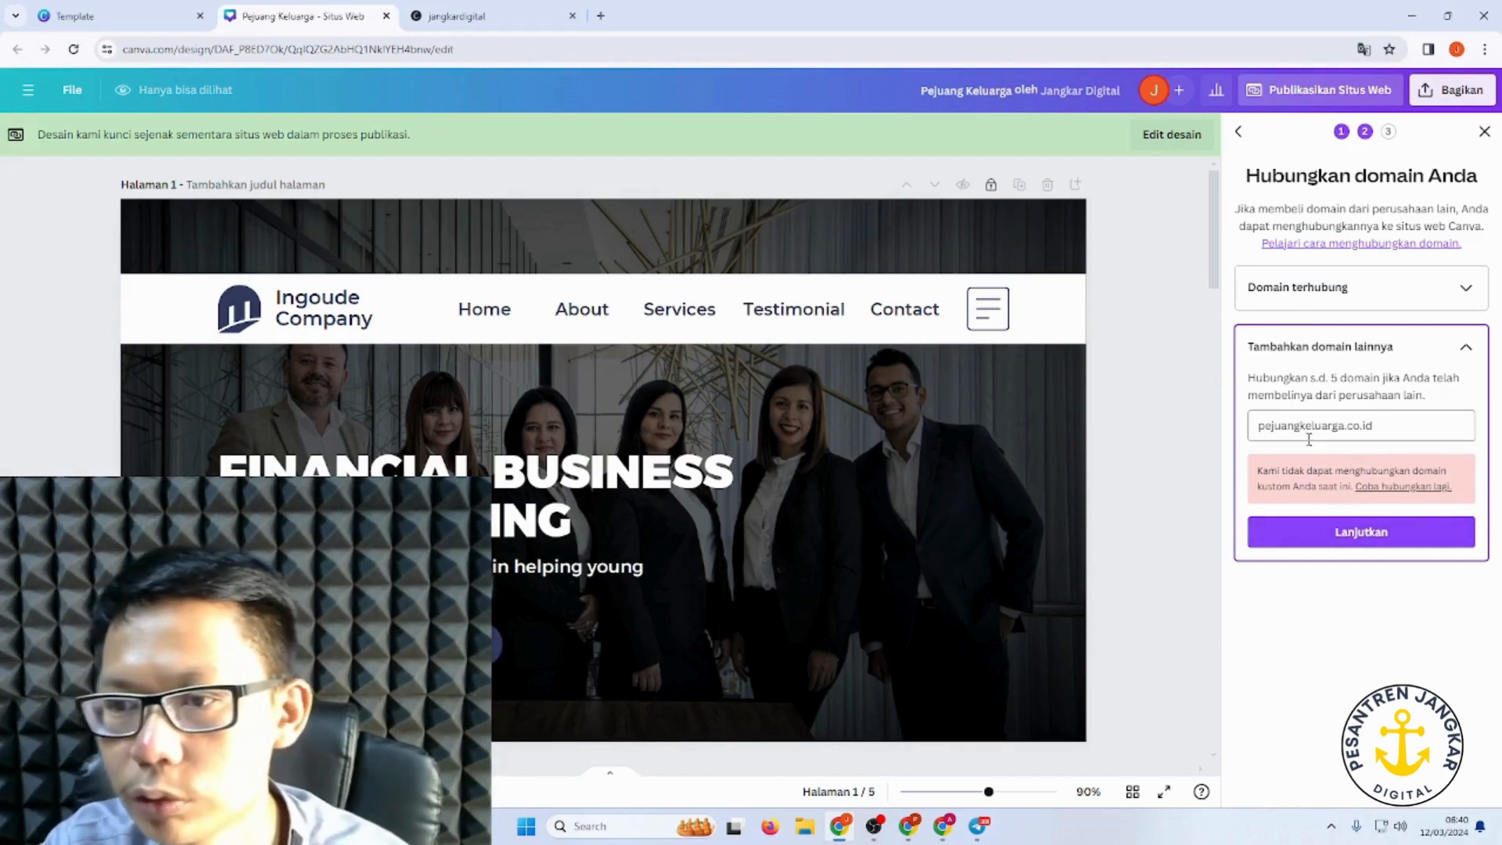
left_click(1394, 431)
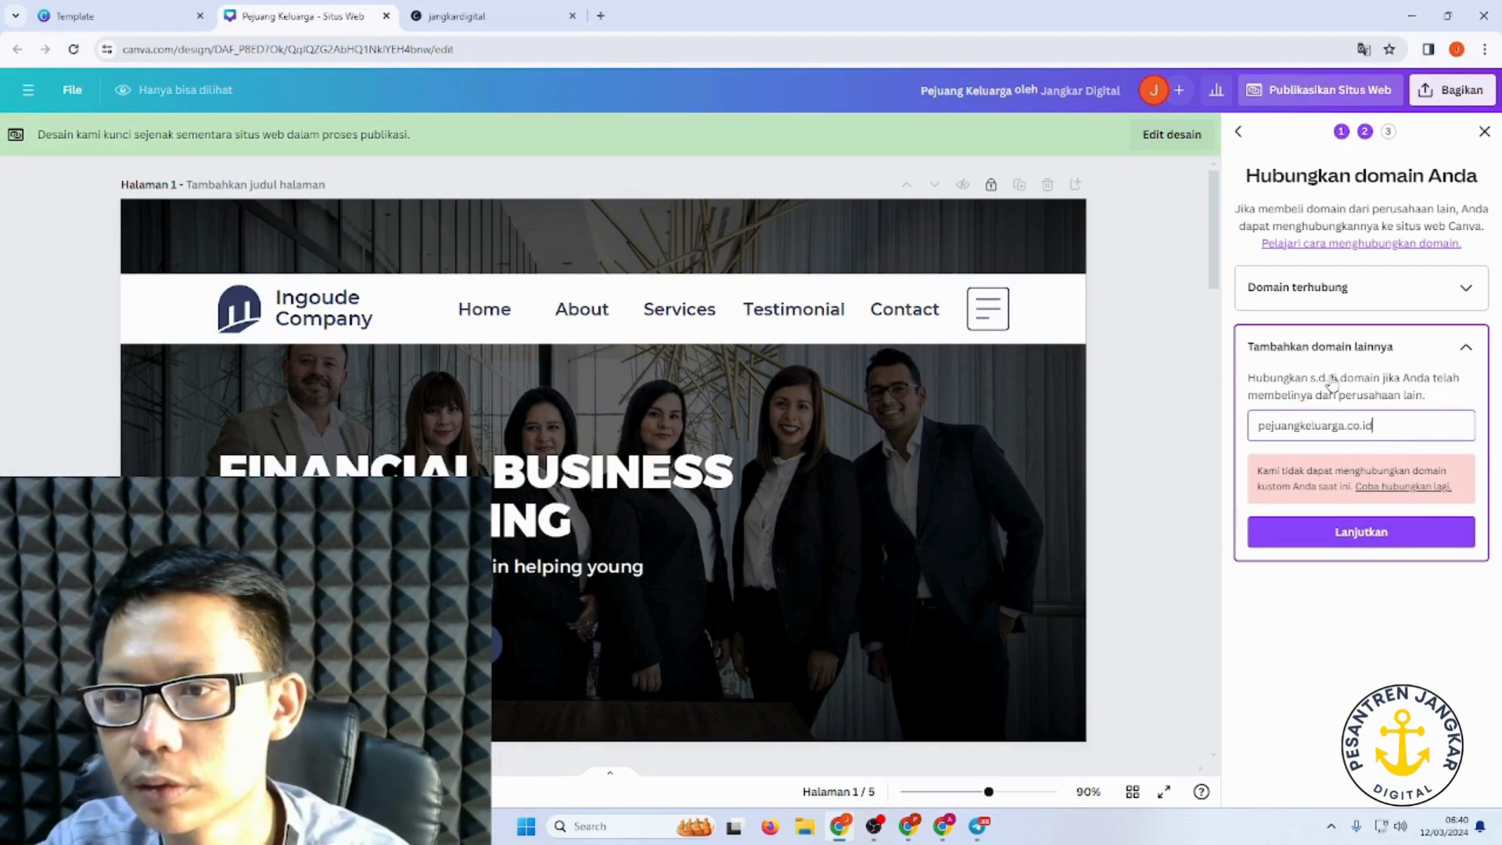
left_click(1395, 531)
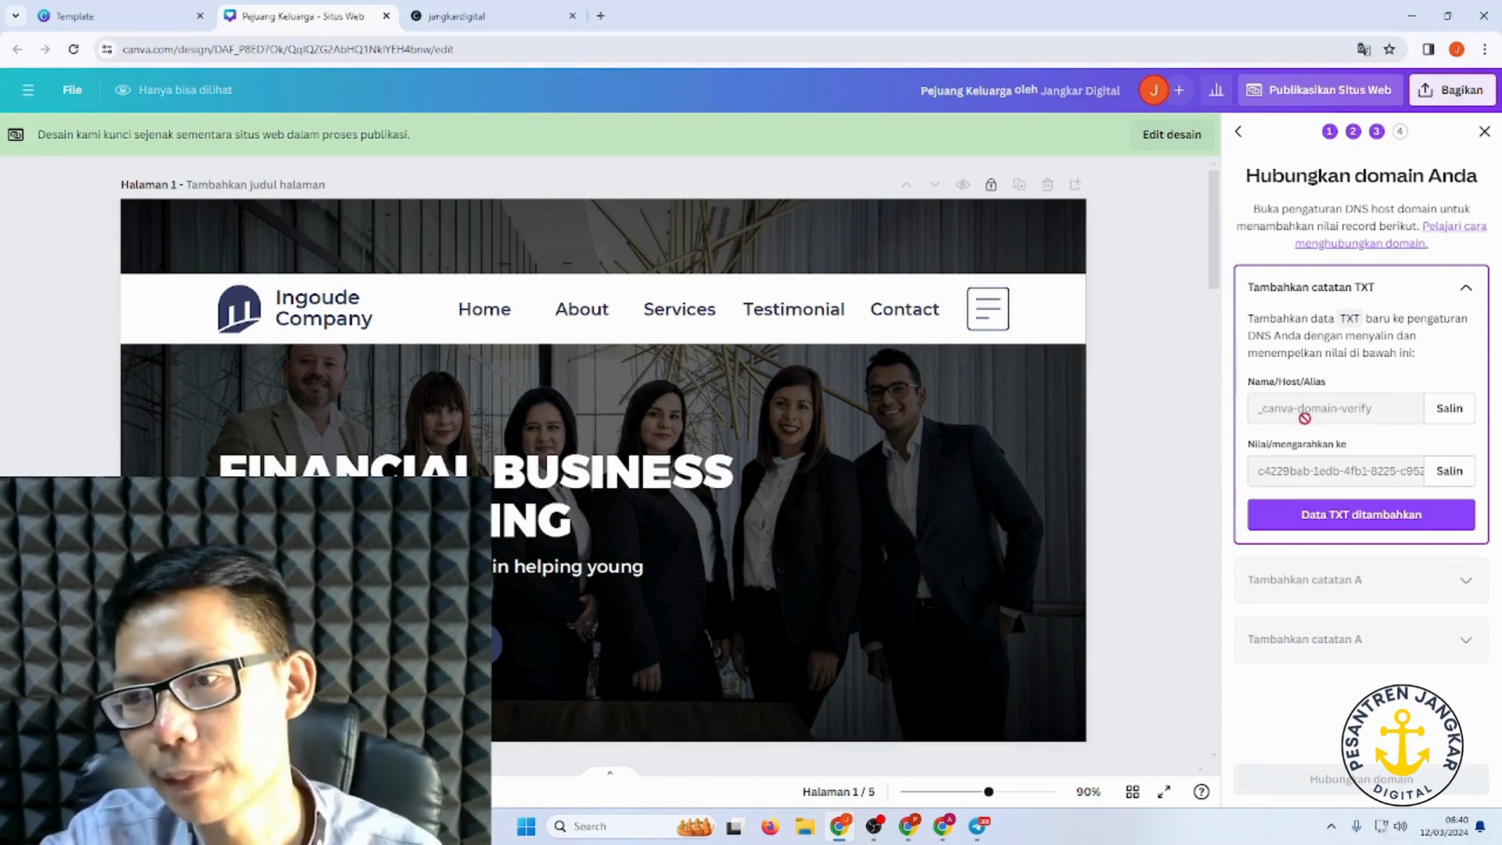
Step: Copy the _canva-domain-verify TXT record name and open a new browser tab
left_click(1450, 417)
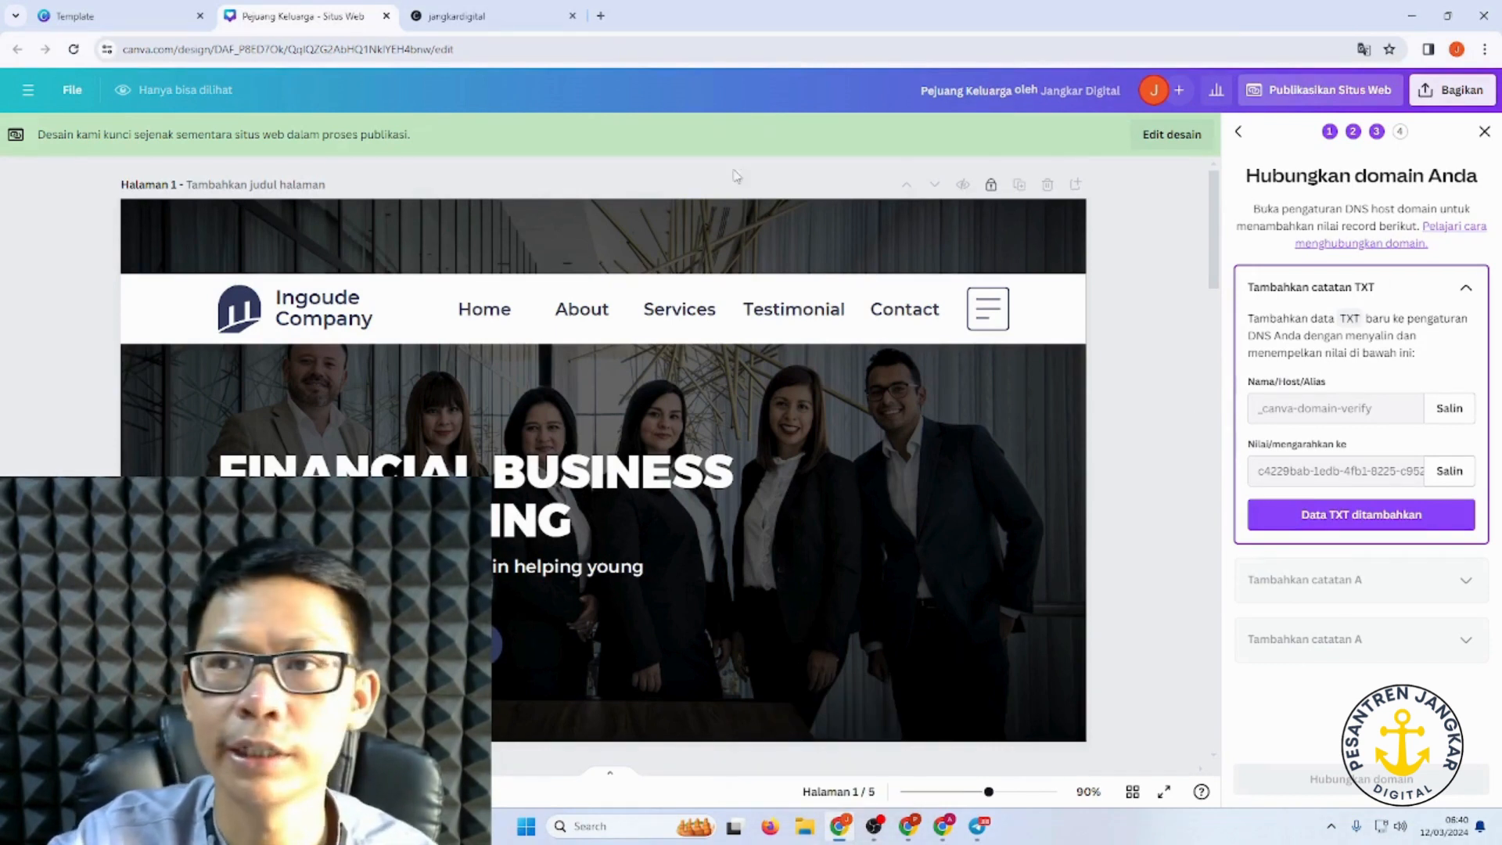
left_click(601, 15)
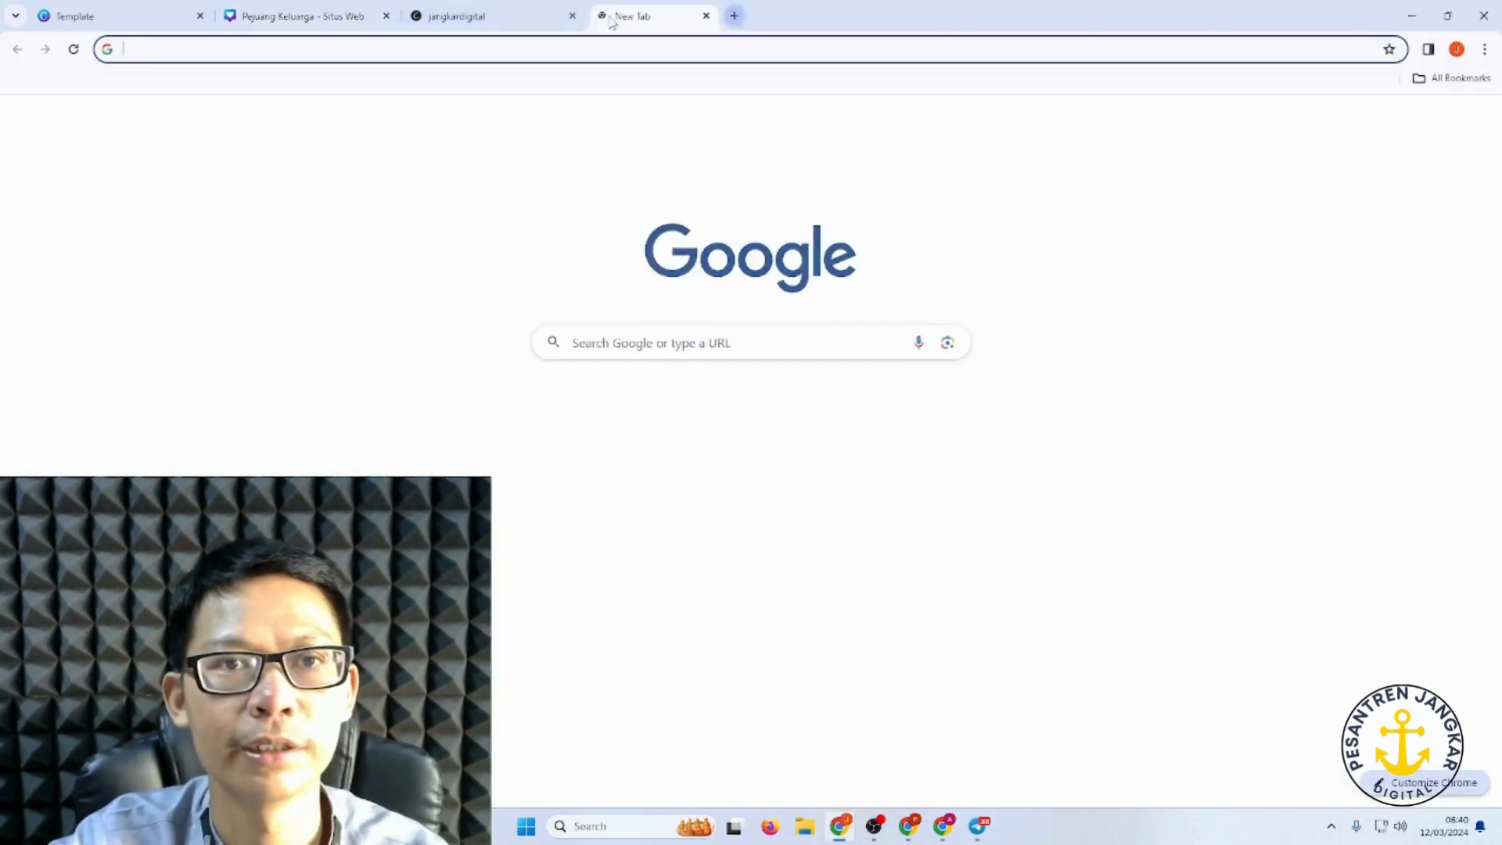
Step: Search for cloudflare, open cloudflare.com and log in to the Cloudflare dashboard
type("clo")
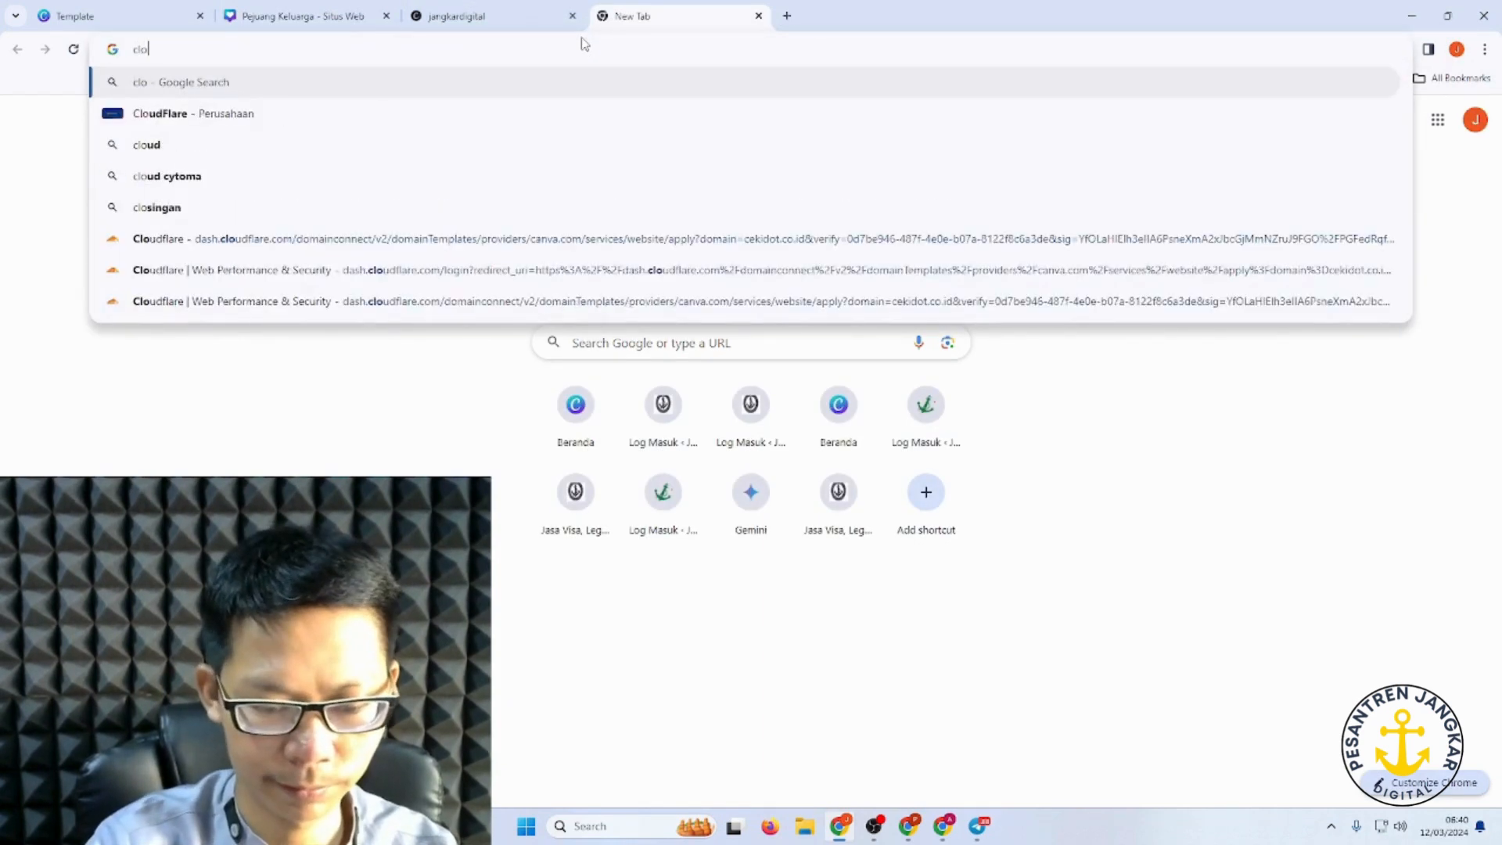
type("udflare")
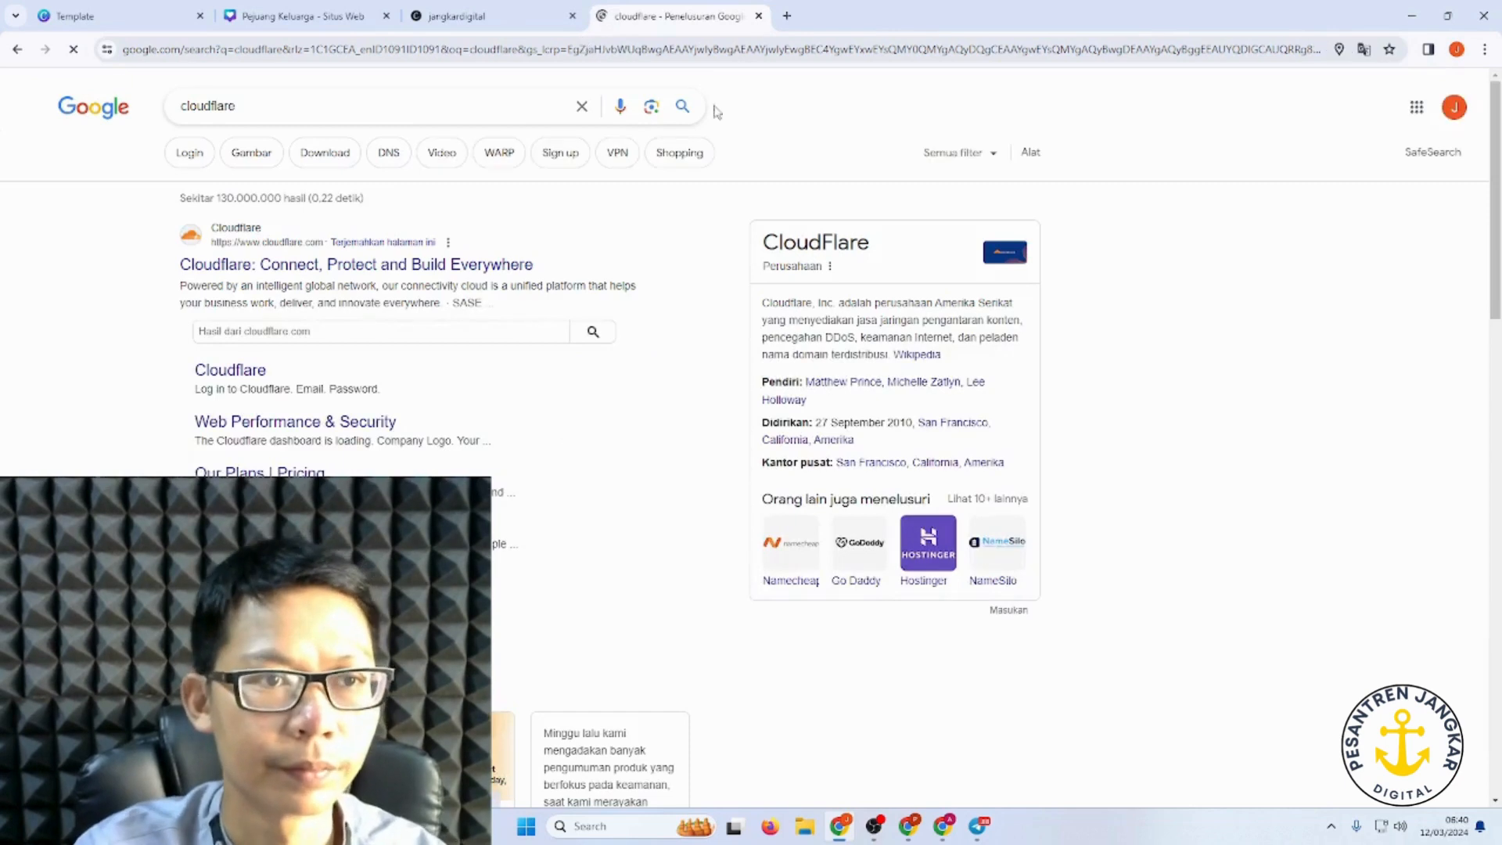
left_click(215, 264)
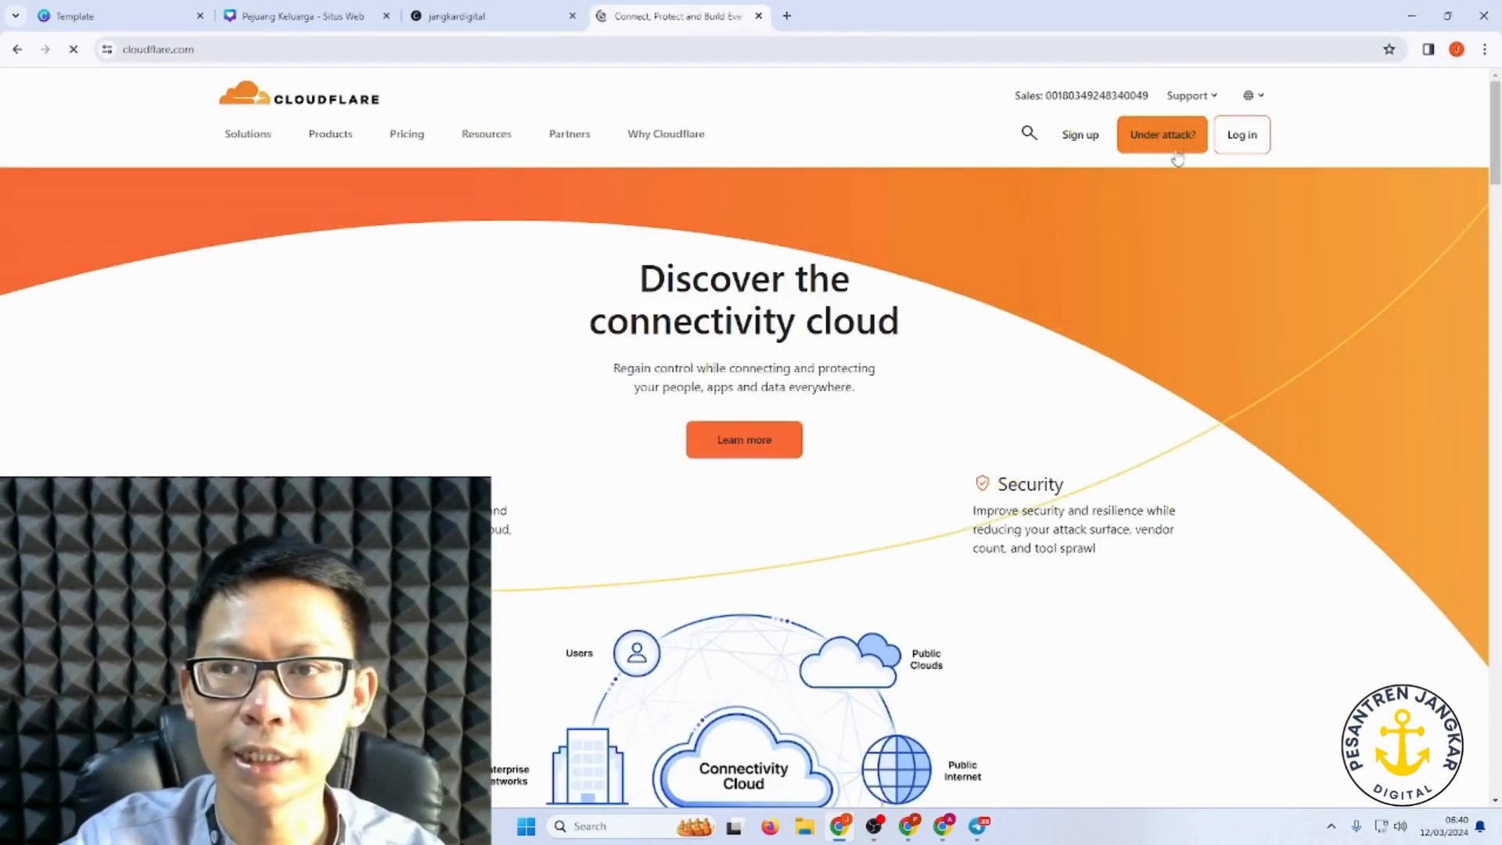
left_click(1234, 146)
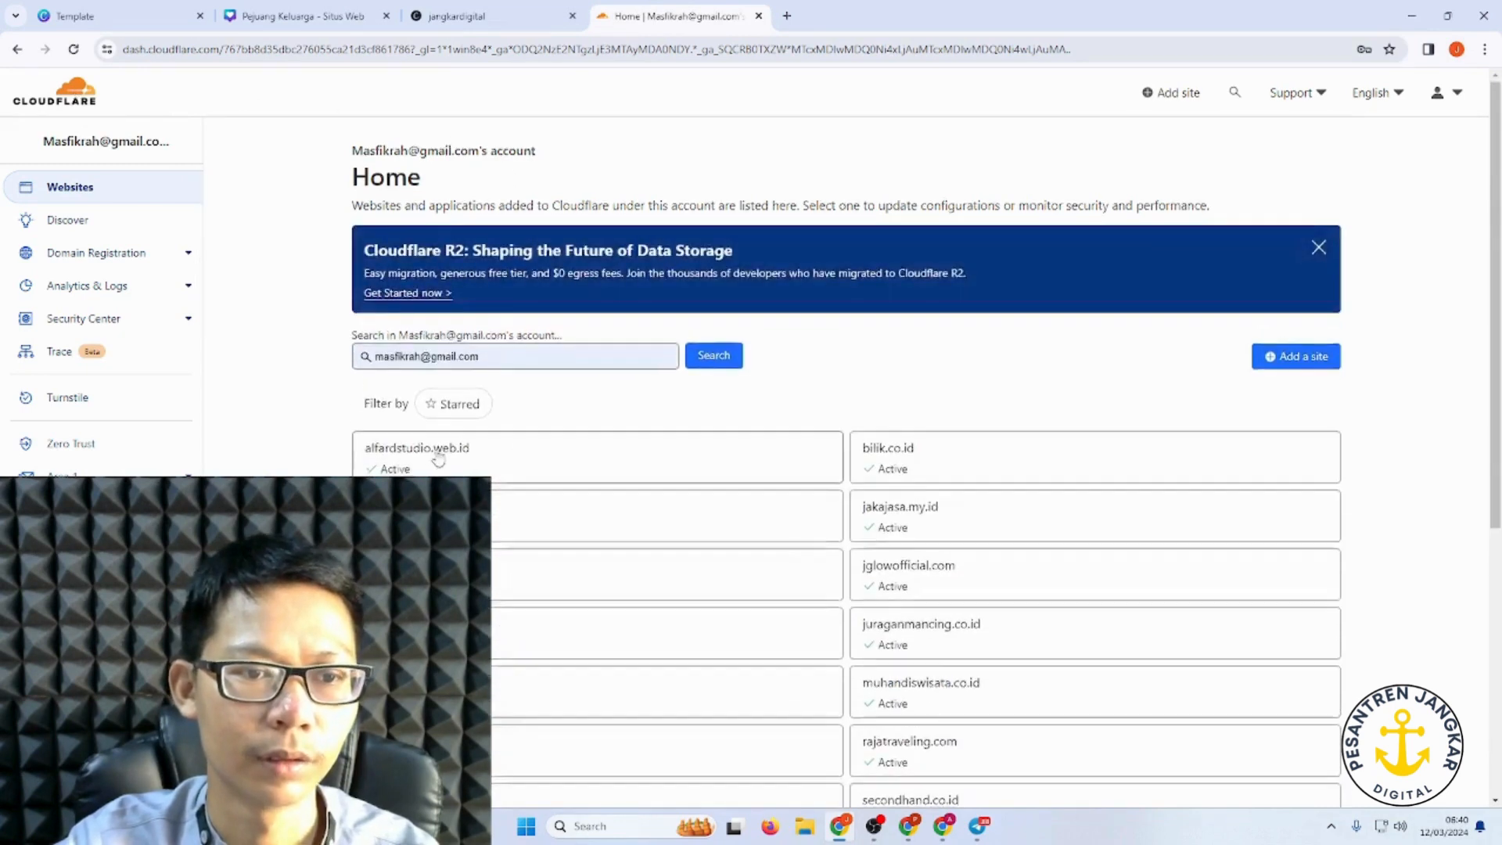
Step: Open the DNS Records page for pejuangkeluarga.co.id in Cloudflare
scroll(481, 426, "down", 4)
left_click(494, 447)
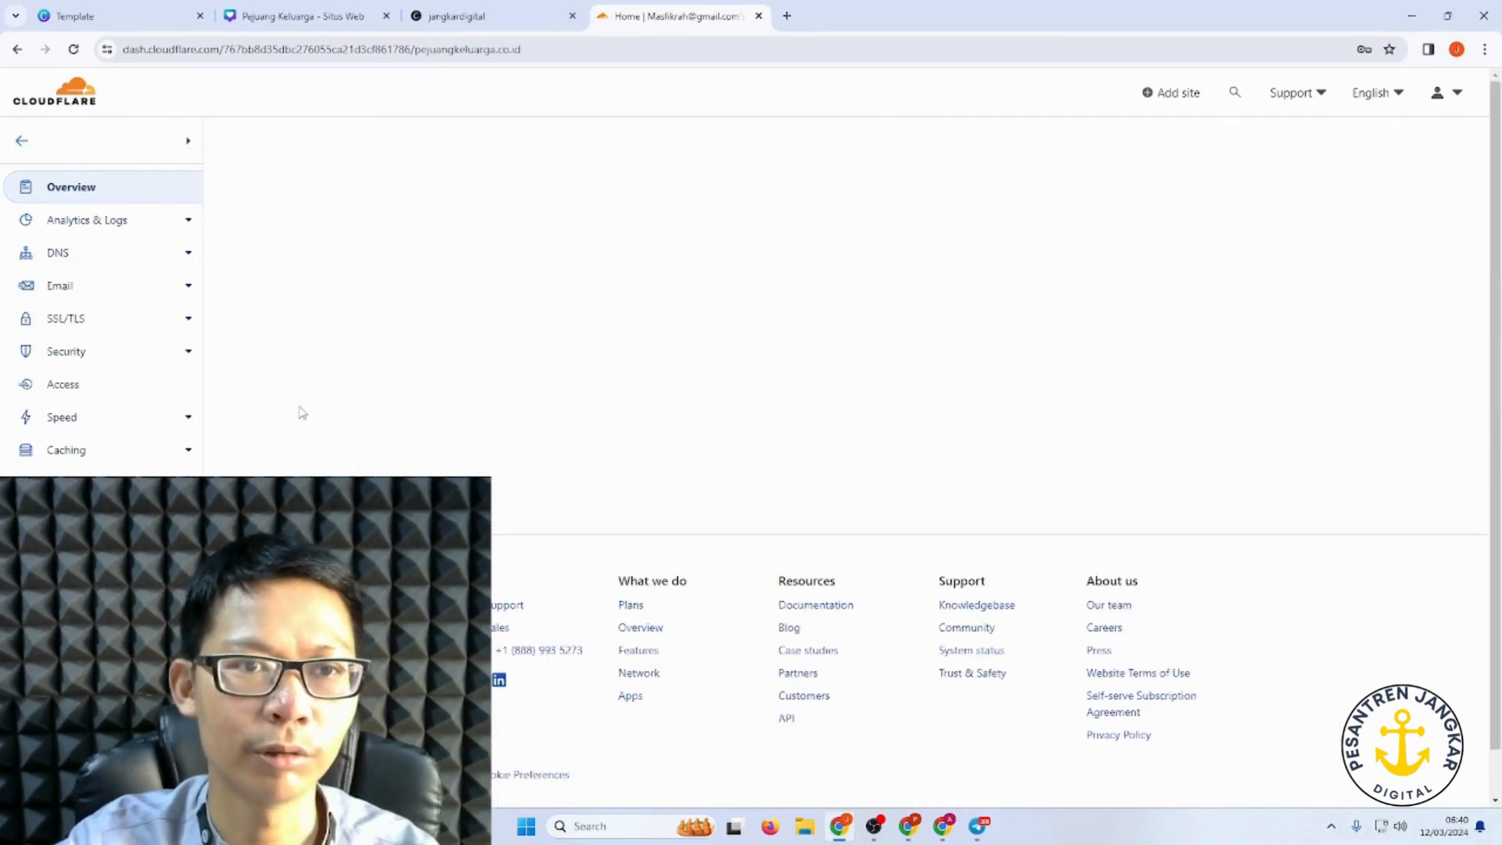
left_click(58, 253)
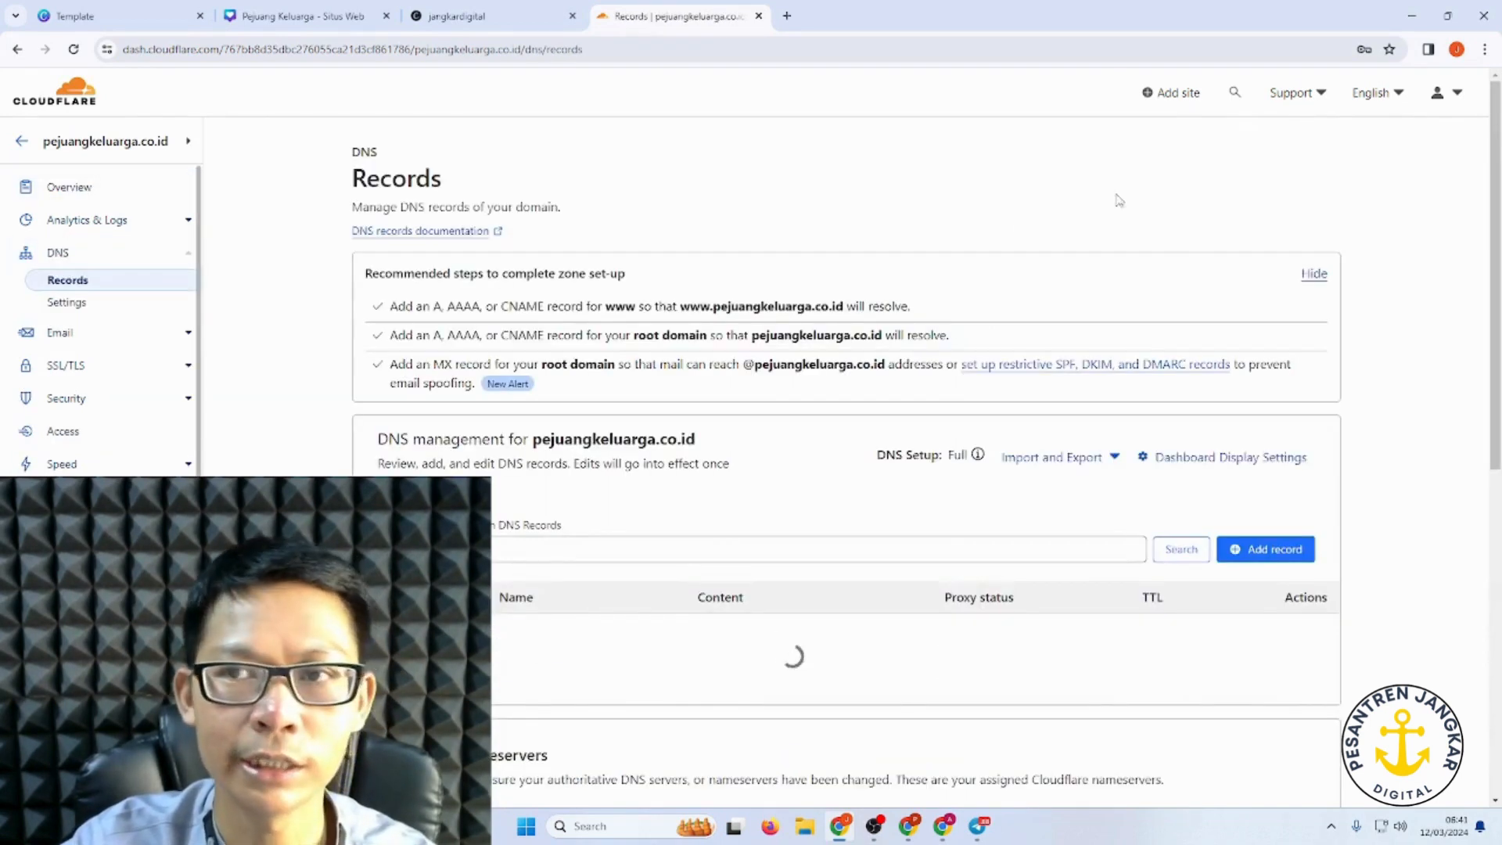
Step: Copy the _canva-domain-verify record name from Canva and return to Cloudflare
left_click(251, 18)
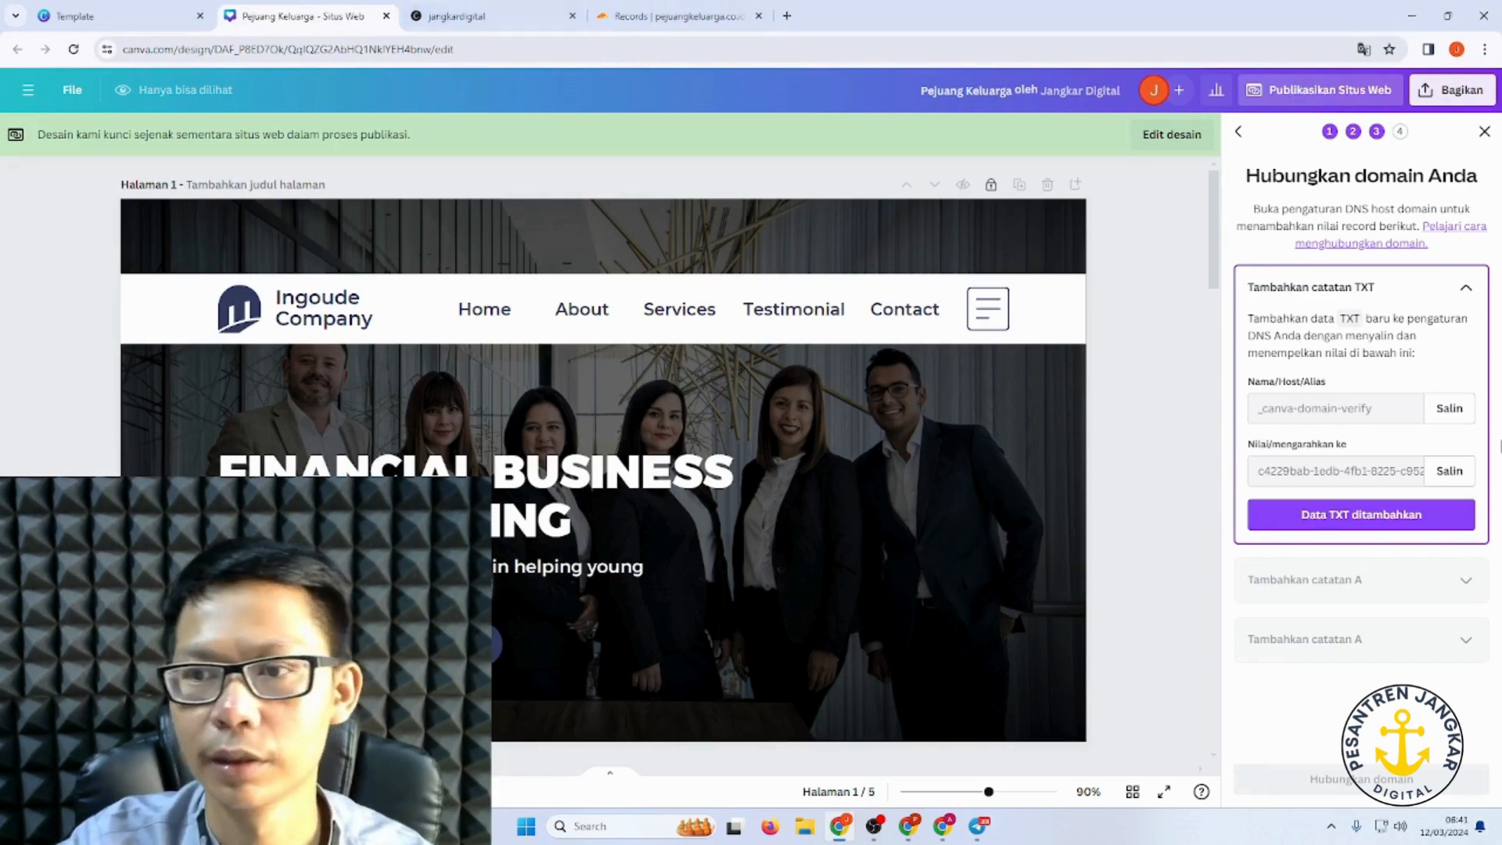
left_click(1438, 417)
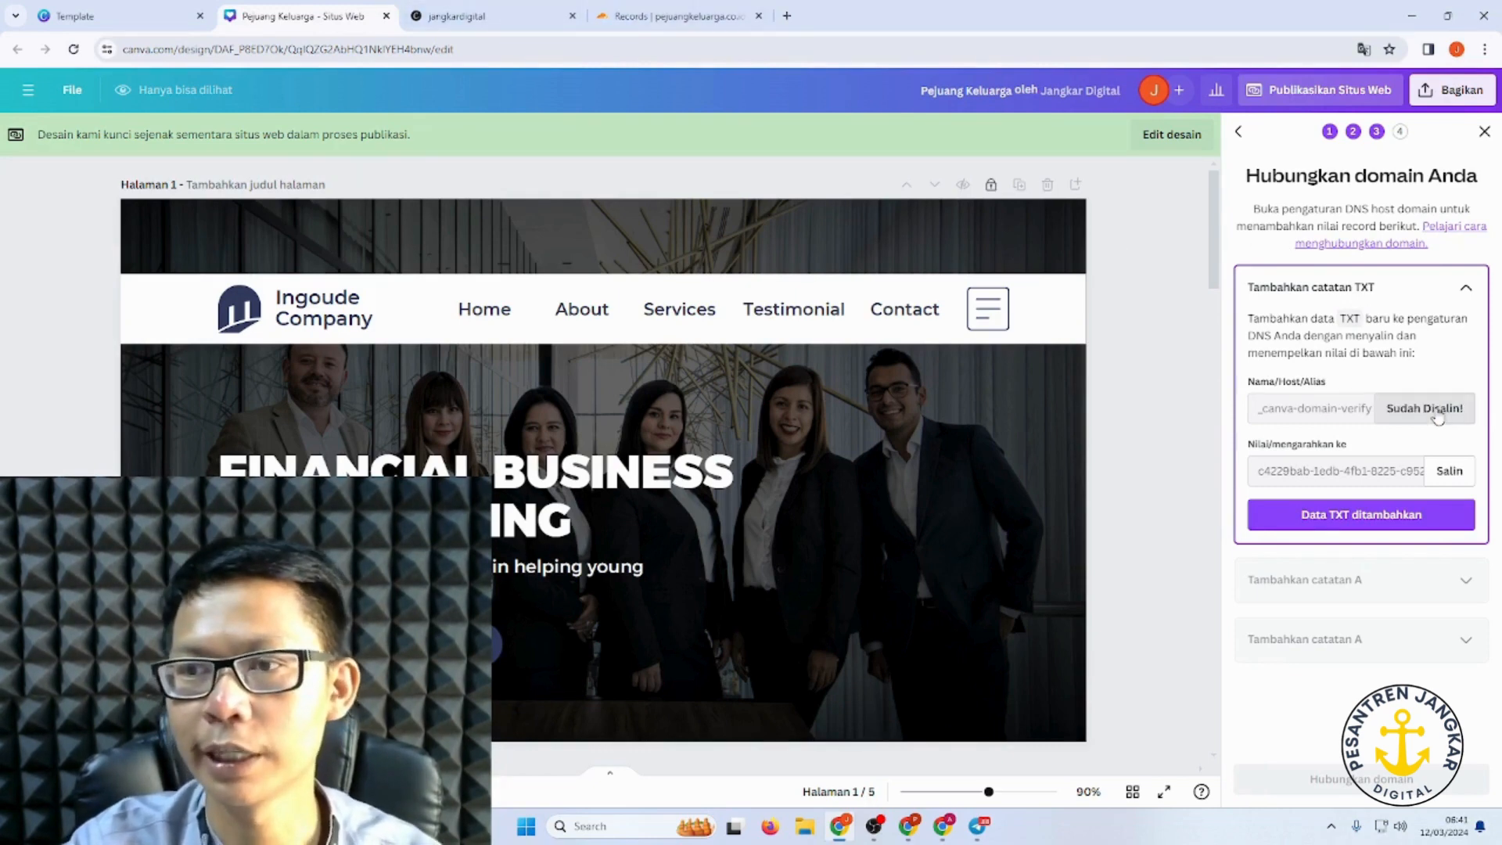
left_click(669, 15)
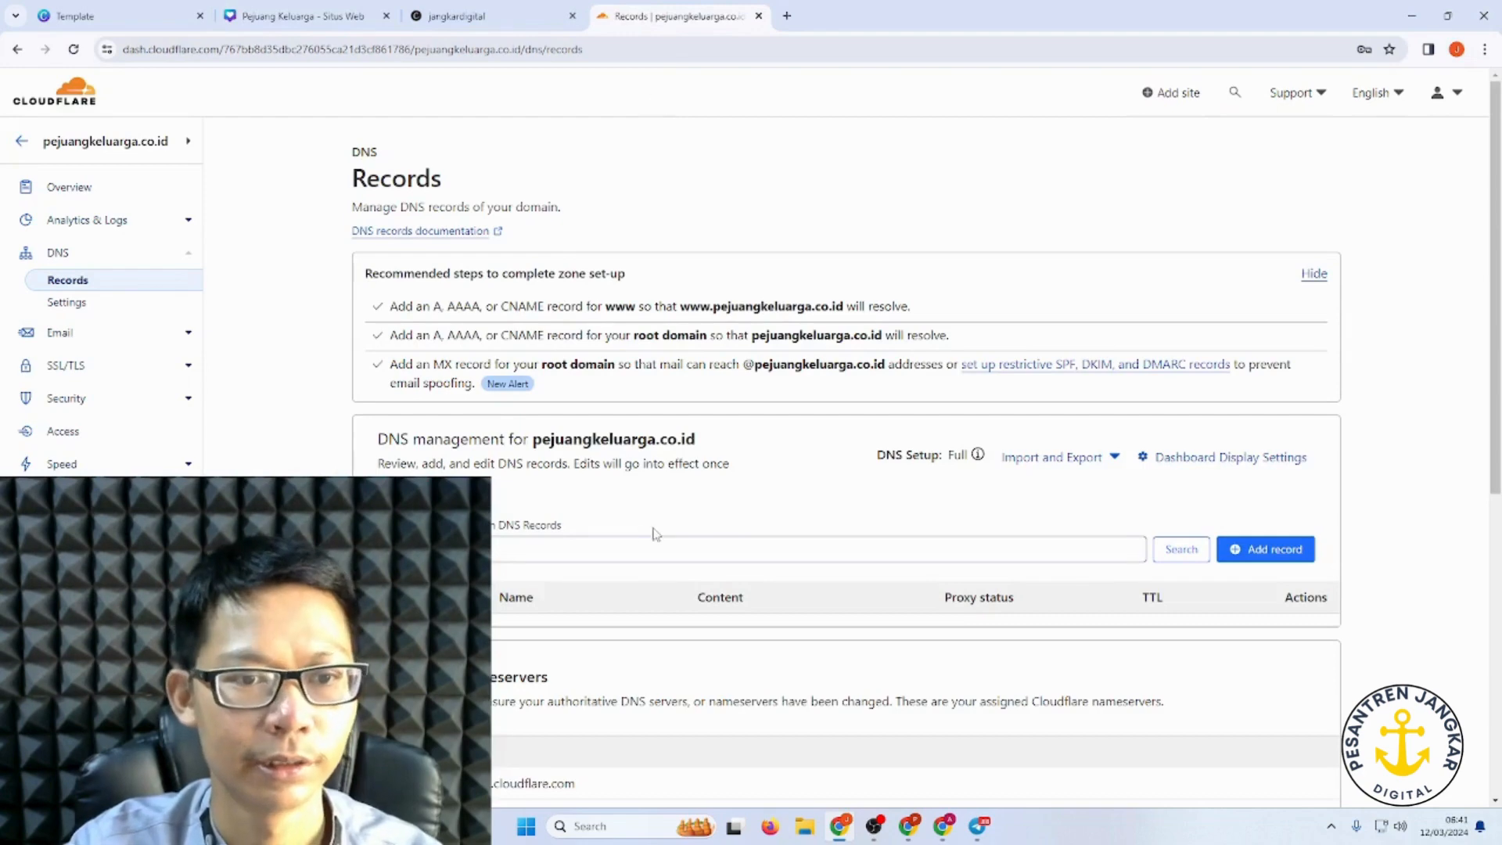
Step: Start a new TXT record in Cloudflare named _canva-domain-verify
scroll(656, 533, "down", 5)
scroll(1009, 407, "up", 5)
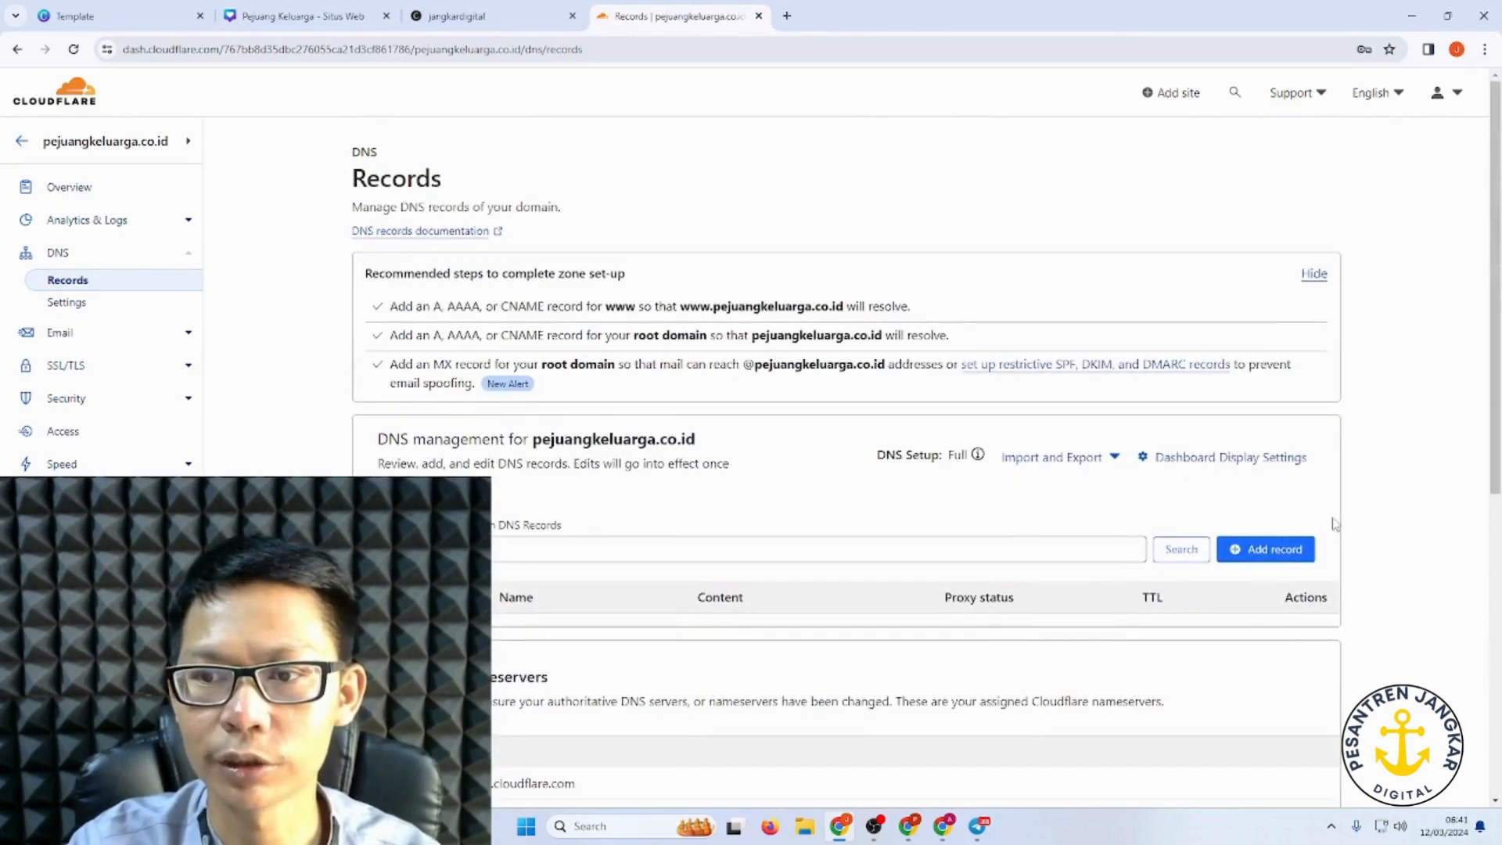
left_click(1255, 549)
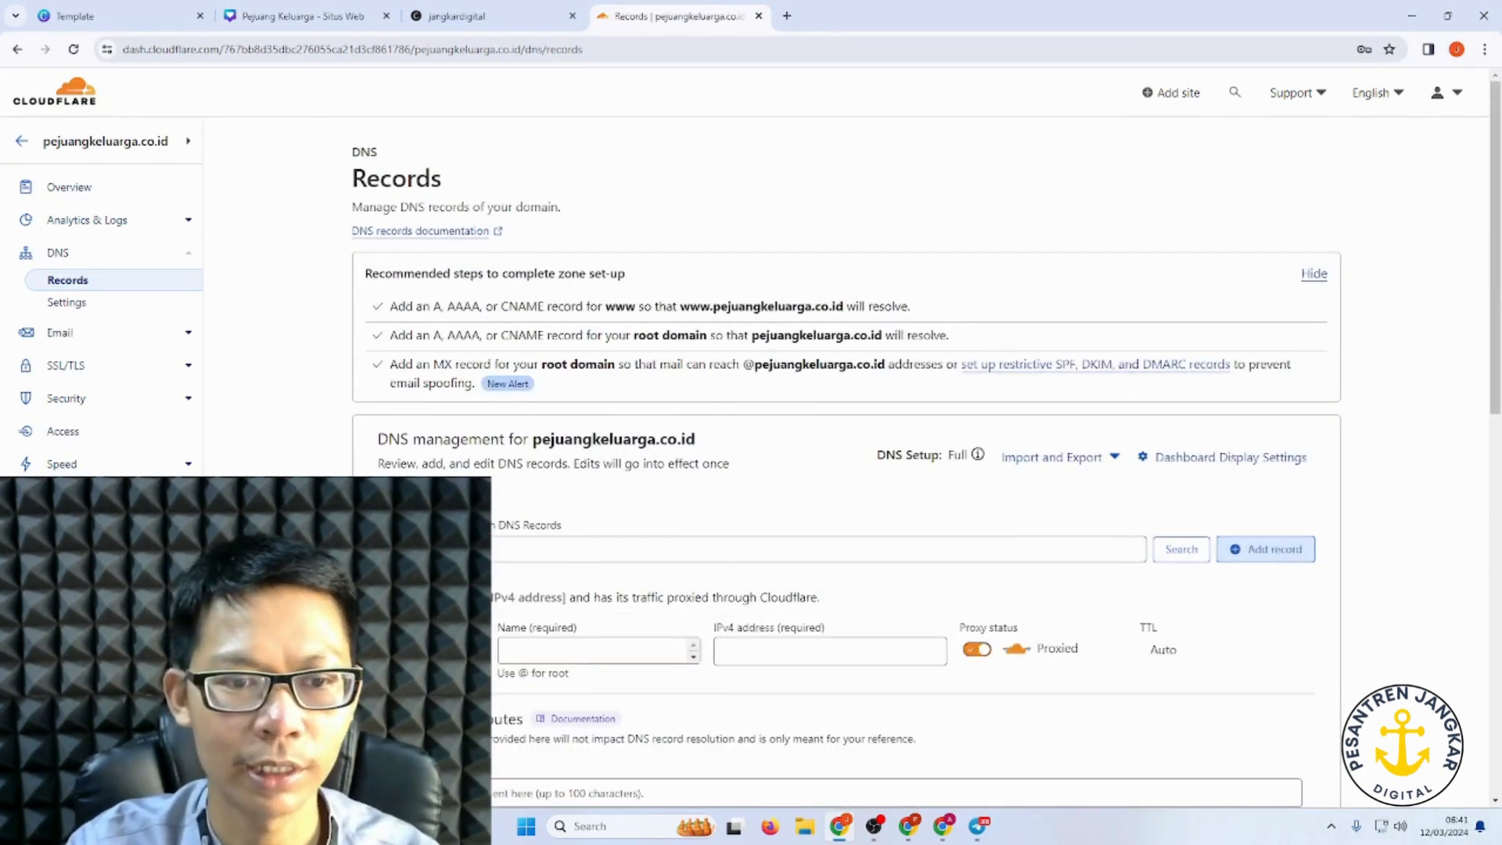
left_click(429, 651)
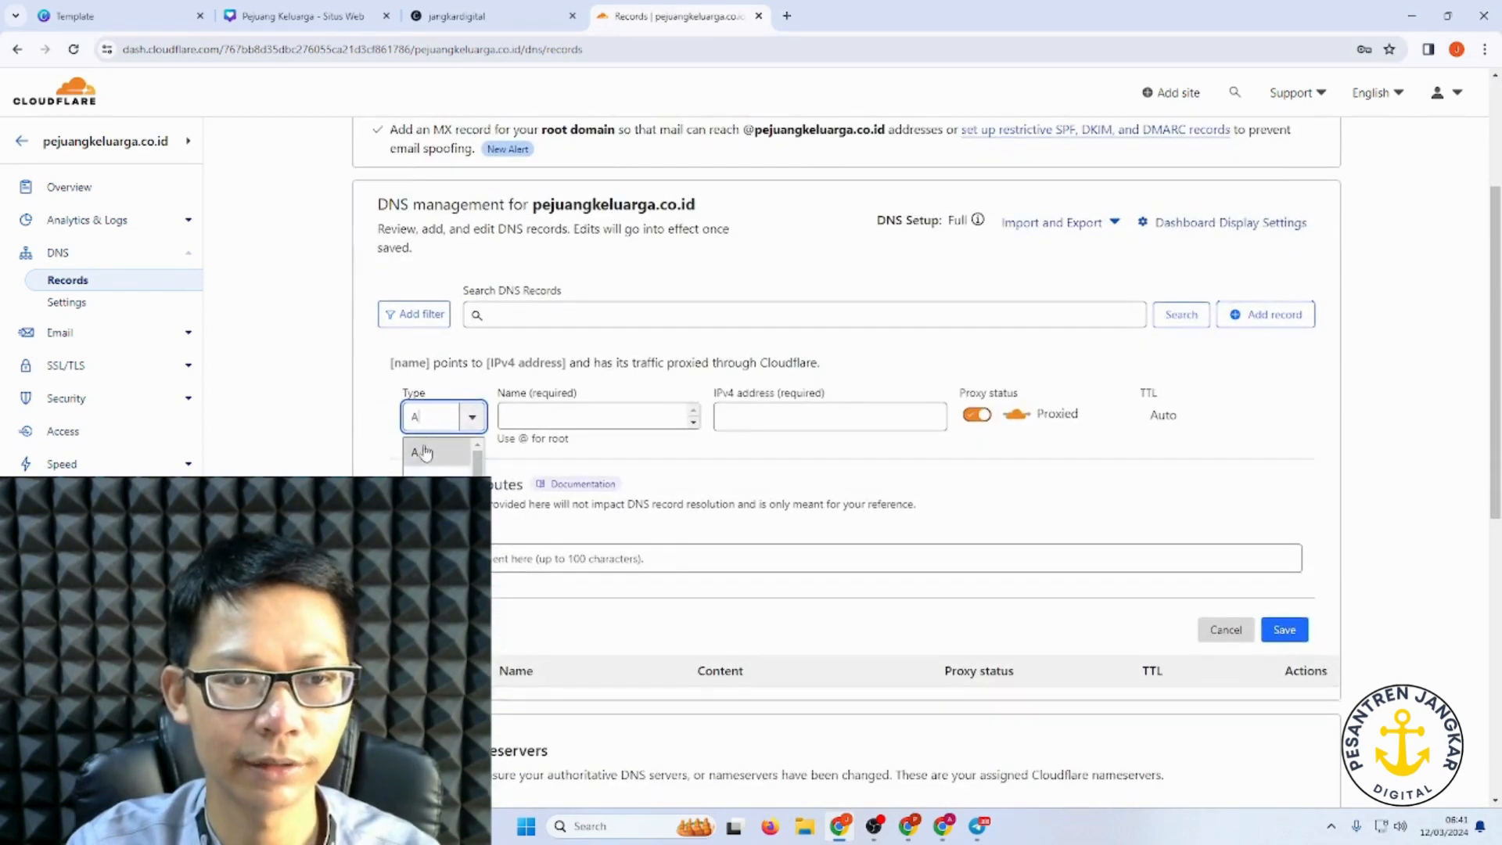
key("BackSpace")
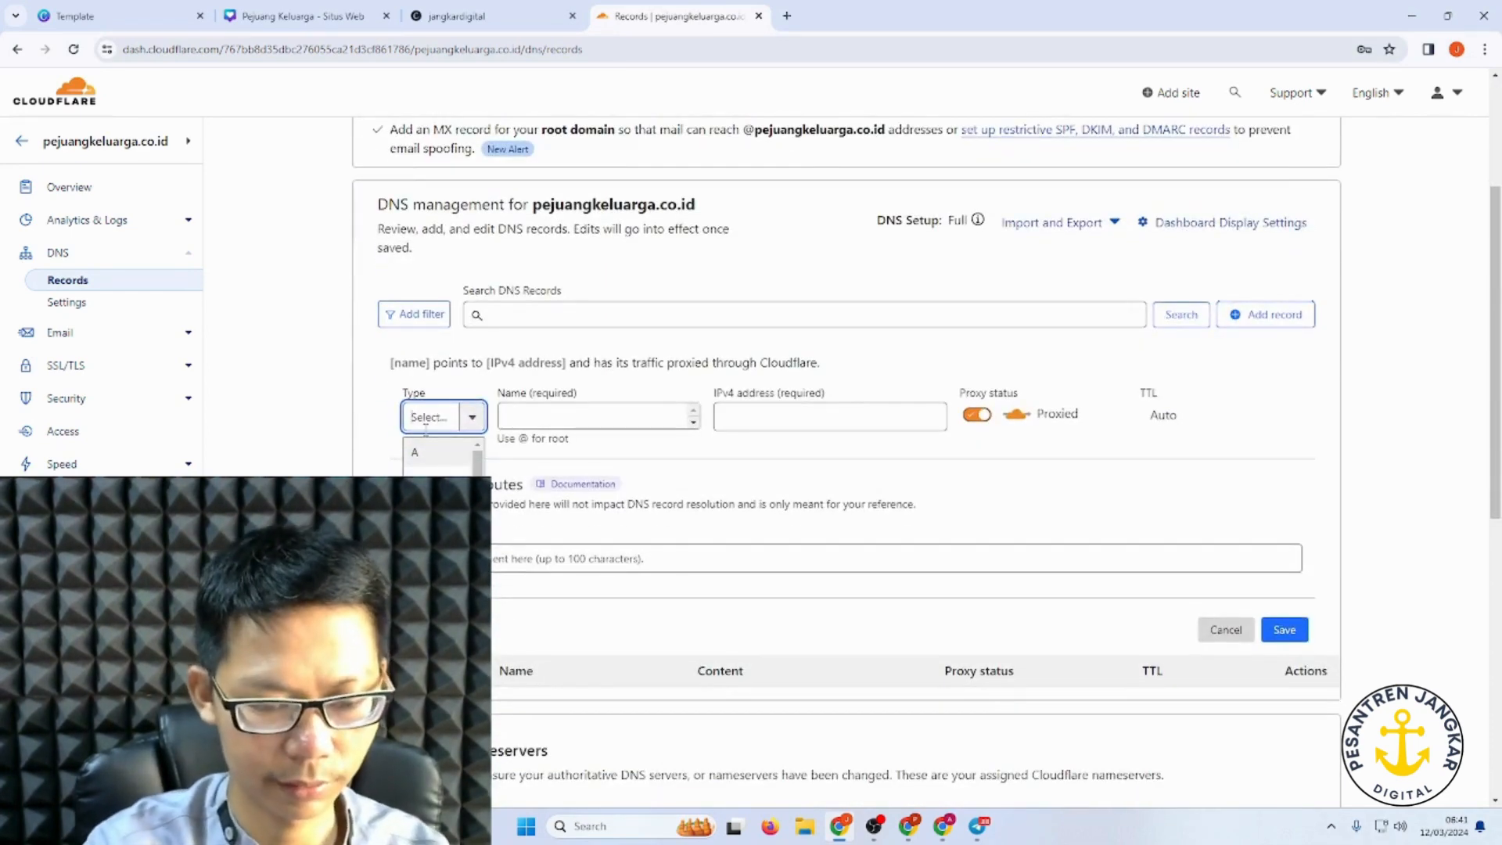
type("tx")
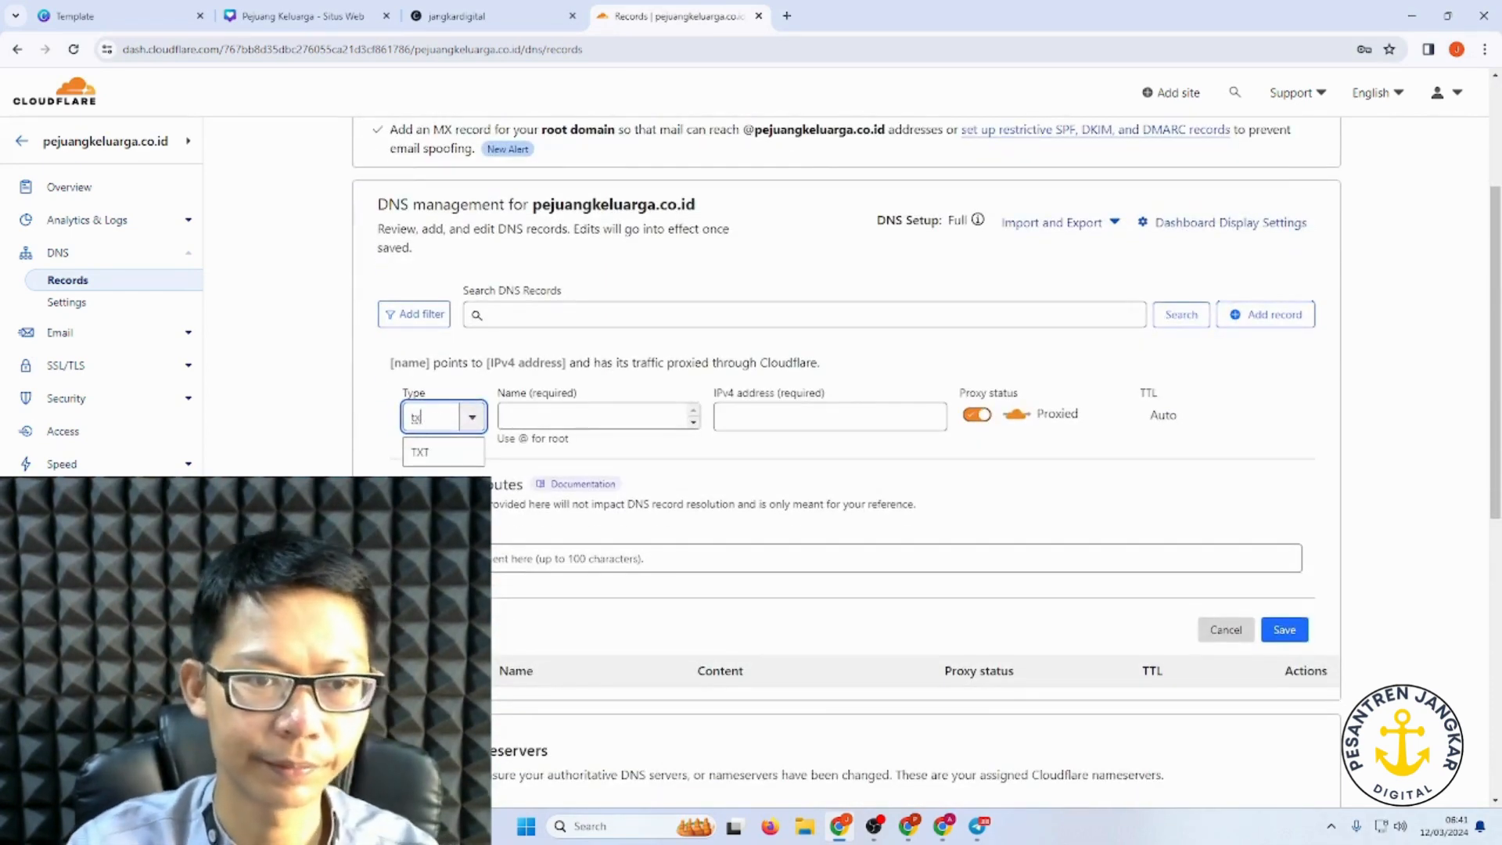
key("Return")
left_click(584, 423)
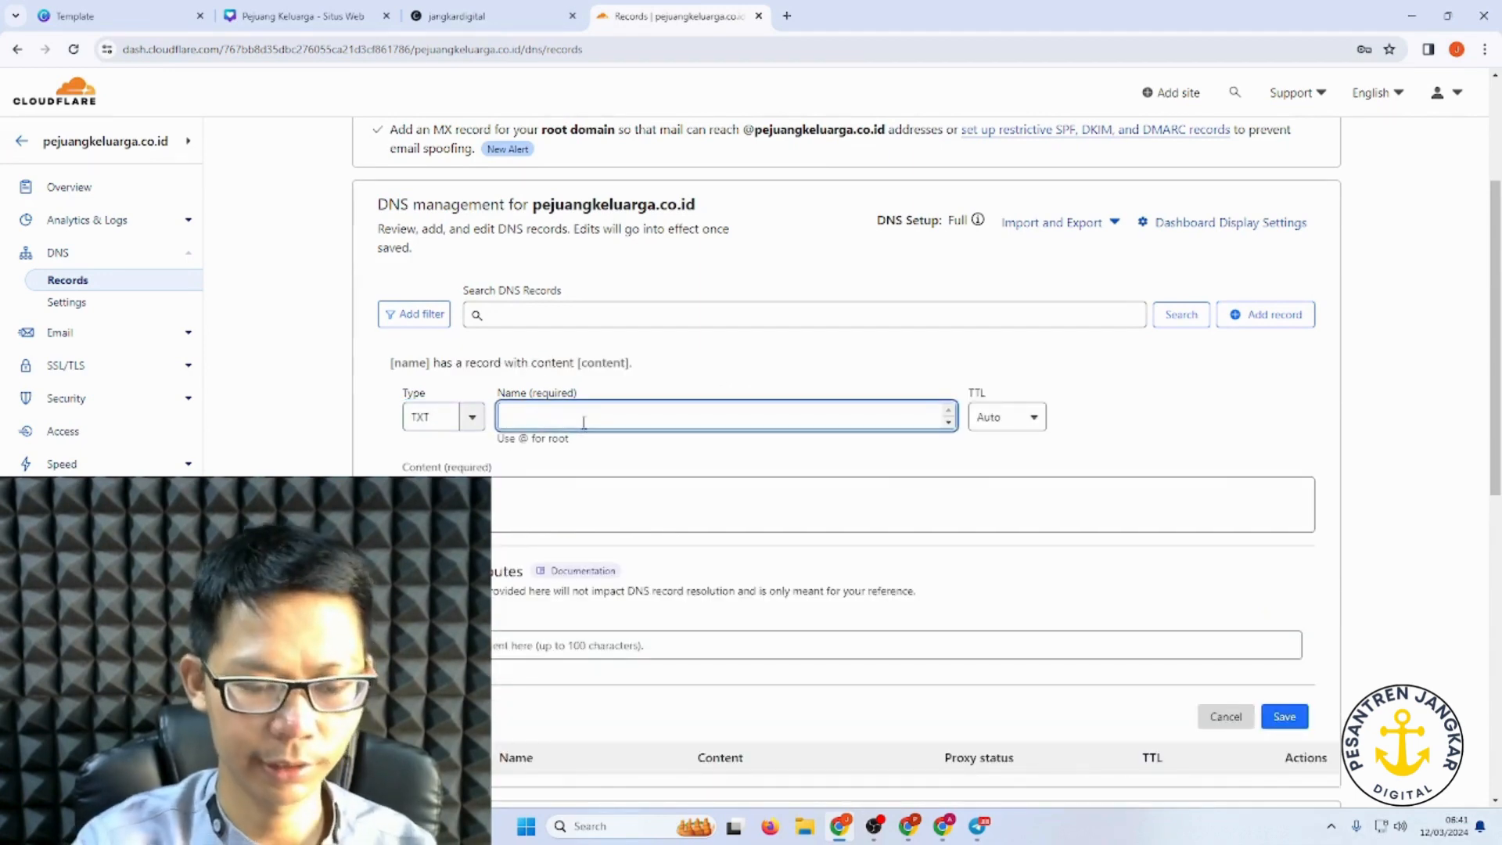
key("ctrl+v")
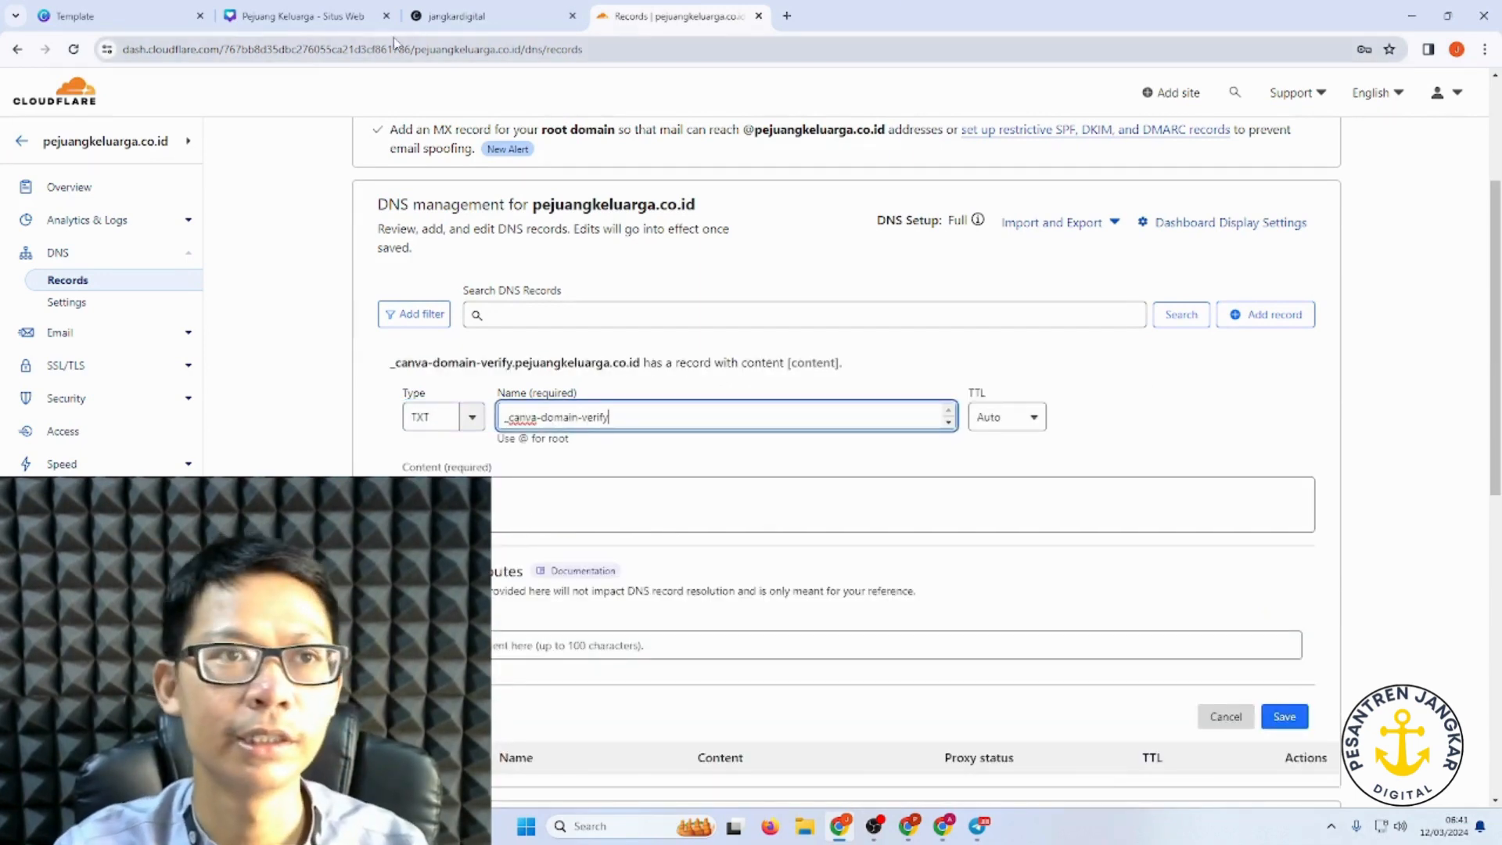
Step: Paste Canva's verification value as the TXT record content and save the record
left_click(277, 14)
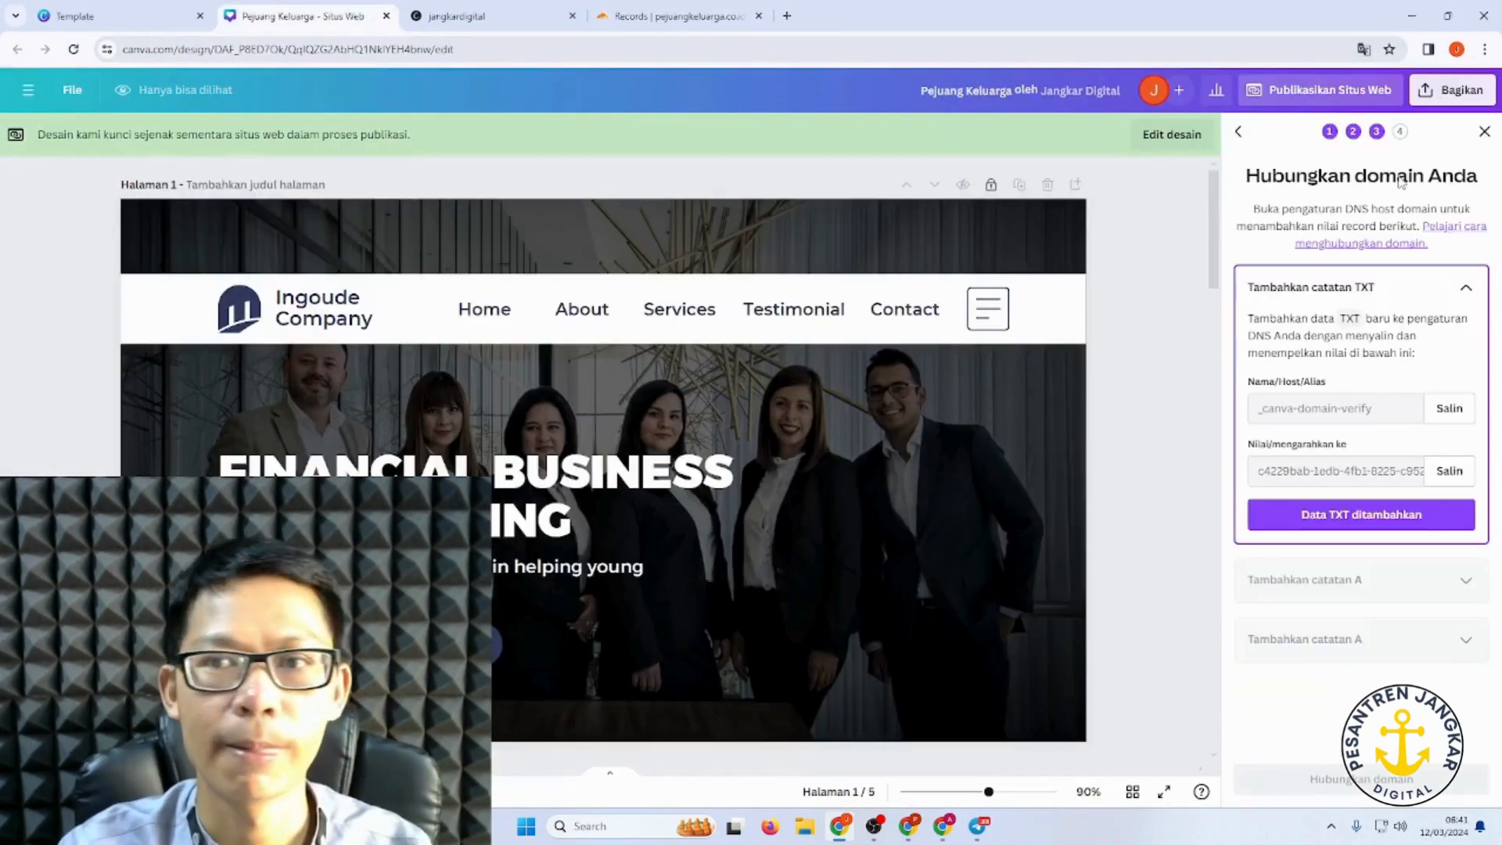
left_click(1449, 471)
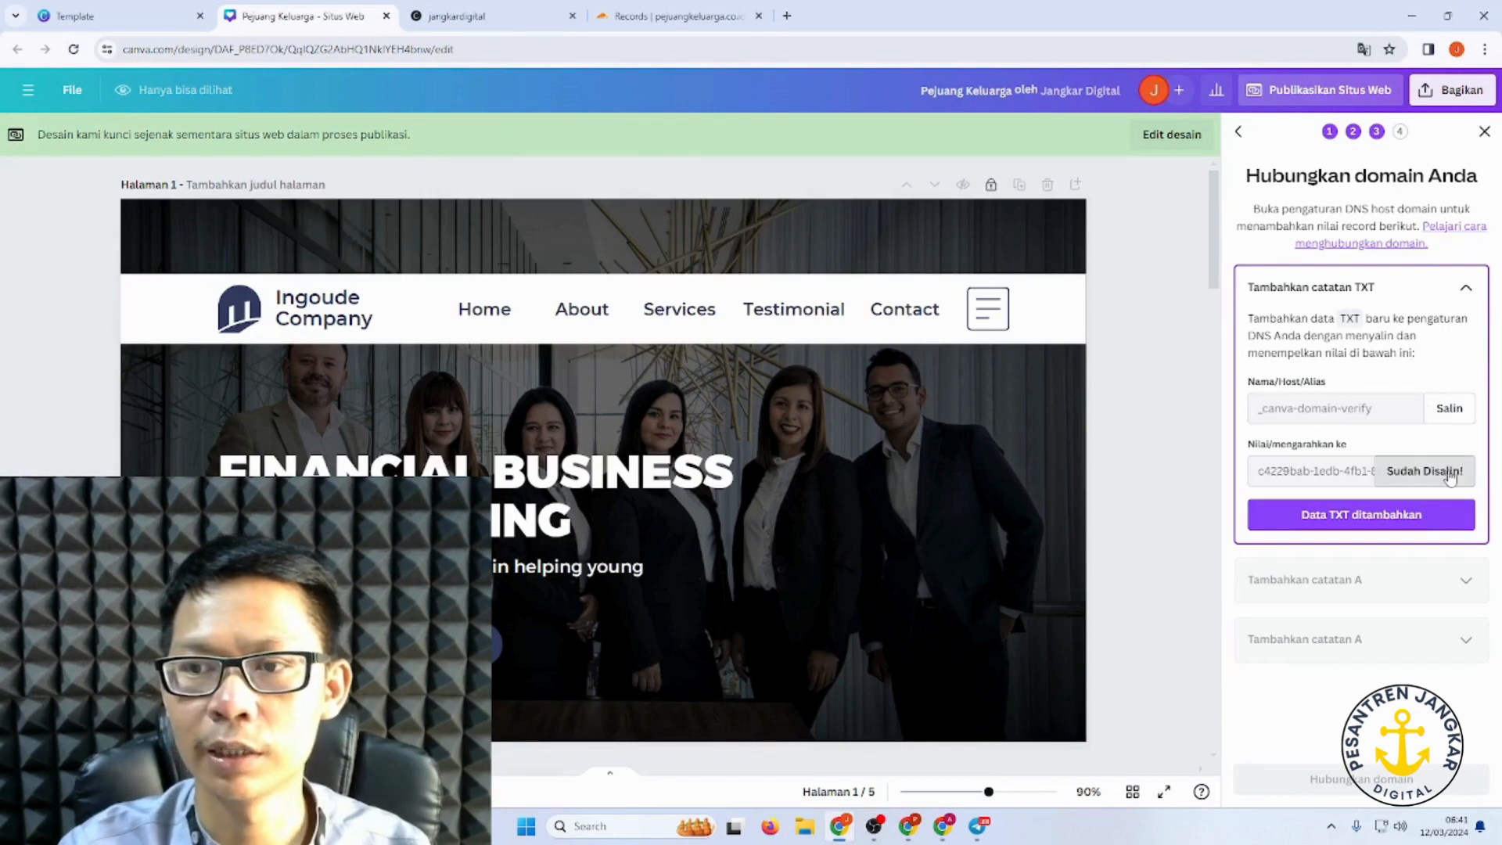
left_click(674, 15)
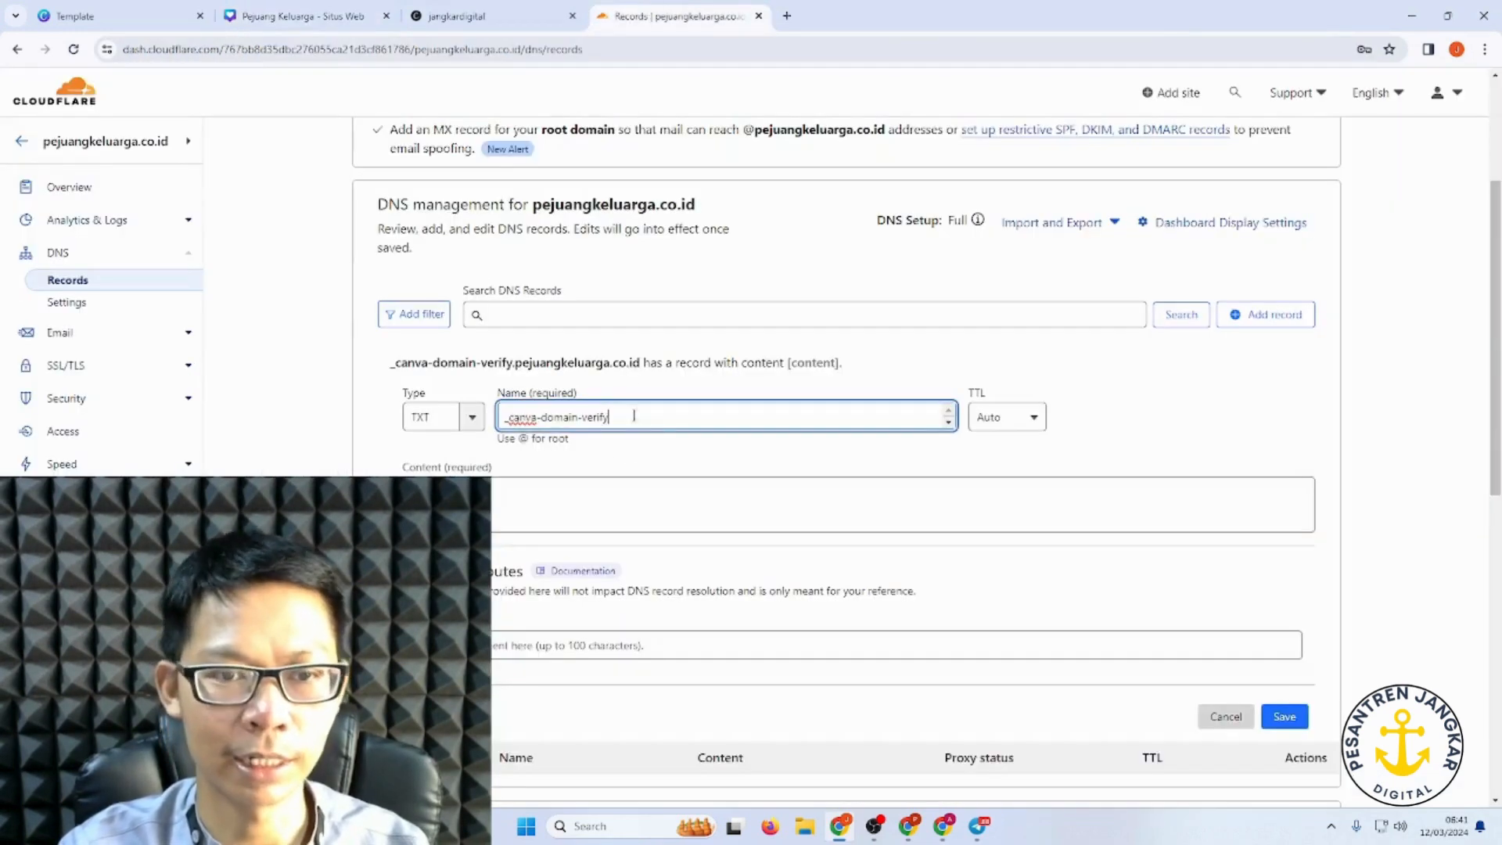
left_click(569, 491)
key("ctrl+v")
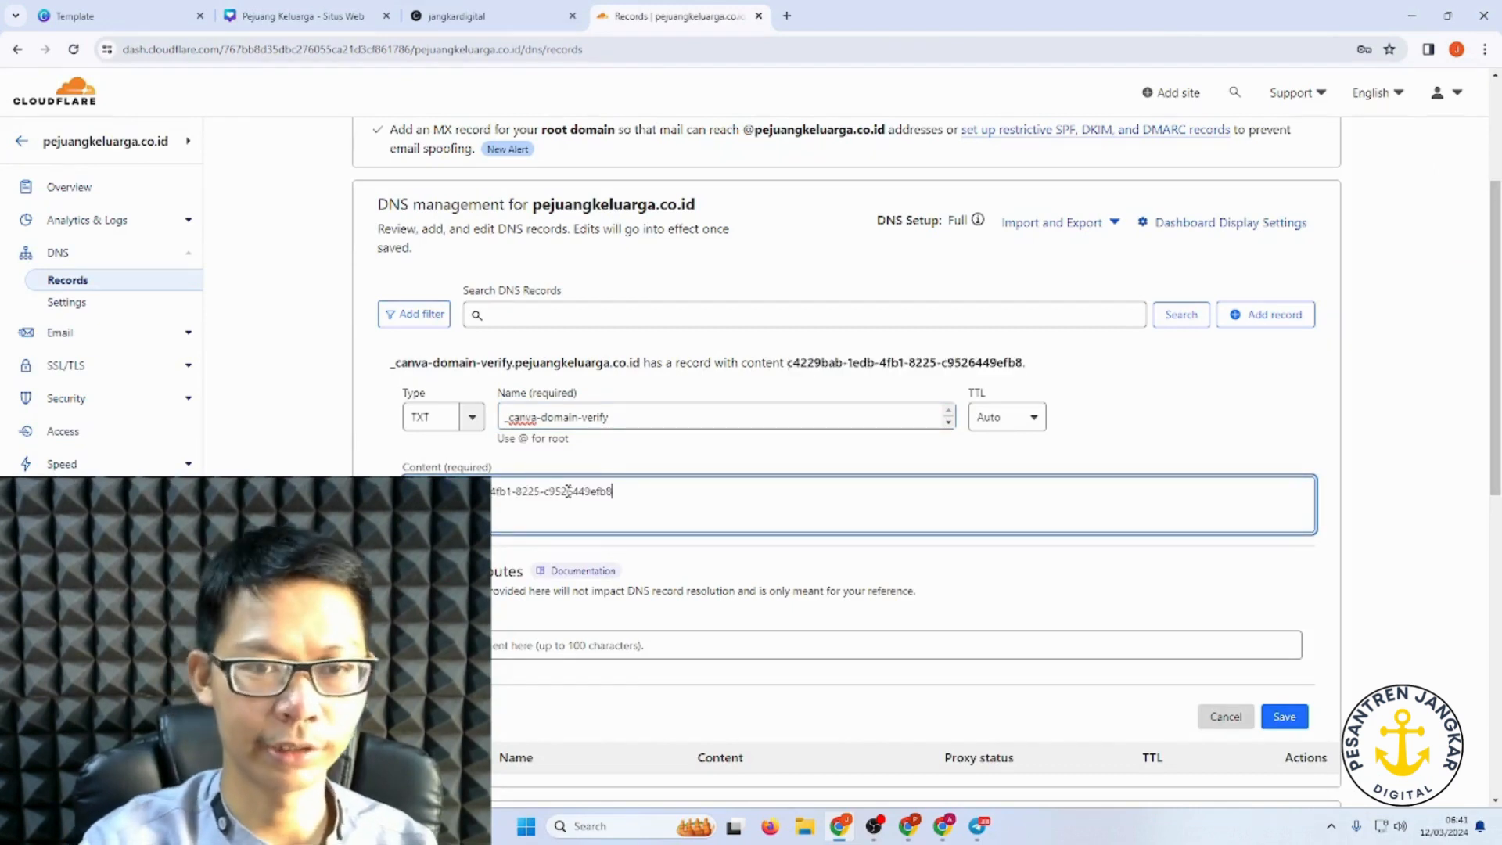
left_click(1295, 720)
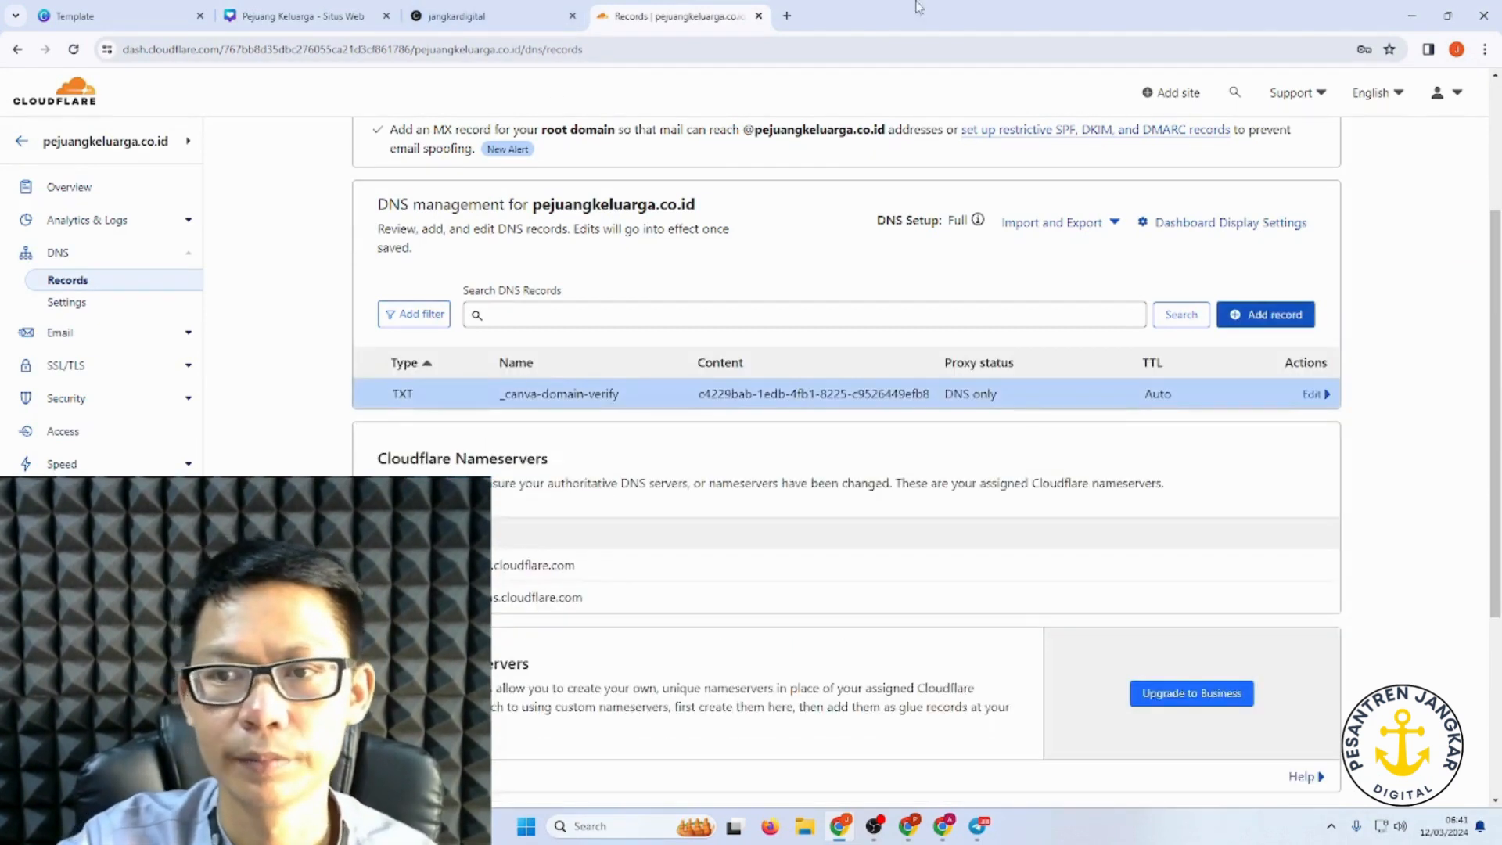
left_click(242, 16)
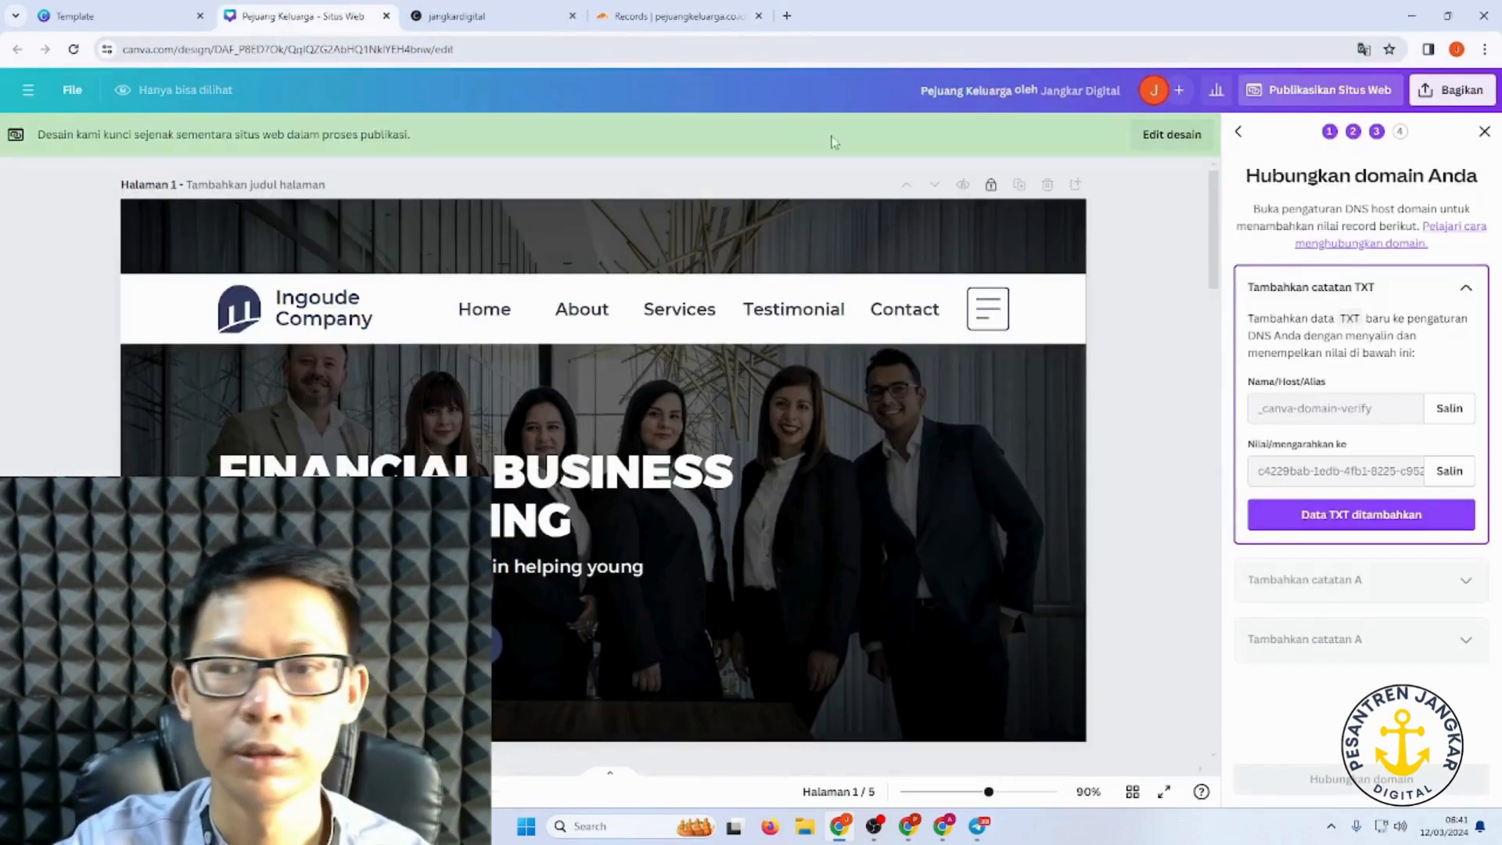
Step: Confirm the TXT record in Canva and copy the A record address 103.169.142.0
left_click(1347, 521)
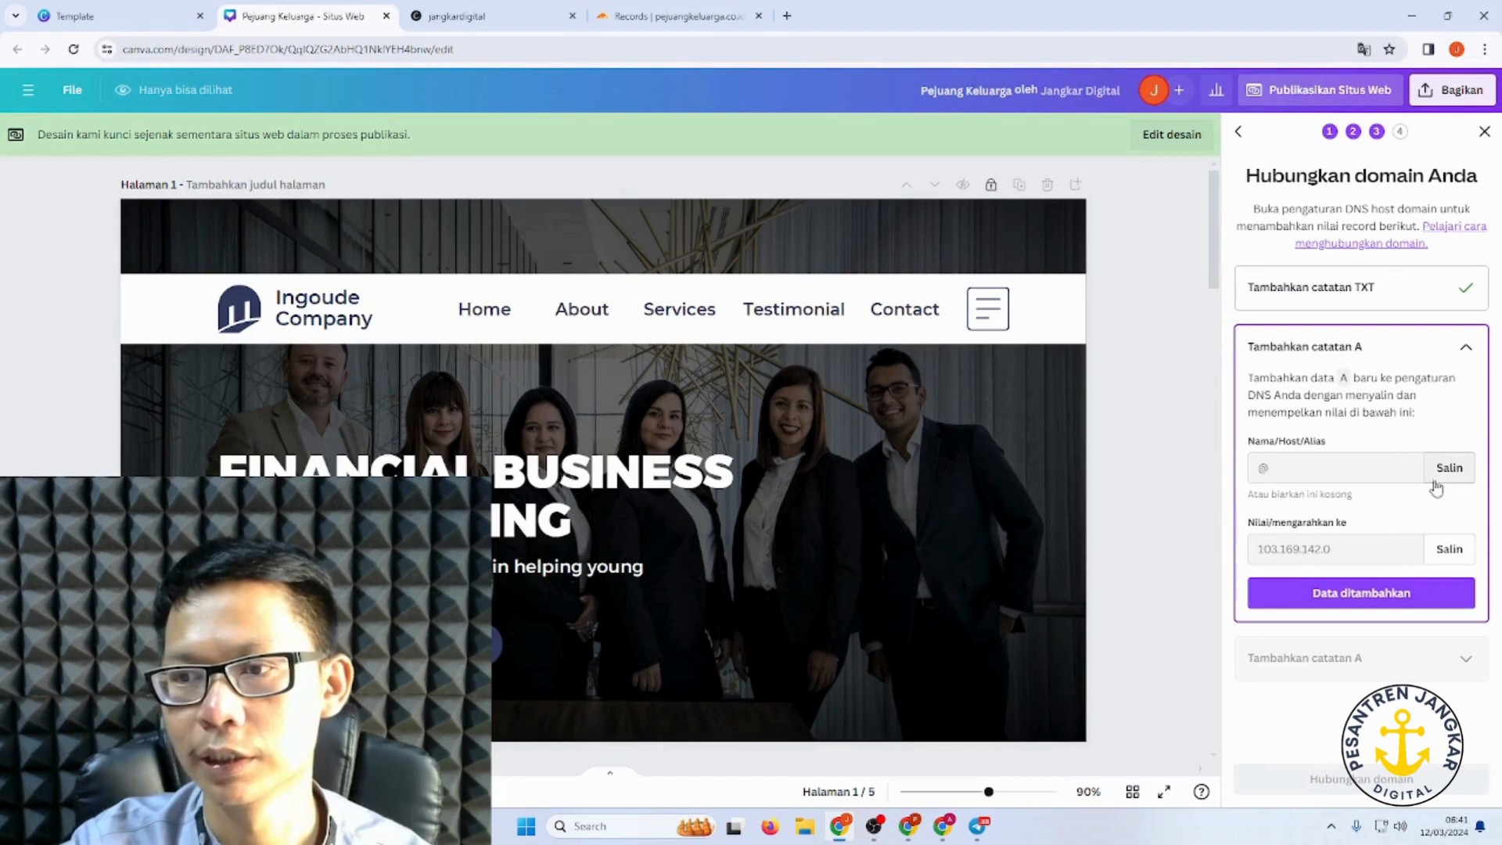
left_click(1424, 353)
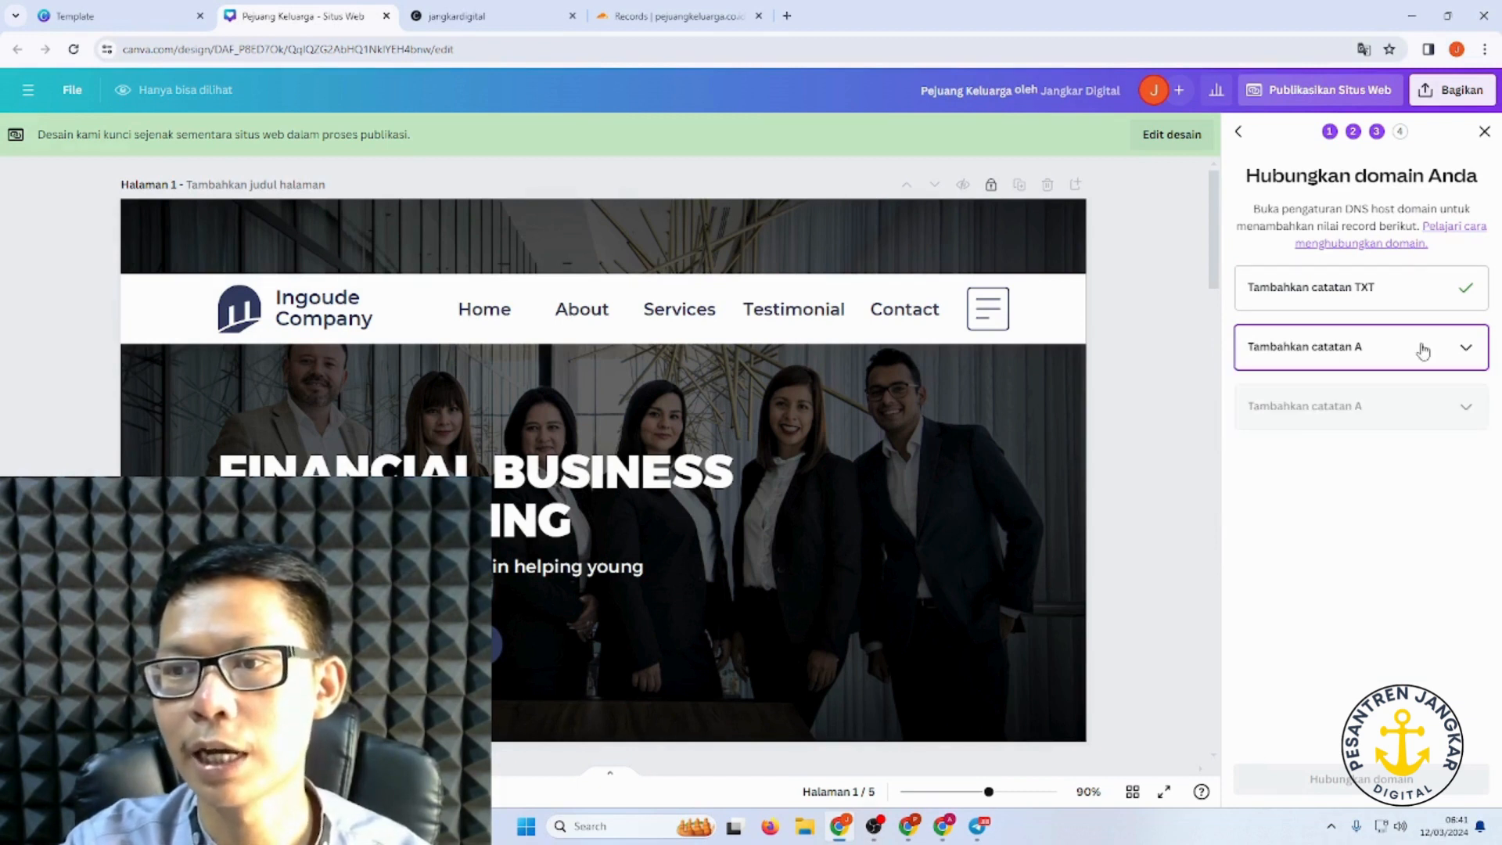
left_click(1425, 364)
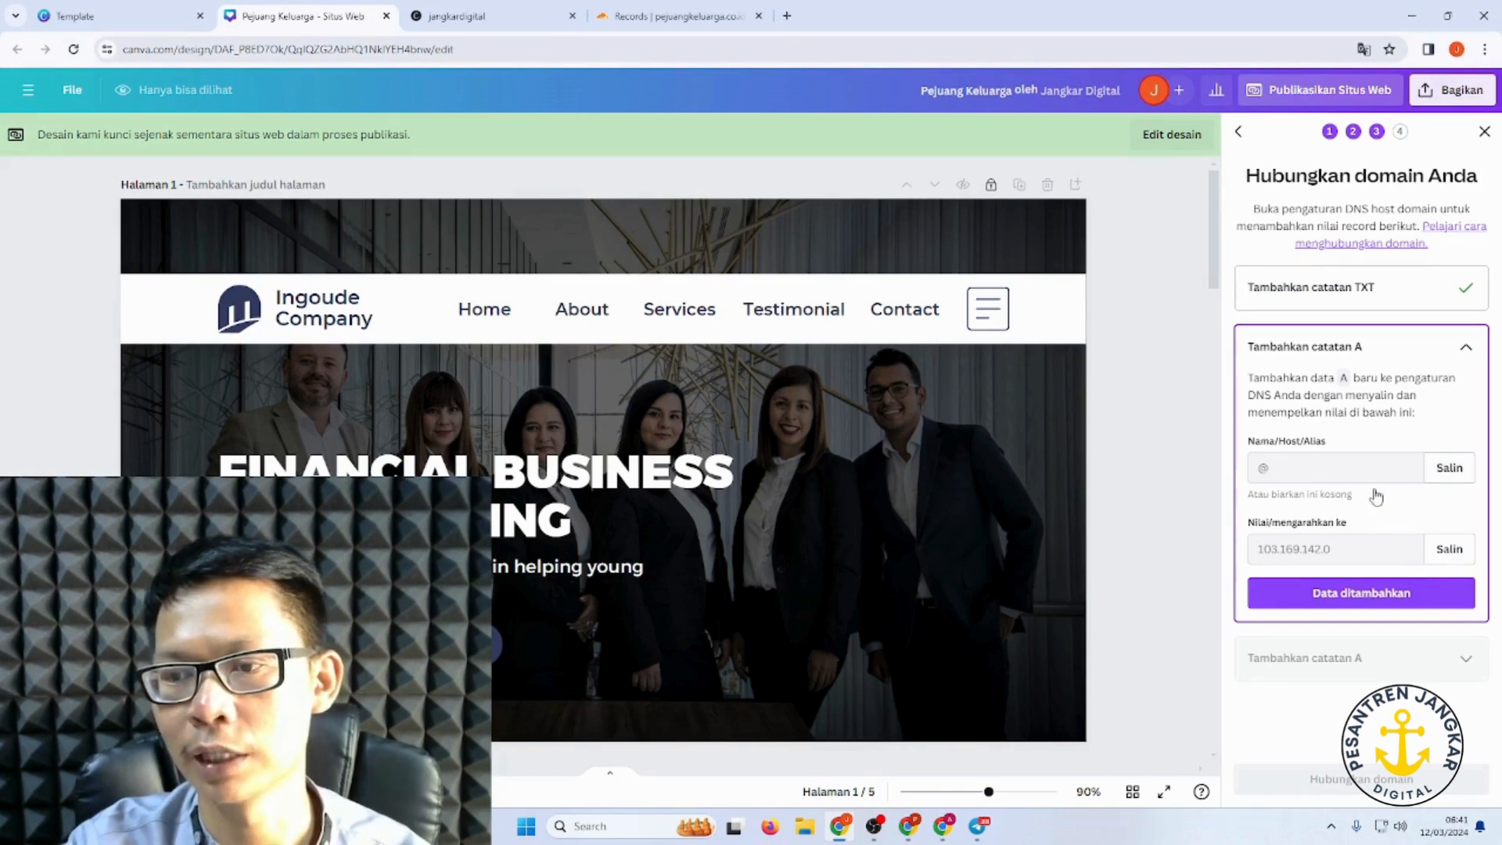
left_click(1450, 551)
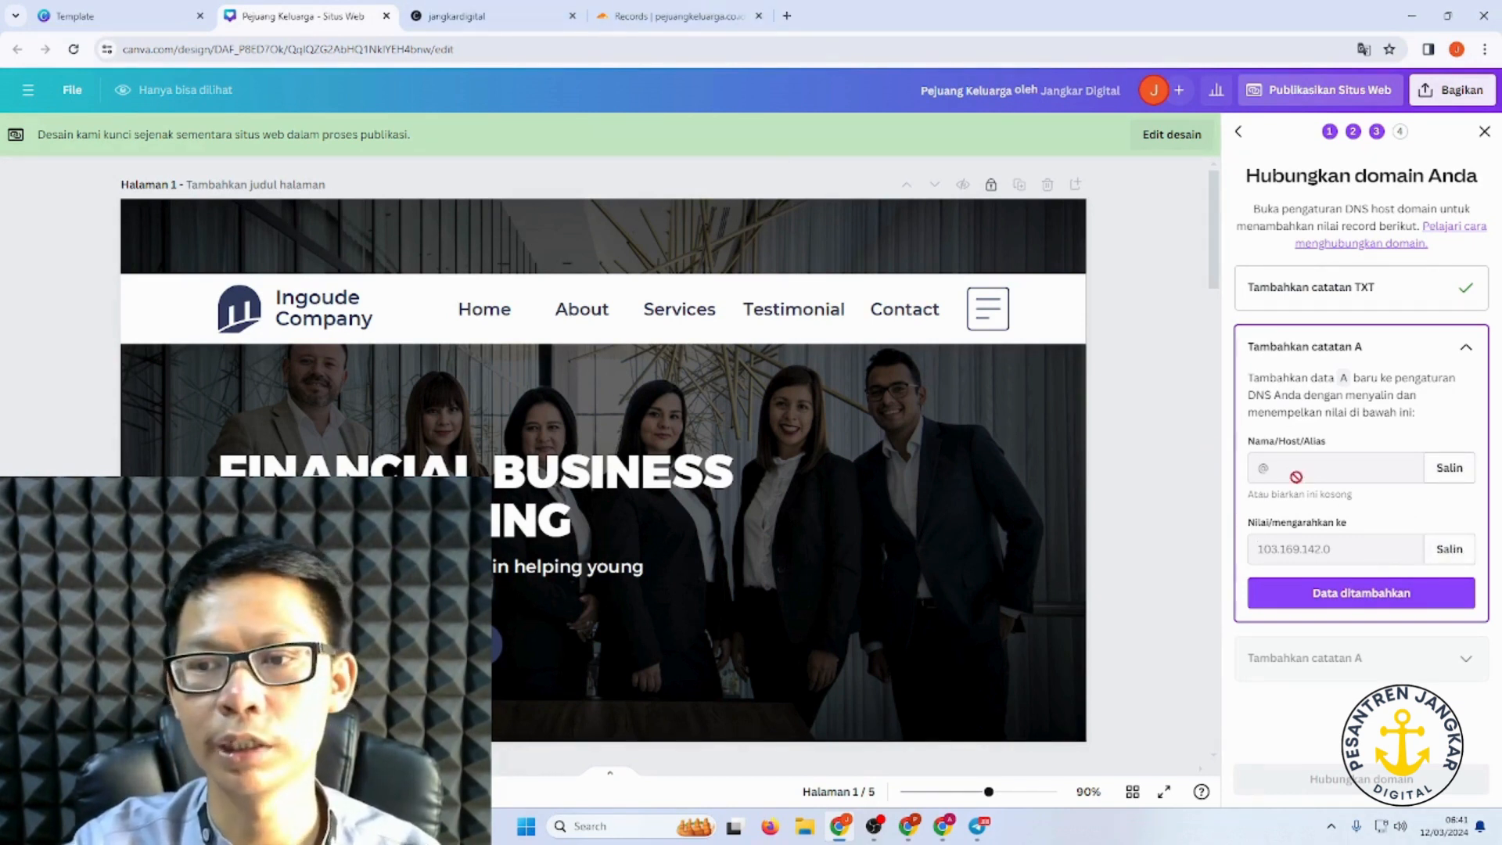
left_click(689, 17)
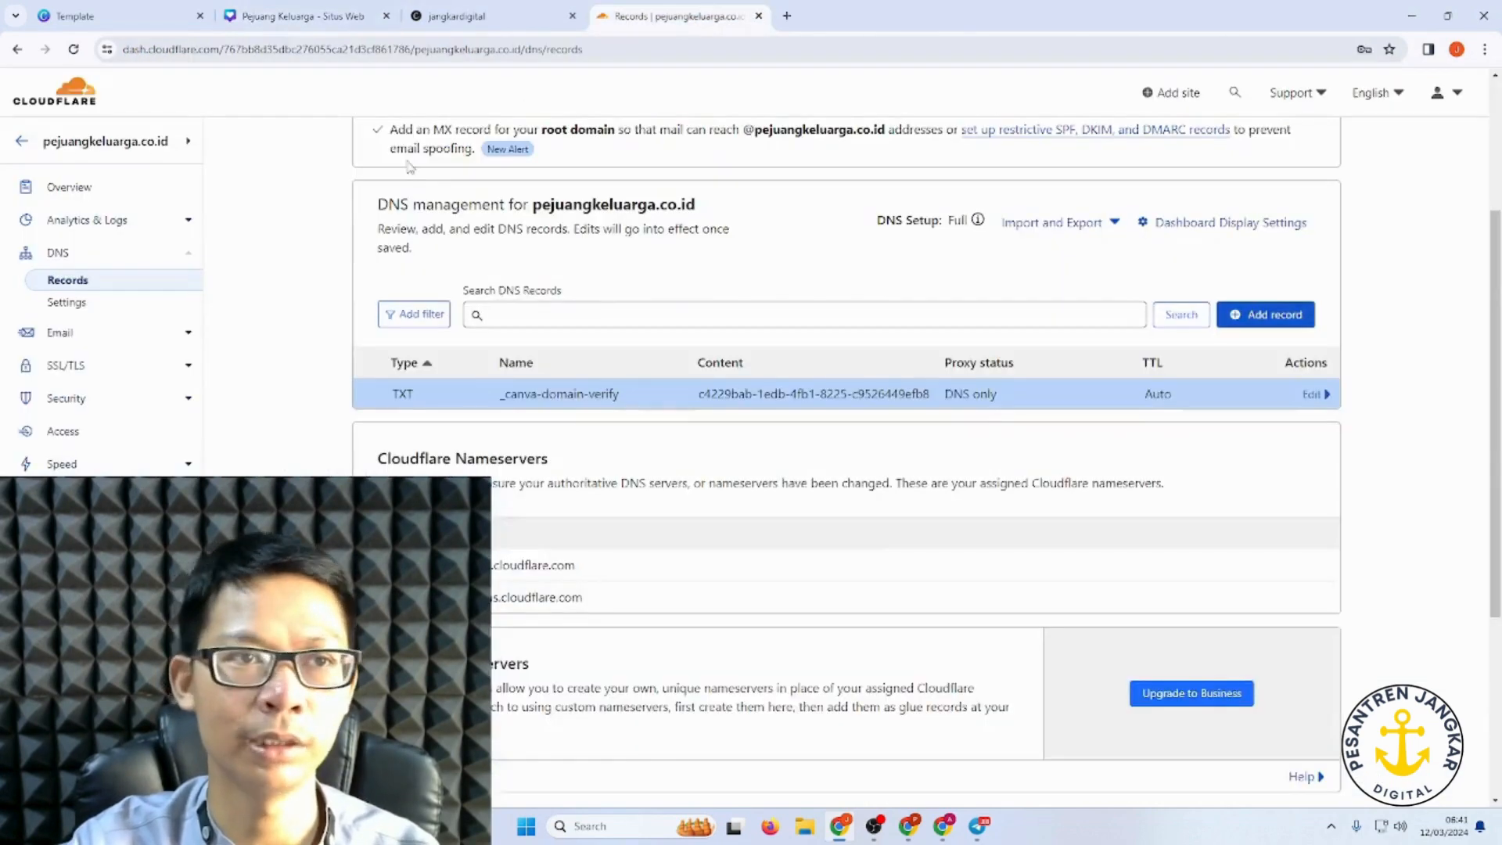
Step: Save a DNS-only A record with name @ pointing to 103.169.142.0
left_click(1270, 323)
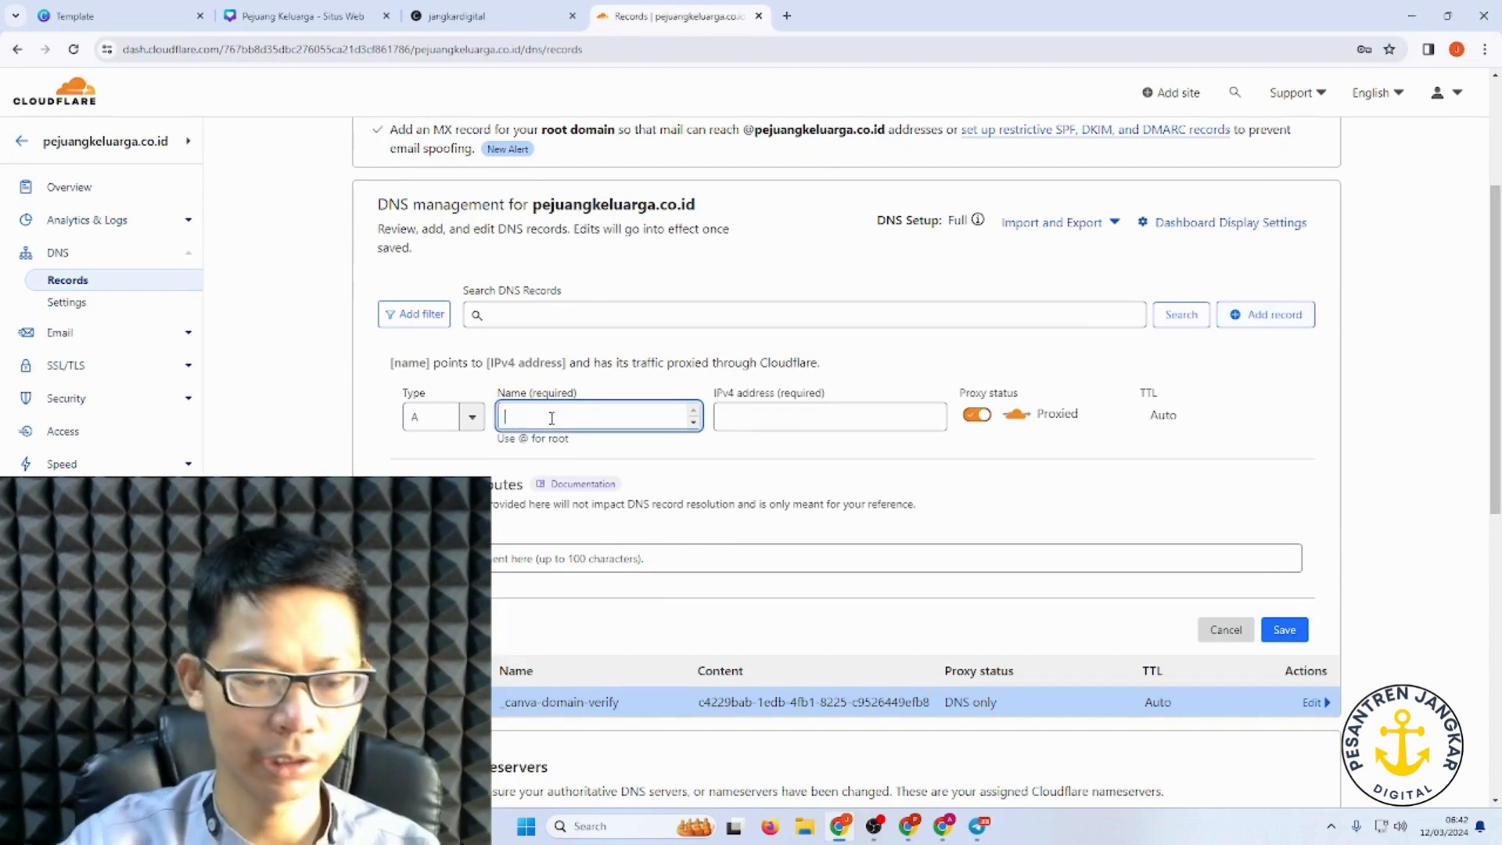
type("@")
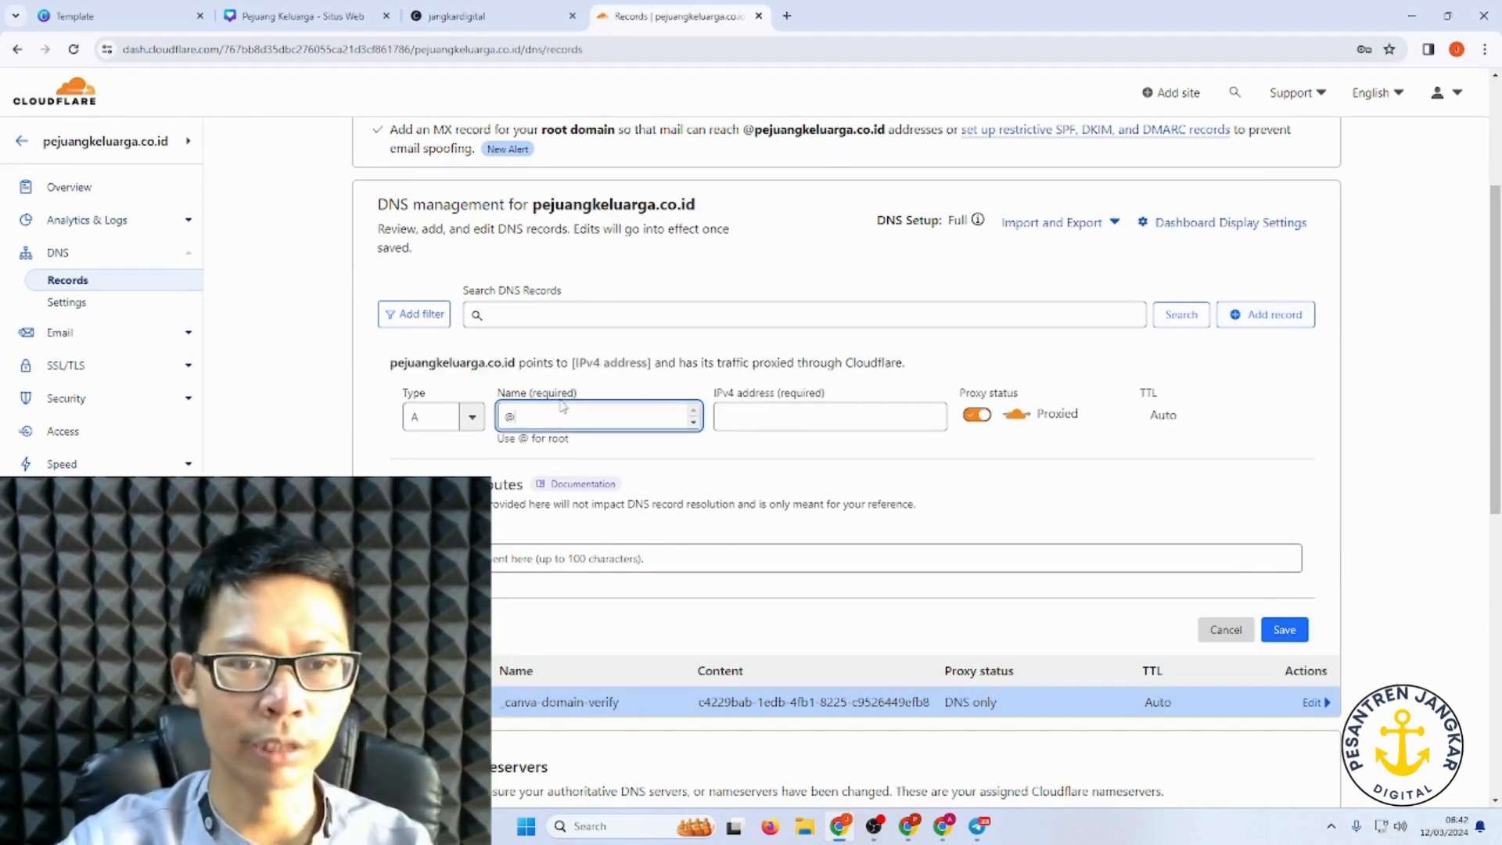
key("BackSpace")
type("p")
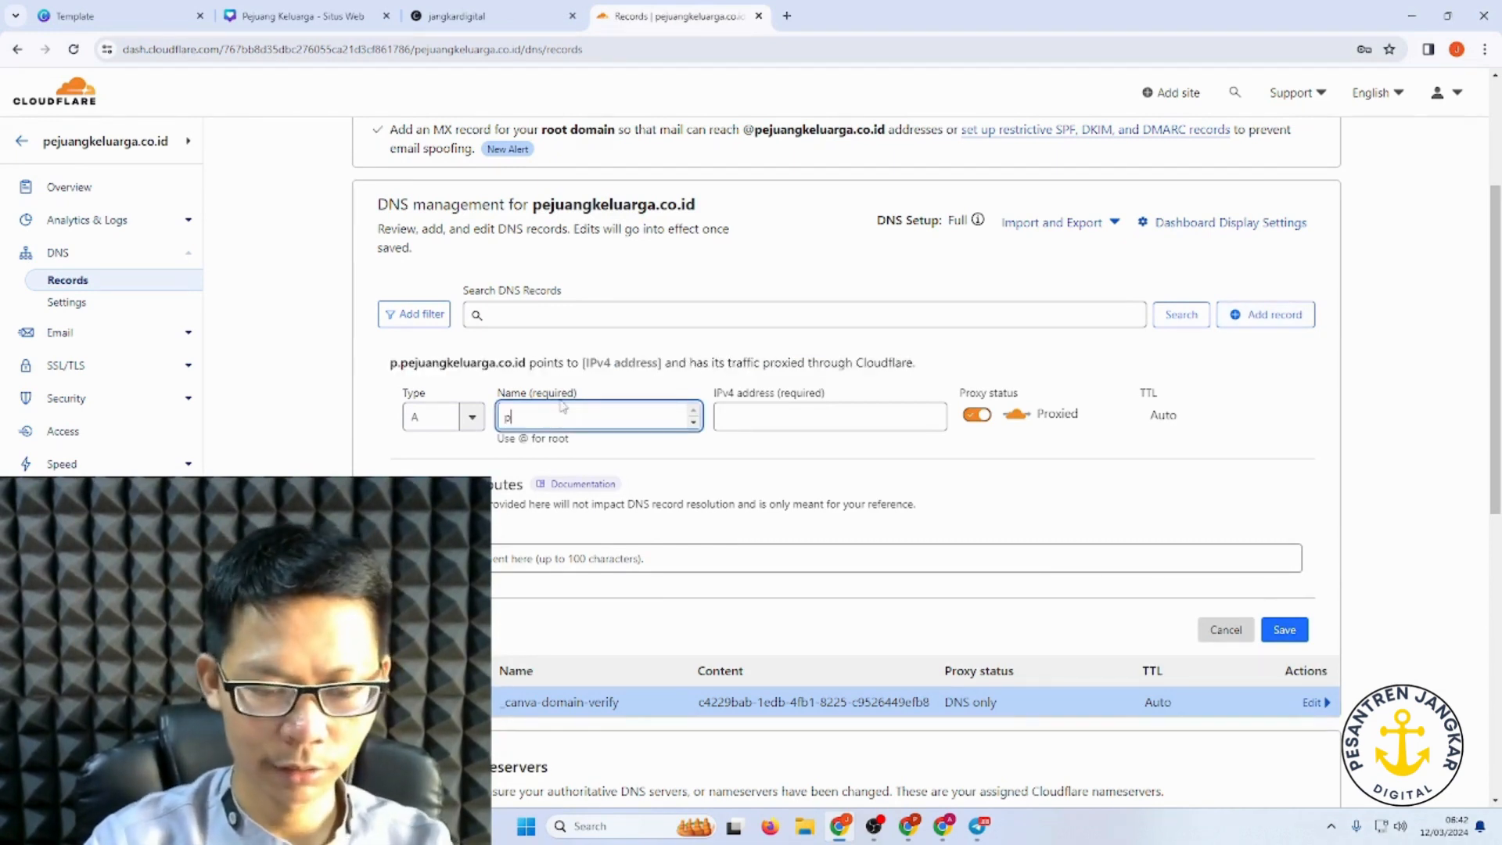
type("ejuangke")
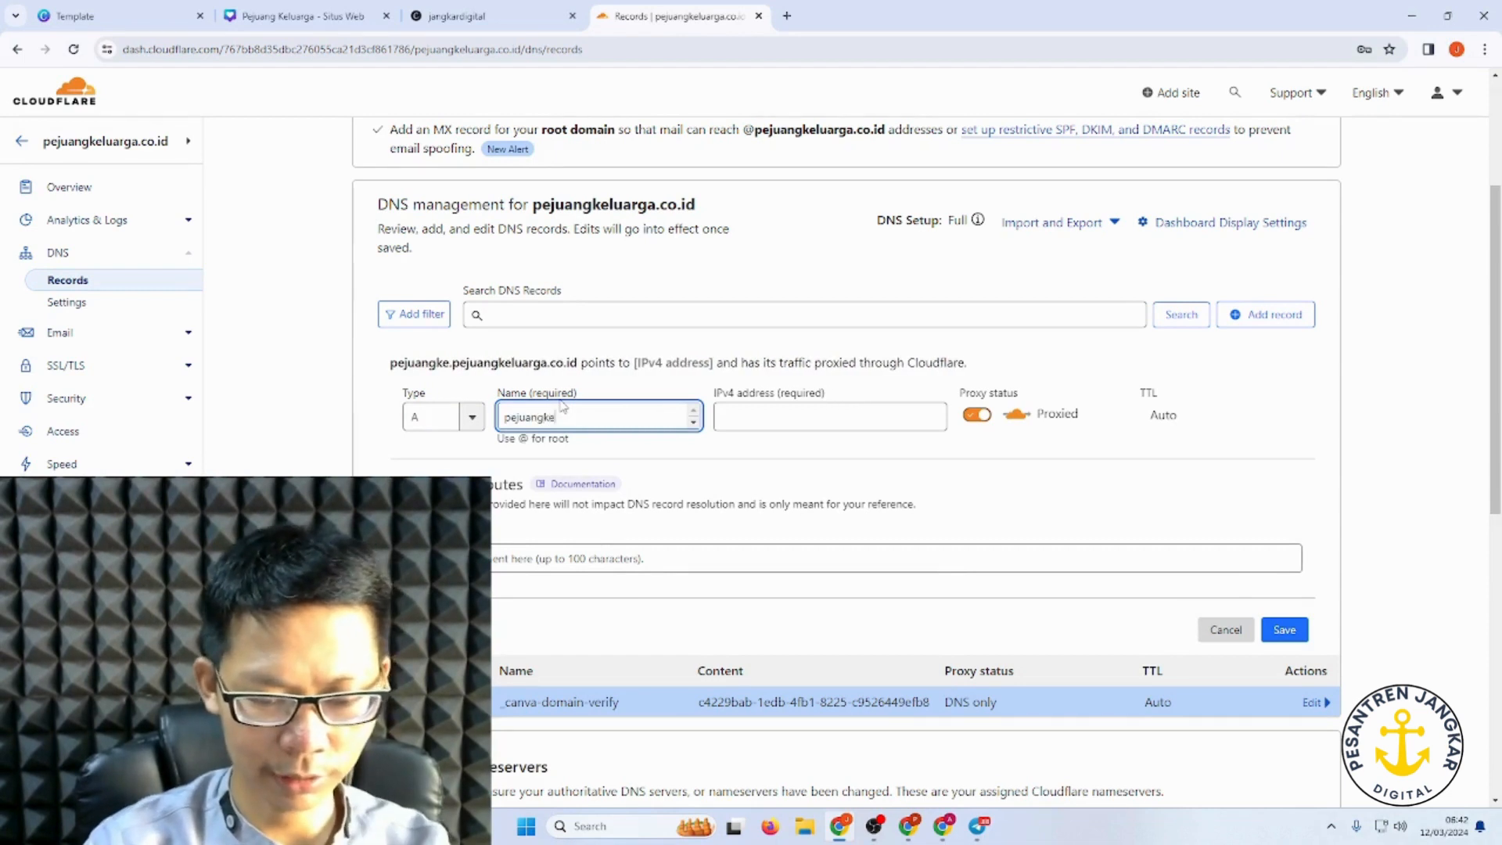
type("luarga")
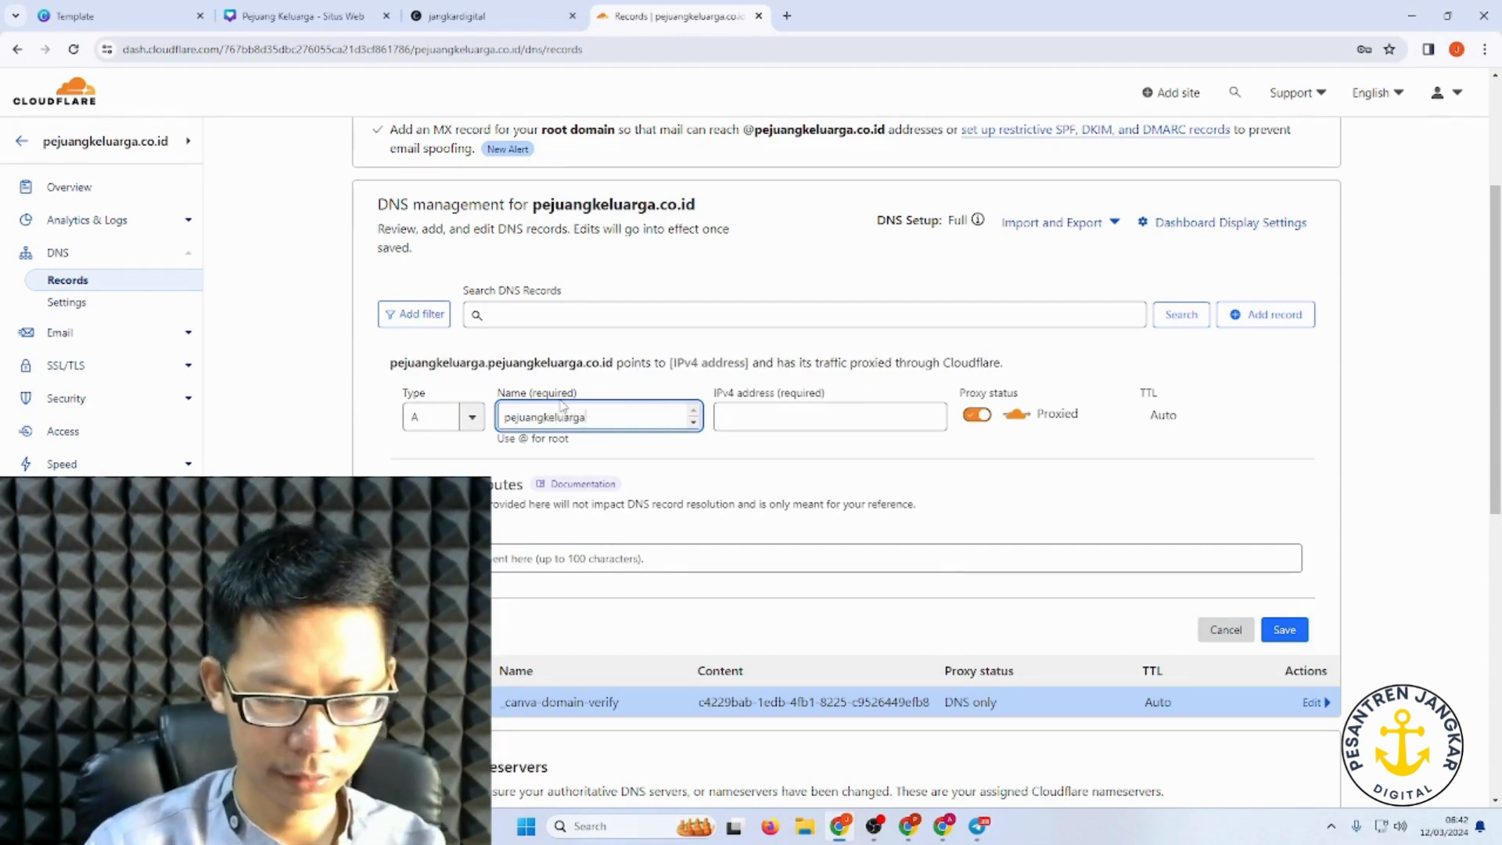
type(".co.id")
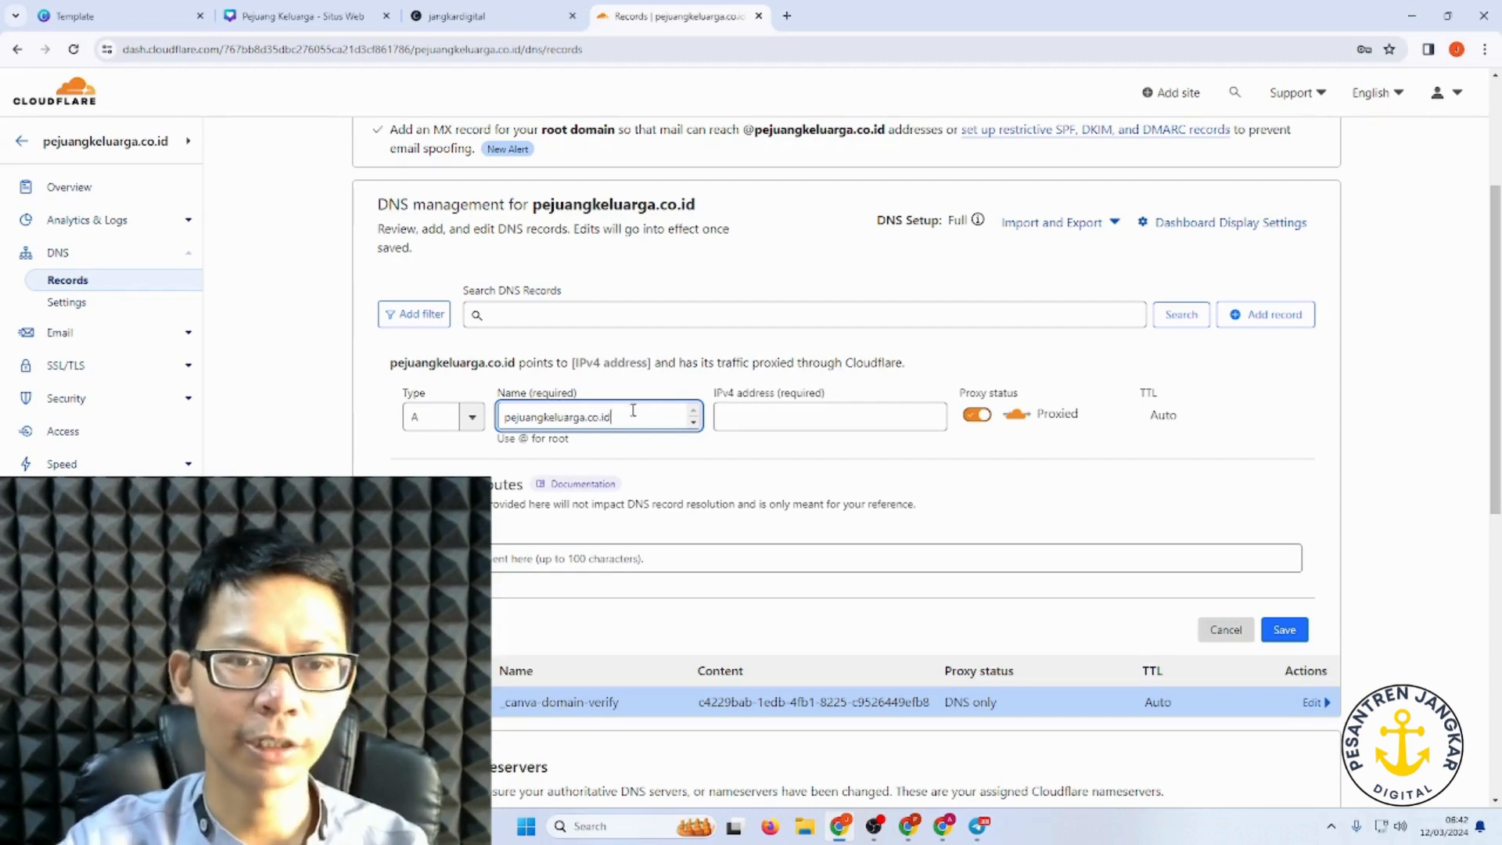
key("ctrl+a")
type("@")
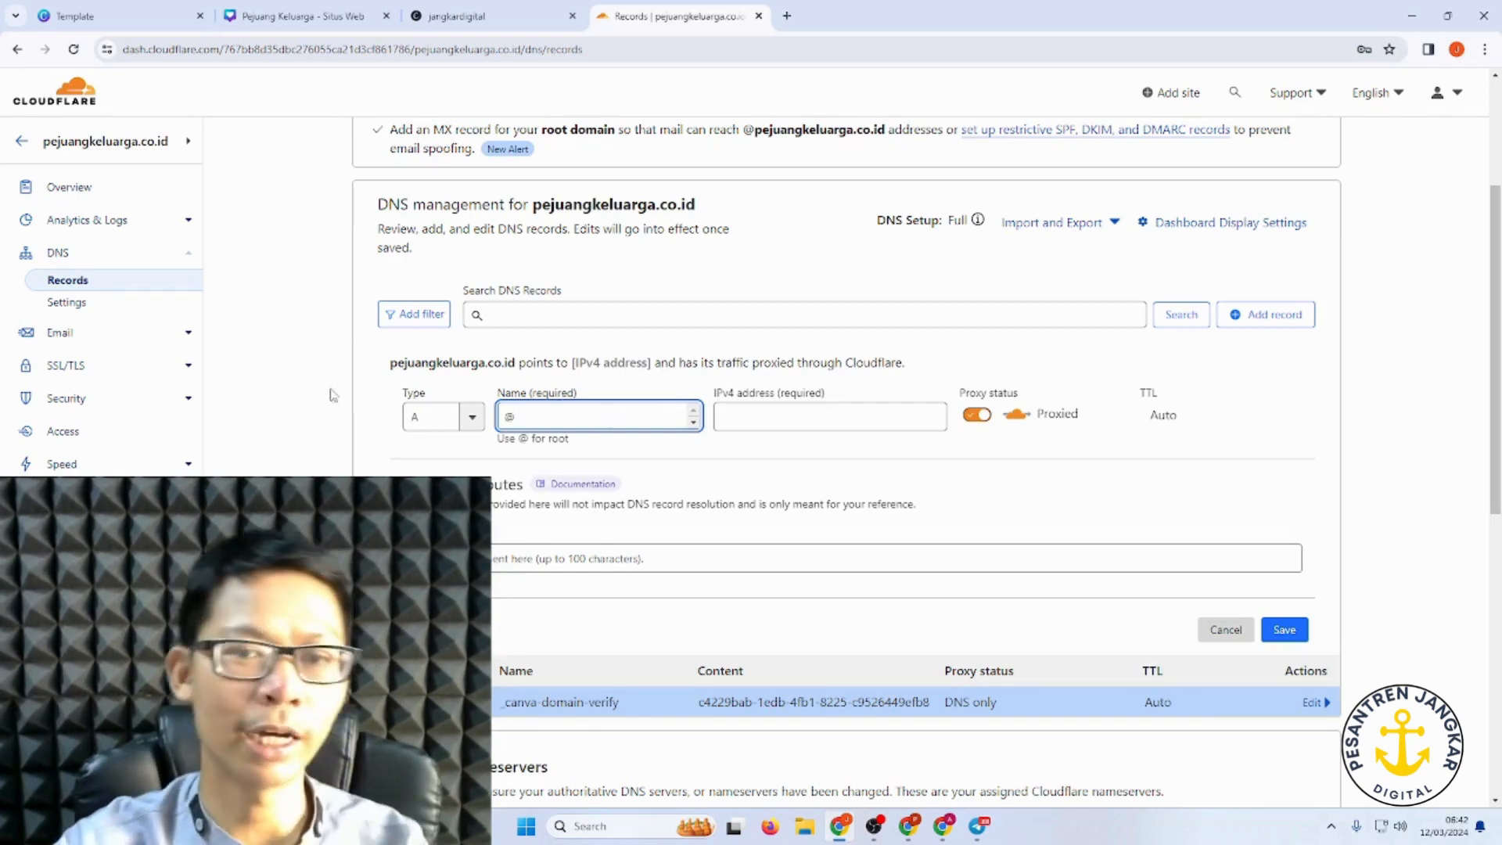
left_click(757, 429)
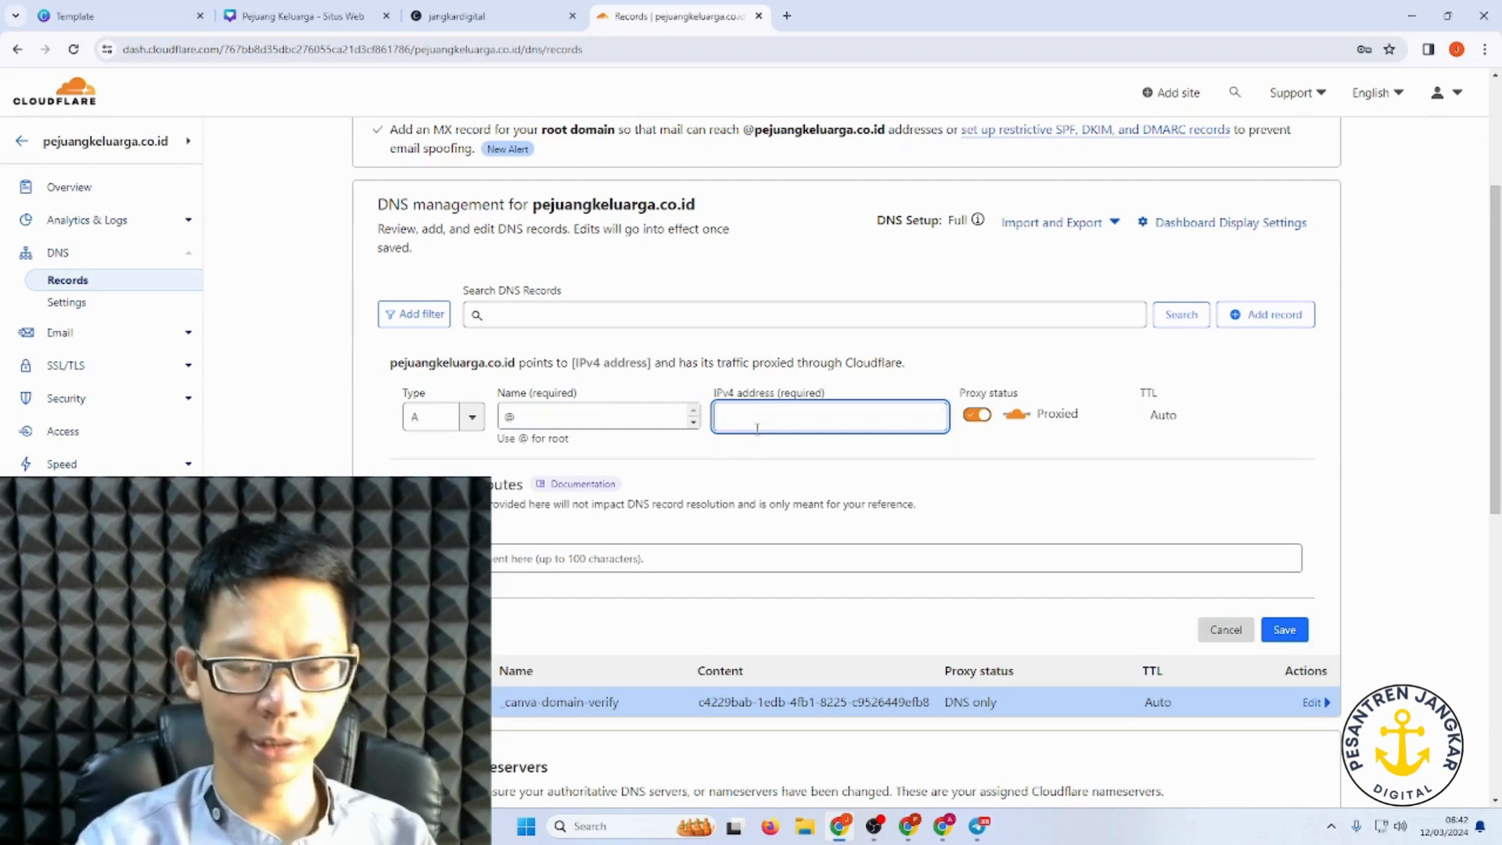
type("103.169.142.0")
left_click(977, 415)
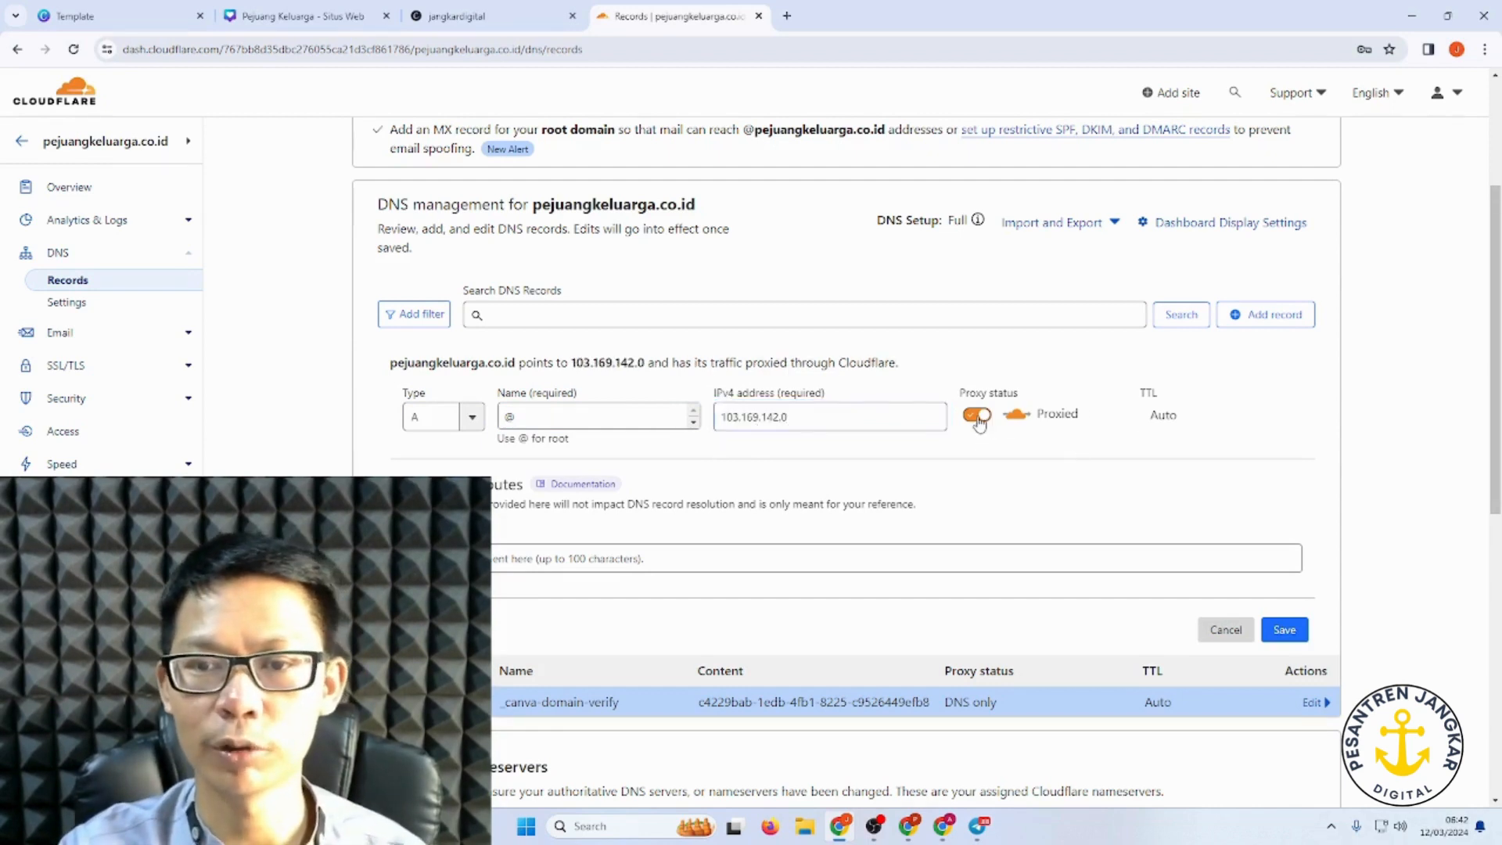
left_click(1278, 632)
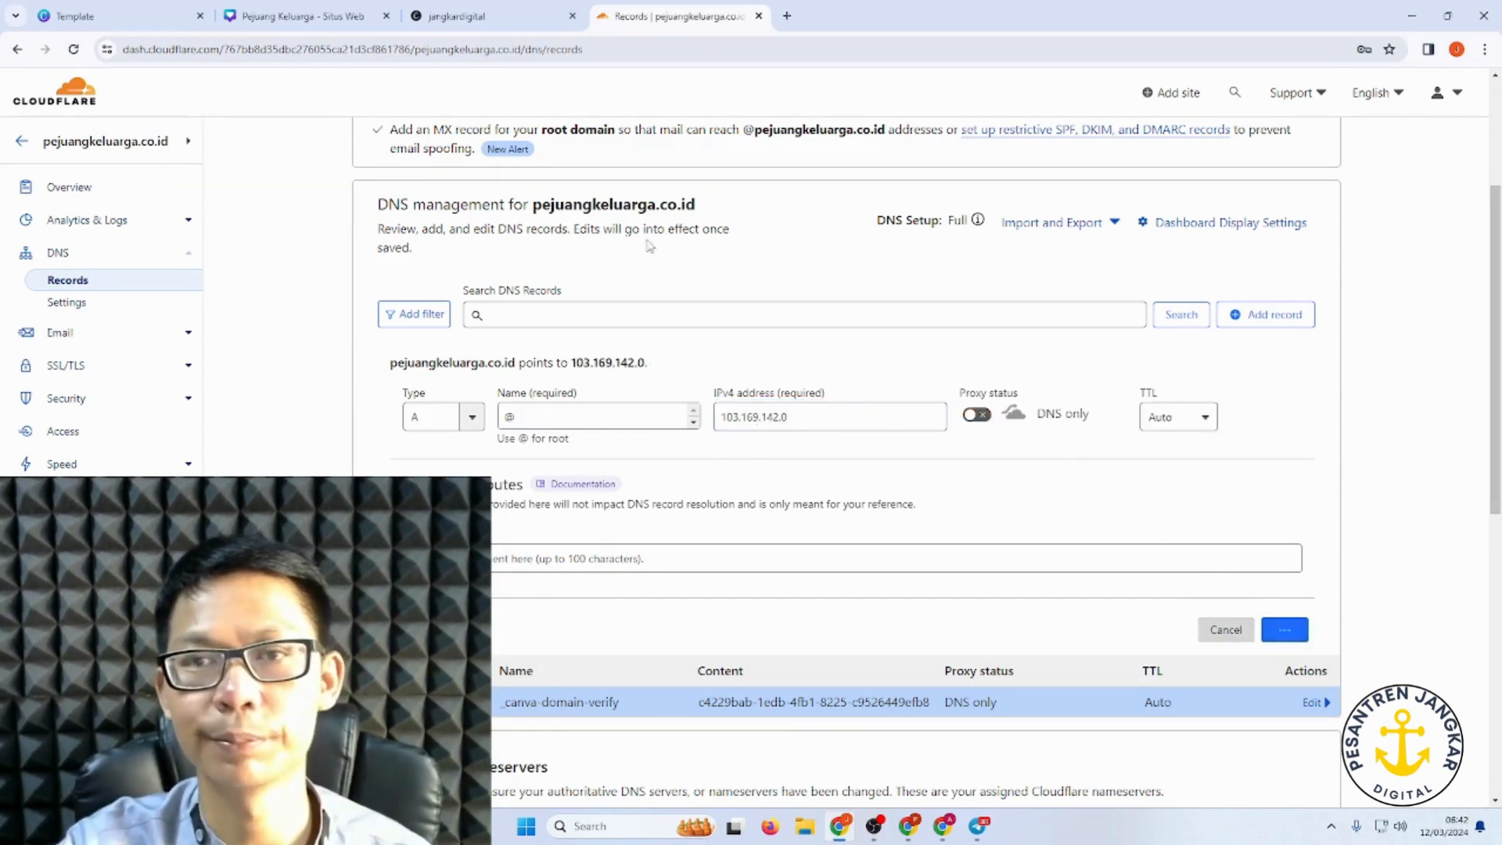
left_click(233, 8)
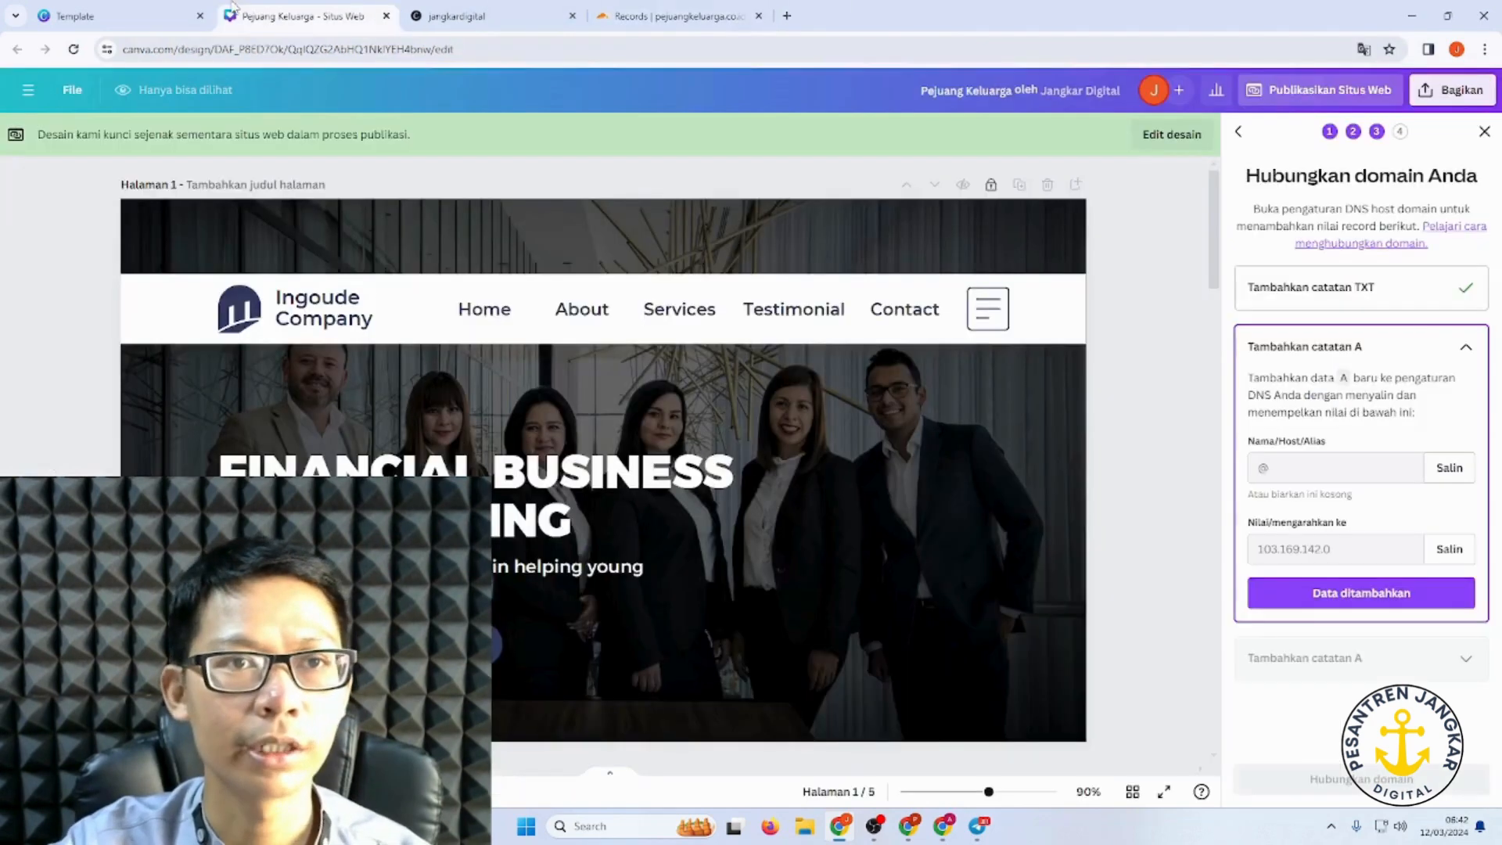
left_click(1358, 593)
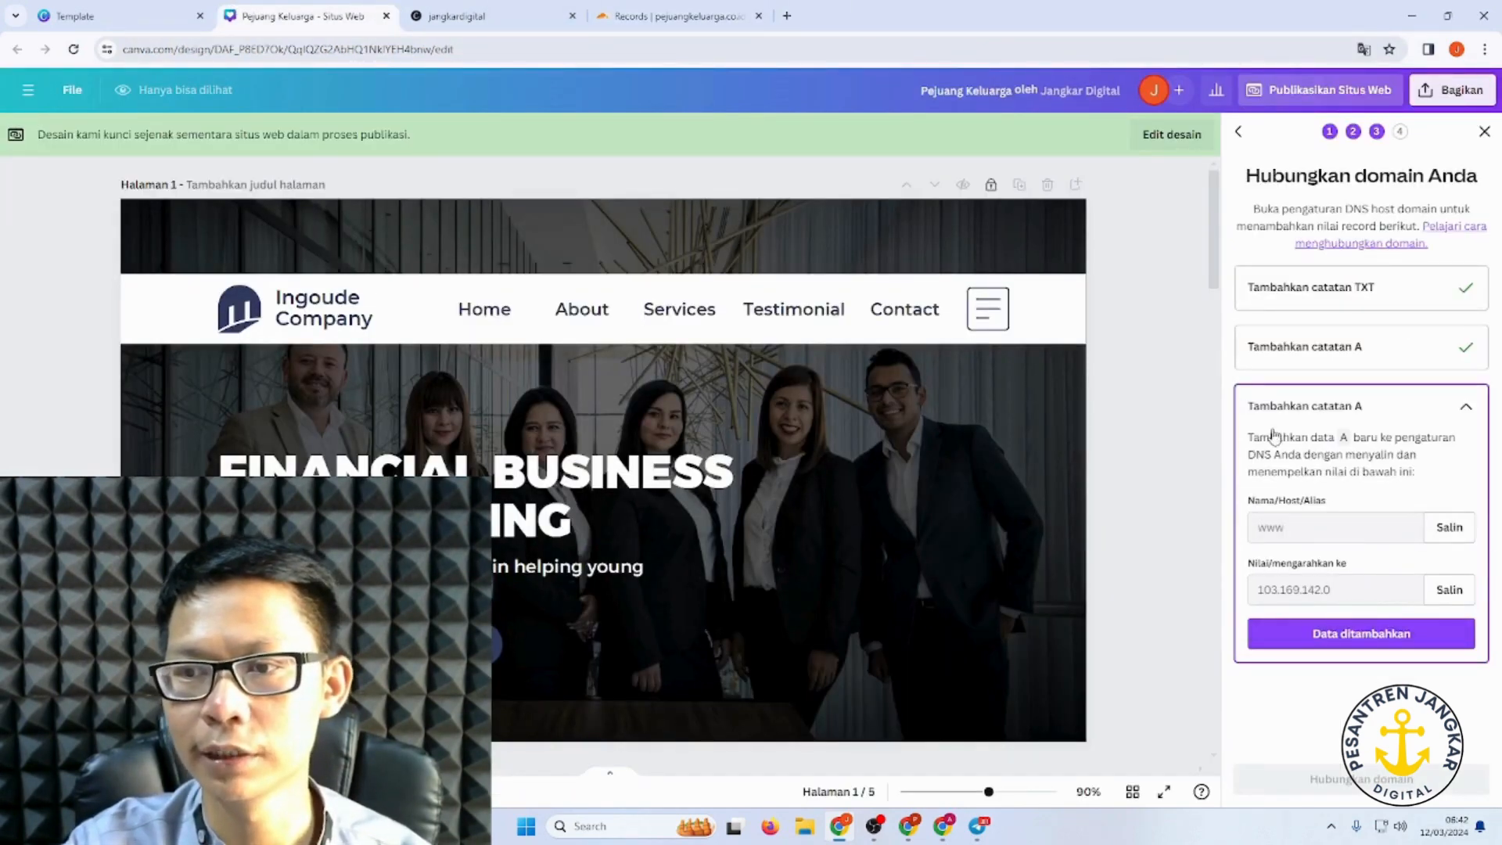
left_click(1459, 535)
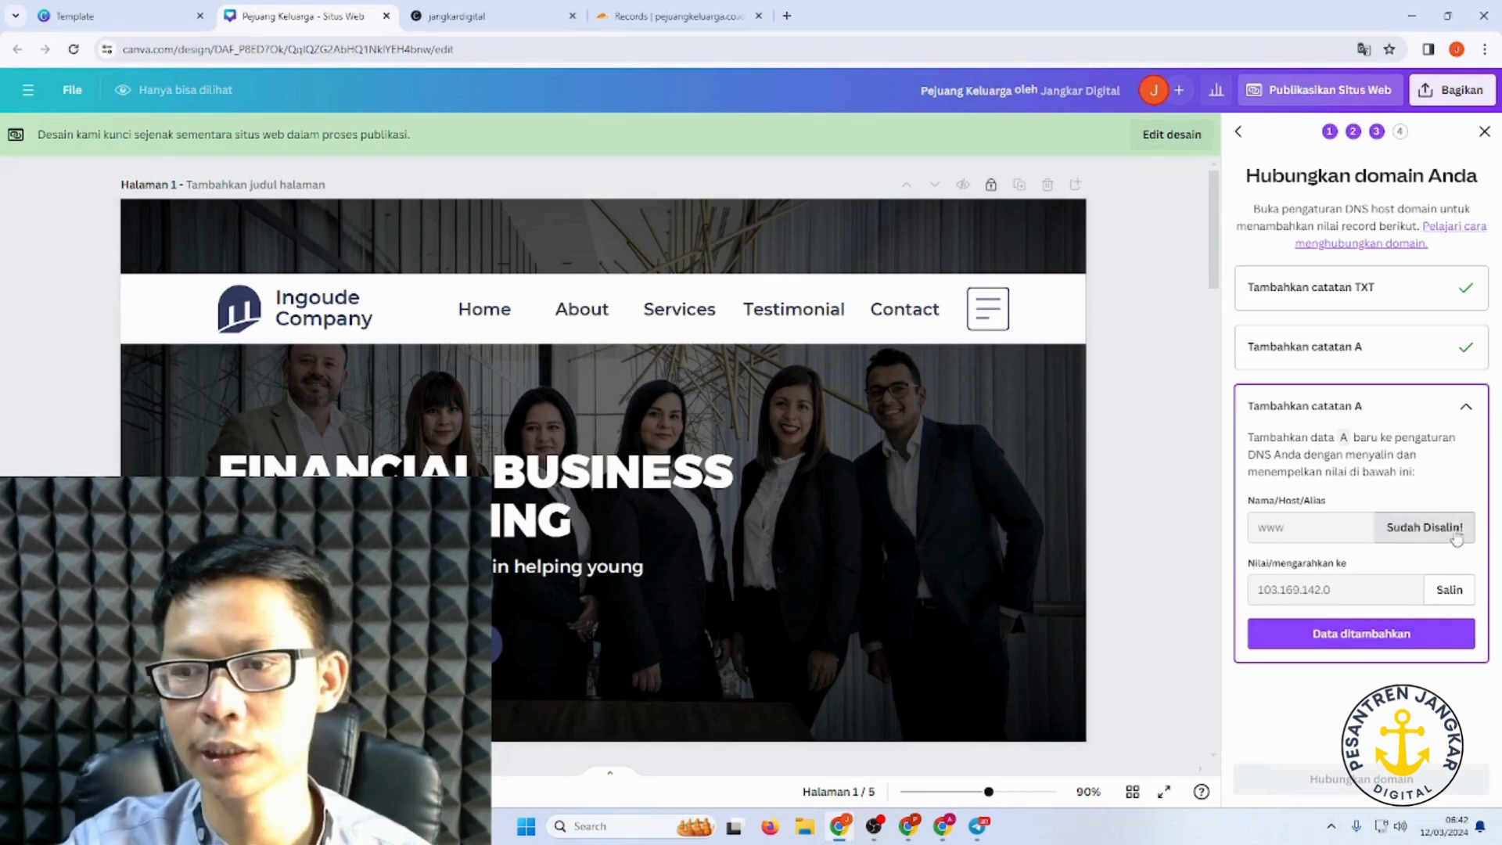
left_click(673, 16)
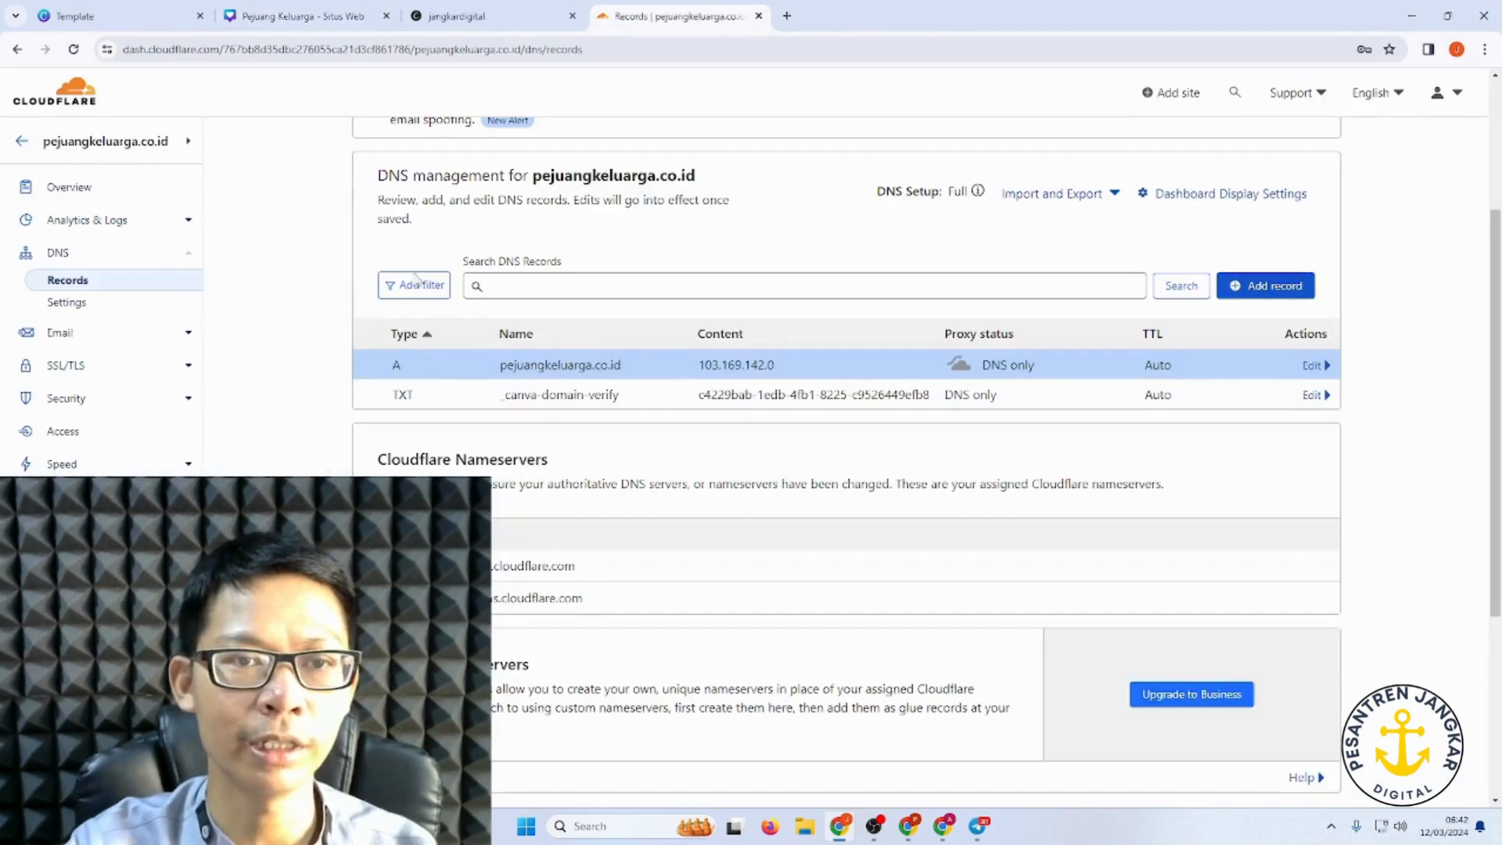
left_click(1275, 285)
left_click(596, 389)
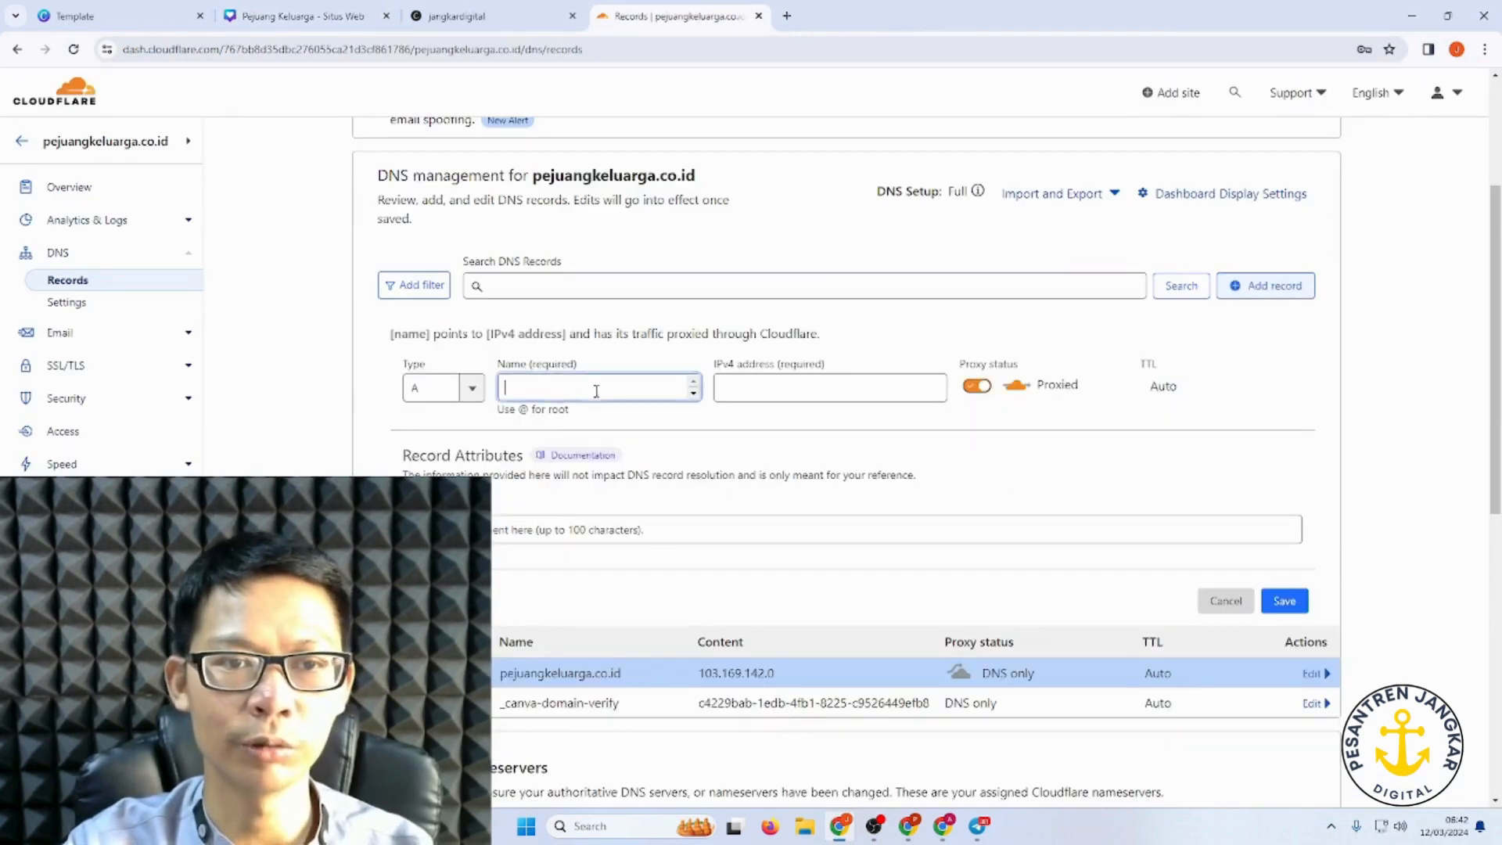
type("www")
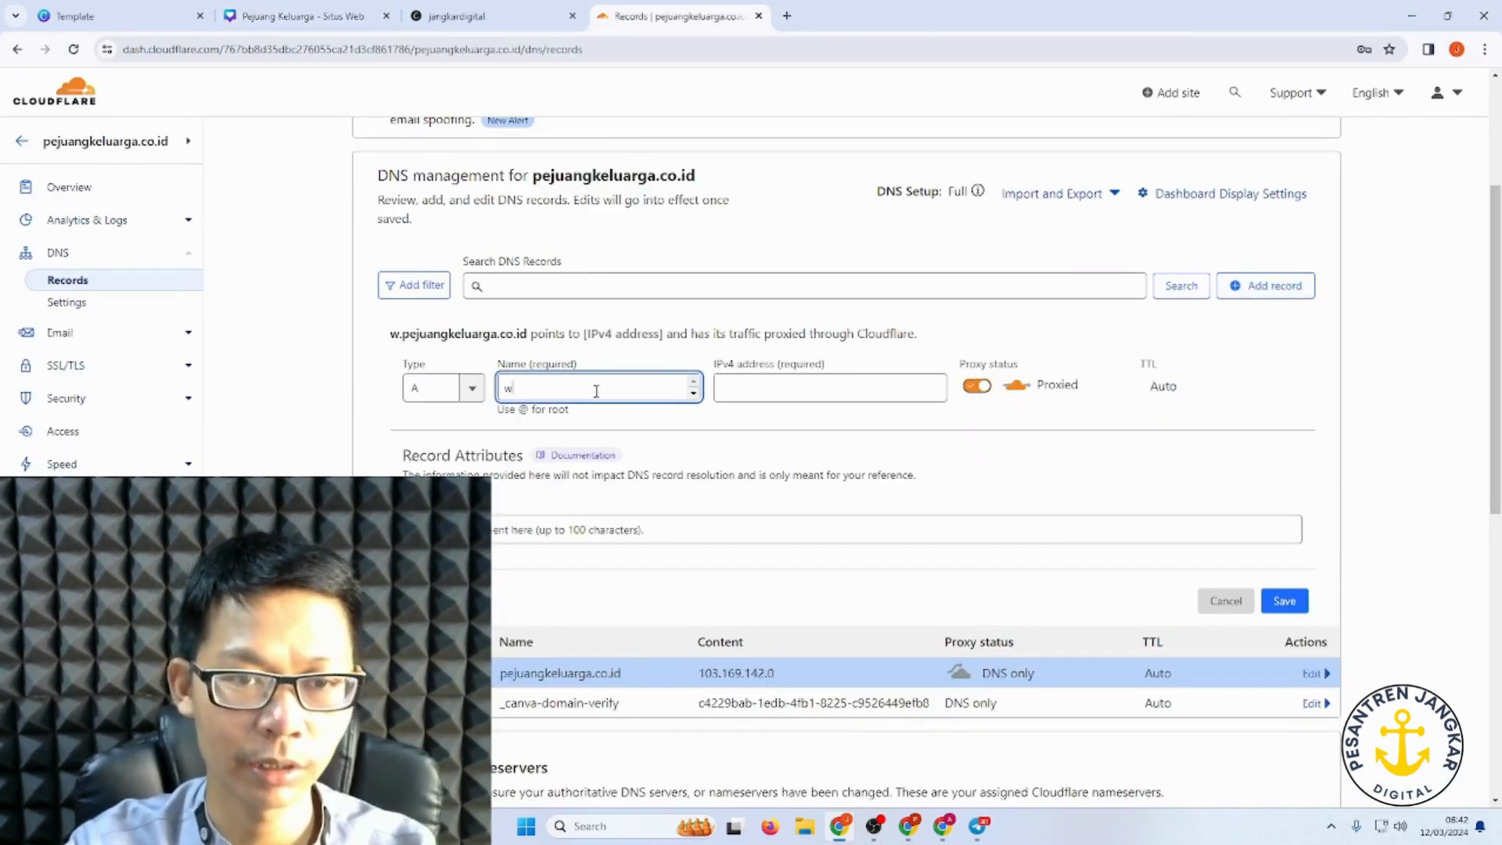
Step: Give the www record IPv4 address 103.169.142.0, DNS only, and save it
left_click(321, 19)
left_click(1449, 590)
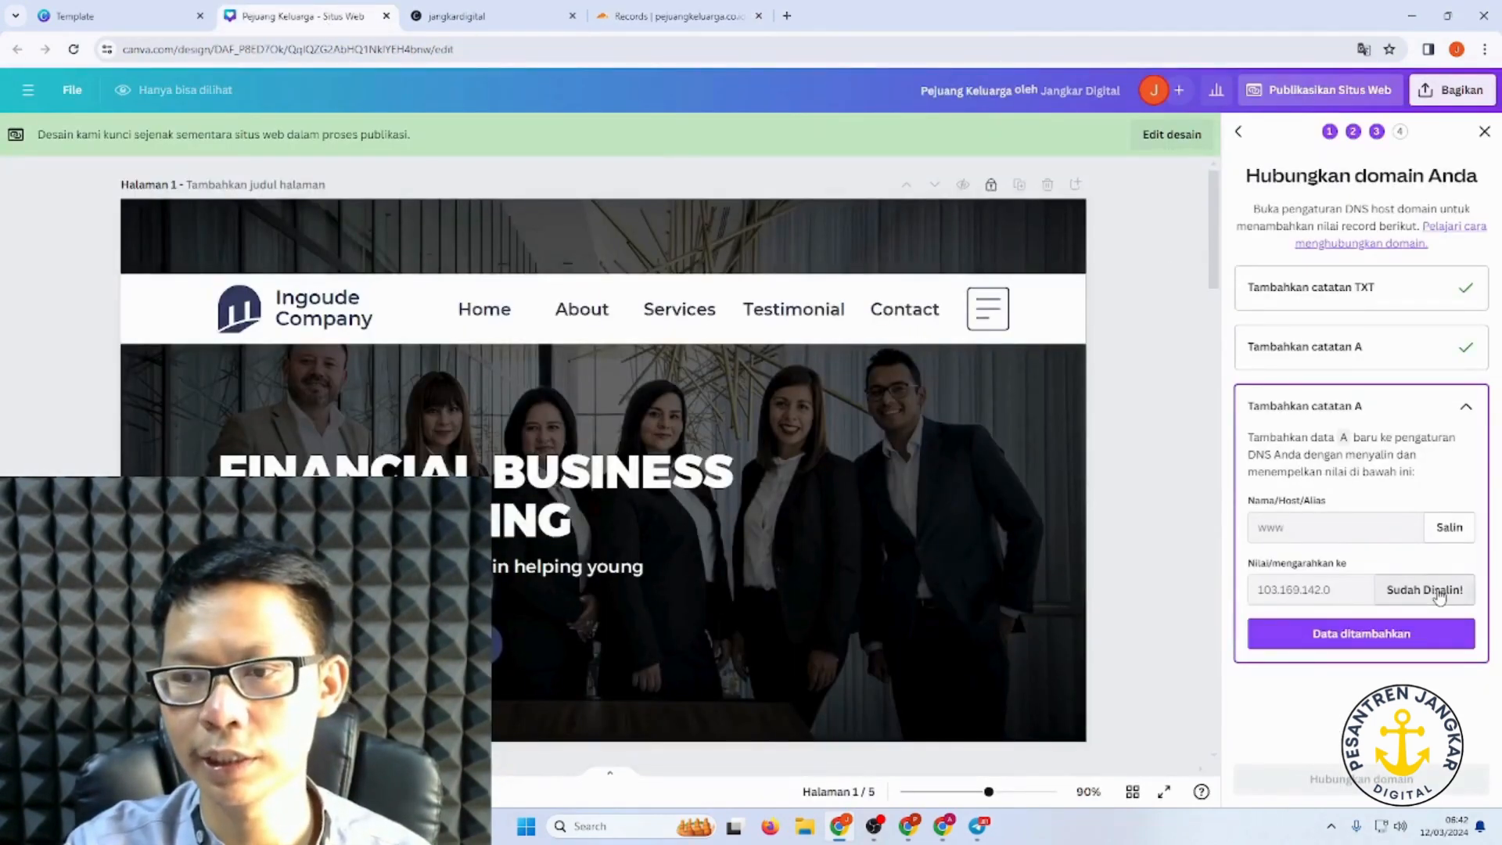
left_click(665, 16)
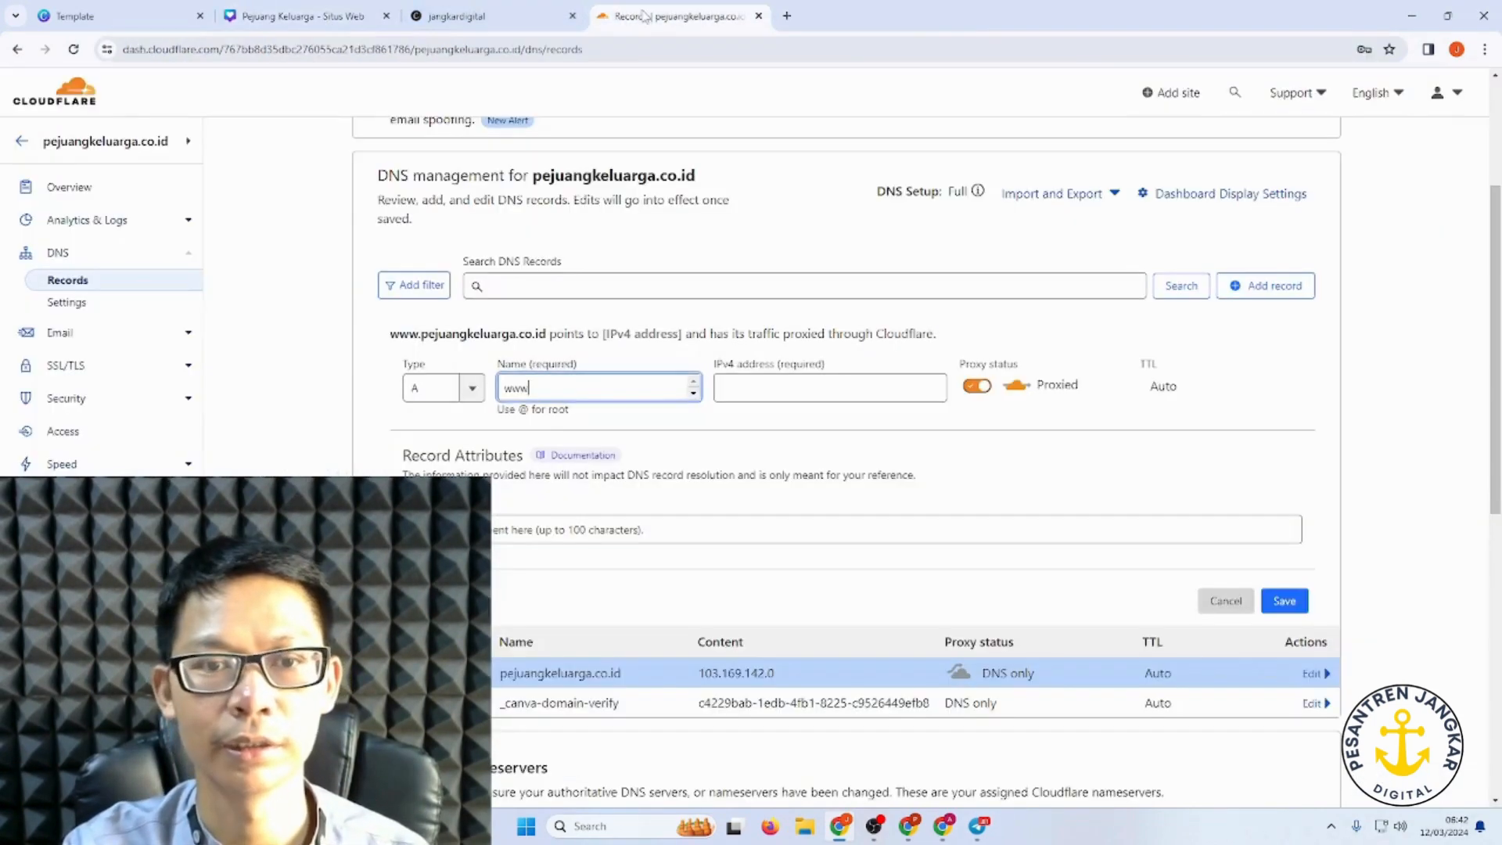
left_click(774, 383)
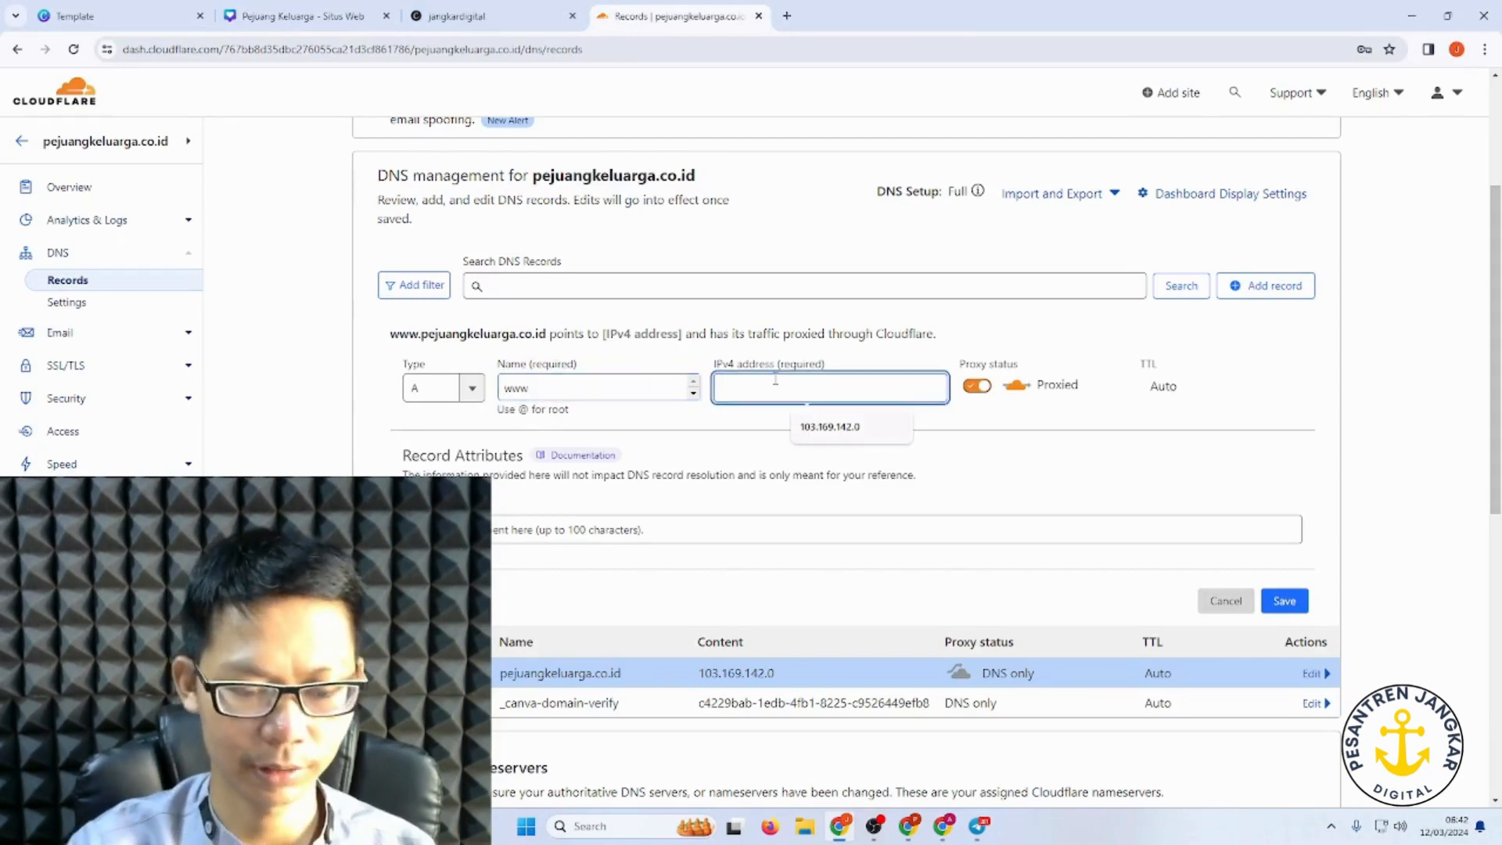
type("103.169.142.0")
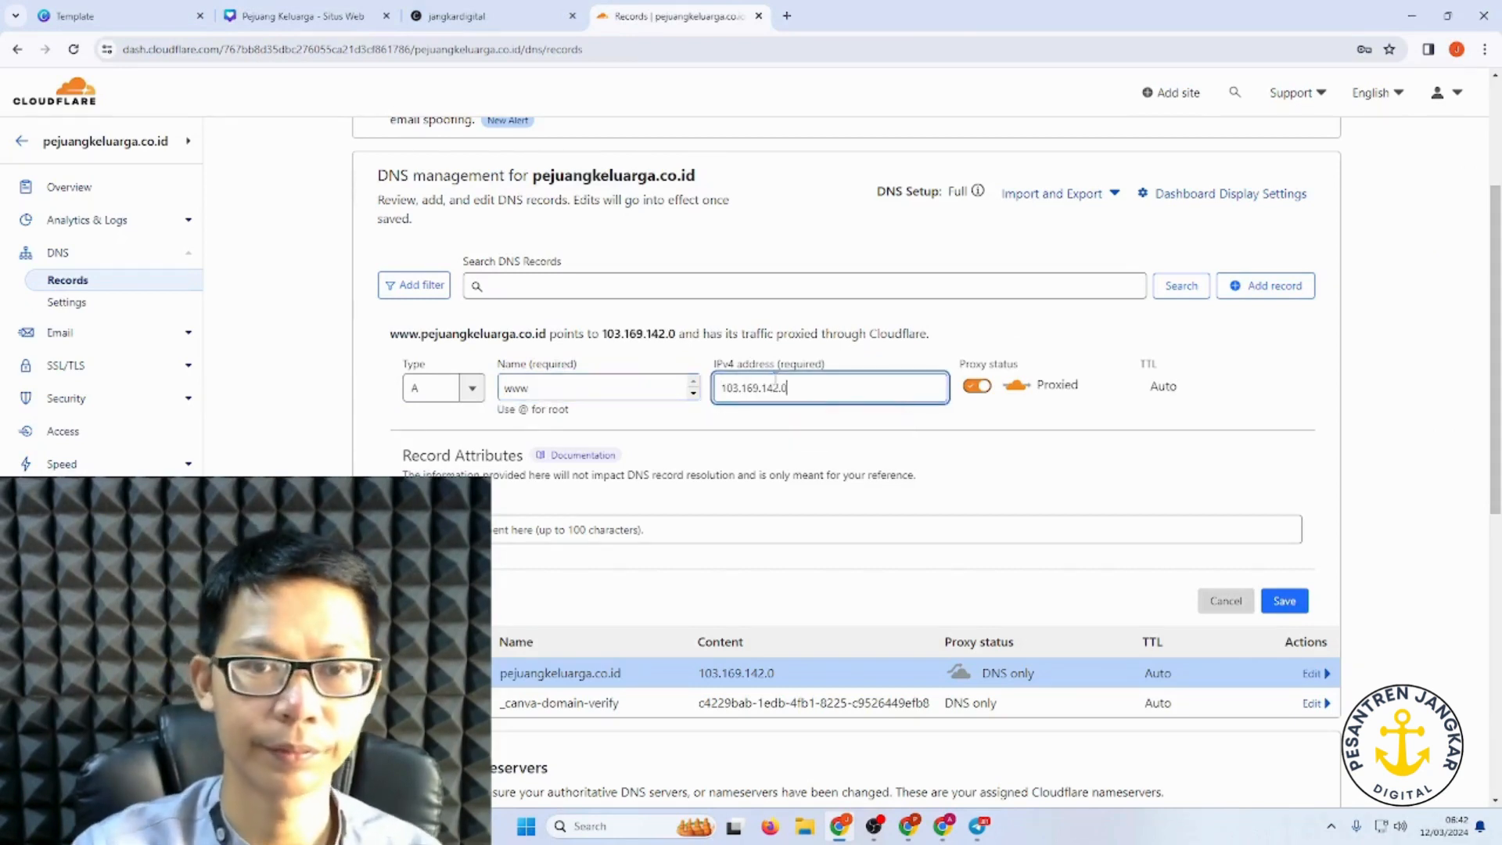
left_click(970, 389)
left_click(1284, 601)
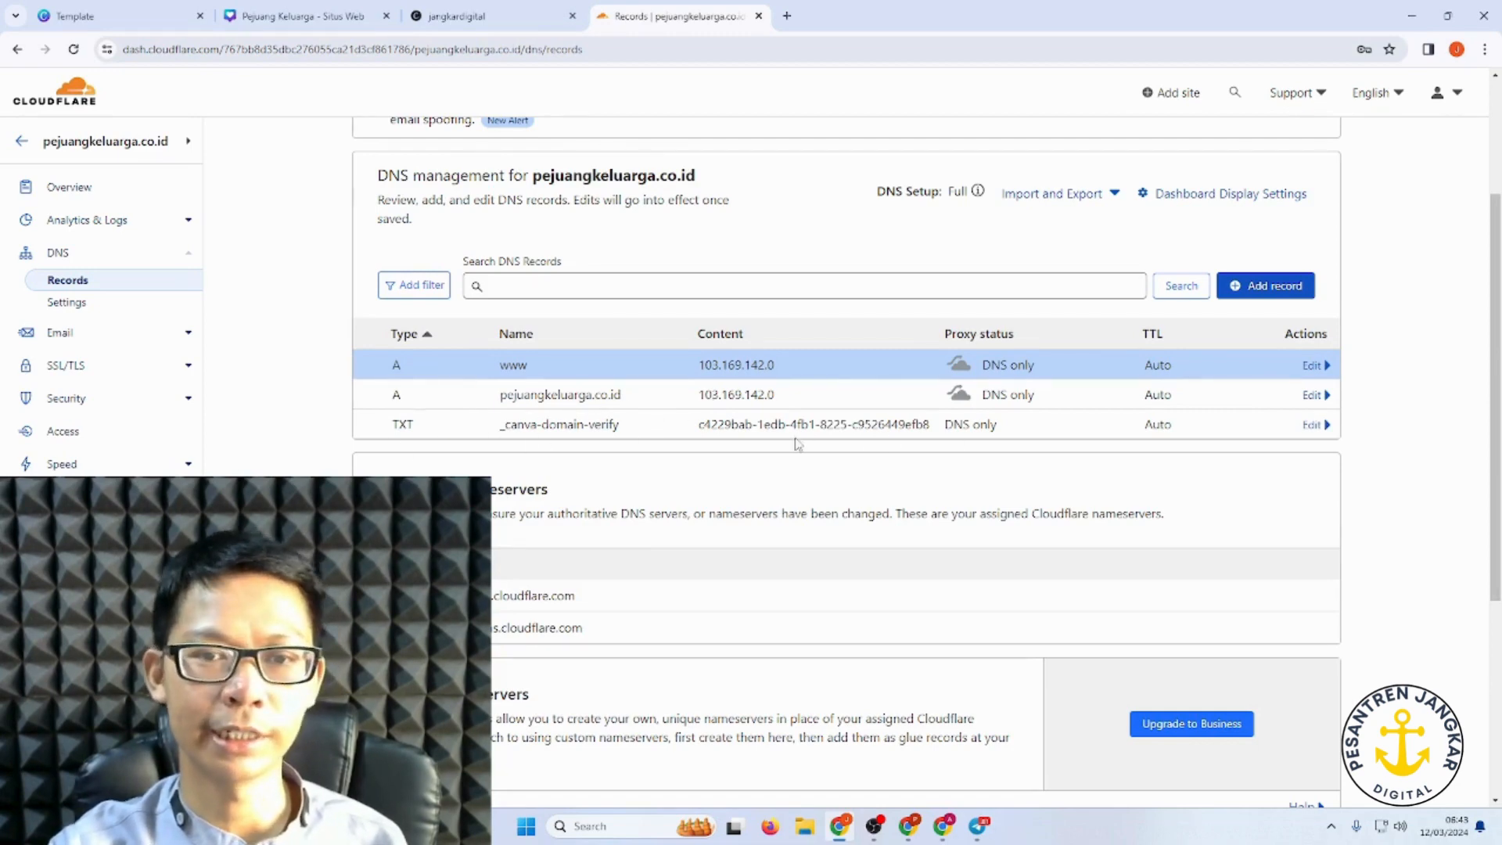
Step: Confirm the www record, connect pejuangkeluarga.co.id, publish the site and preview it
left_click(301, 16)
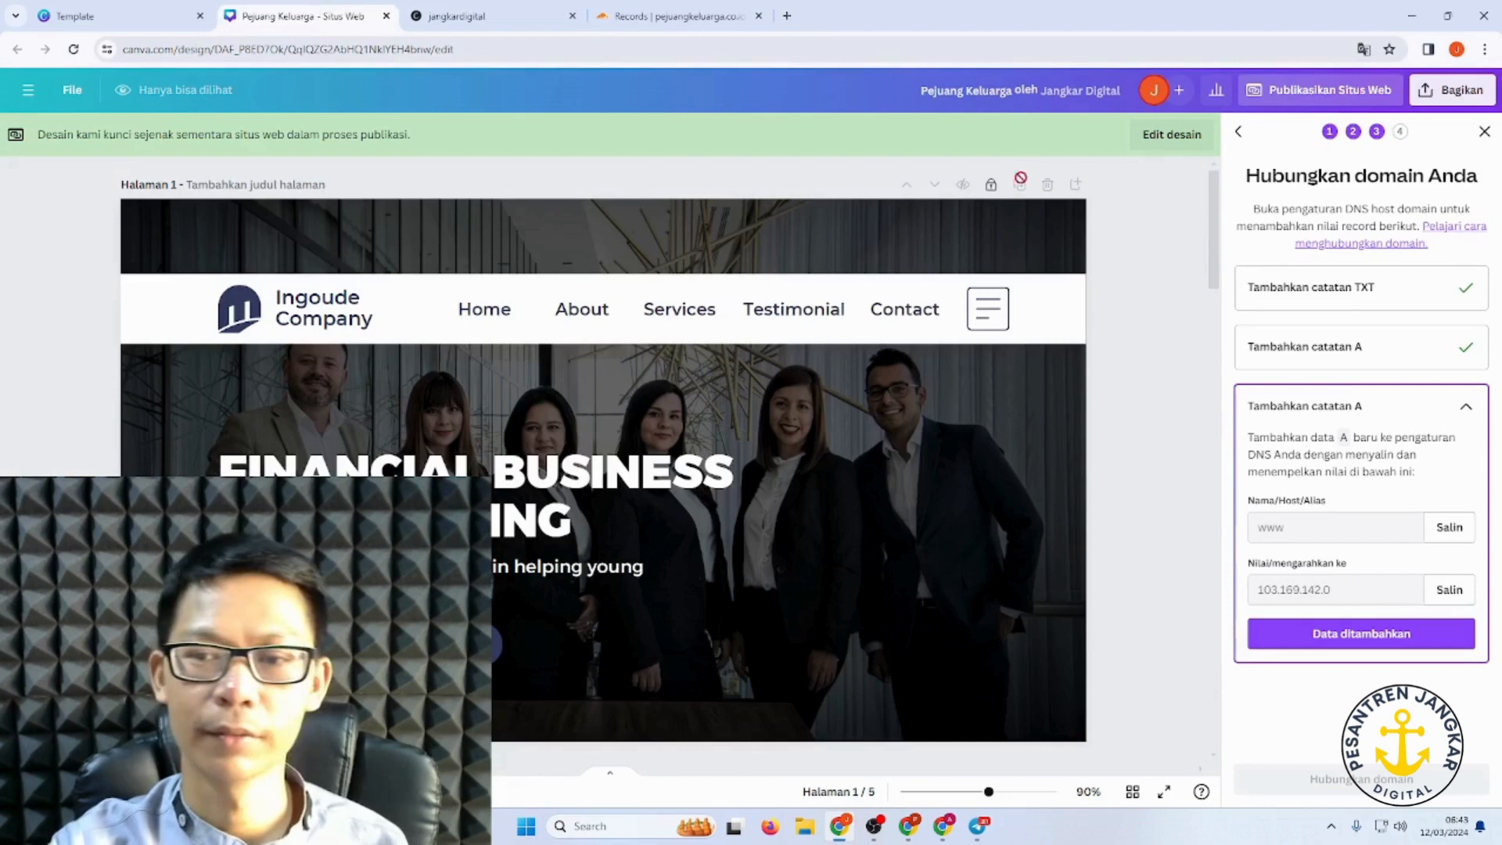
left_click(1347, 638)
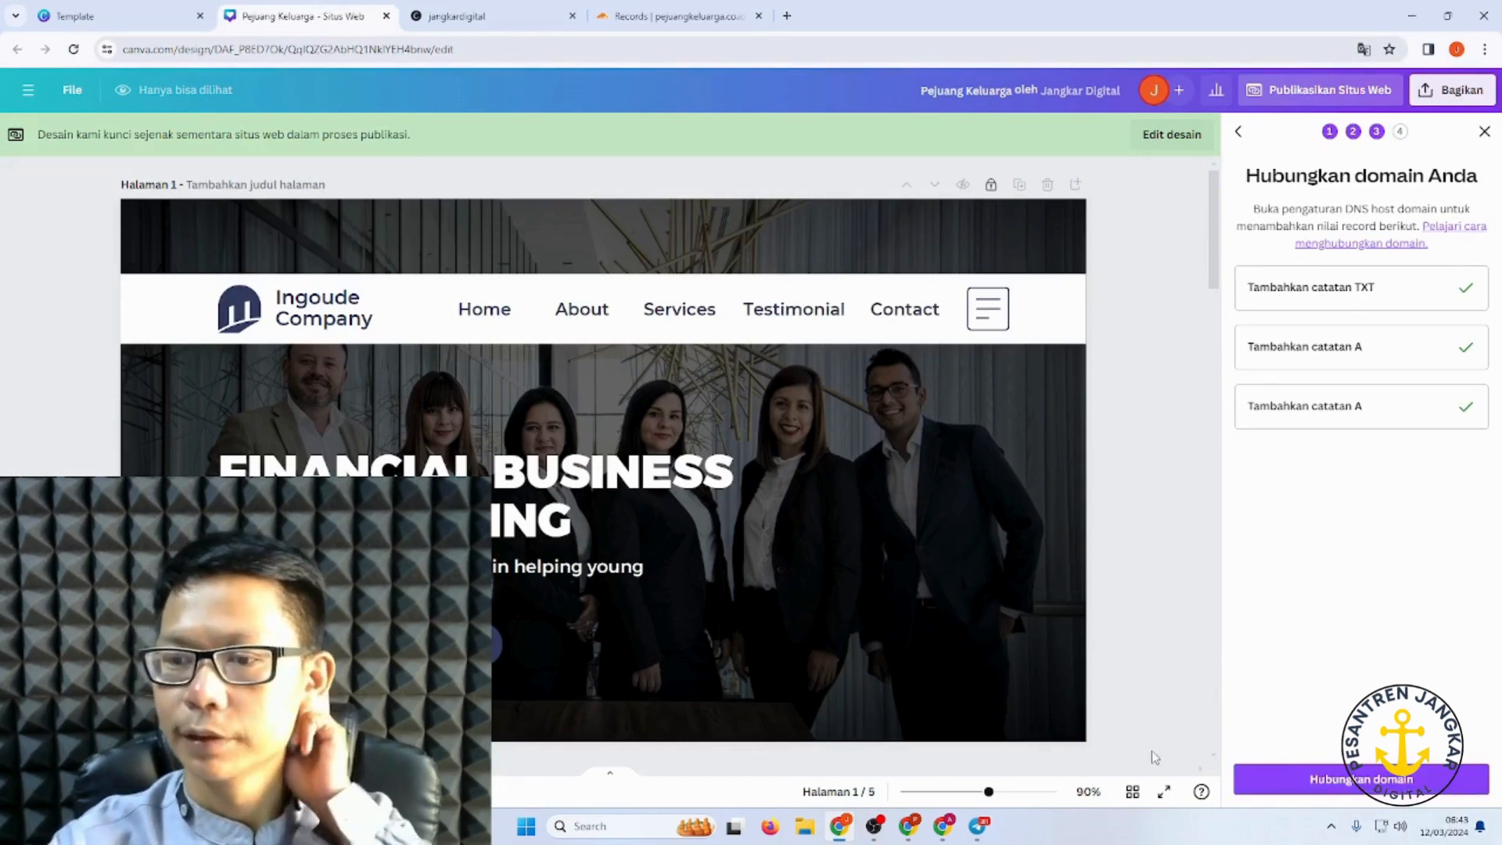
left_click(1361, 779)
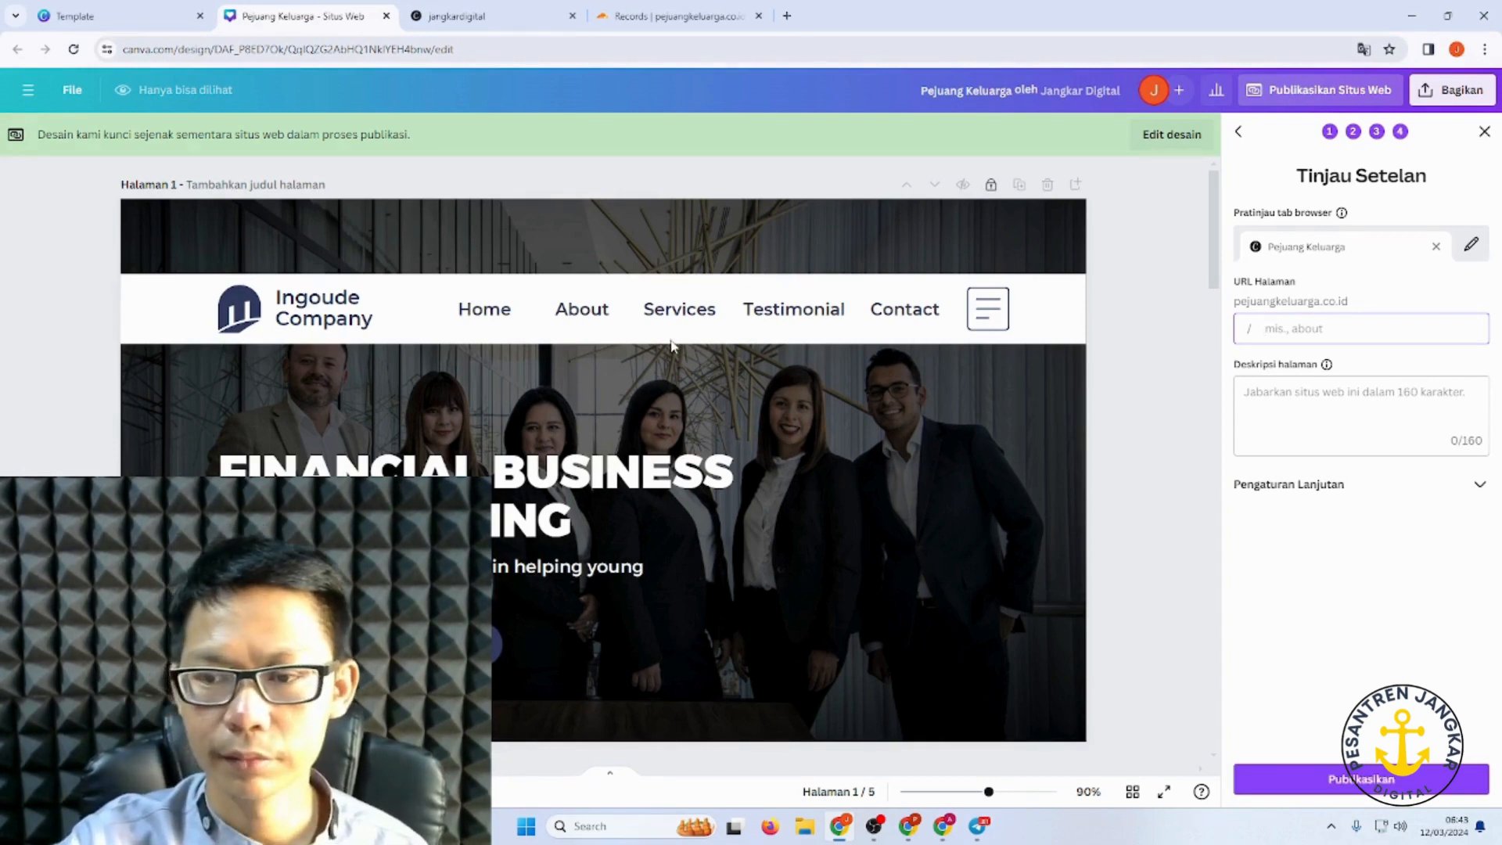
left_click(1365, 774)
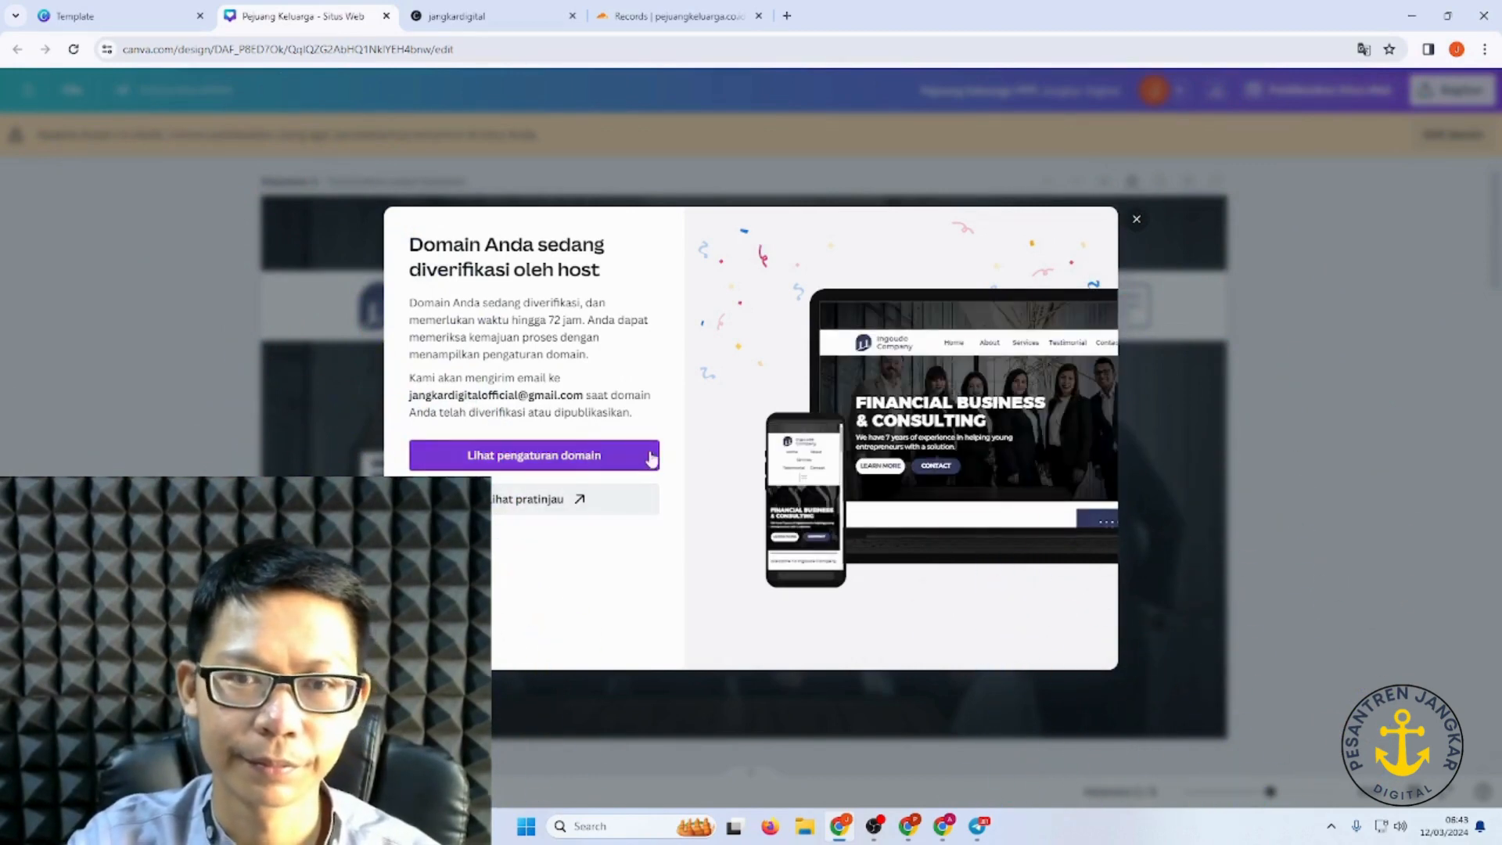
left_click(564, 501)
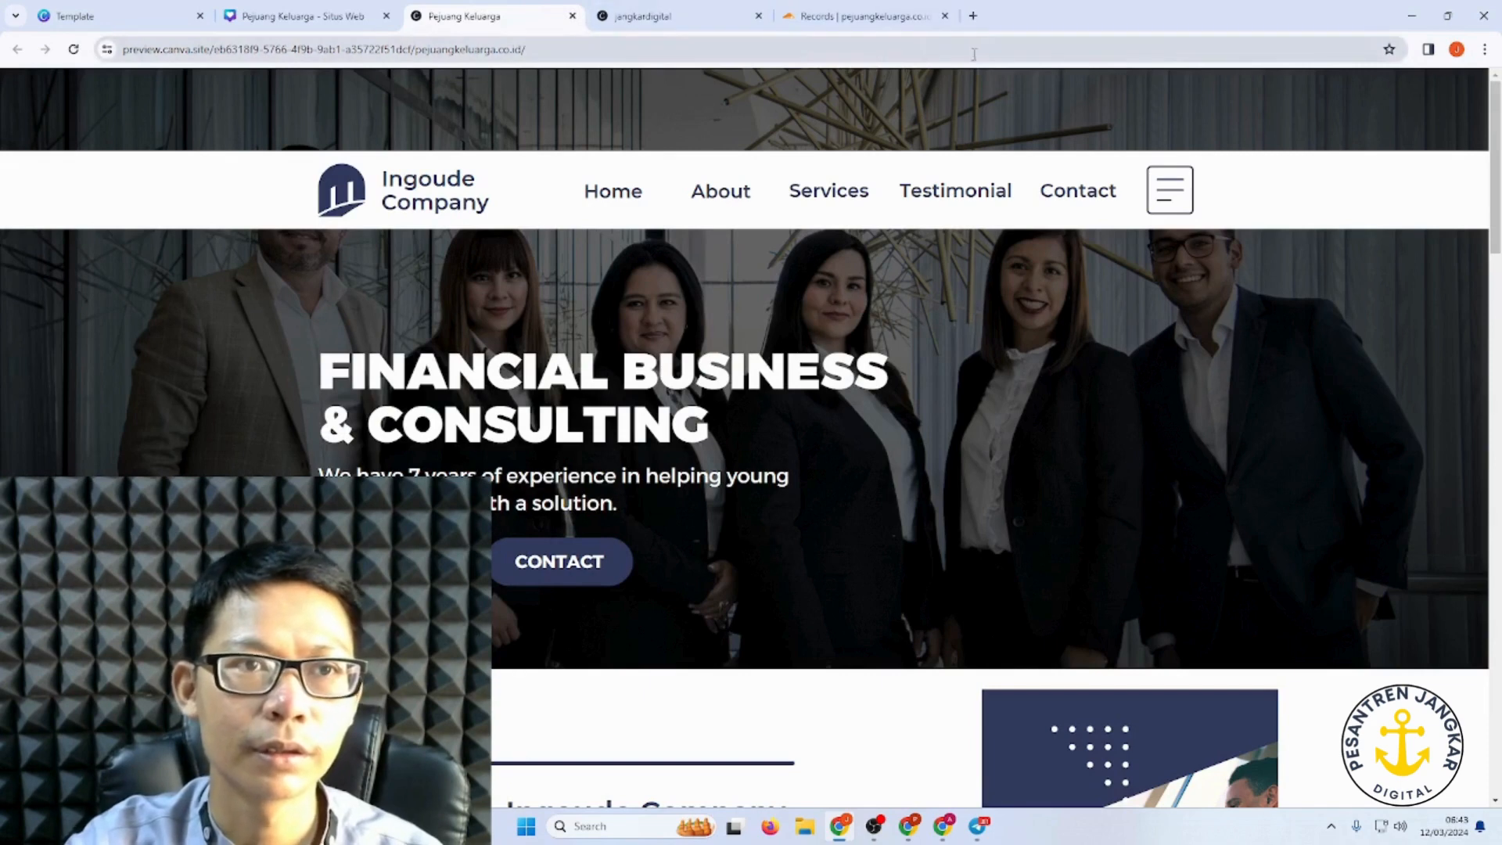
left_click(973, 15)
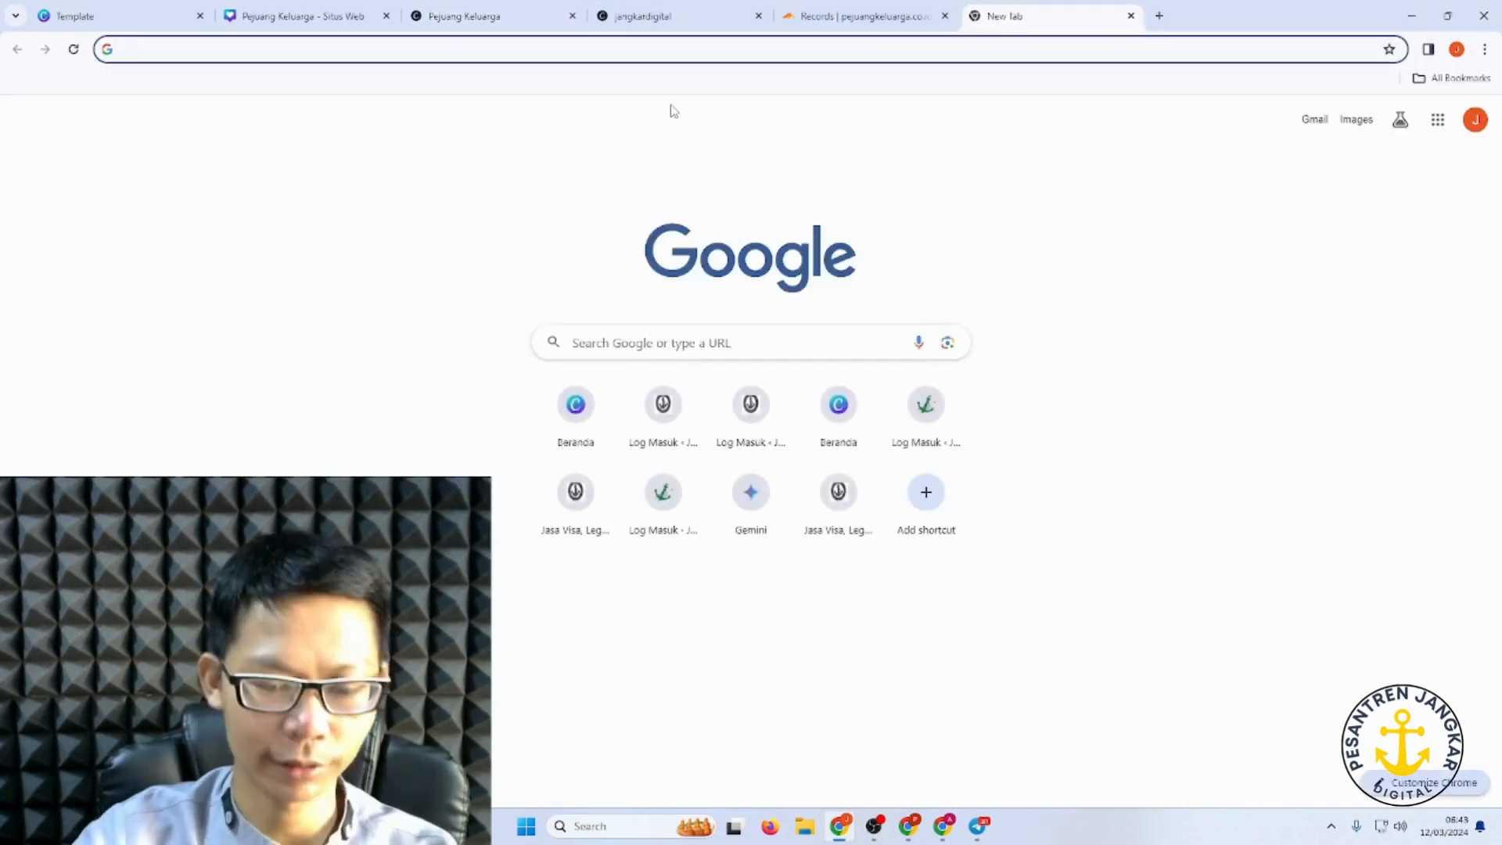
Step: Load pejuangkeluarga.co.id and reveal its full https address on the 404 page
type("pejuang")
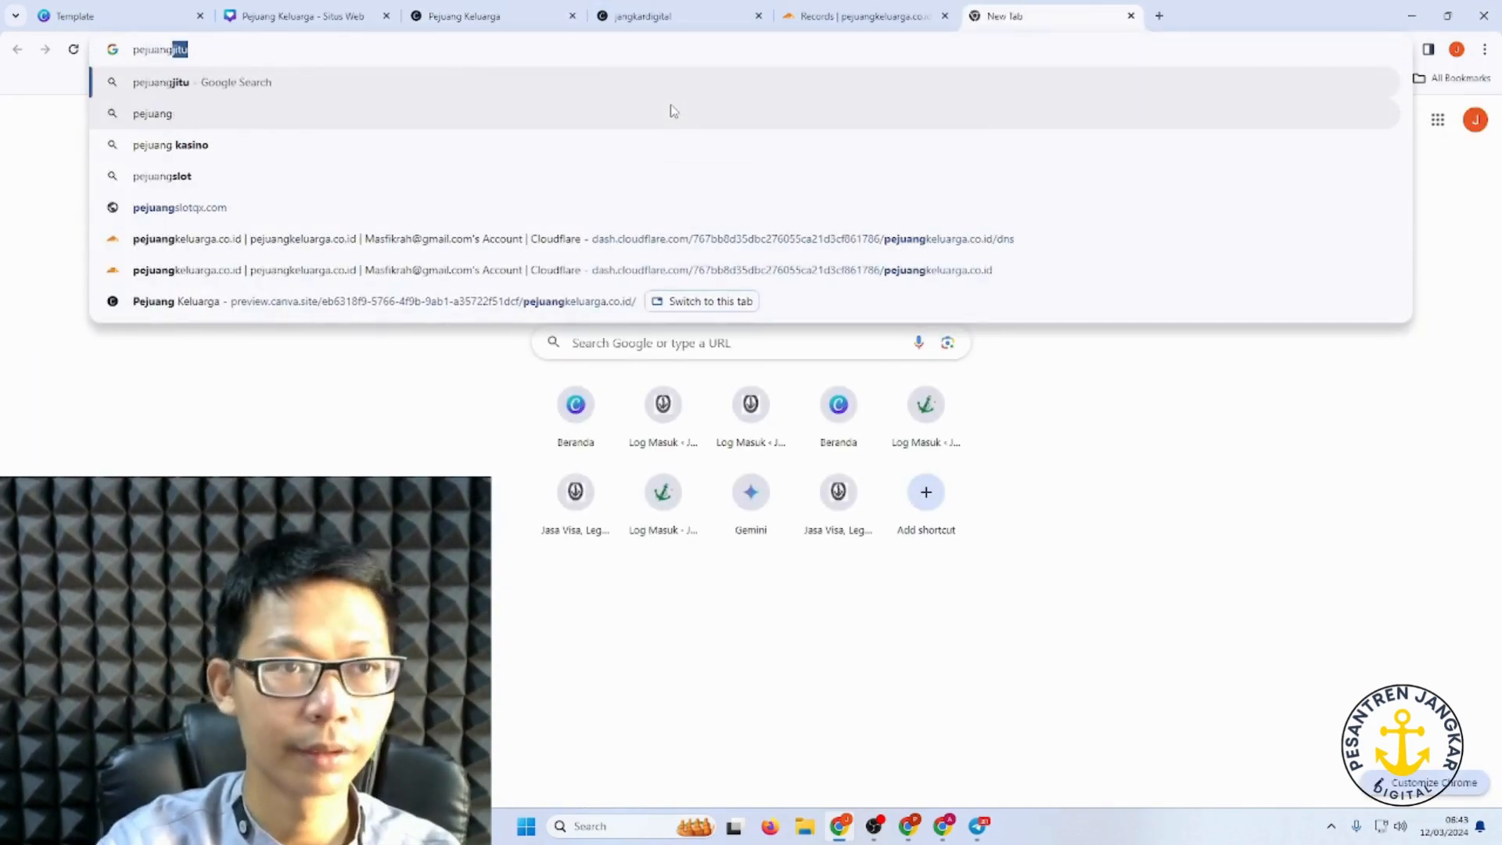
type("kelu")
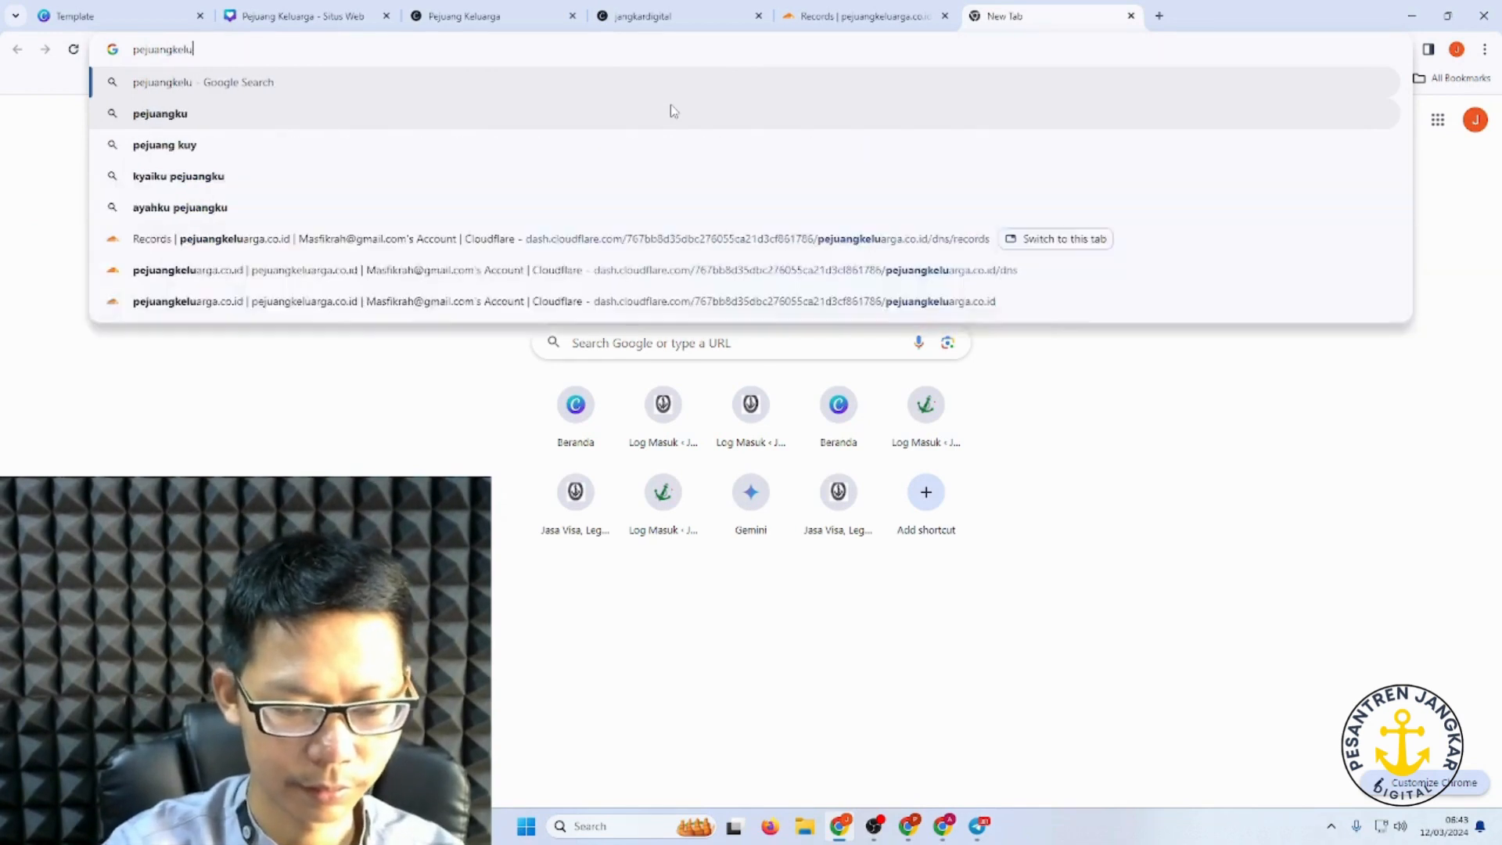
type("arga.co")
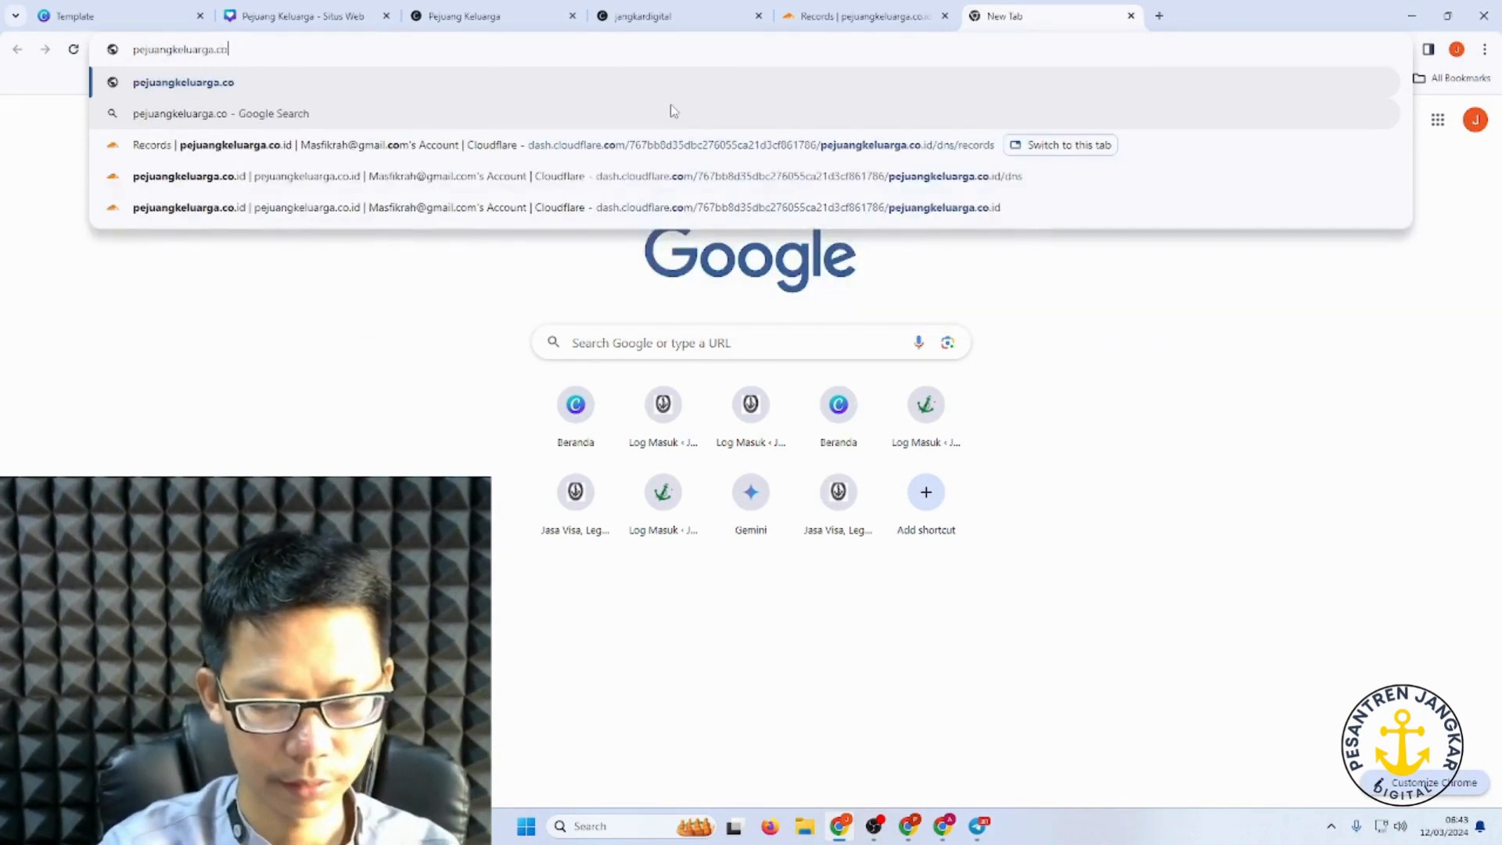
type(".id")
key("Return")
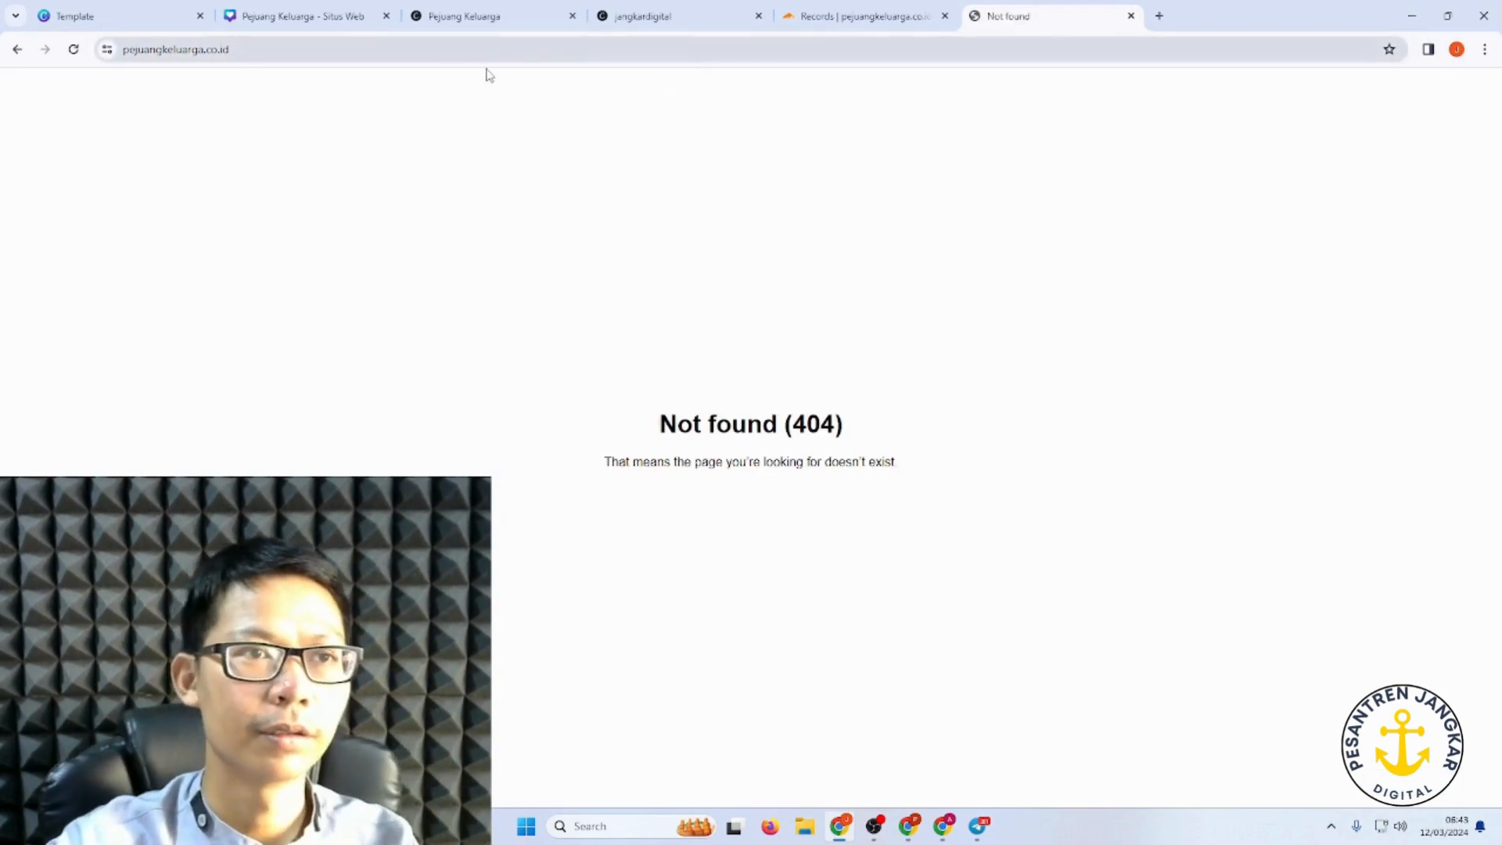
left_click(296, 41)
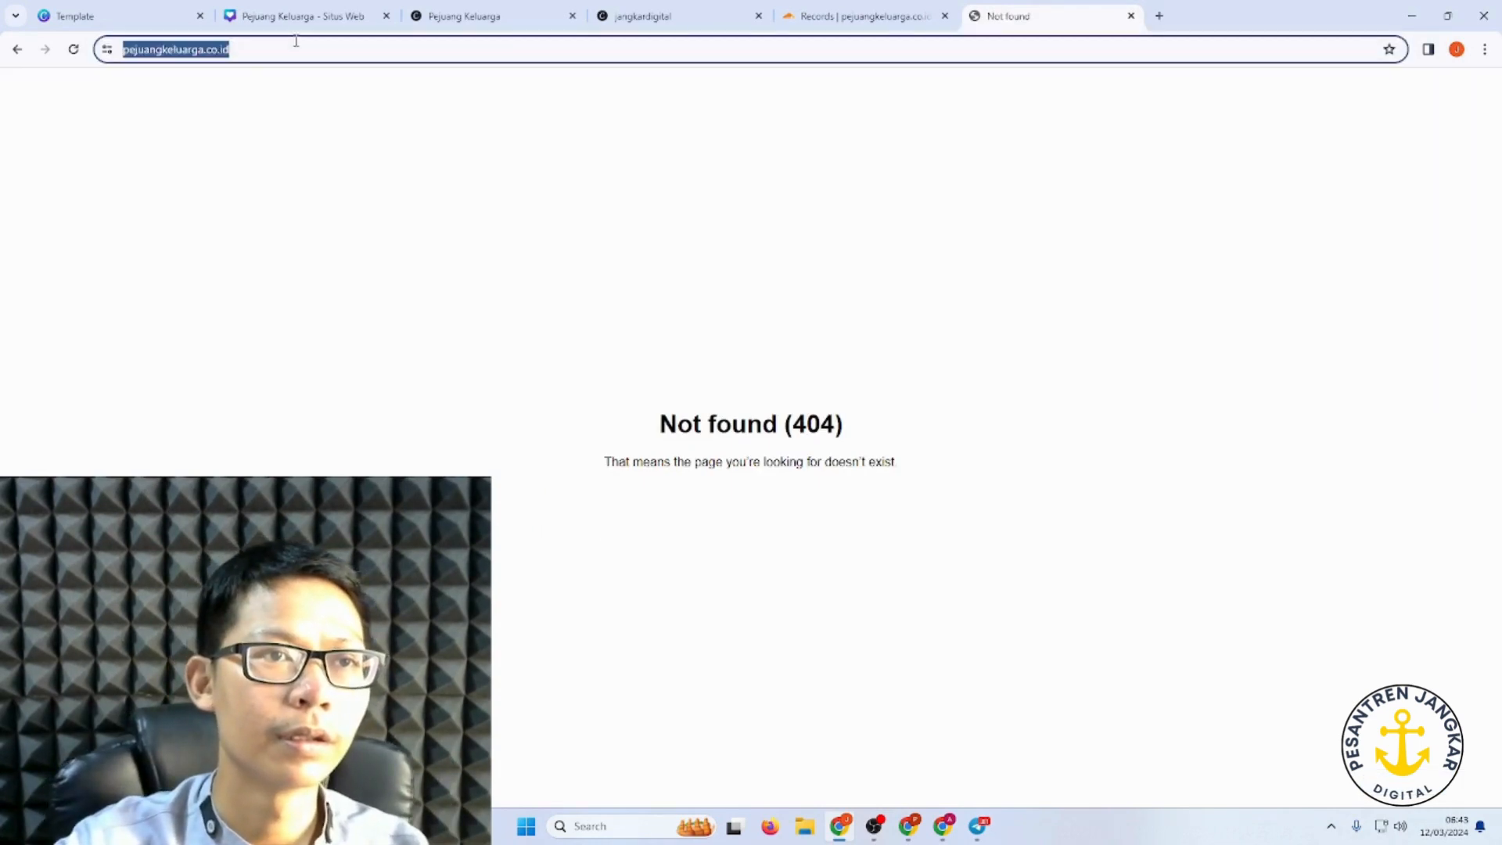
left_click(300, 42)
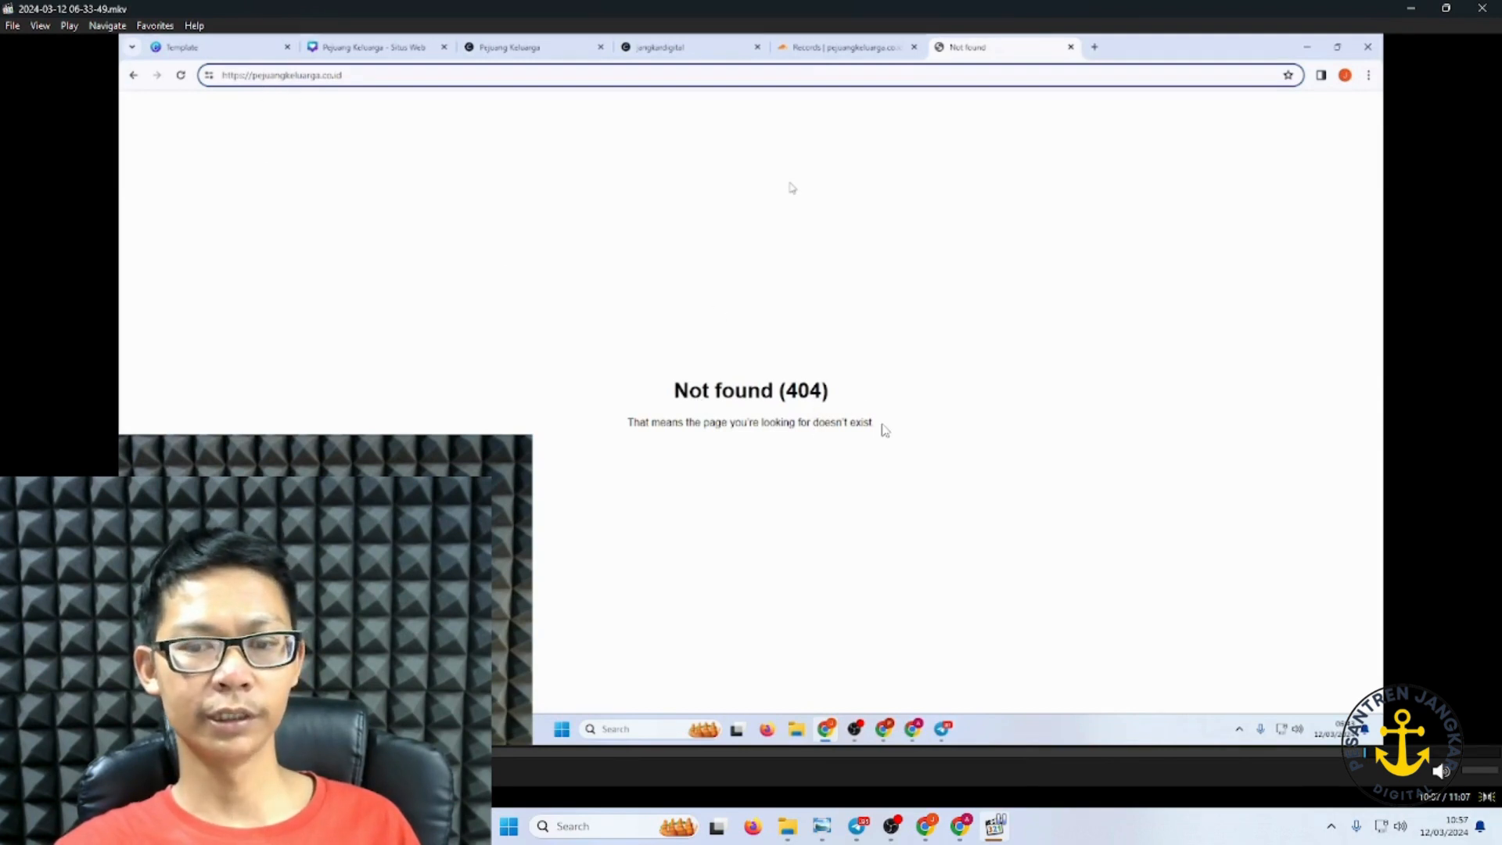
Step: Open the live site via Lihat situs web in Canva's 'Situs web Anda sekarang sudah aktif' email
left_click(925, 826)
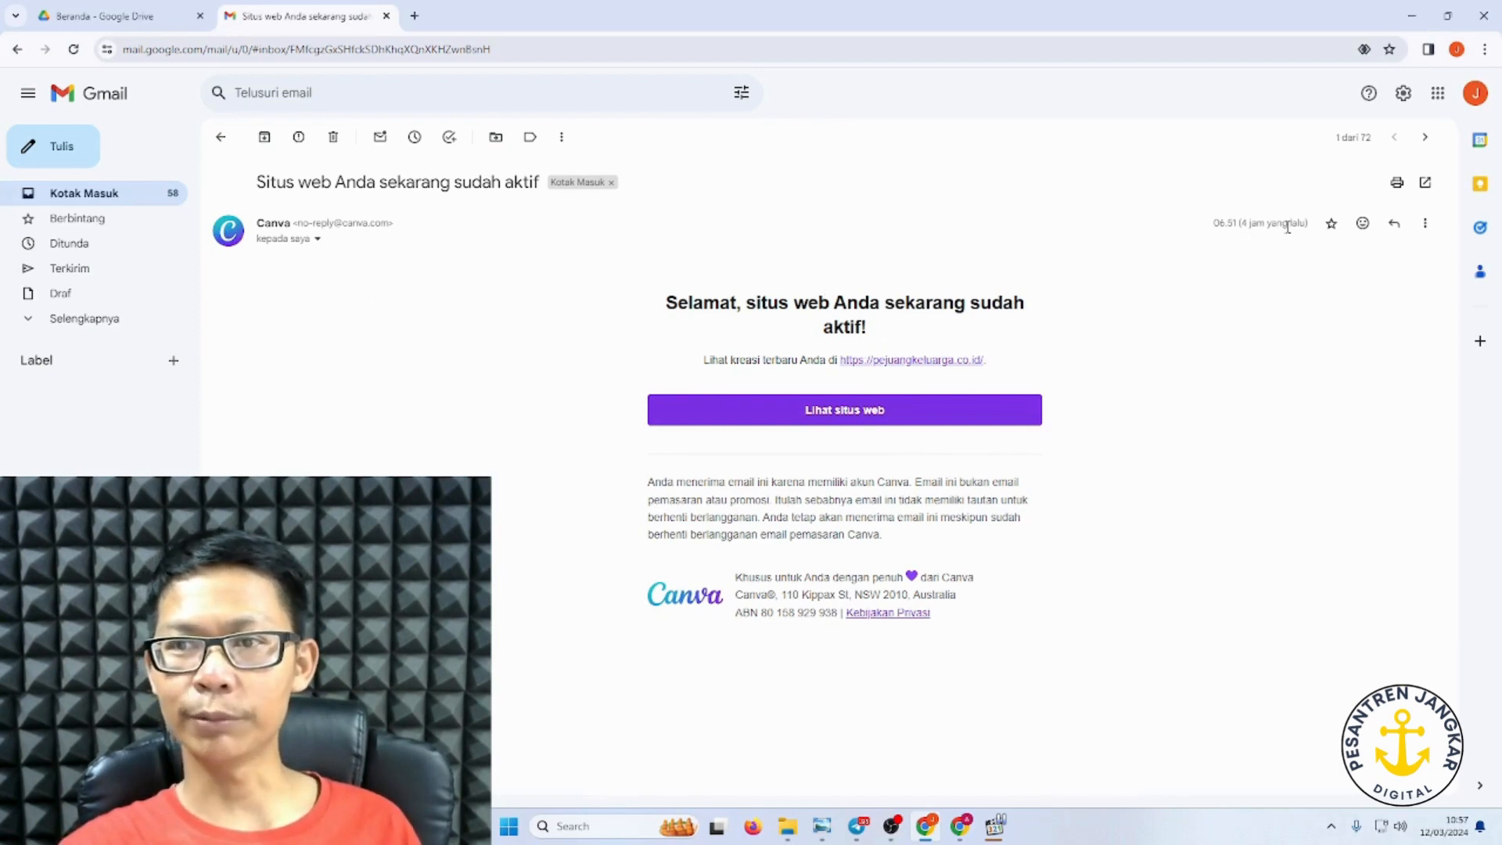
mouse_move(1215, 225)
left_mouse_down()
mouse_move(1363, 227)
mouse_move(1233, 242)
left_mouse_up()
left_click(1233, 235)
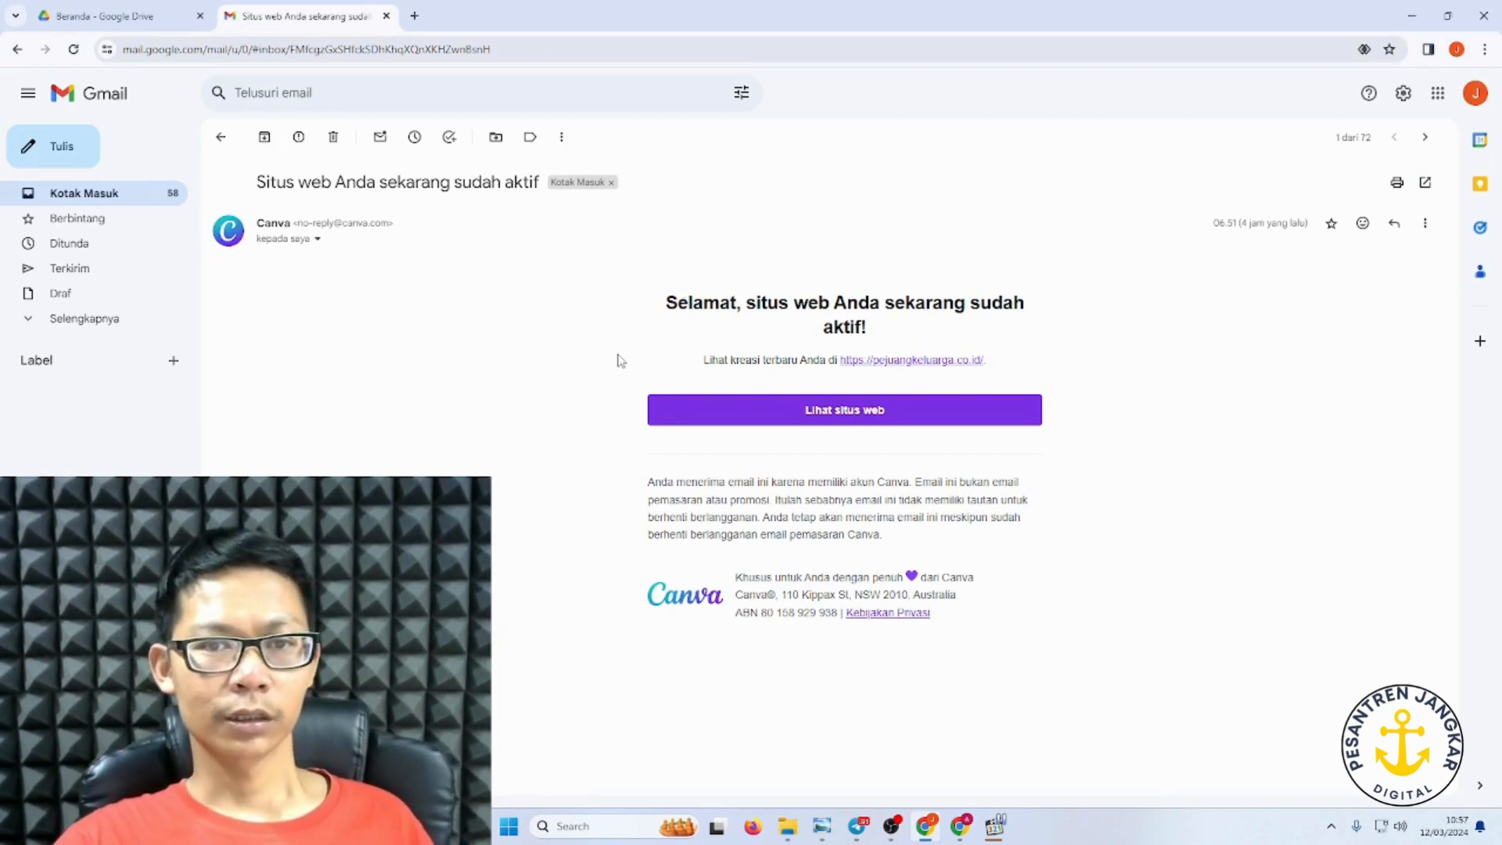
left_click(867, 413)
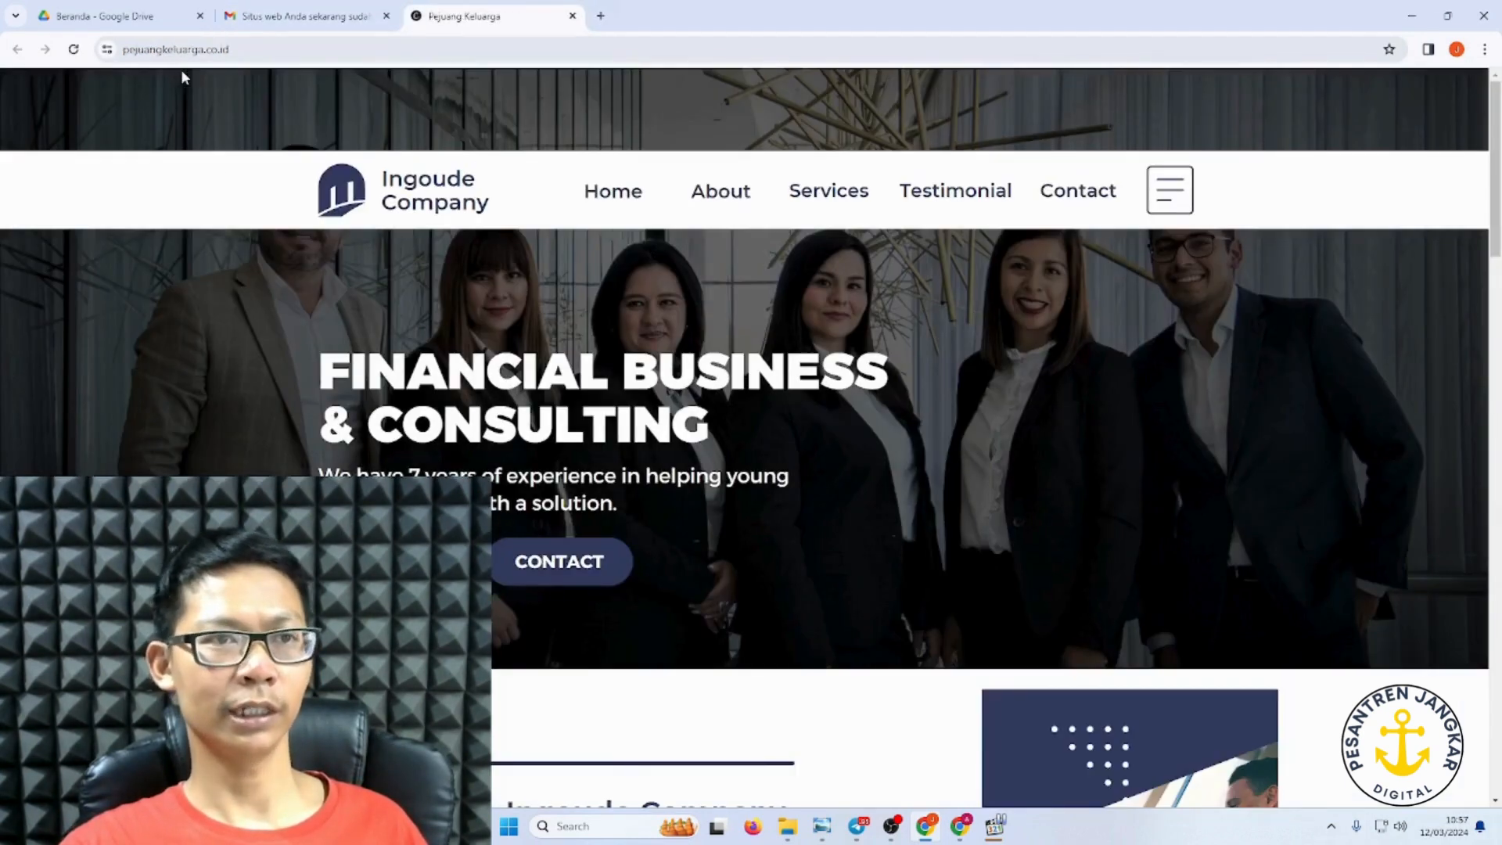
Step: Scroll through the live pejuangkeluarga.co.id site to review it, then open a blank Chrome tab
left_click(177, 49)
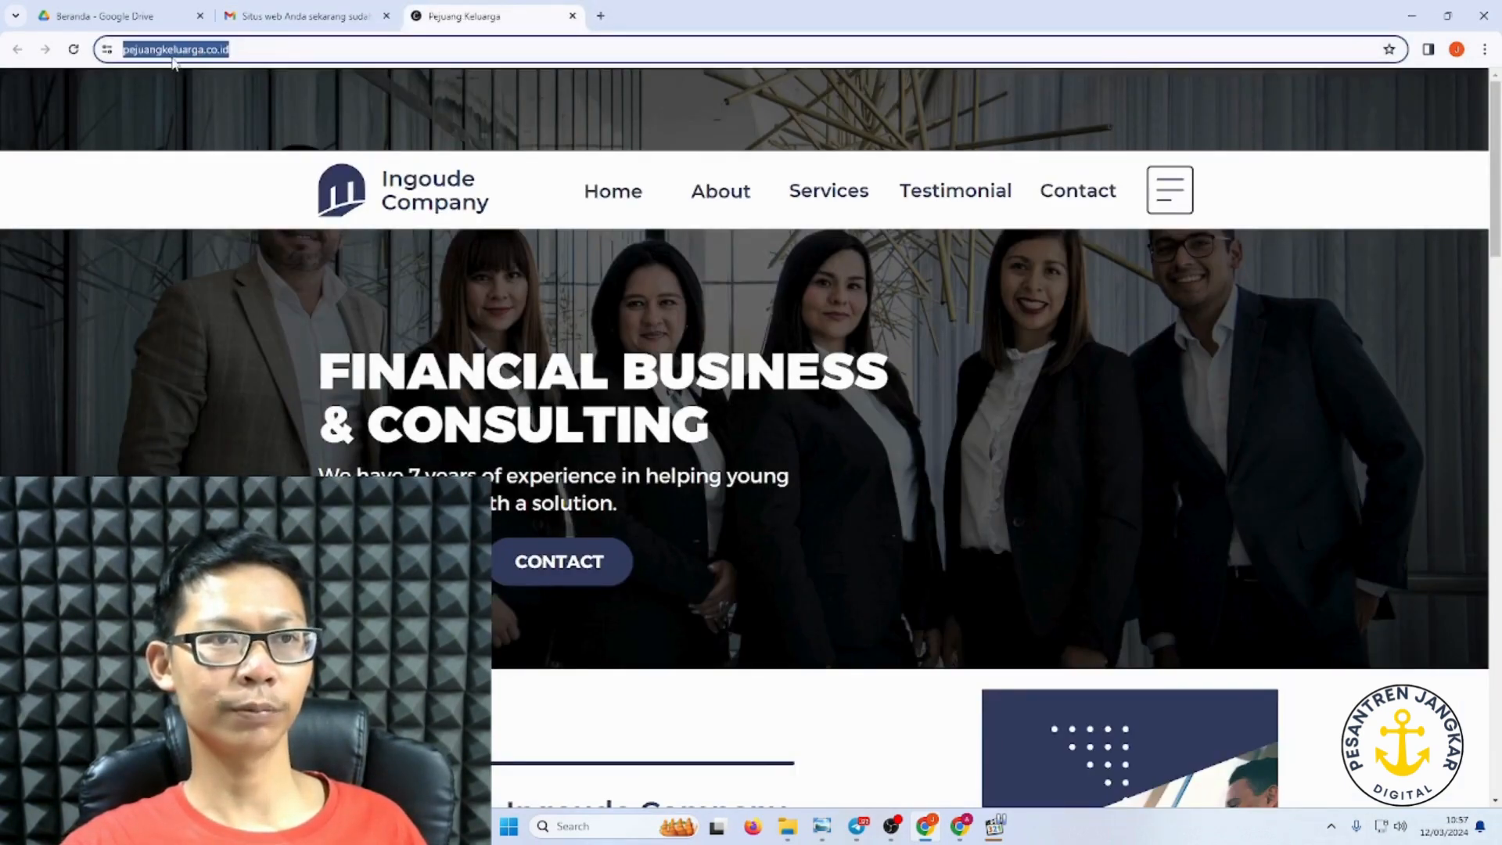
scroll(647, 282, "down", 20)
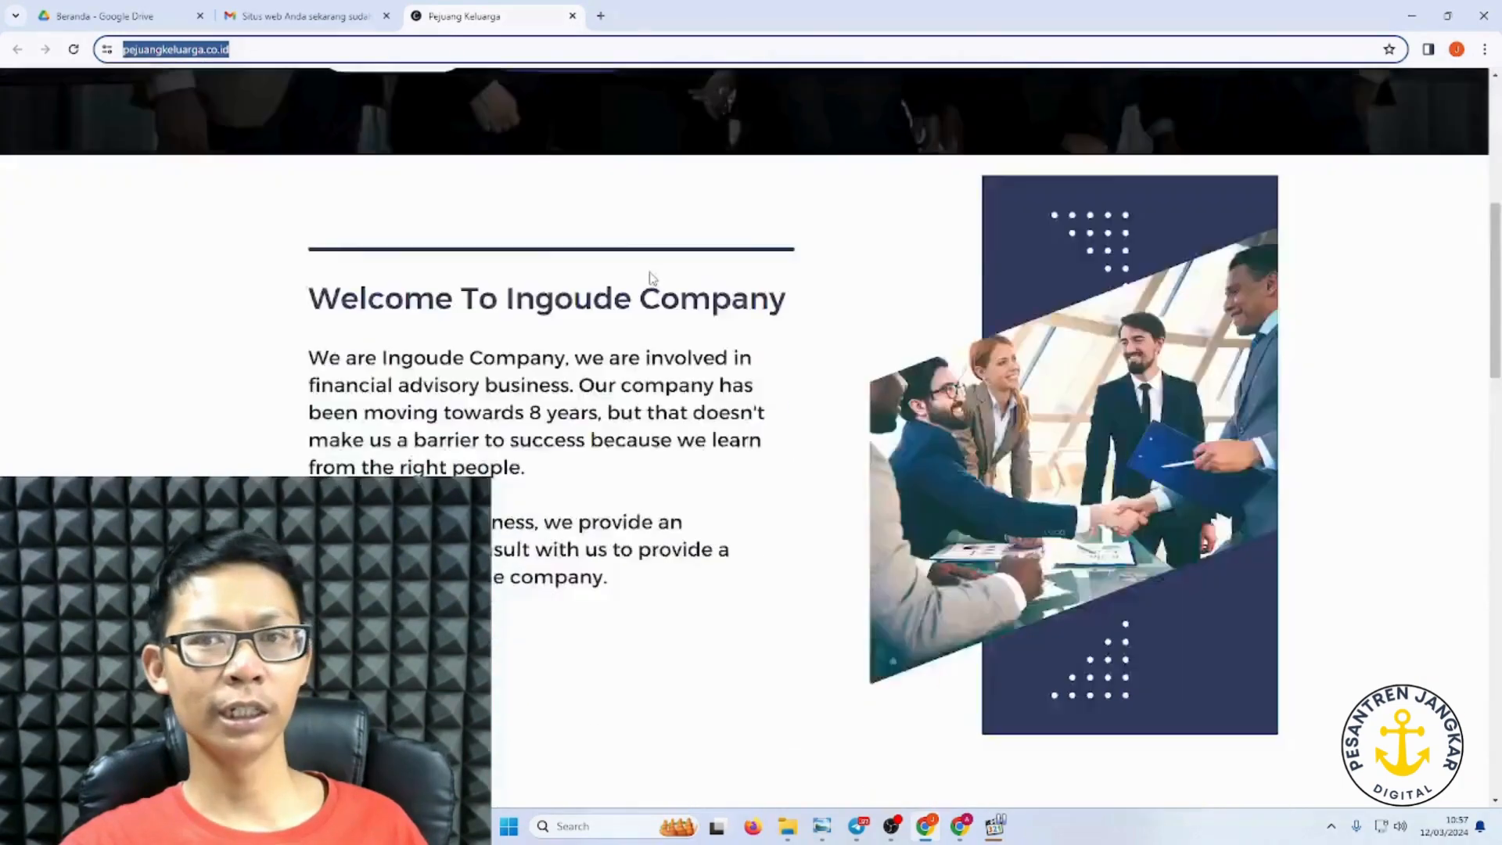
scroll(672, 297, "up", 20)
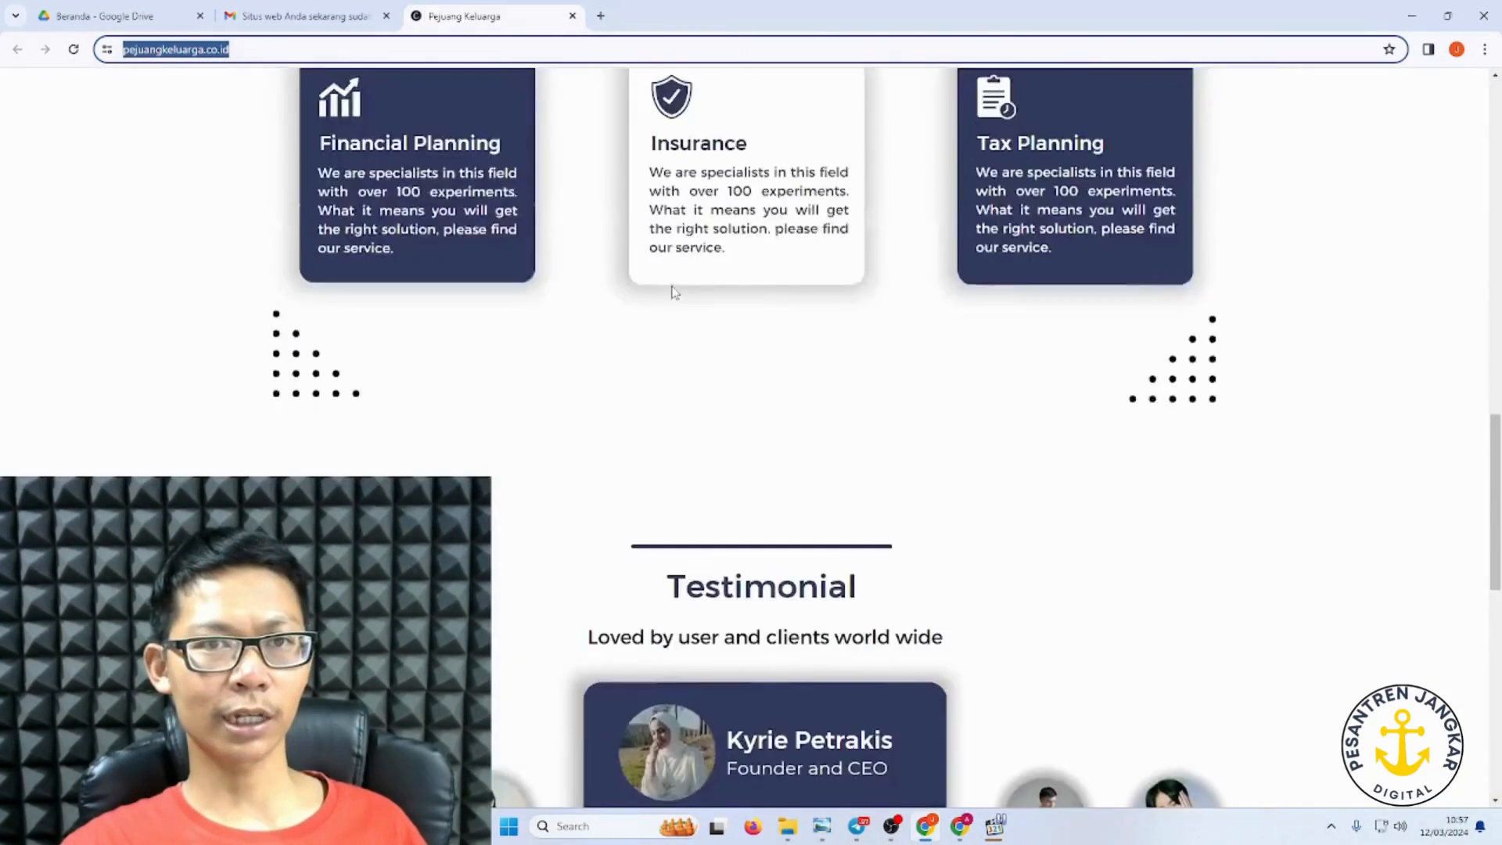
scroll(708, 336, "down", 20)
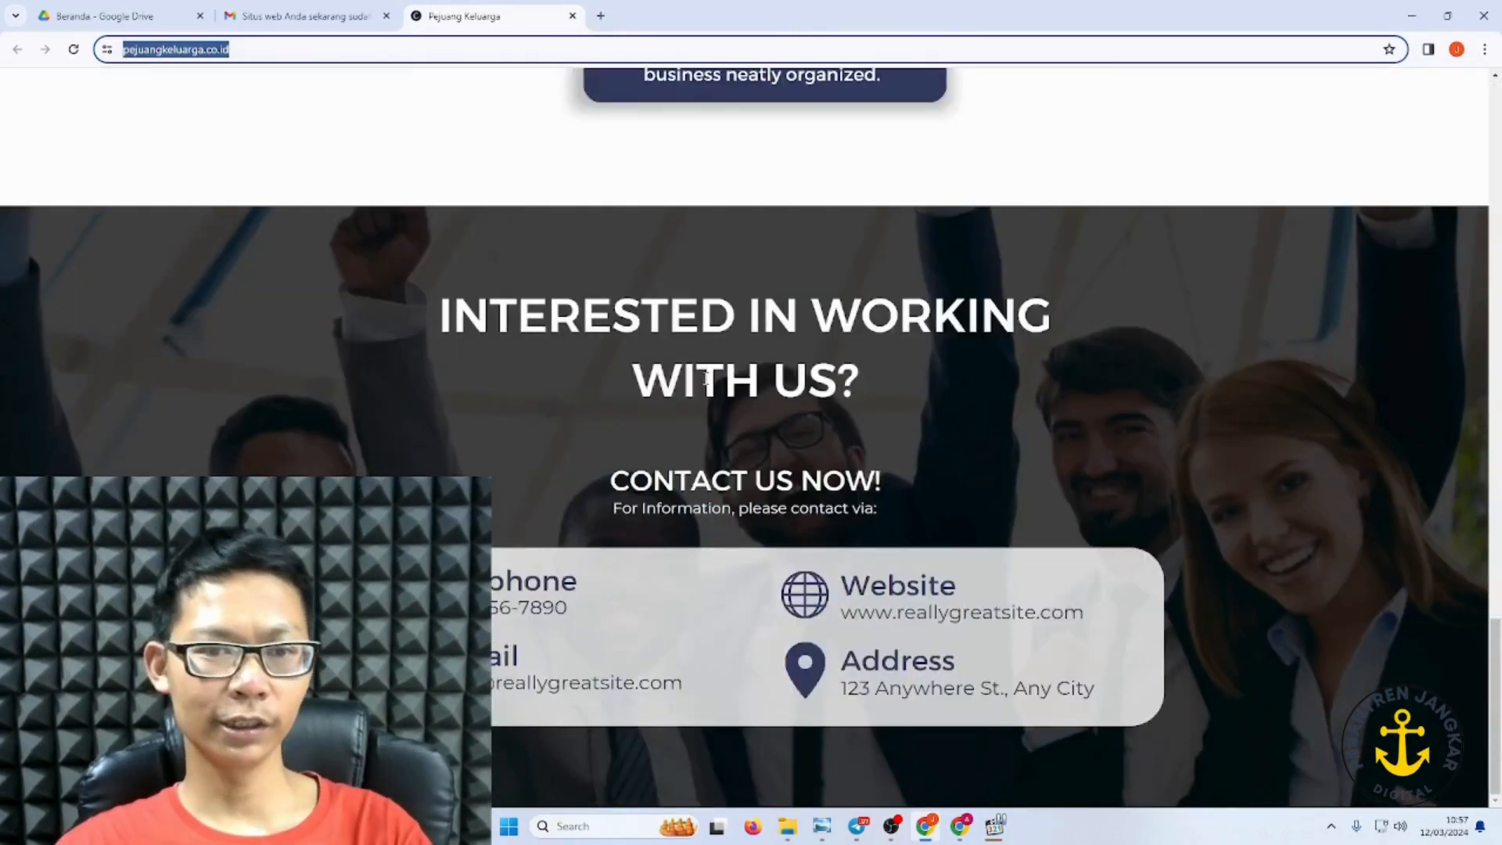
scroll(712, 344, "up", 20)
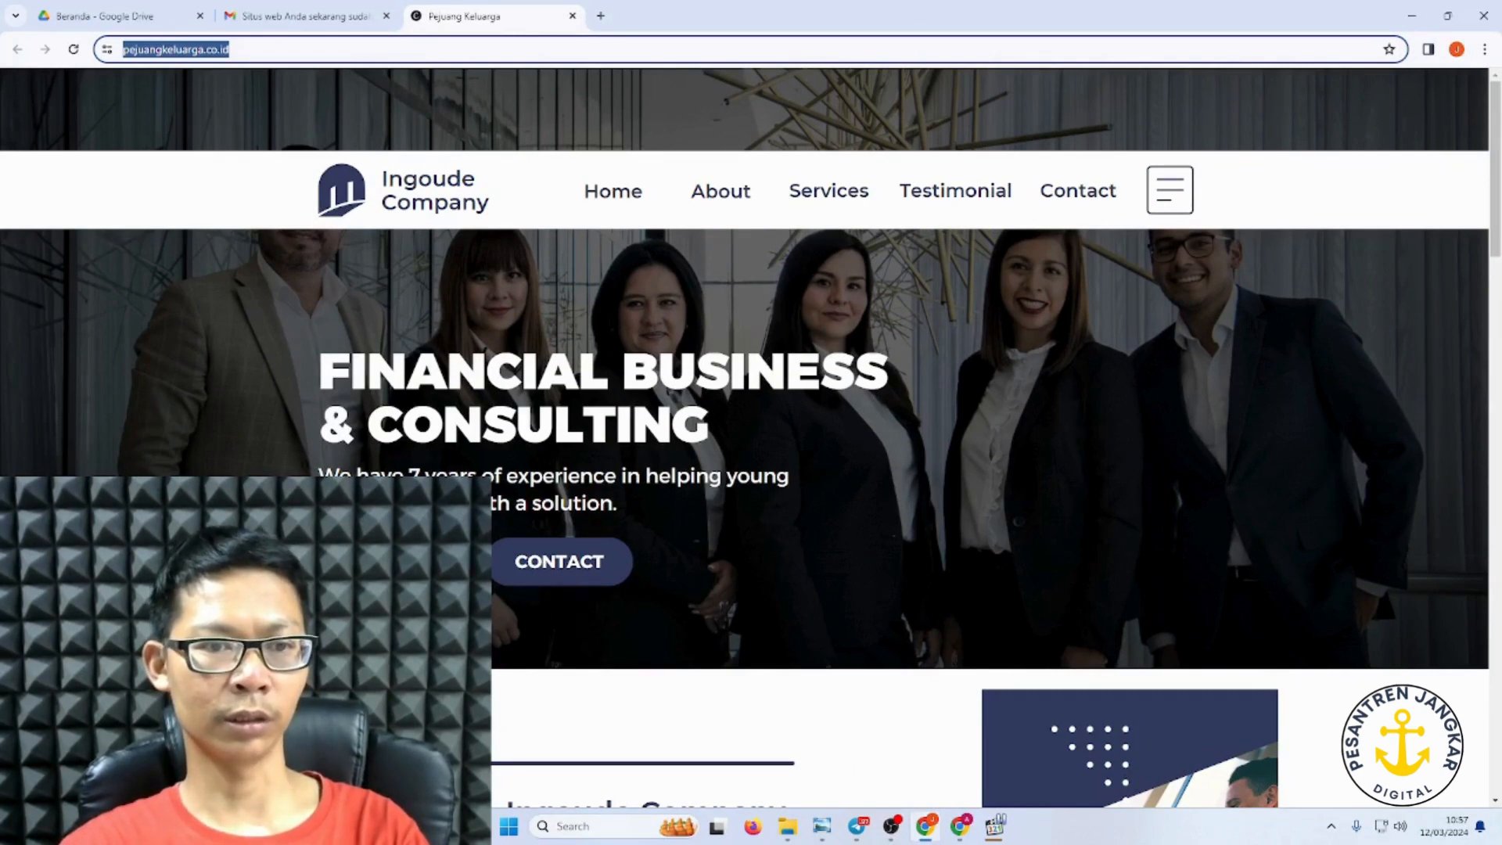
scroll(583, 548, "down", 7)
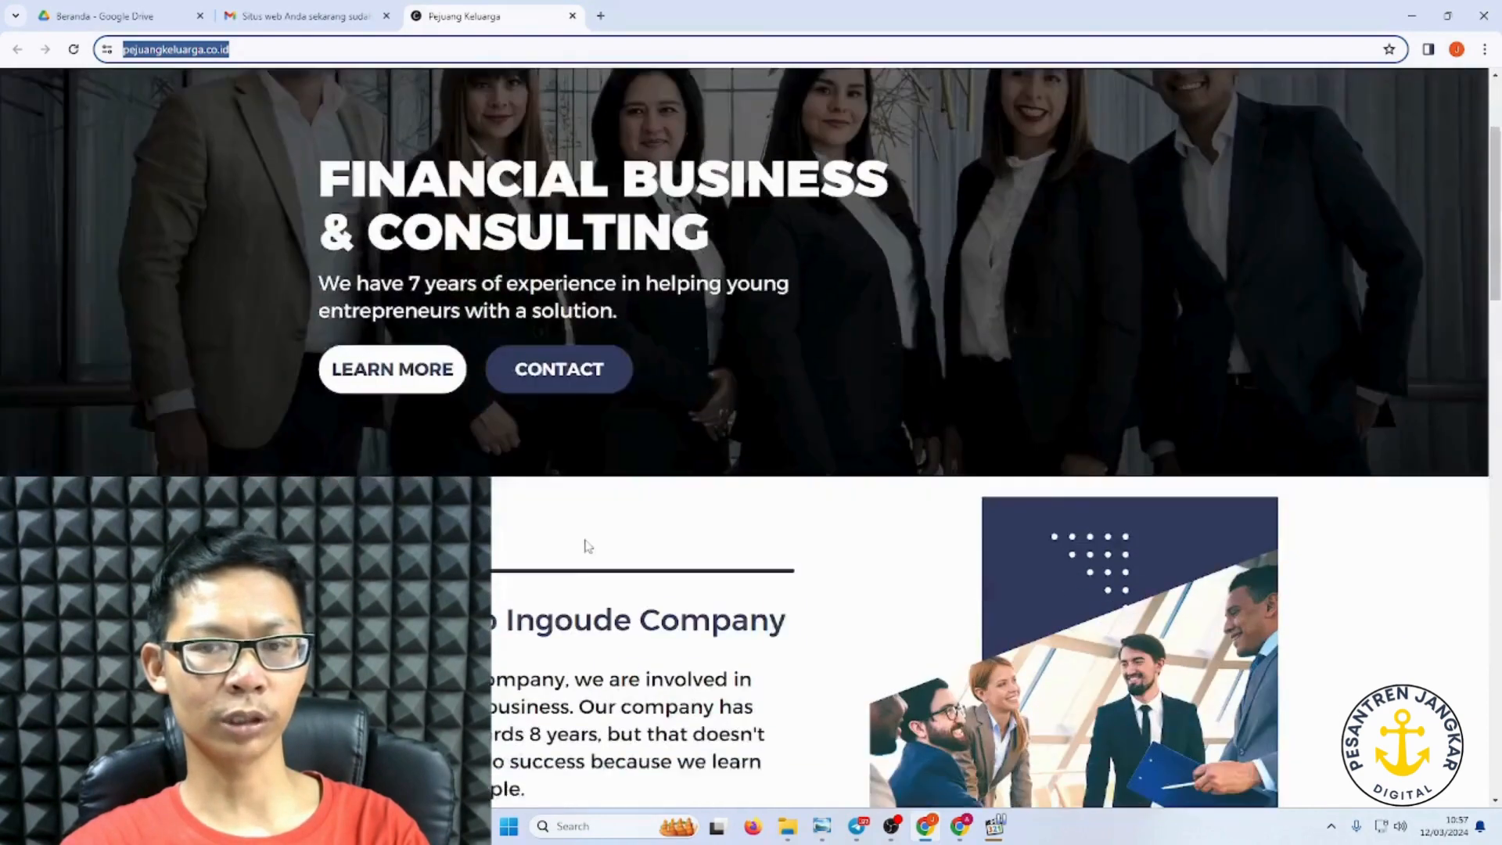
left_click(367, 368)
scroll(366, 368, "up", 7)
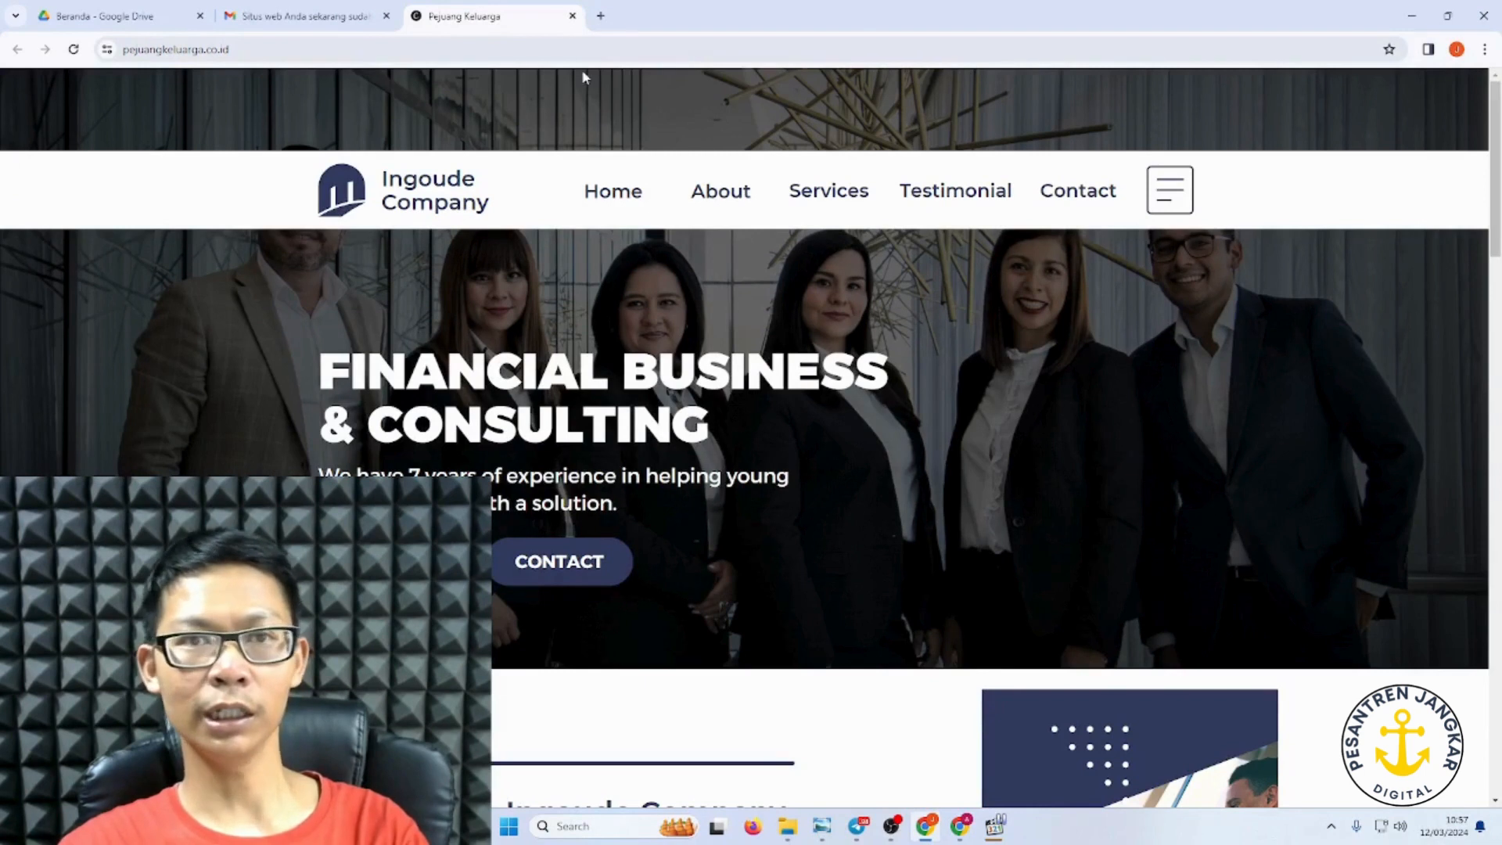
left_click(601, 15)
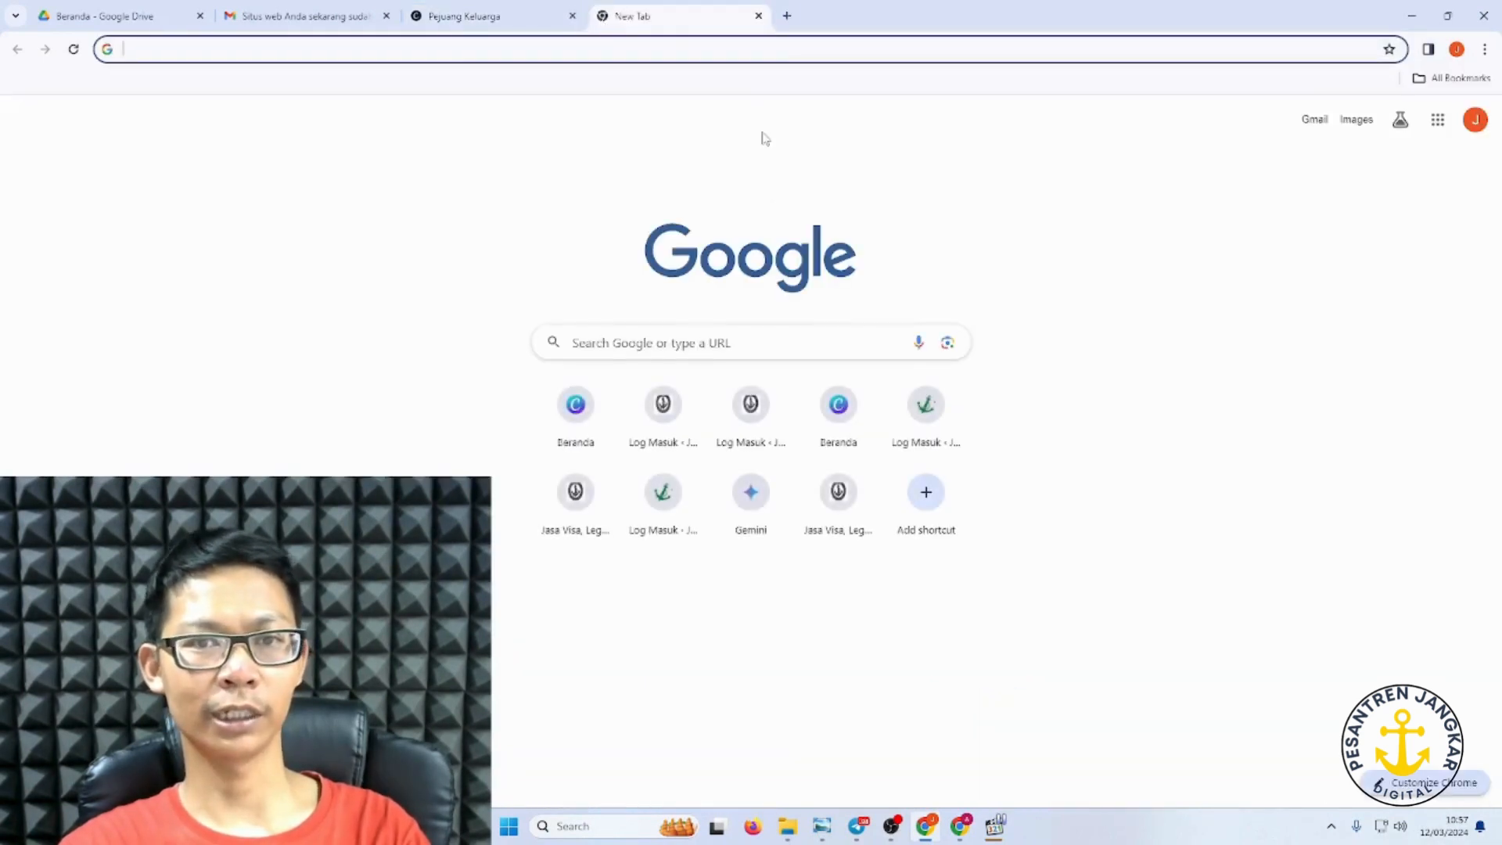
Step: Go to canva.com and open the Pejuang Keluarga website design from recent designs
type("canva.com")
key("Return")
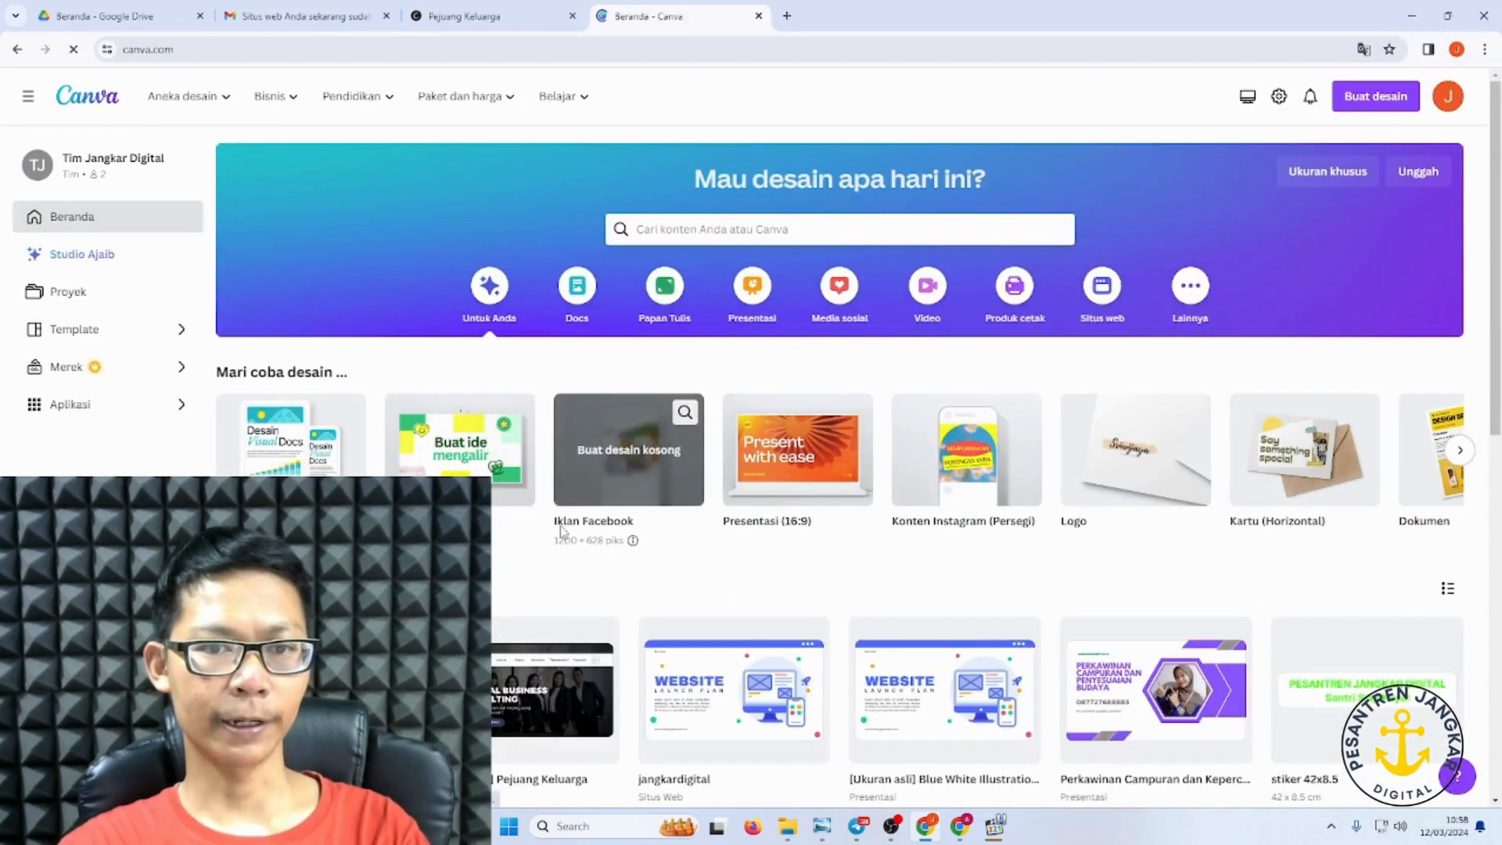
scroll(561, 532, "down", 2)
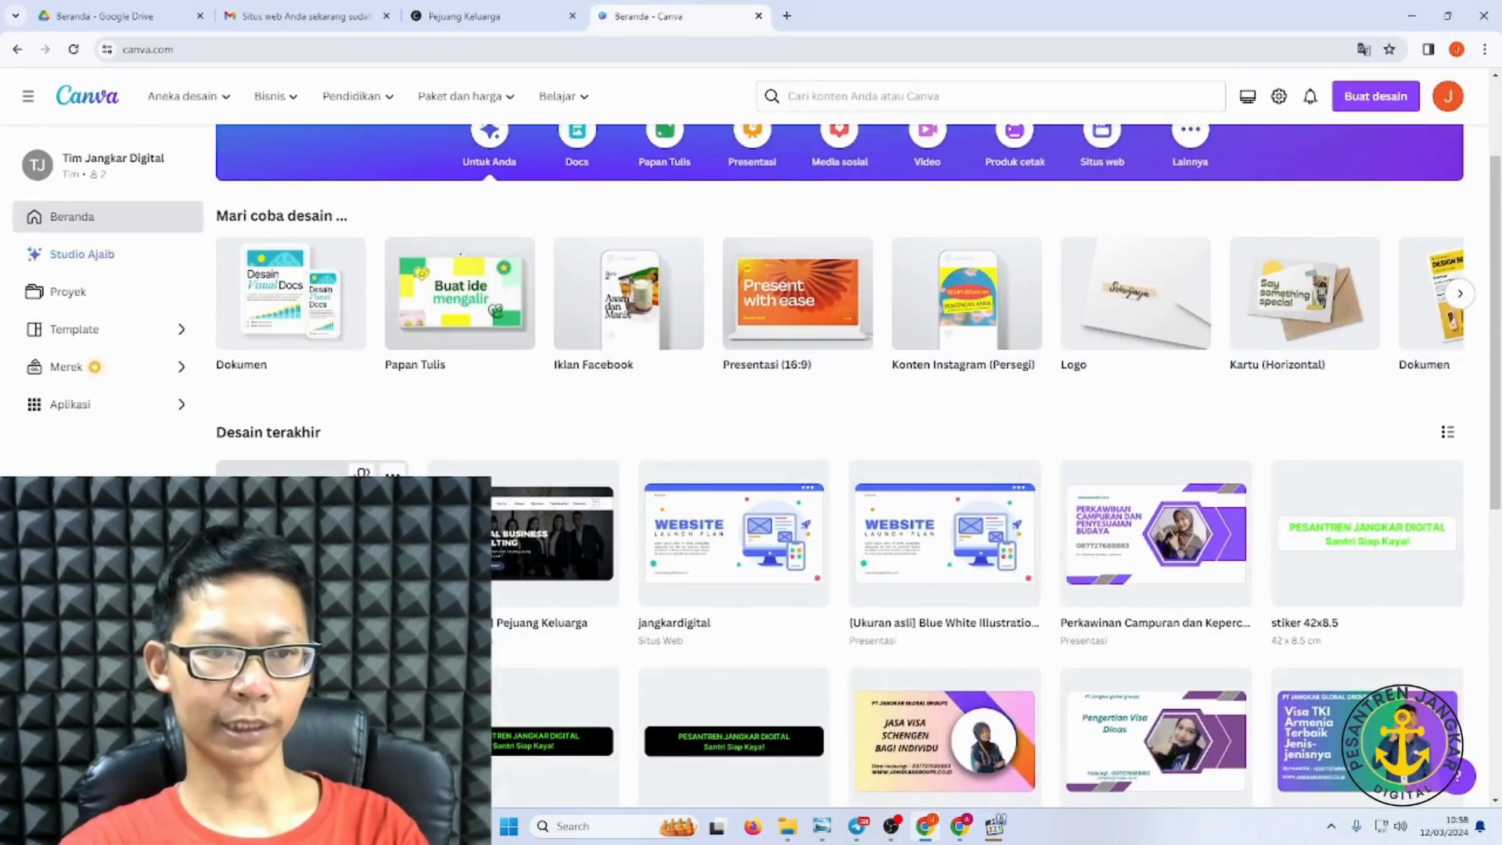
left_click(560, 532)
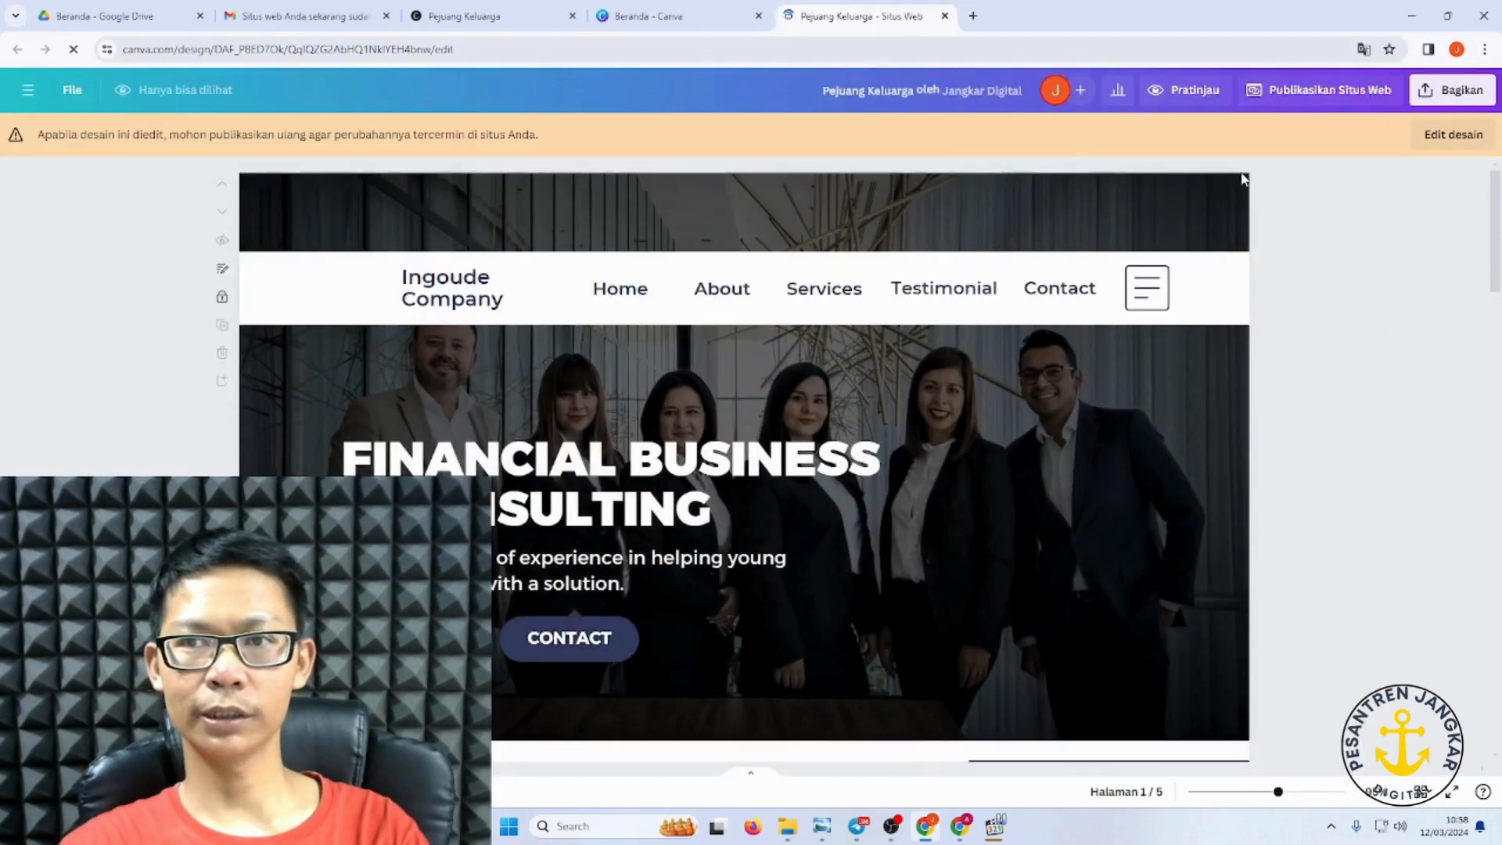
Step: Switch the design to editing and open the CONTACT button's more-options menu
left_click(1448, 134)
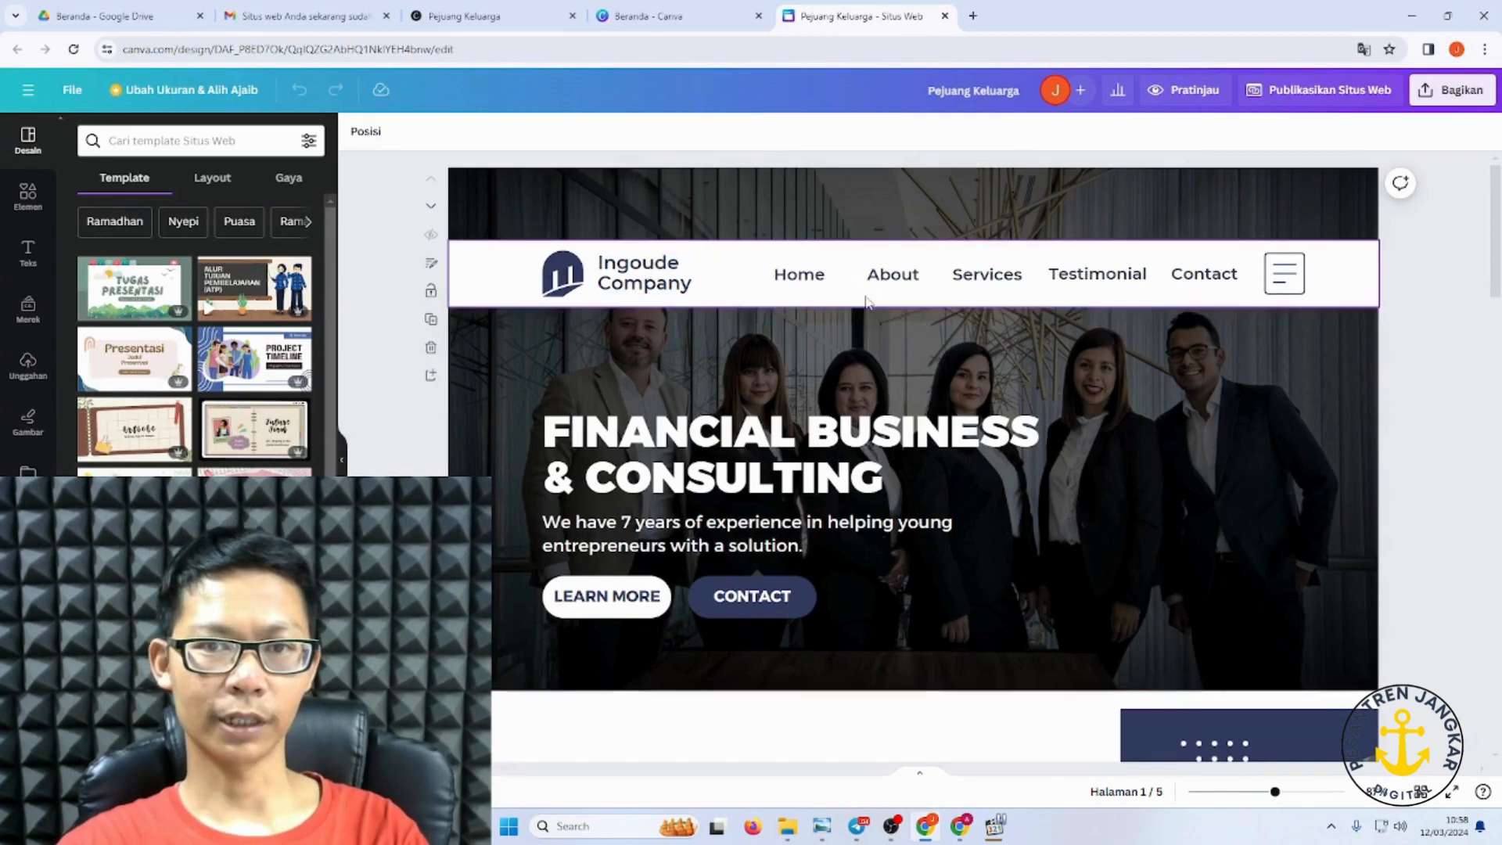
left_click(805, 283)
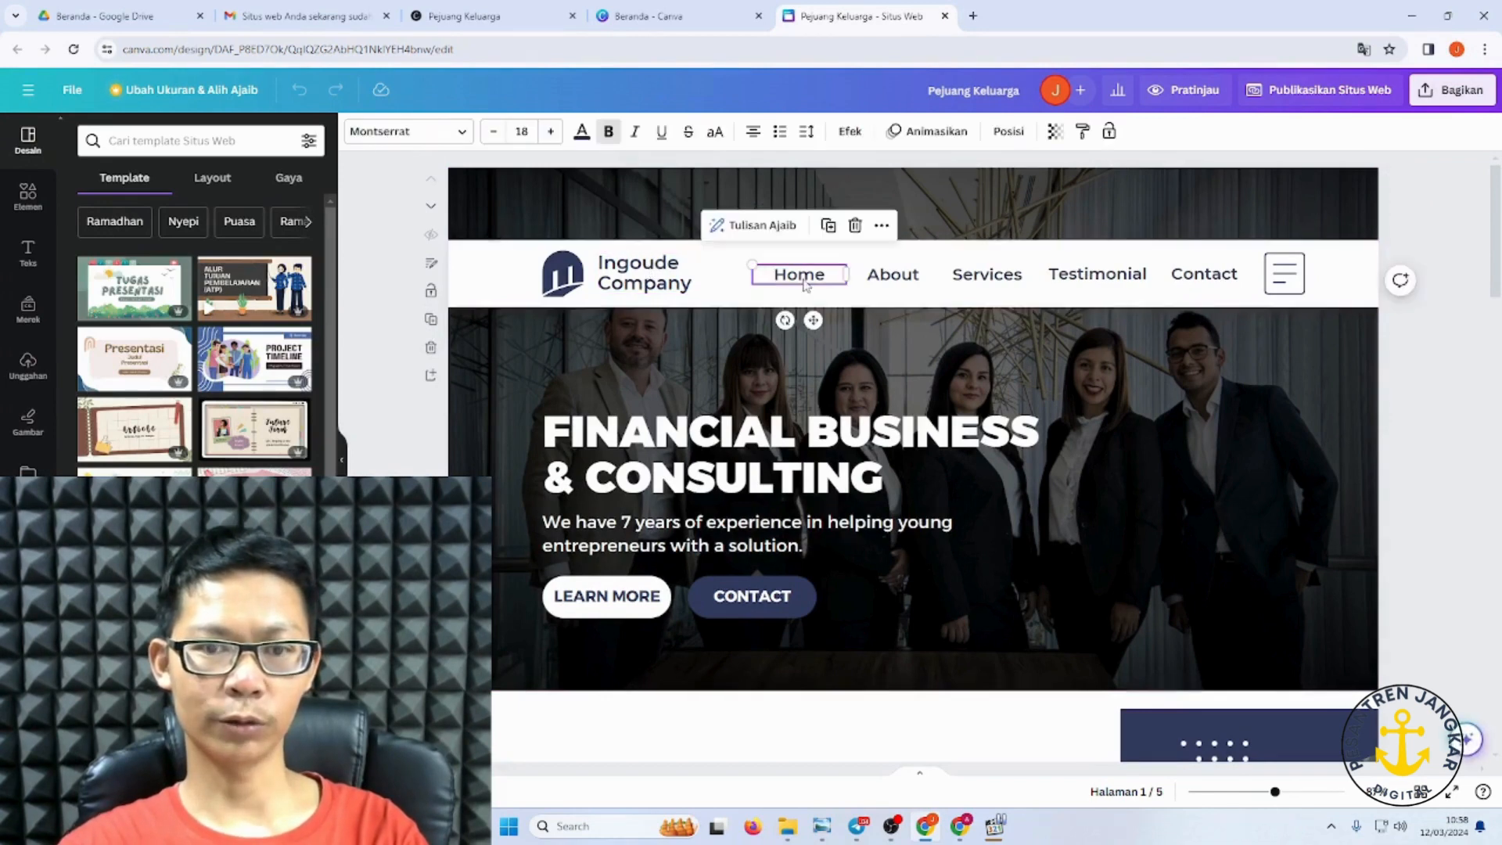
left_click(745, 599)
left_click(834, 547)
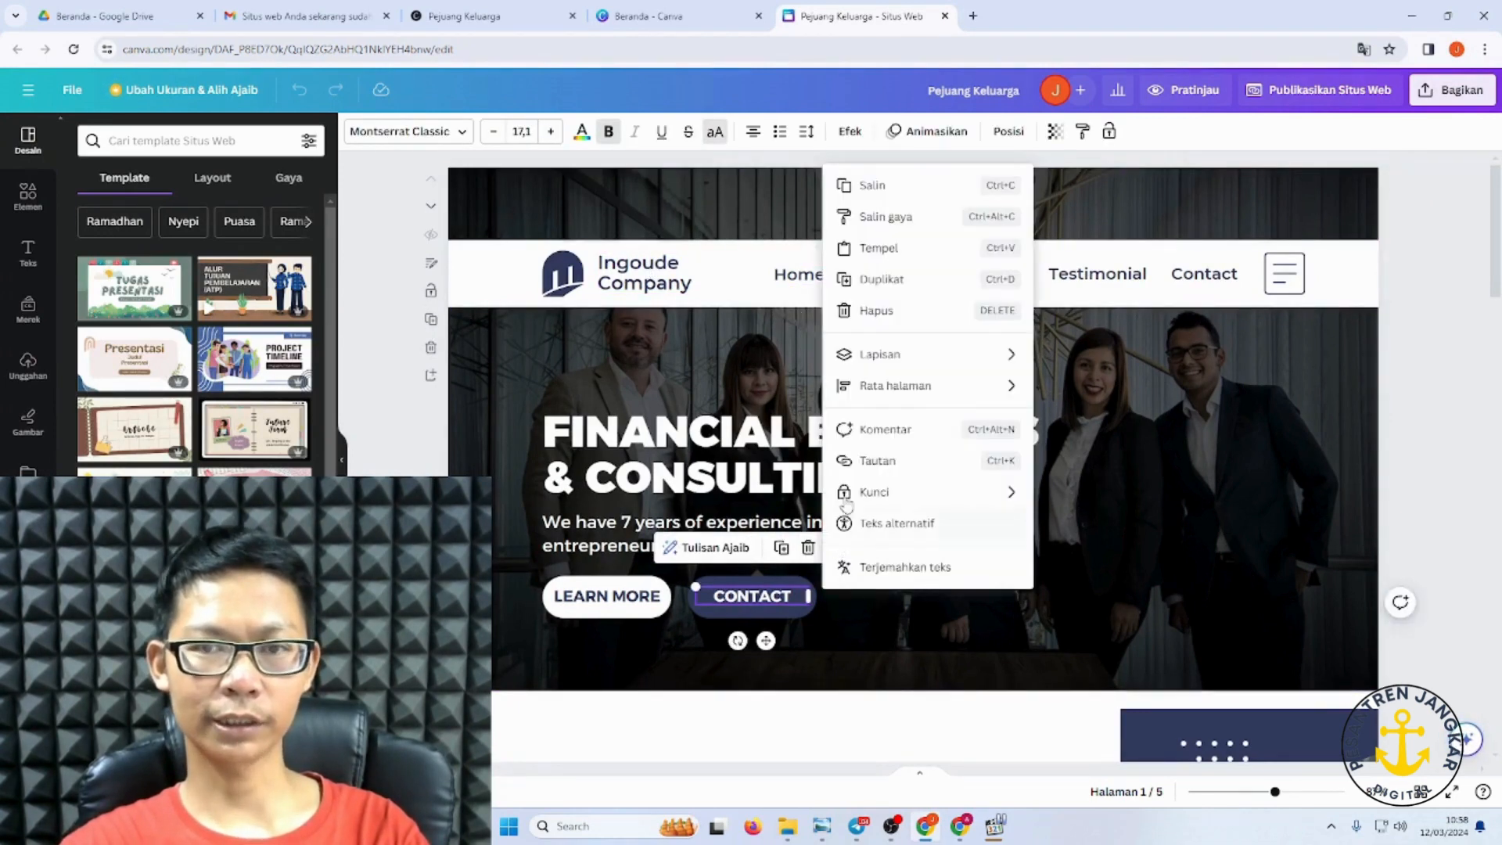
Step: Link the CONTACT button to the business's WhatsApp wa.me chat URL and close the link editor
left_click(892, 462)
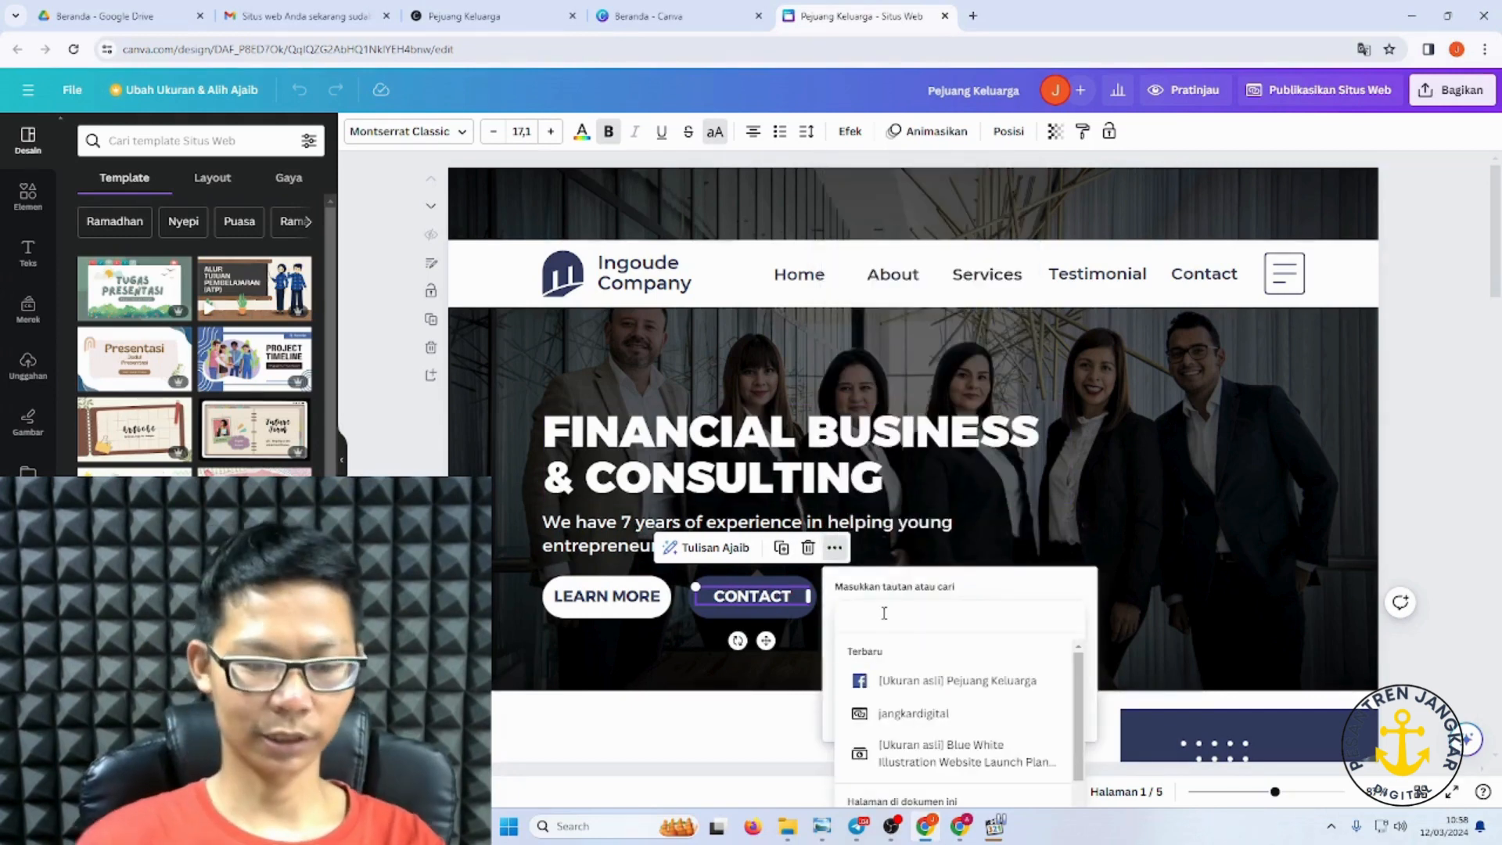
type("htt")
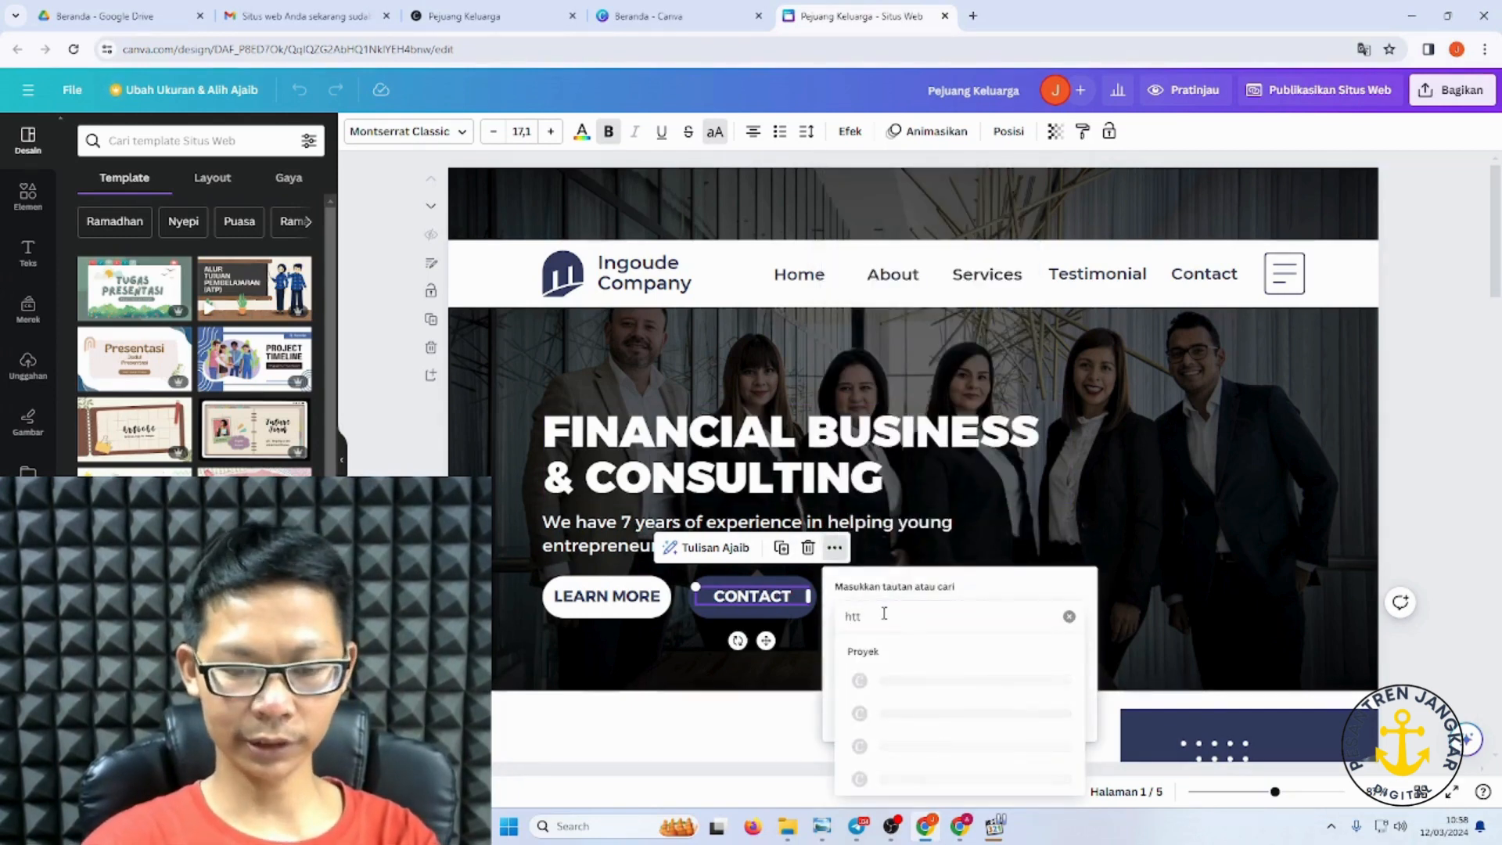
type("ps:")
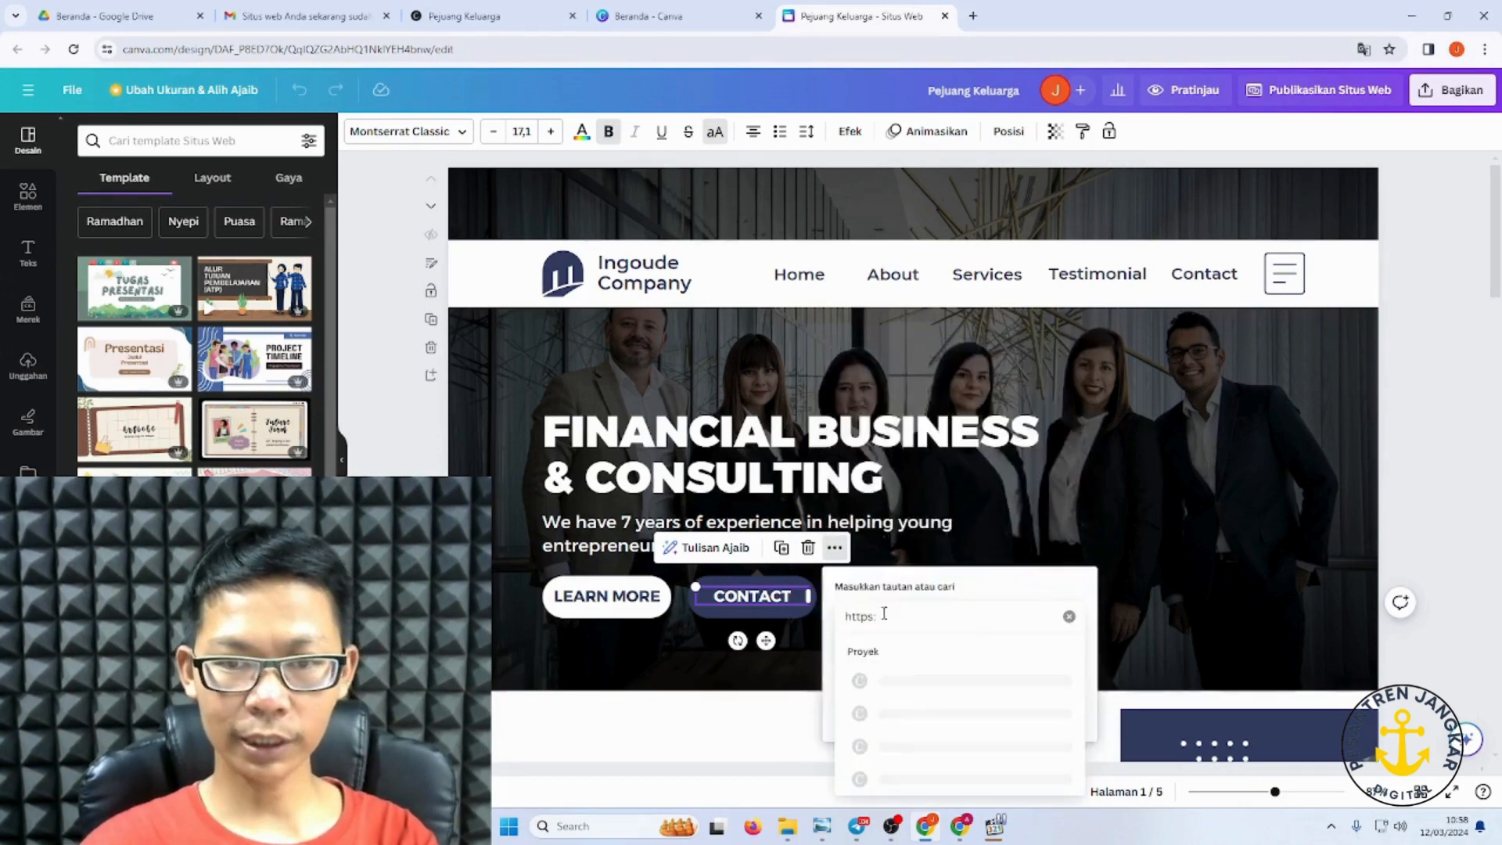
type("/")
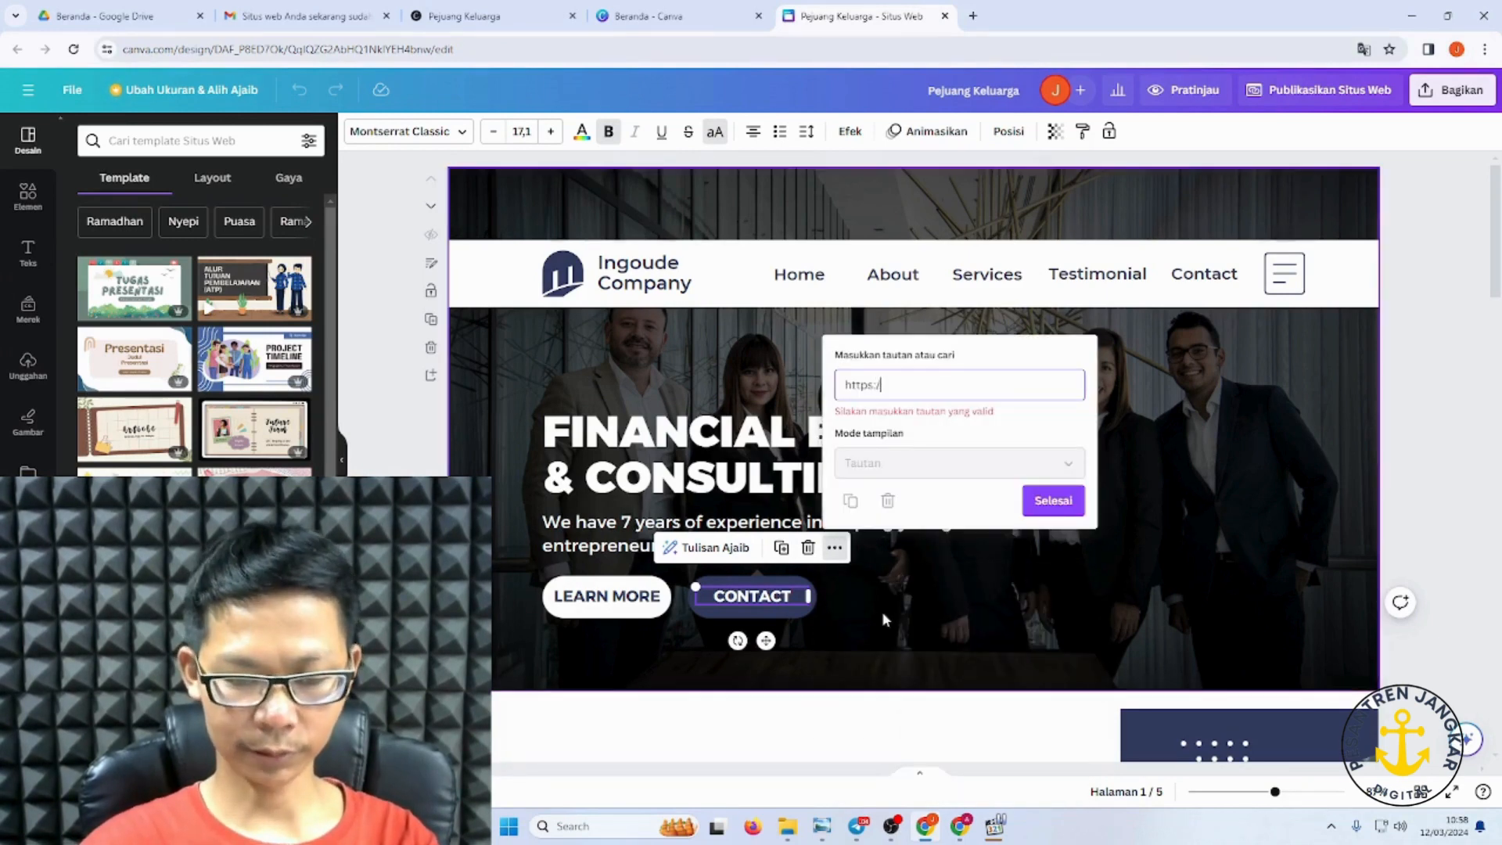
type("/wa")
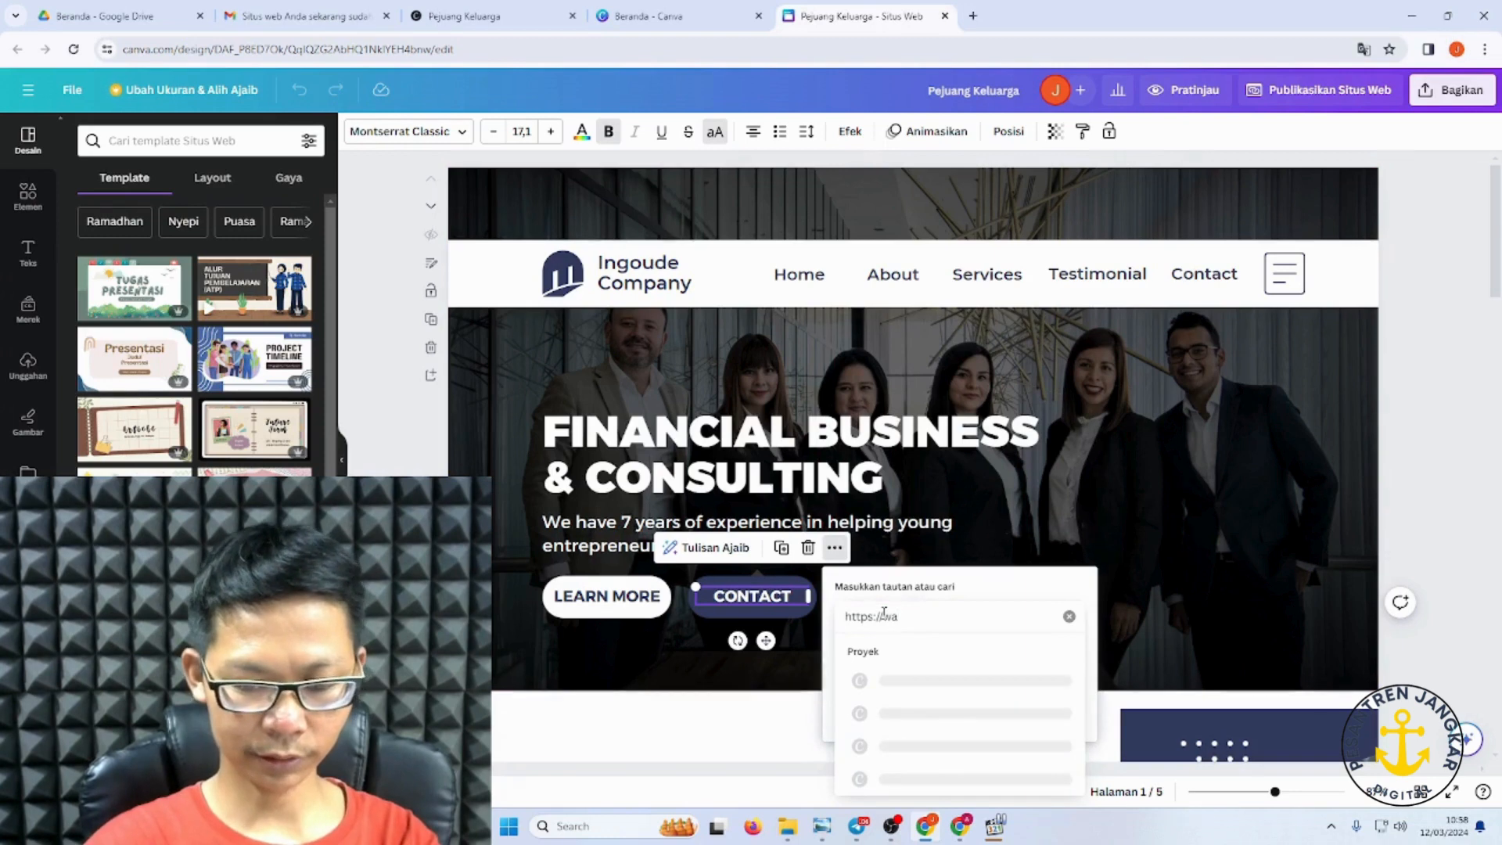
type(".me")
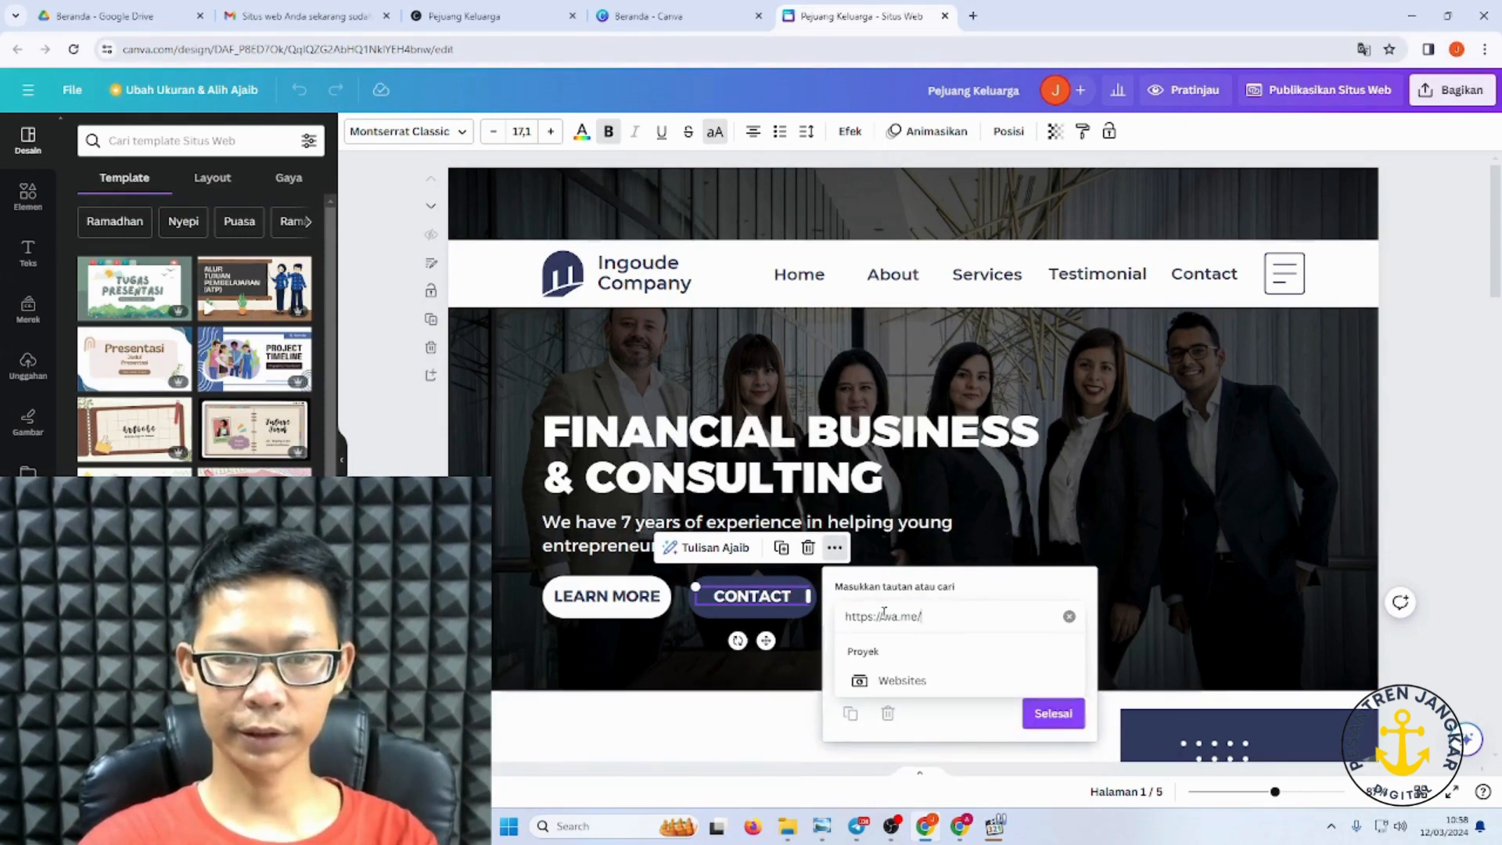
type("/")
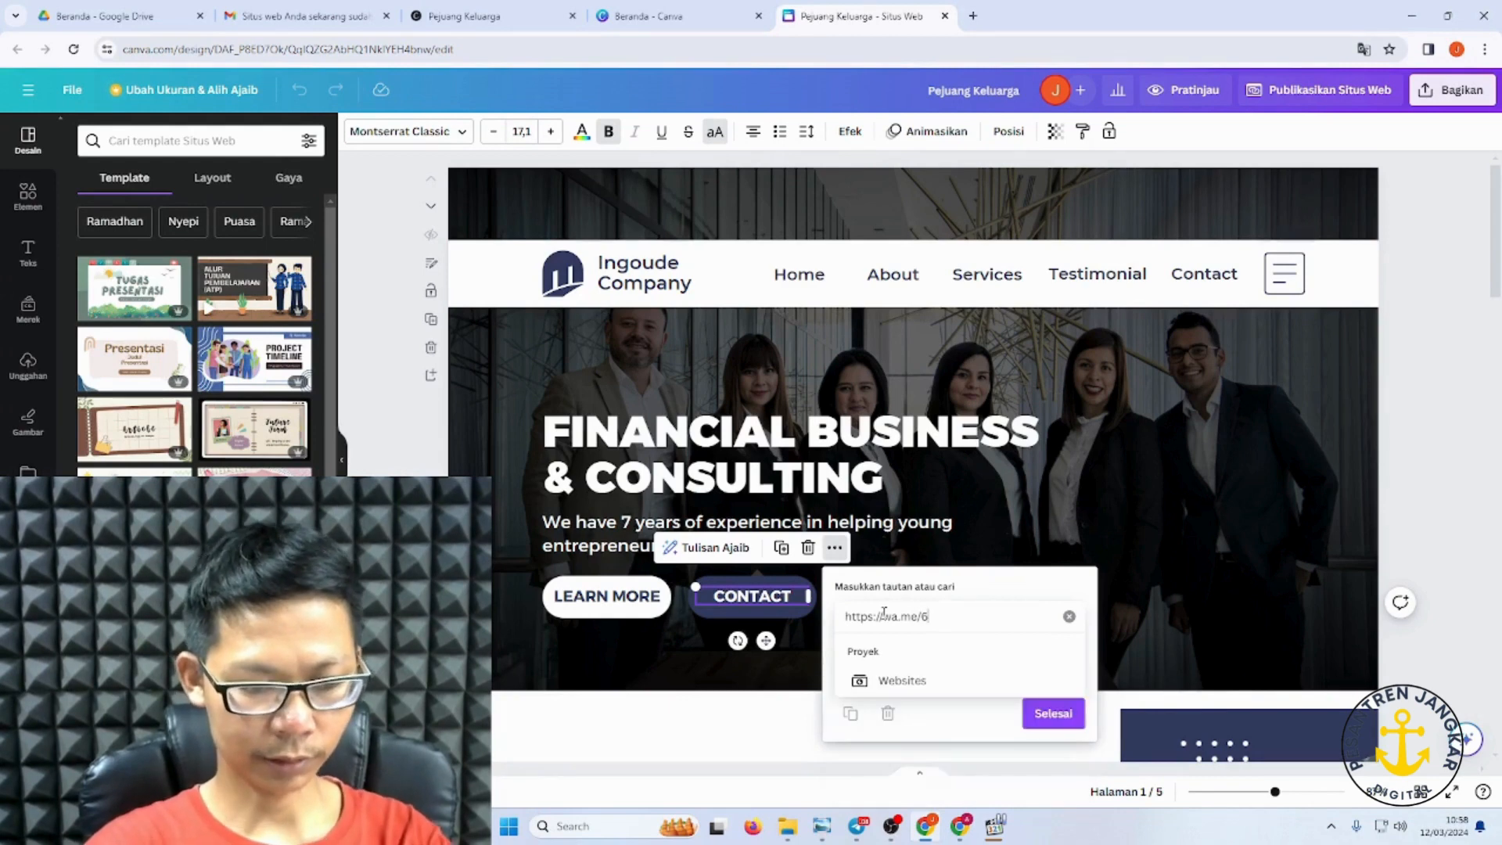
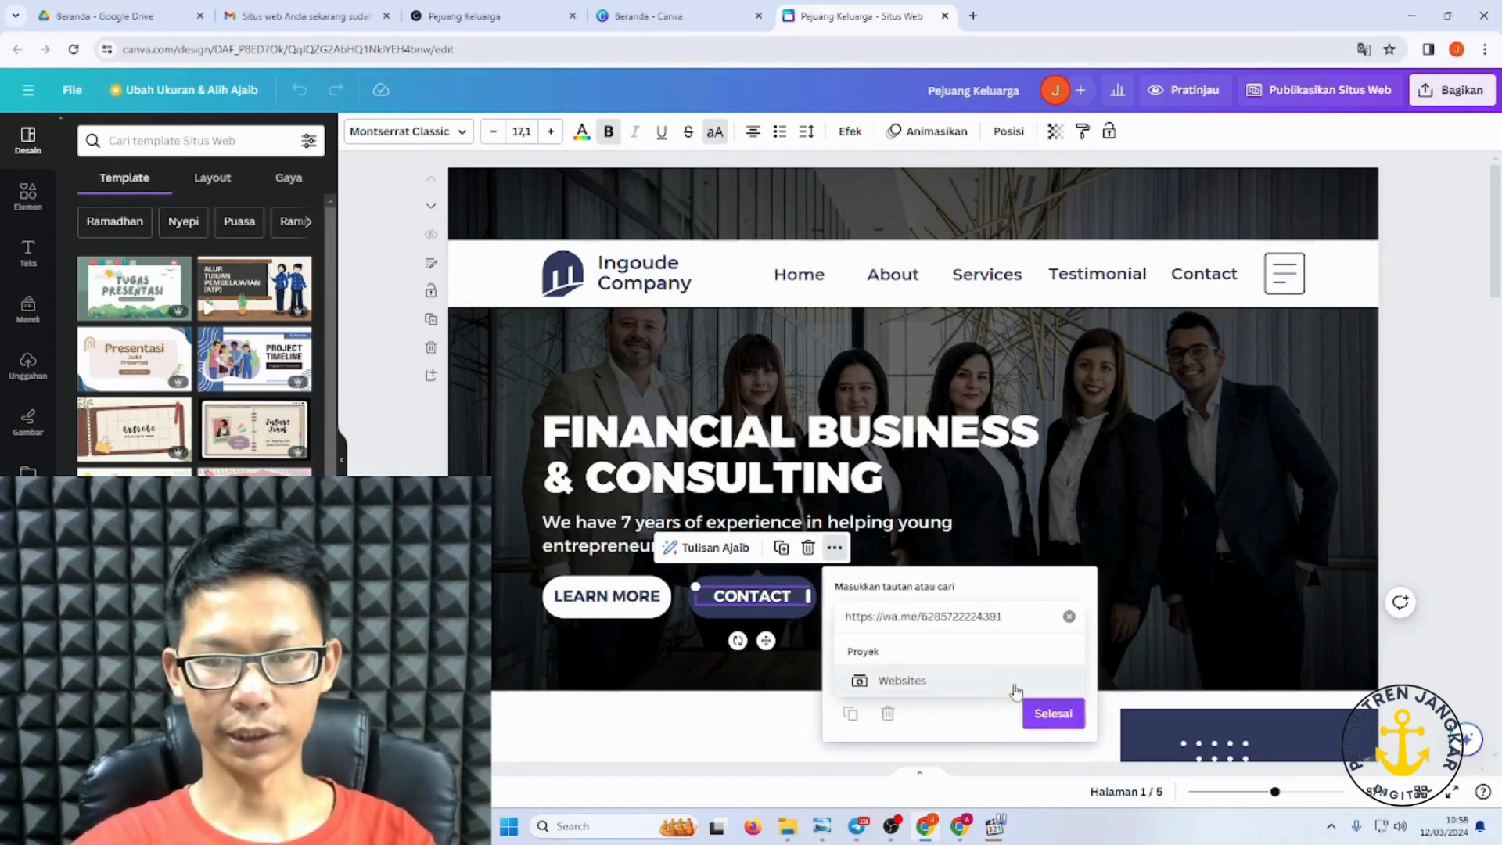
left_click(1063, 717)
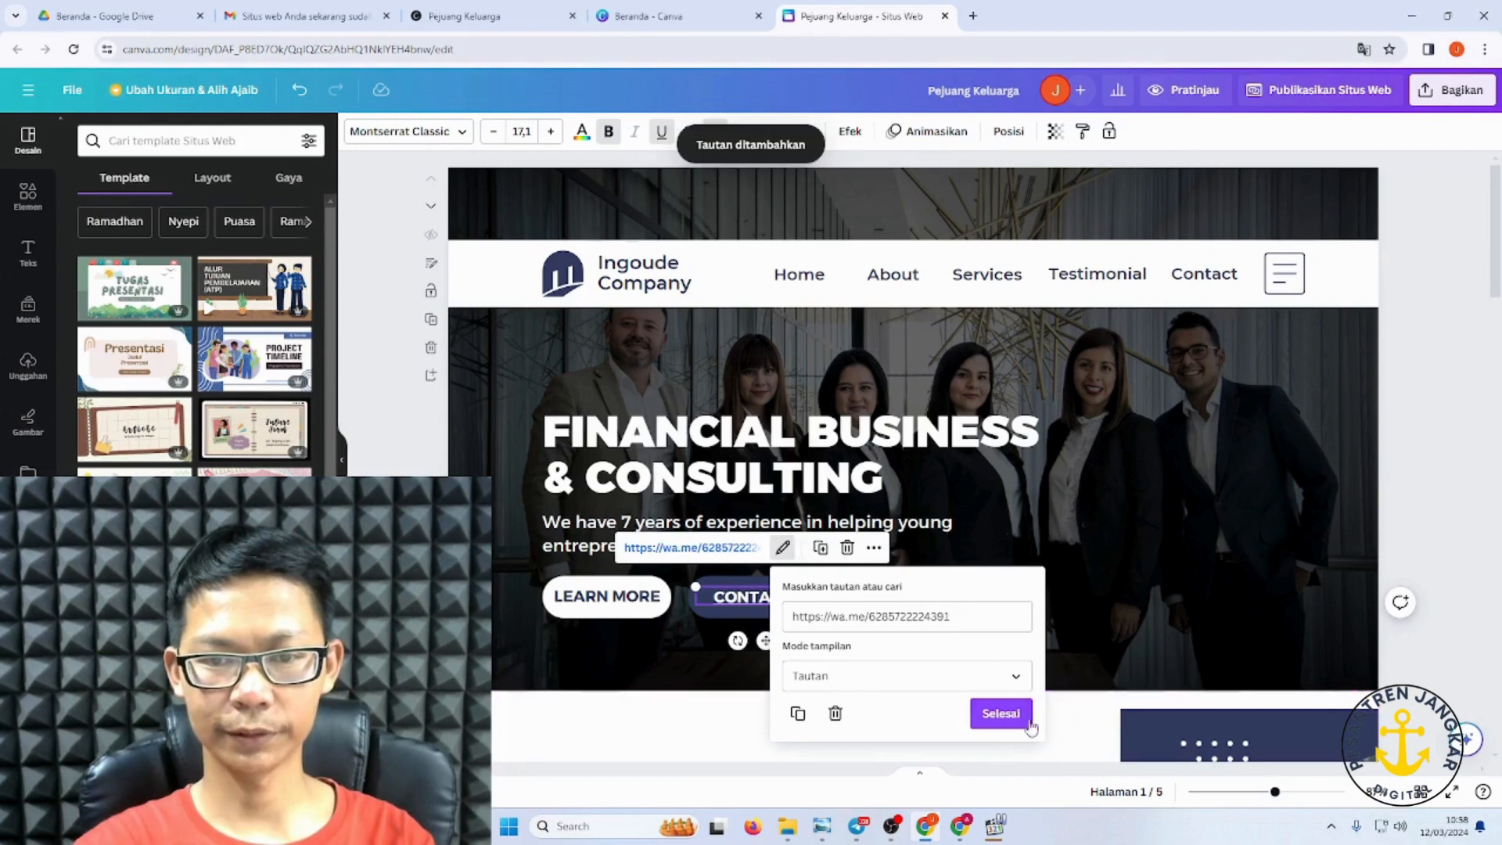
left_click(1004, 714)
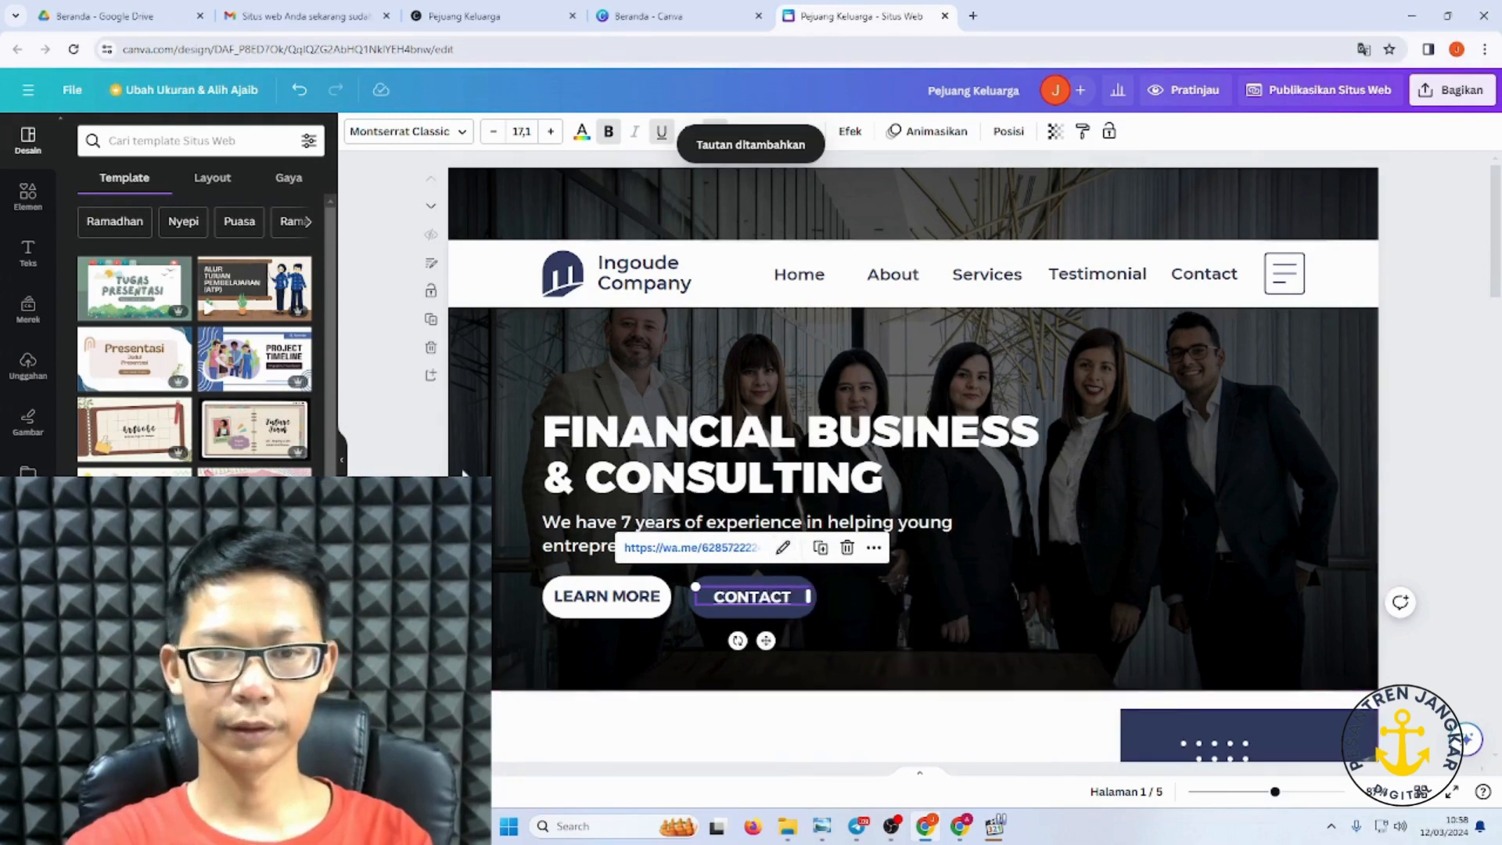
Step: Open the link field for the Home navigation item in the header
left_click(497, 509)
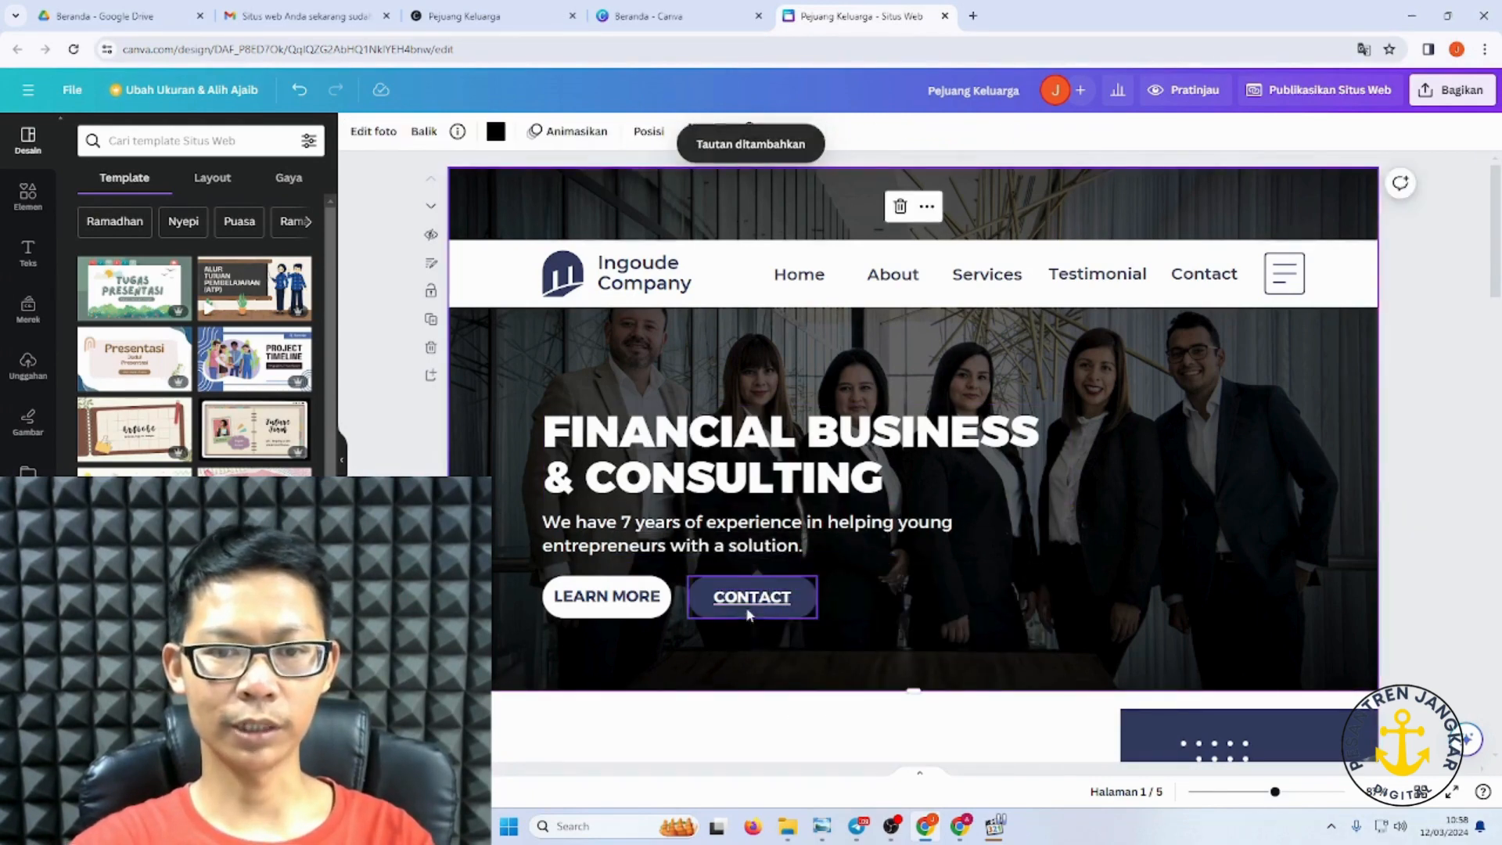
left_click(813, 280)
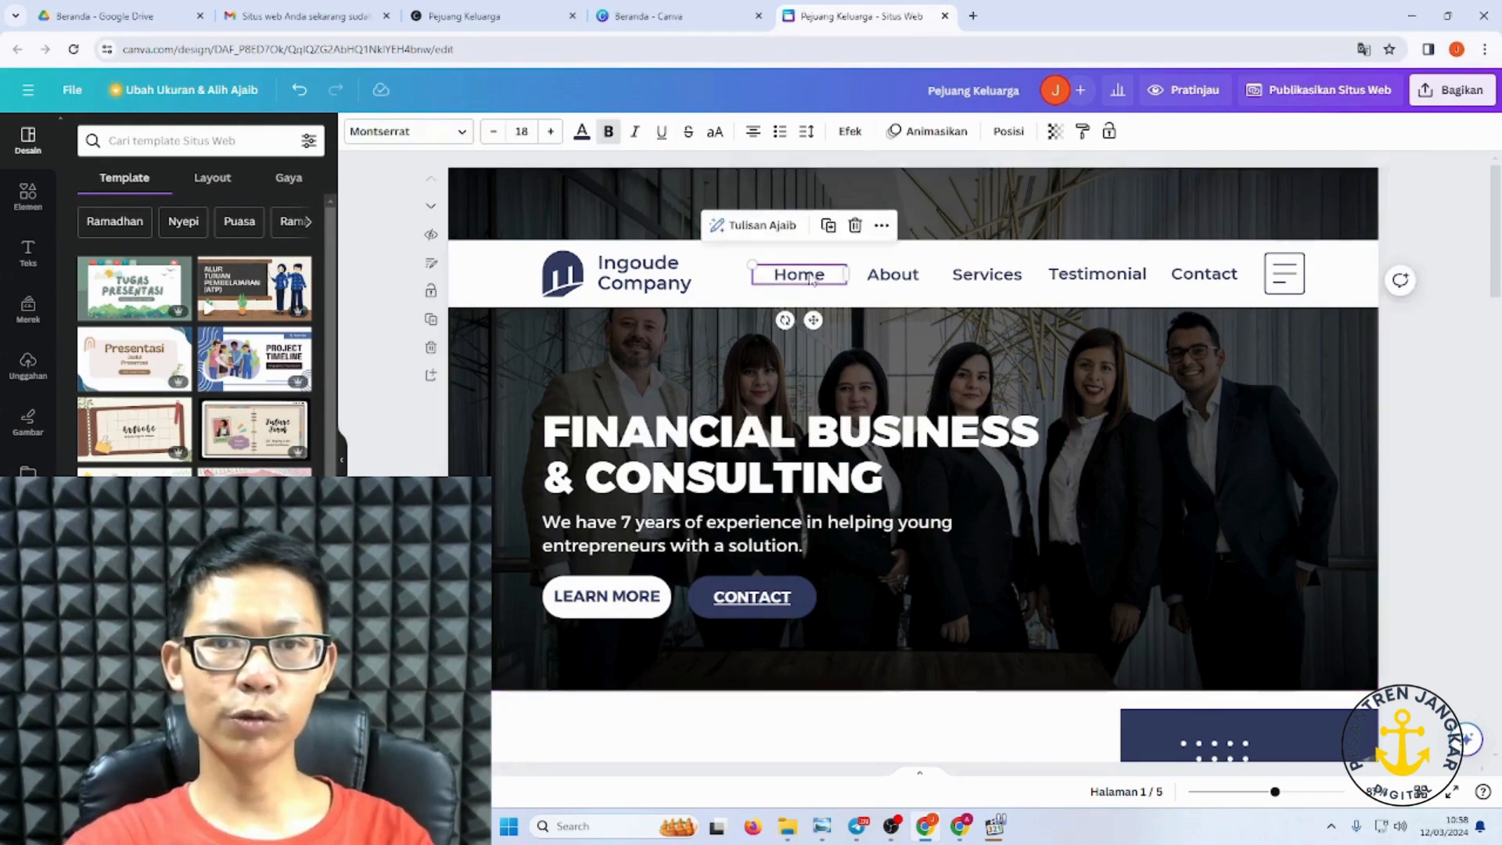
left_click(882, 225)
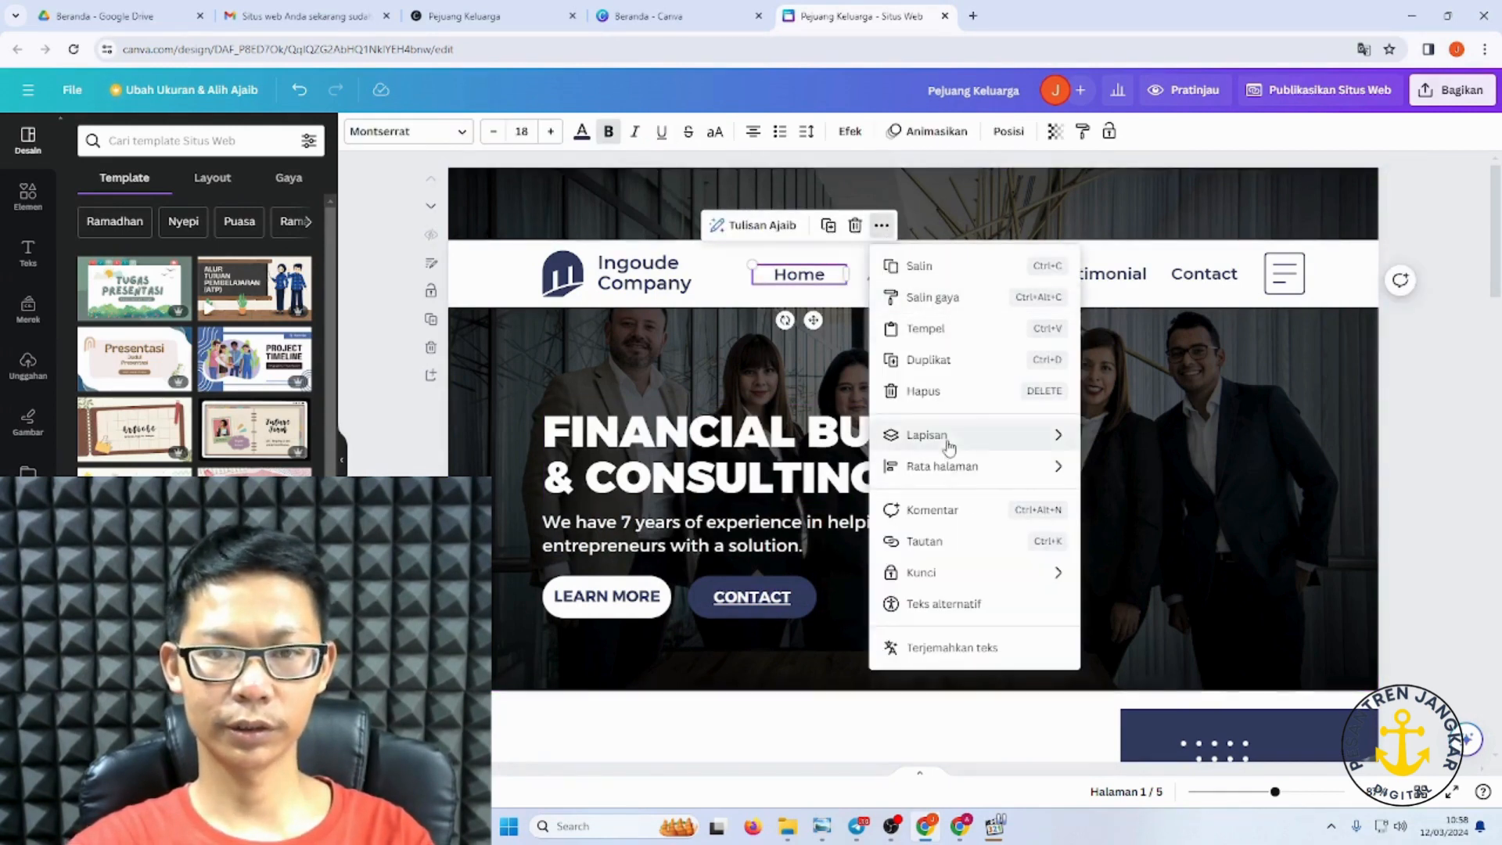
left_click(954, 551)
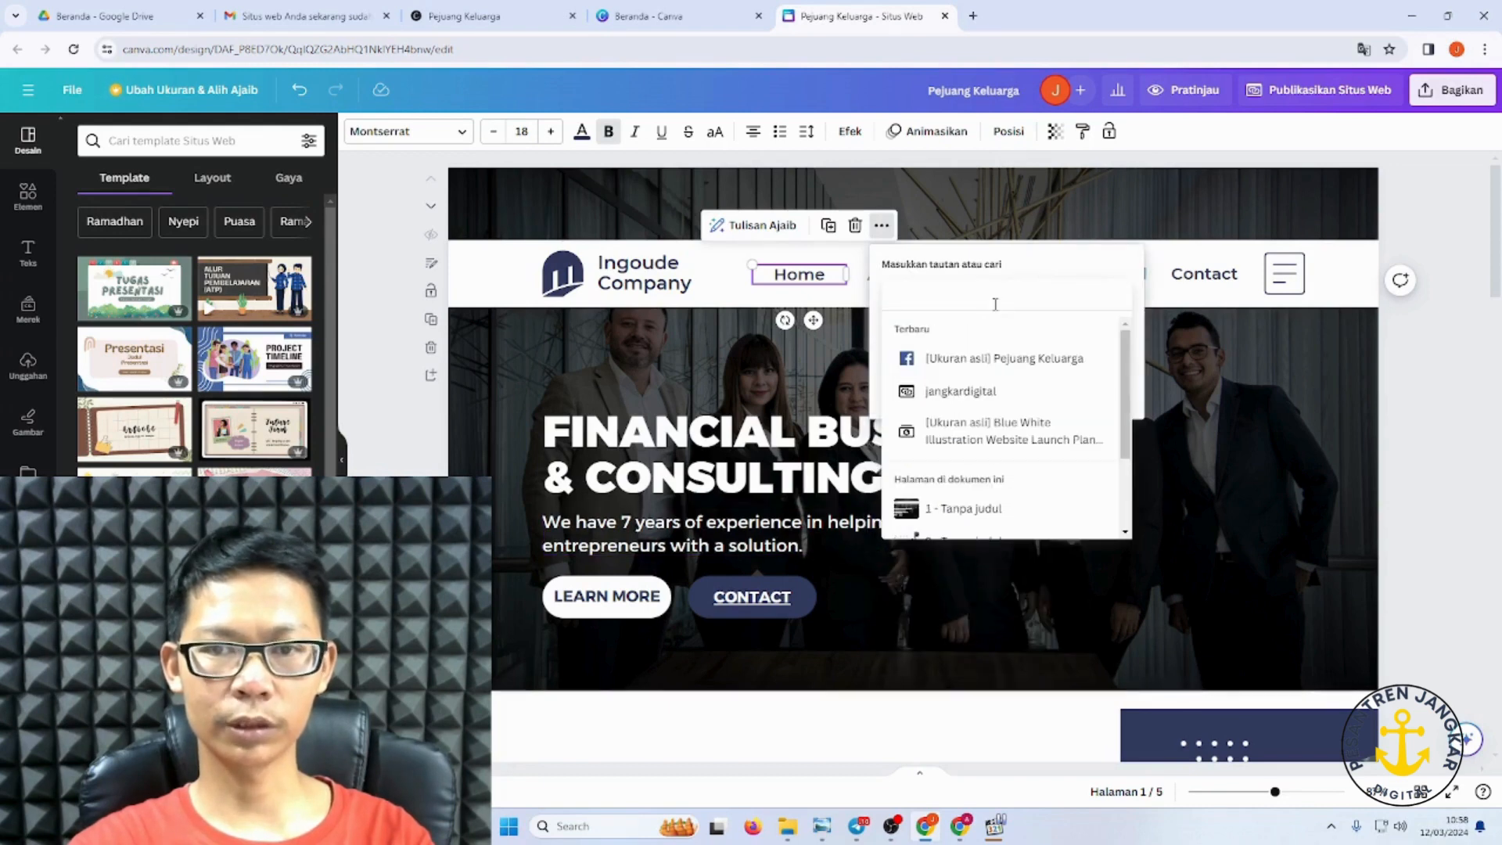
Step: Copy the pejuangkeluarga.co.id address from a new Chrome tab
left_click(973, 15)
left_click(878, 49)
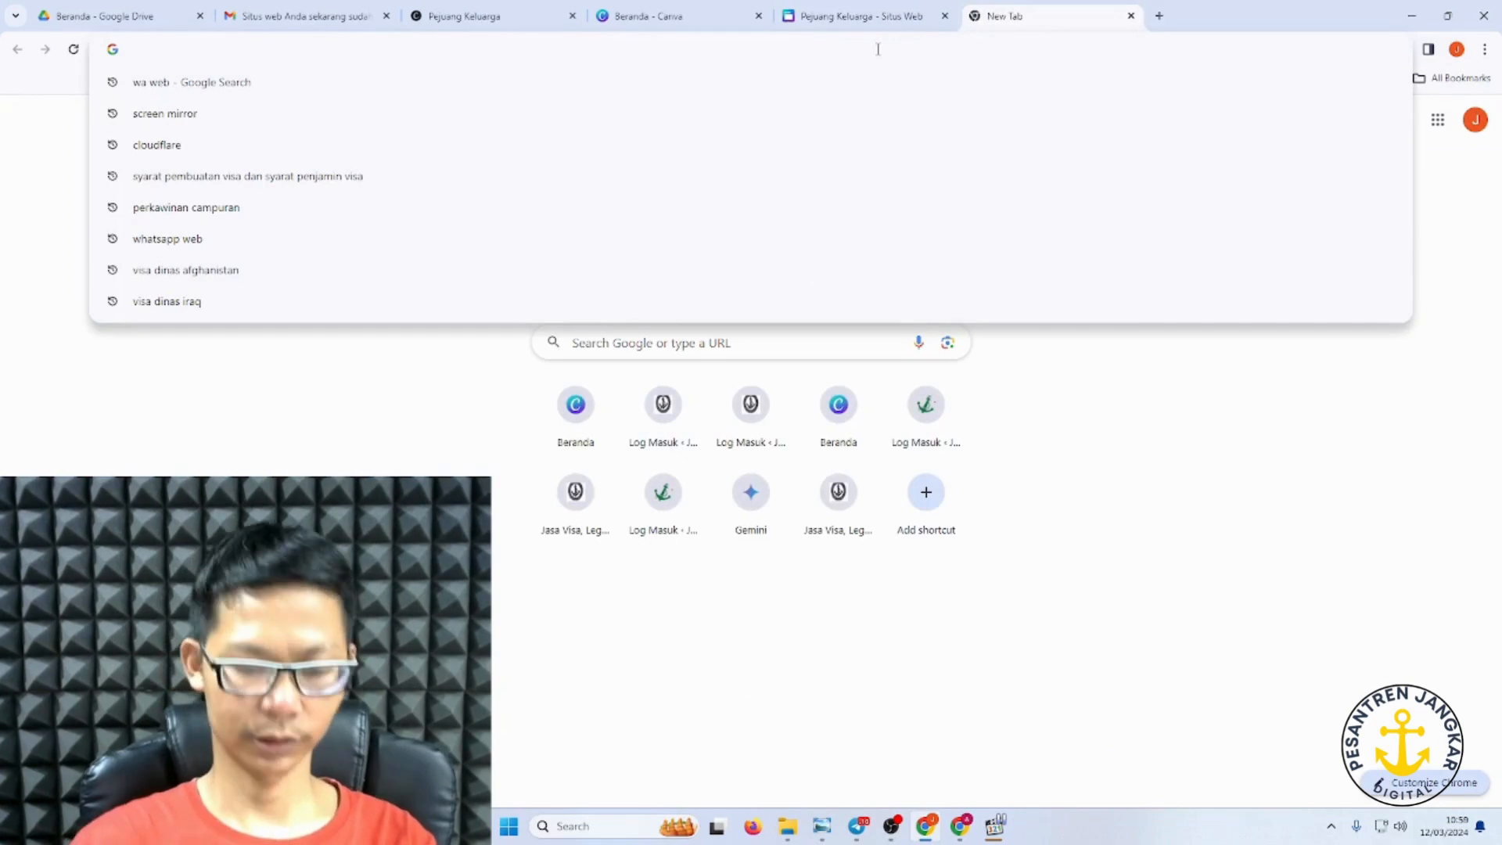
type("pejuangkeluarga.co.id")
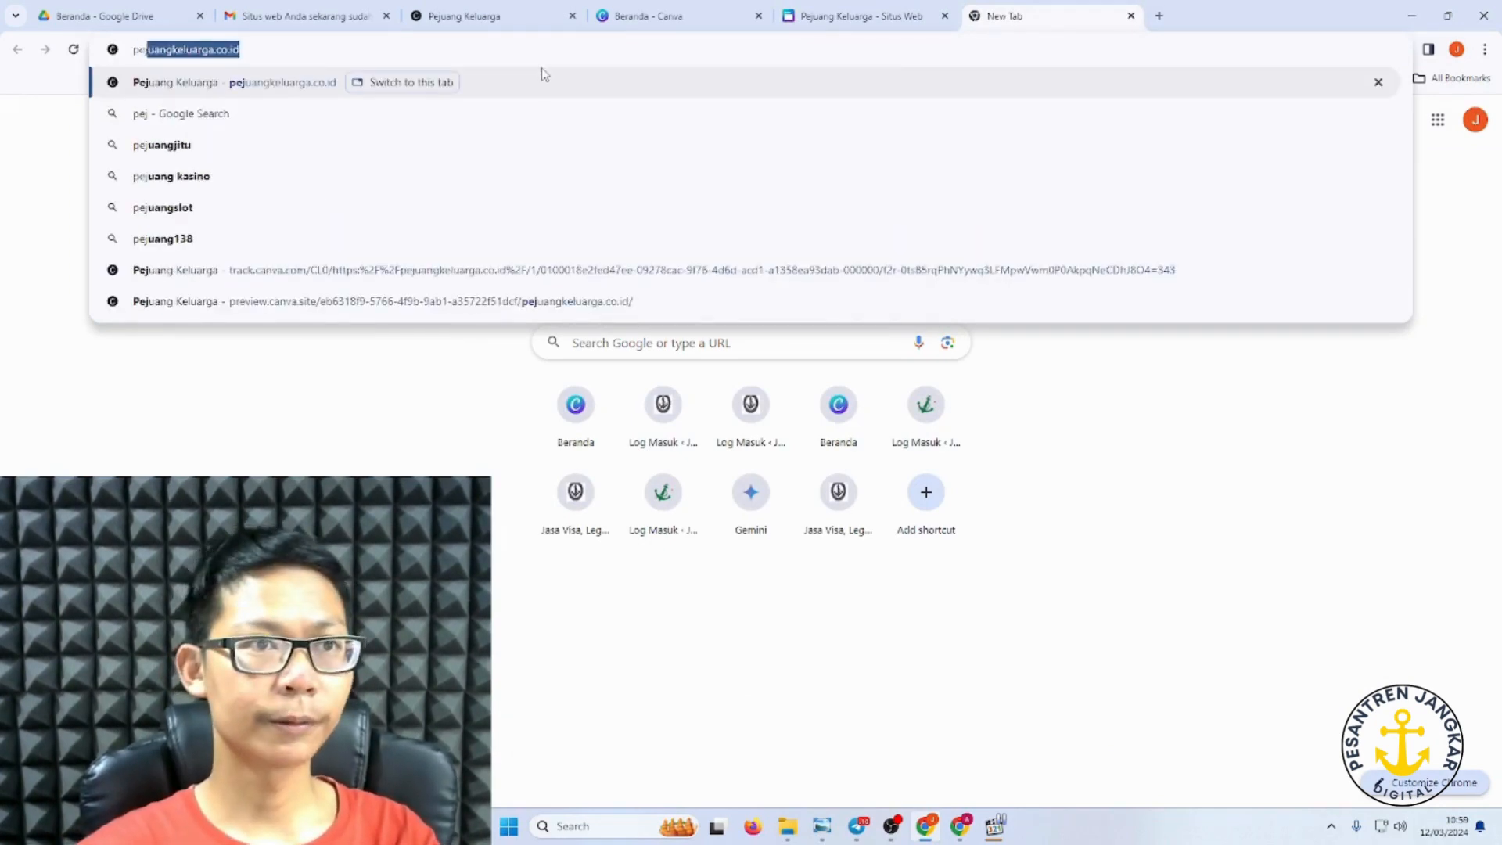
left_click(479, 56)
left_click_drag(229, 53, 77, 44)
key("ctrl+c")
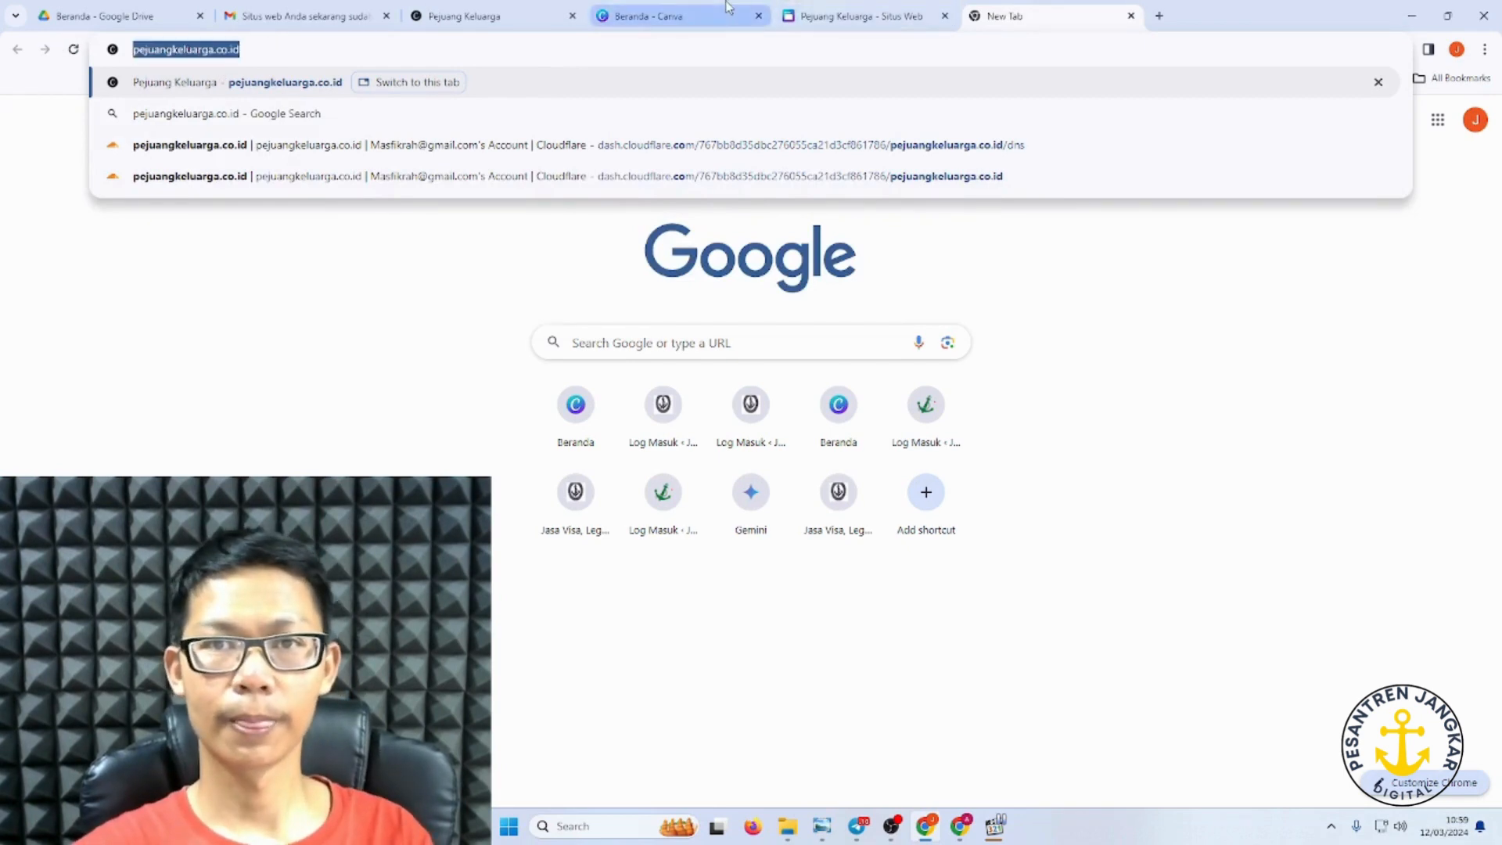
left_click(893, 15)
left_click(928, 294)
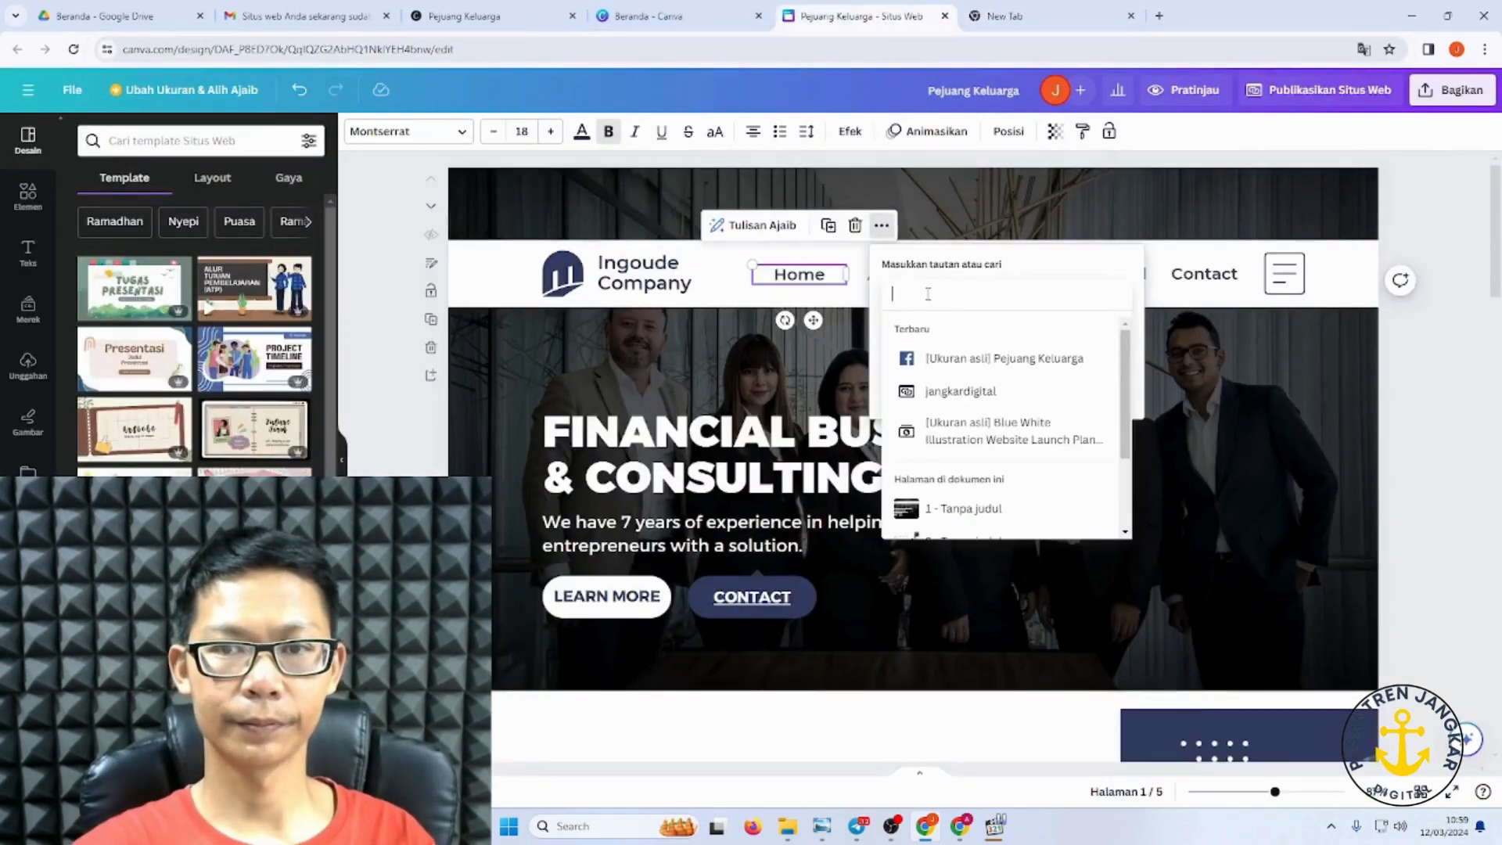
key("ctrl+v")
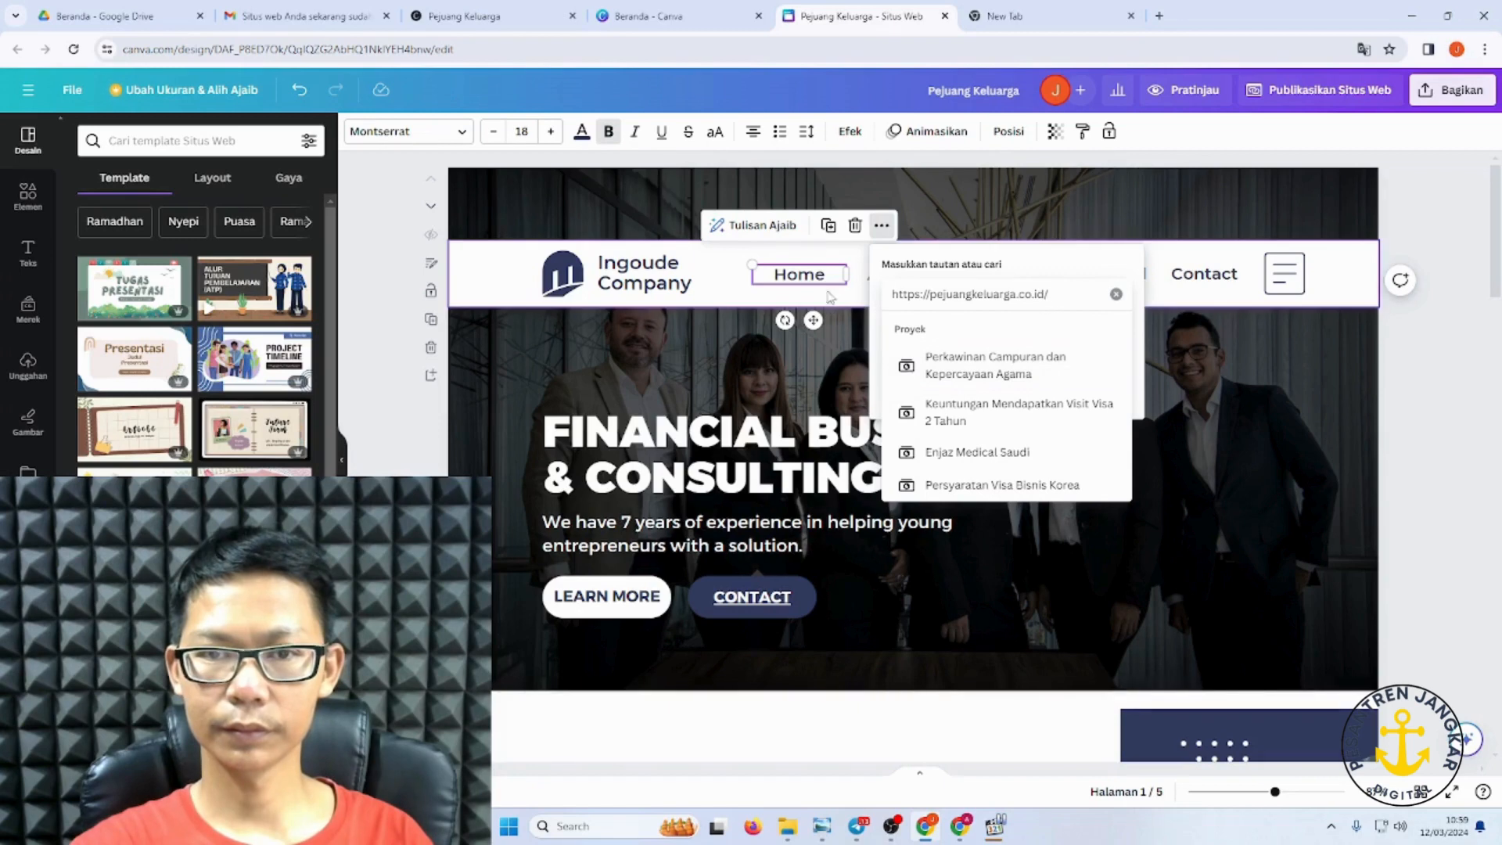
key("Return")
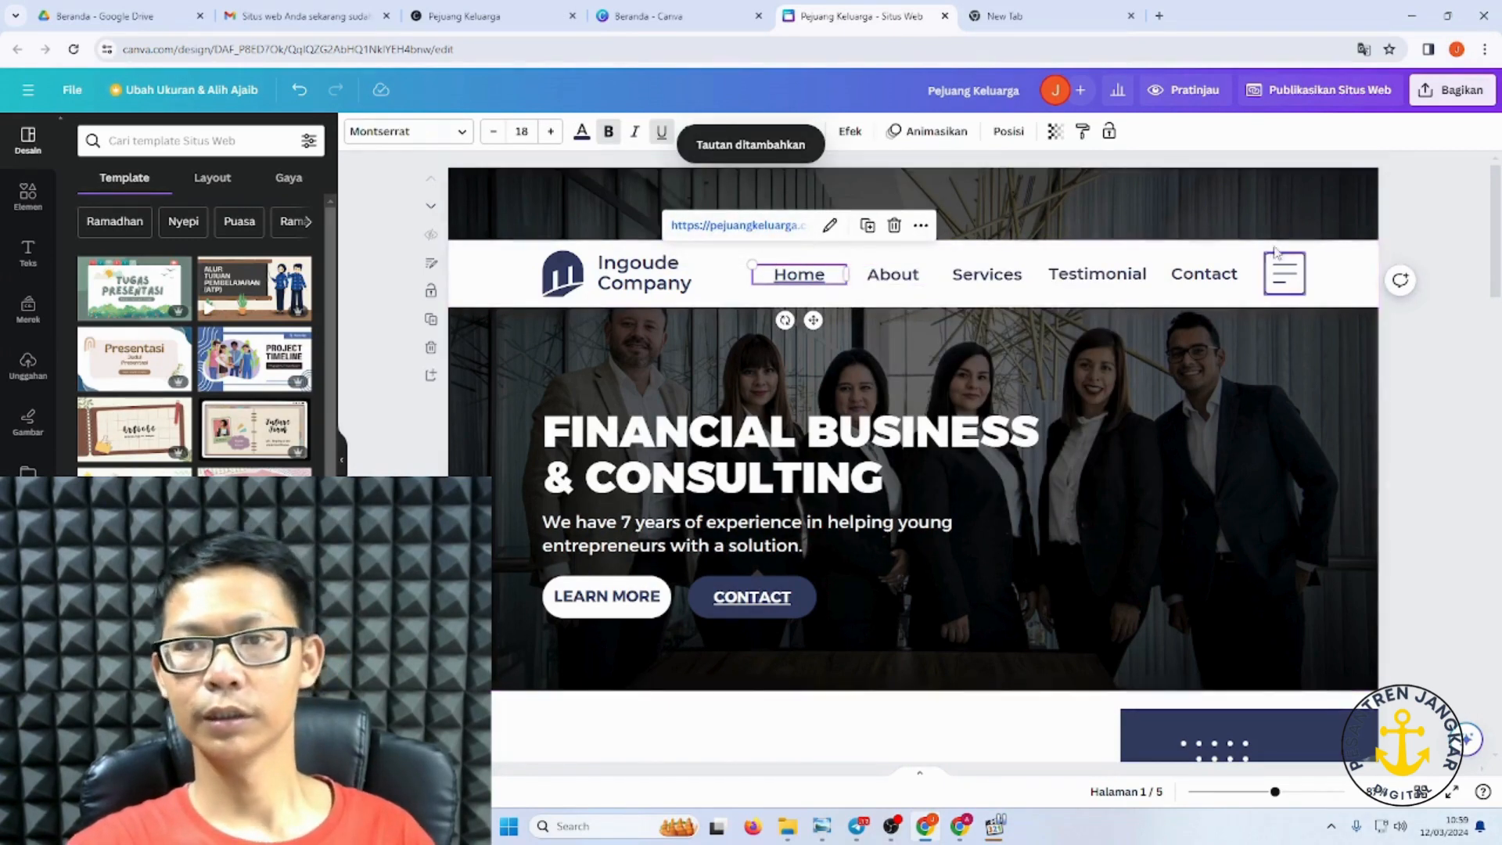
left_click(744, 448)
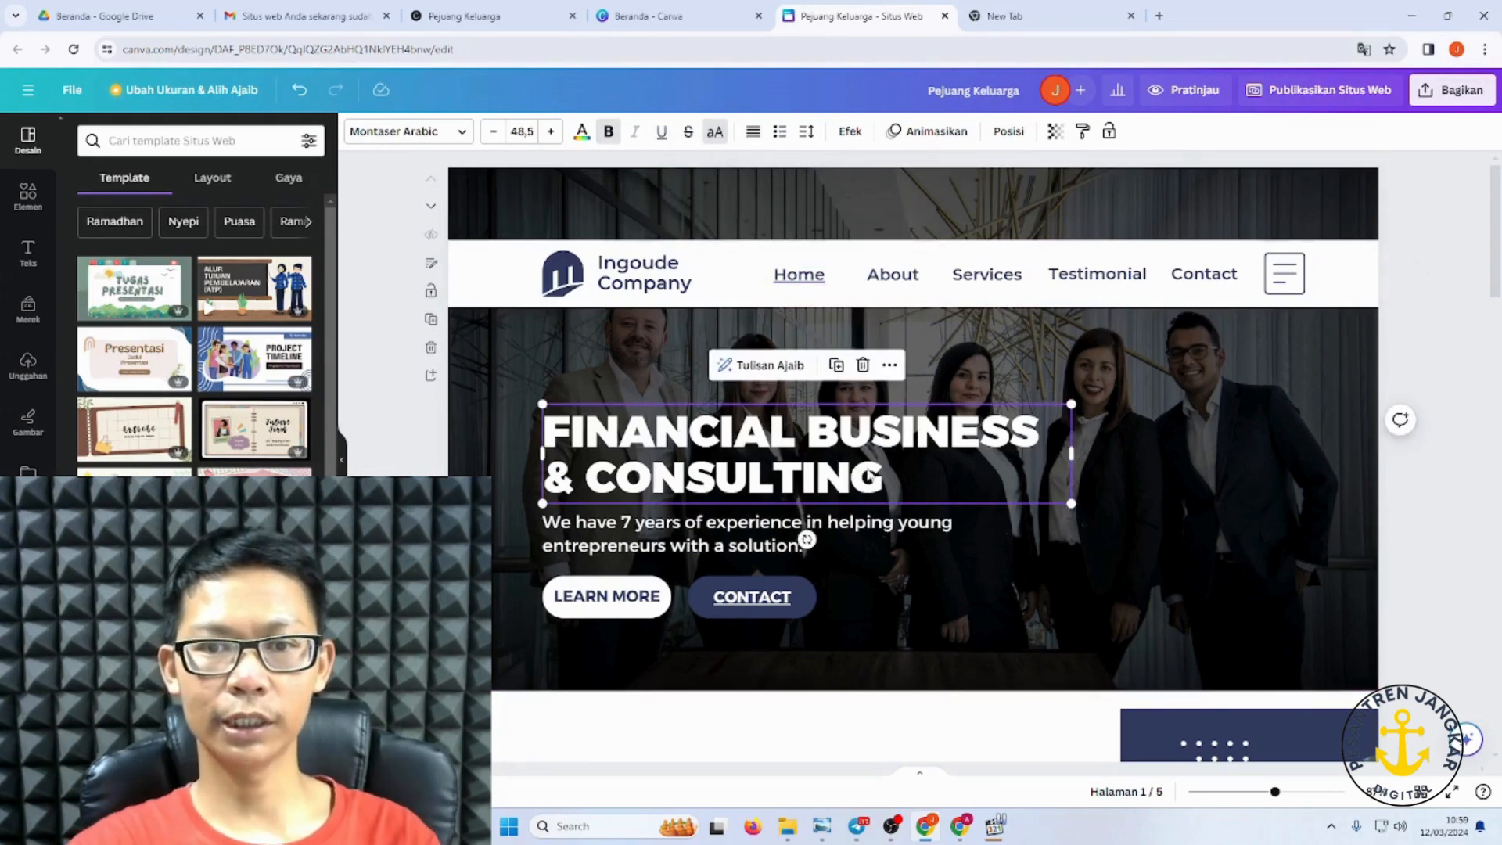
Step: Erase 'FINANCIAL BUSINESS & CONSULTING' from the hero headline and type 'BISNIS FINANCIAL'
double_click(895, 472)
triple_click(895, 472)
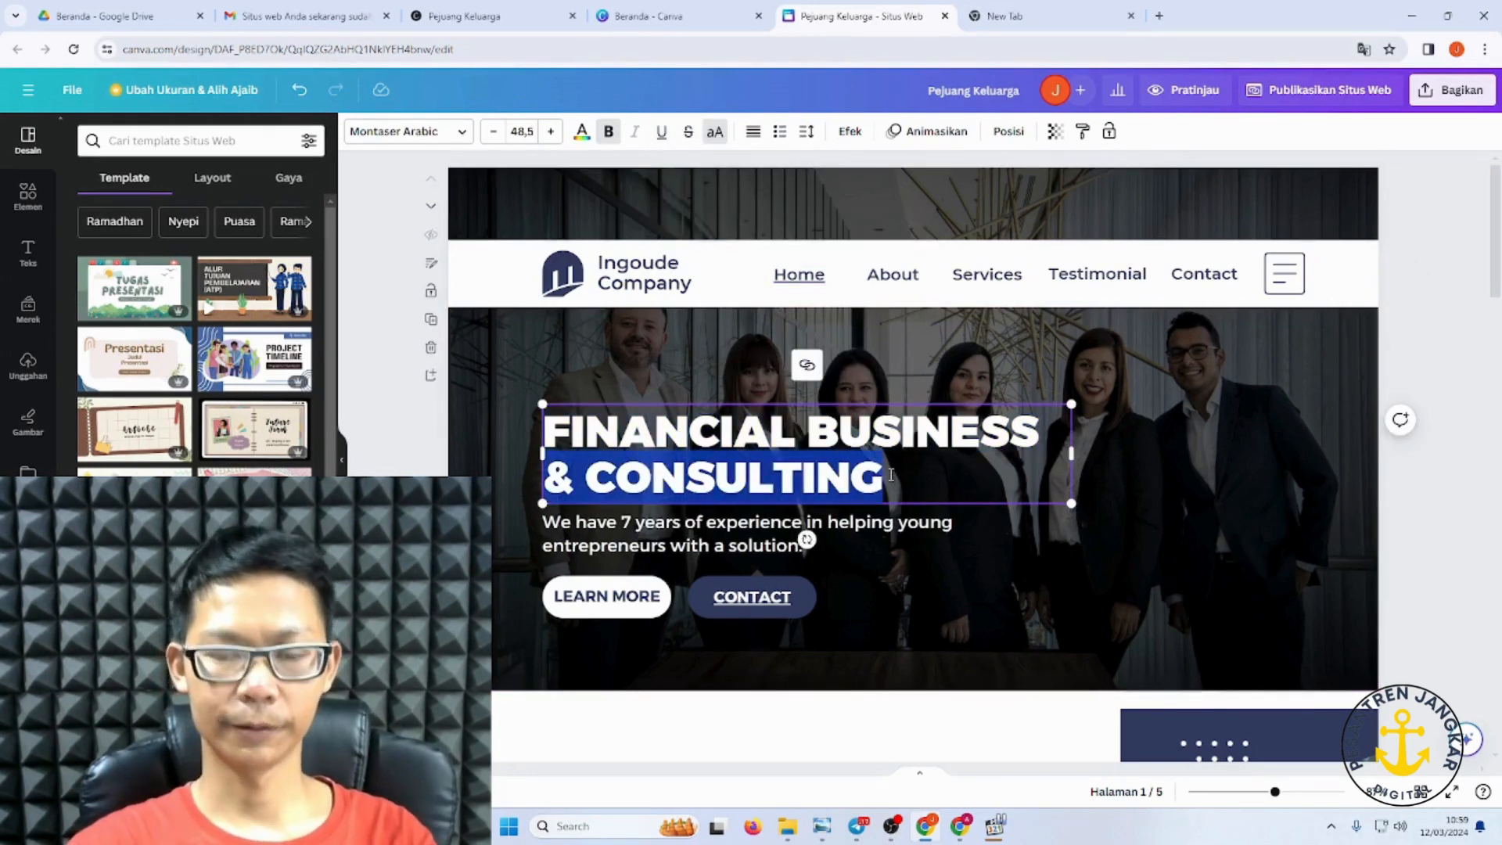
key("BackSpace")
key("BackSpace")
key("BackSpace")
key("BackSpace")
key("BackSpace")
key("BackSpace")
key("BackSpace")
key("BackSpace")
key("BackSpace")
key("BackSpace")
key("BackSpace")
key("BackSpace")
key("BackSpace")
key("BackSpace")
key("BackSpace")
key("BackSpace")
key("BackSpace")
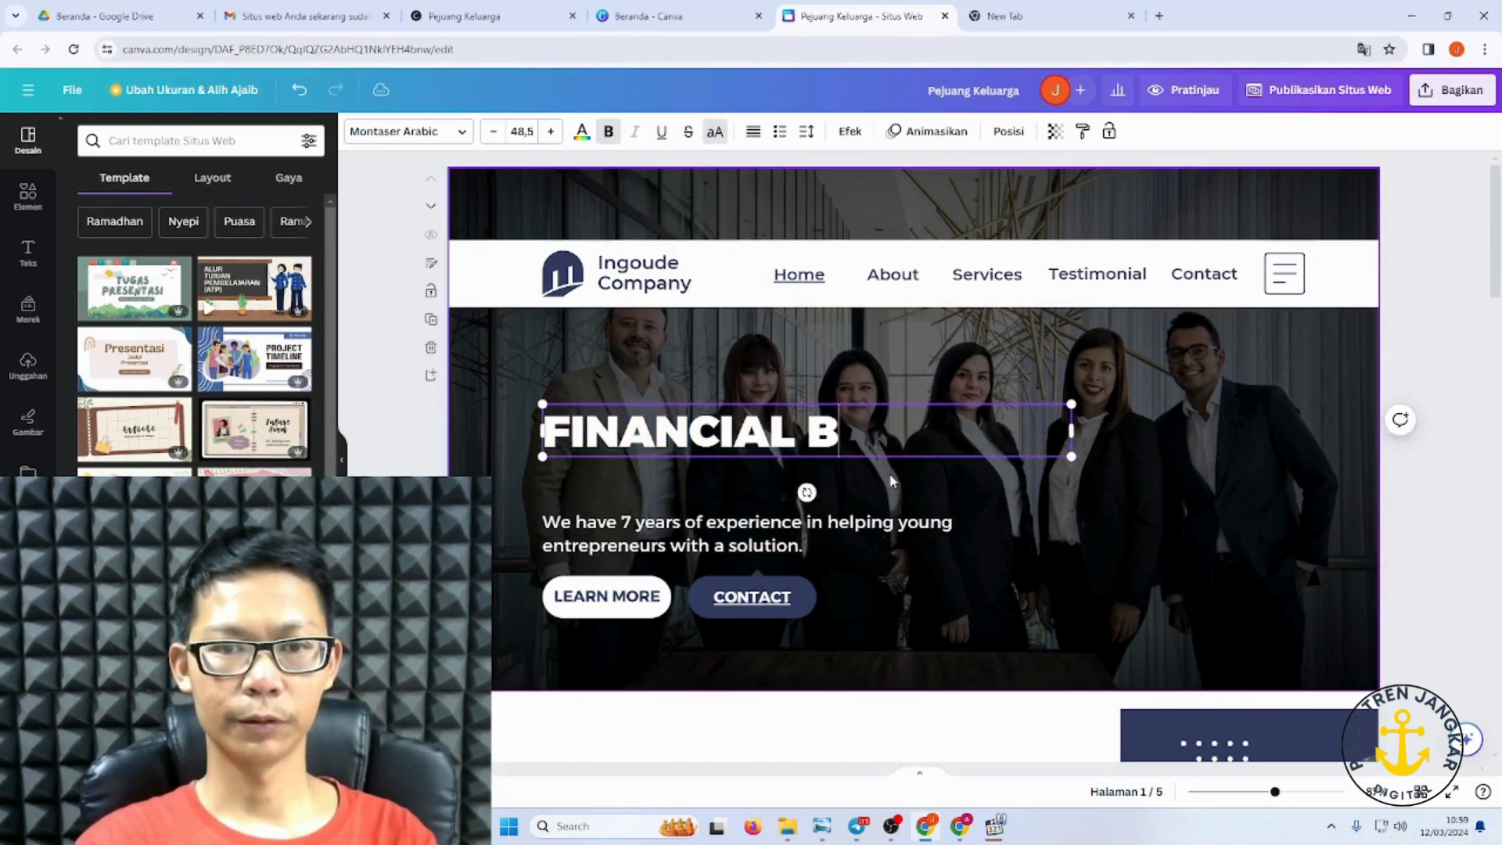
key("BackSpace")
key("BackSpace")
key("BackSpace")
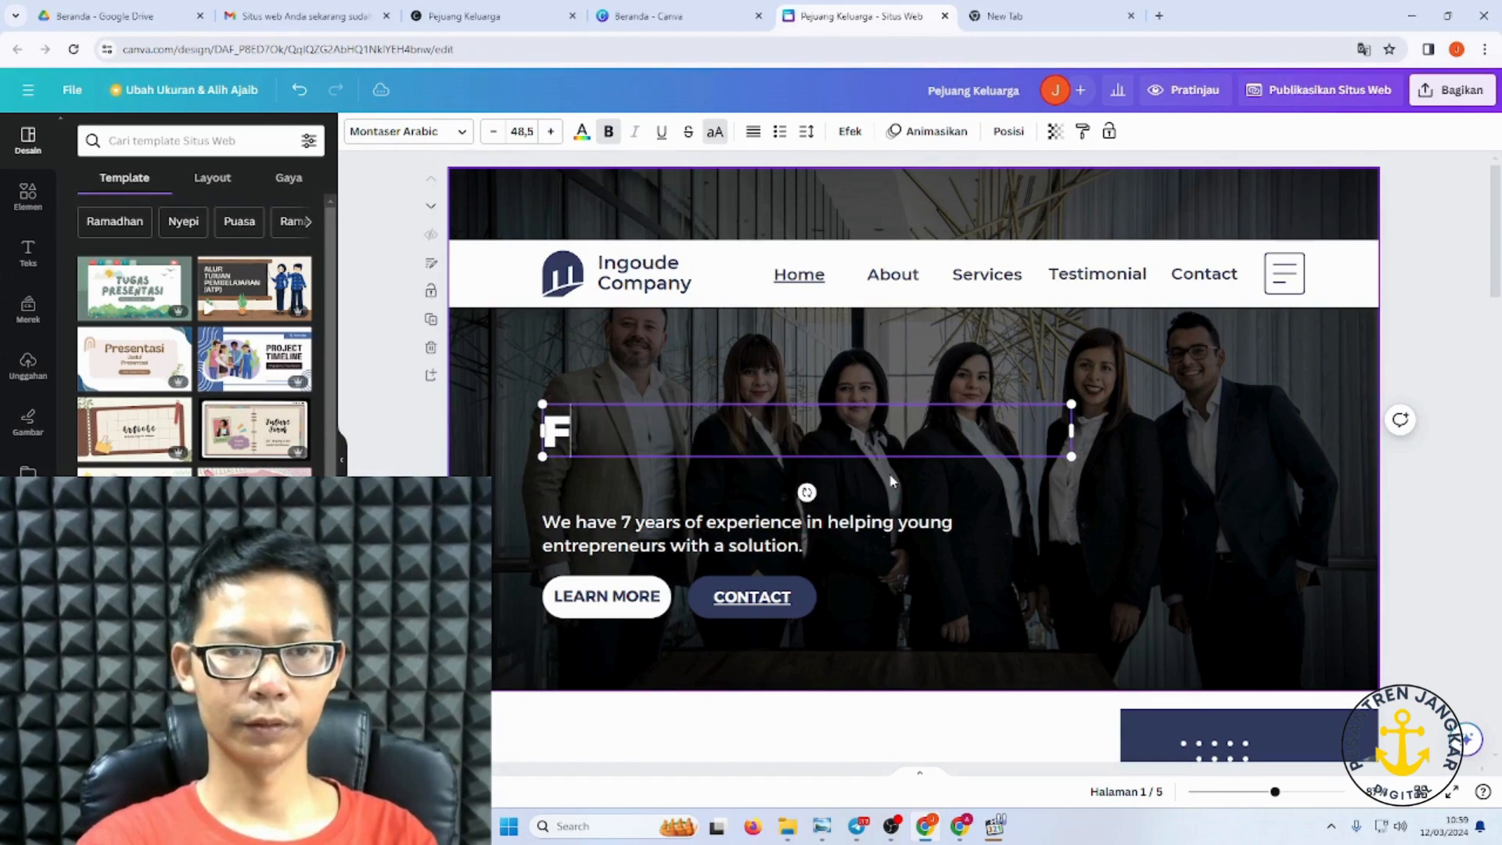
type("BISM")
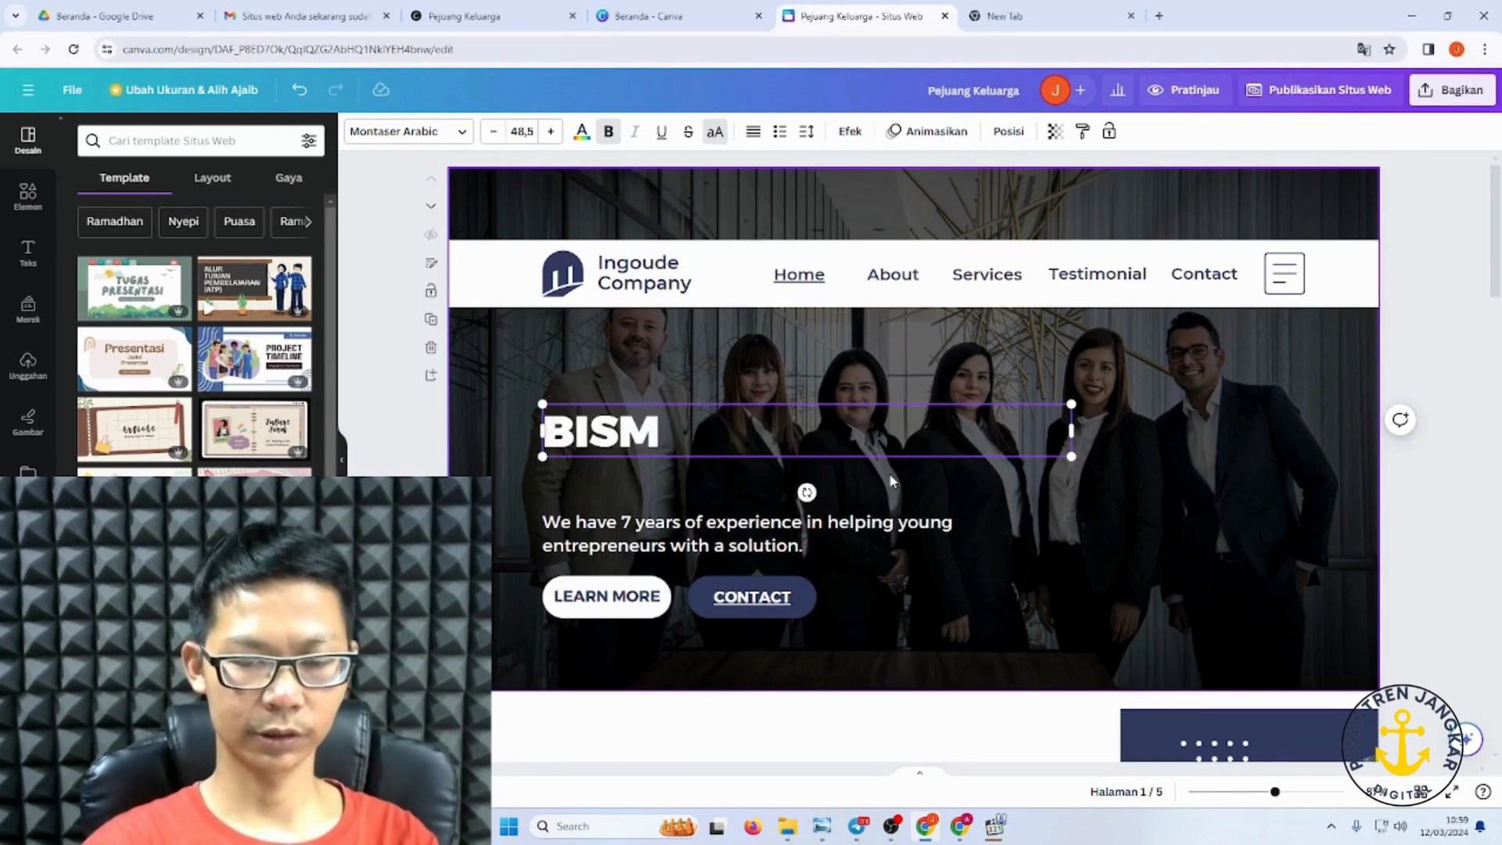
key("BackSpace")
type("N")
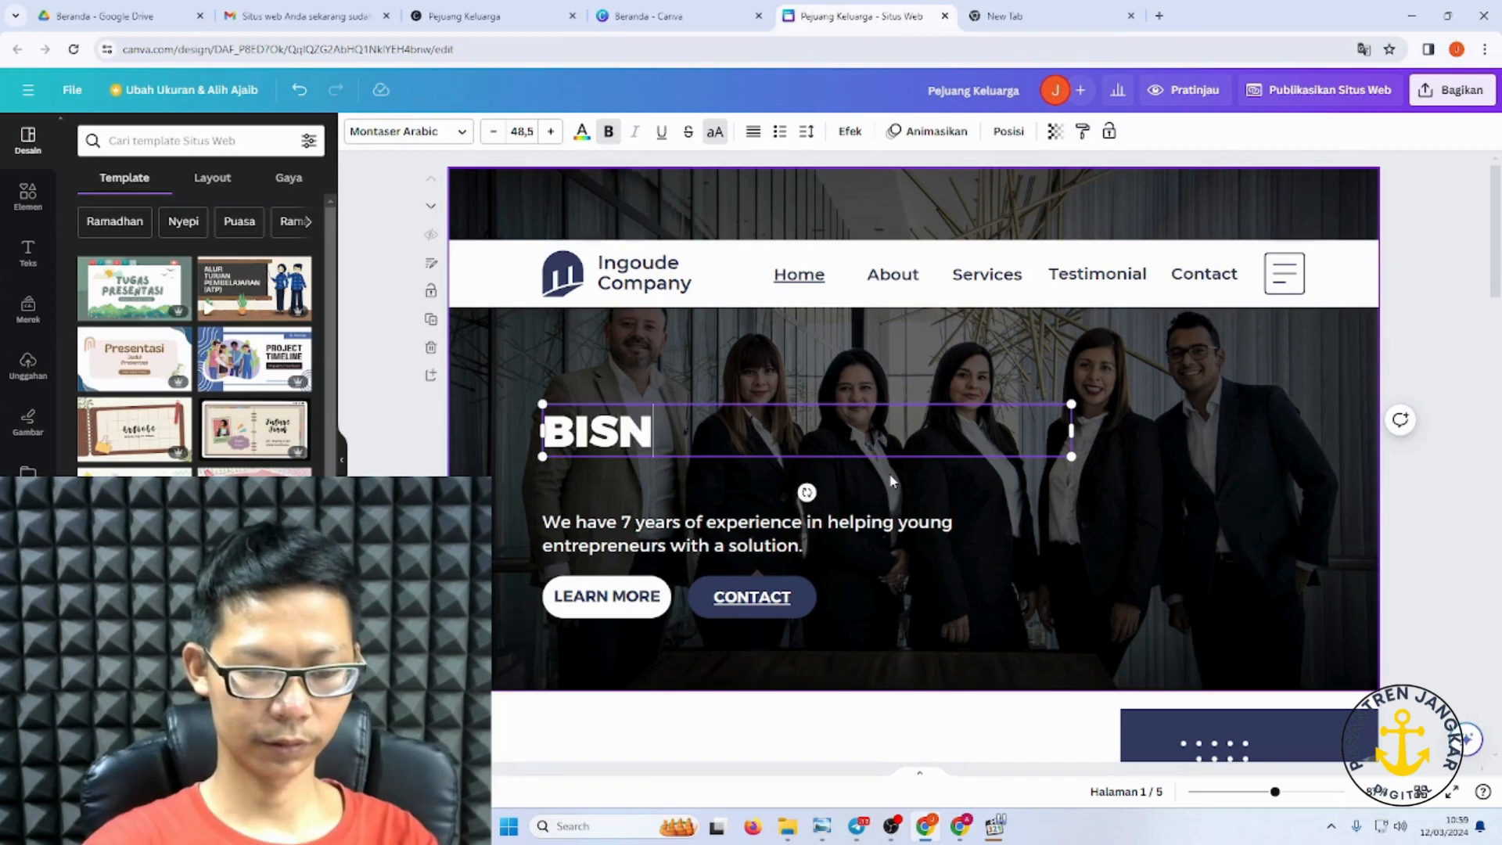
type("IS FI")
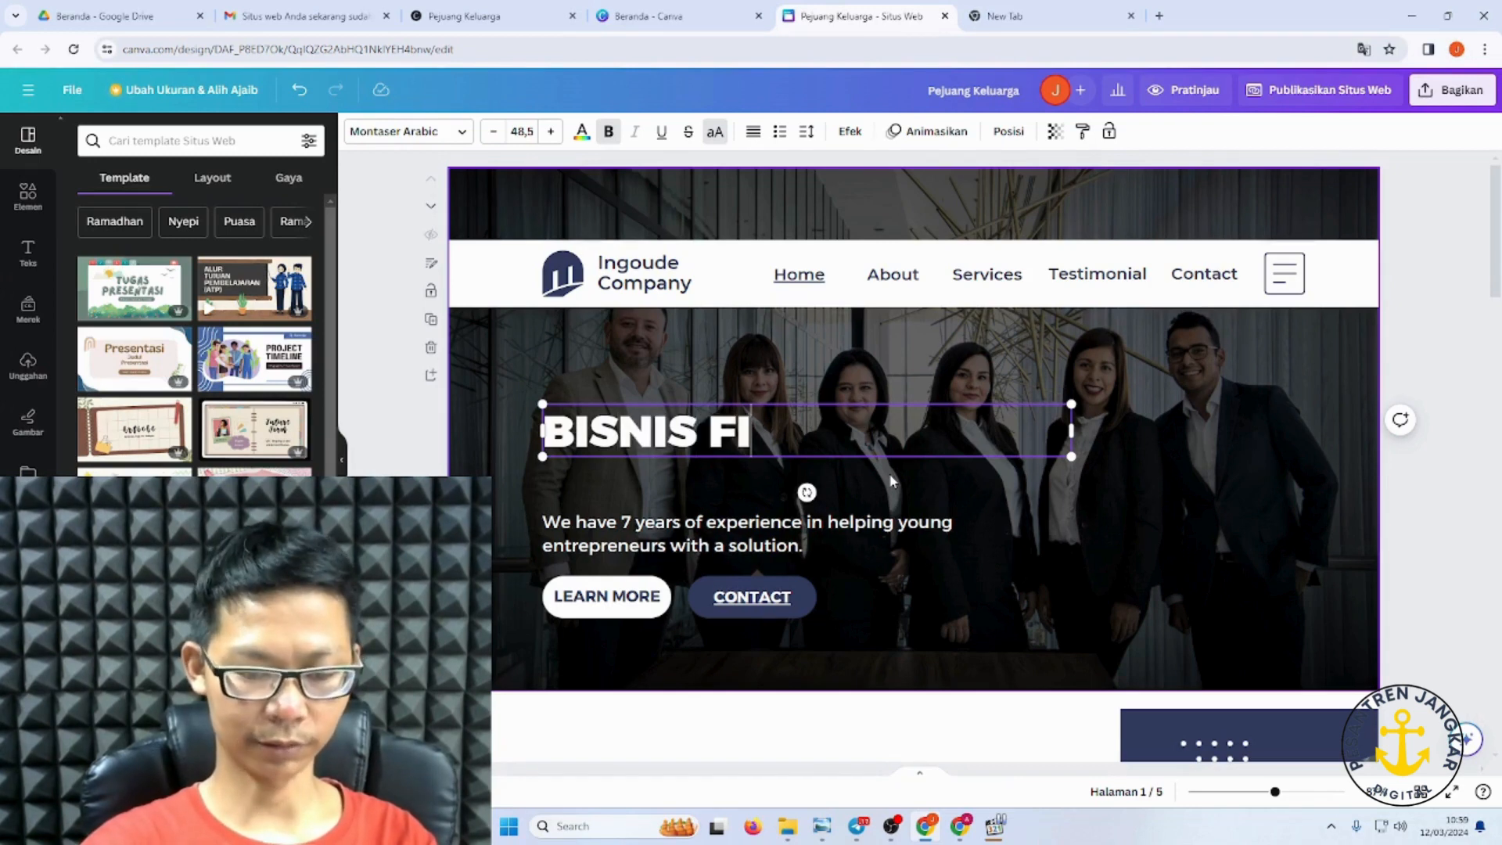
type("NA")
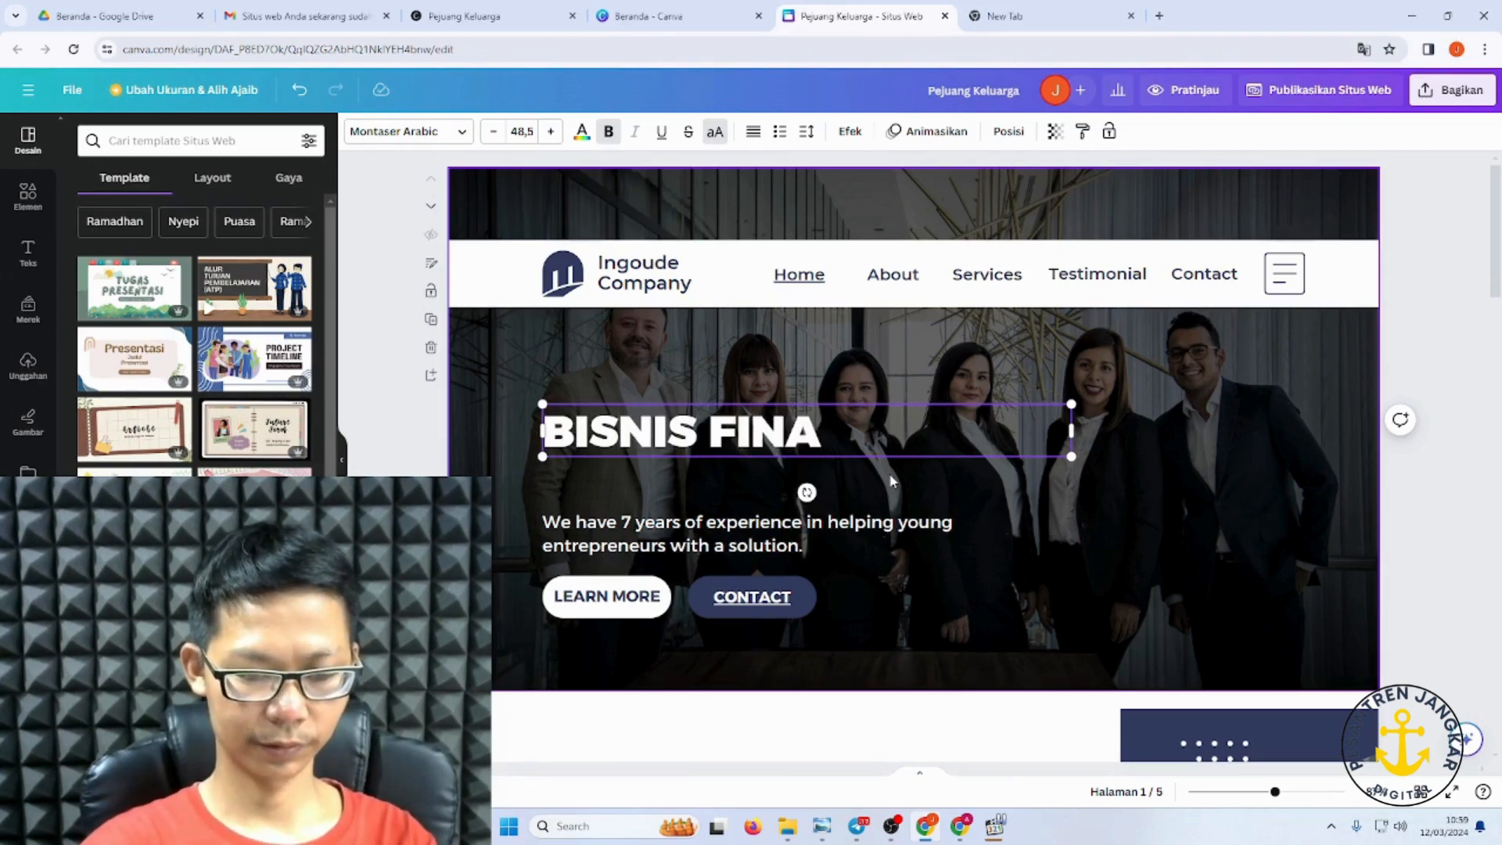
type("NCIAL")
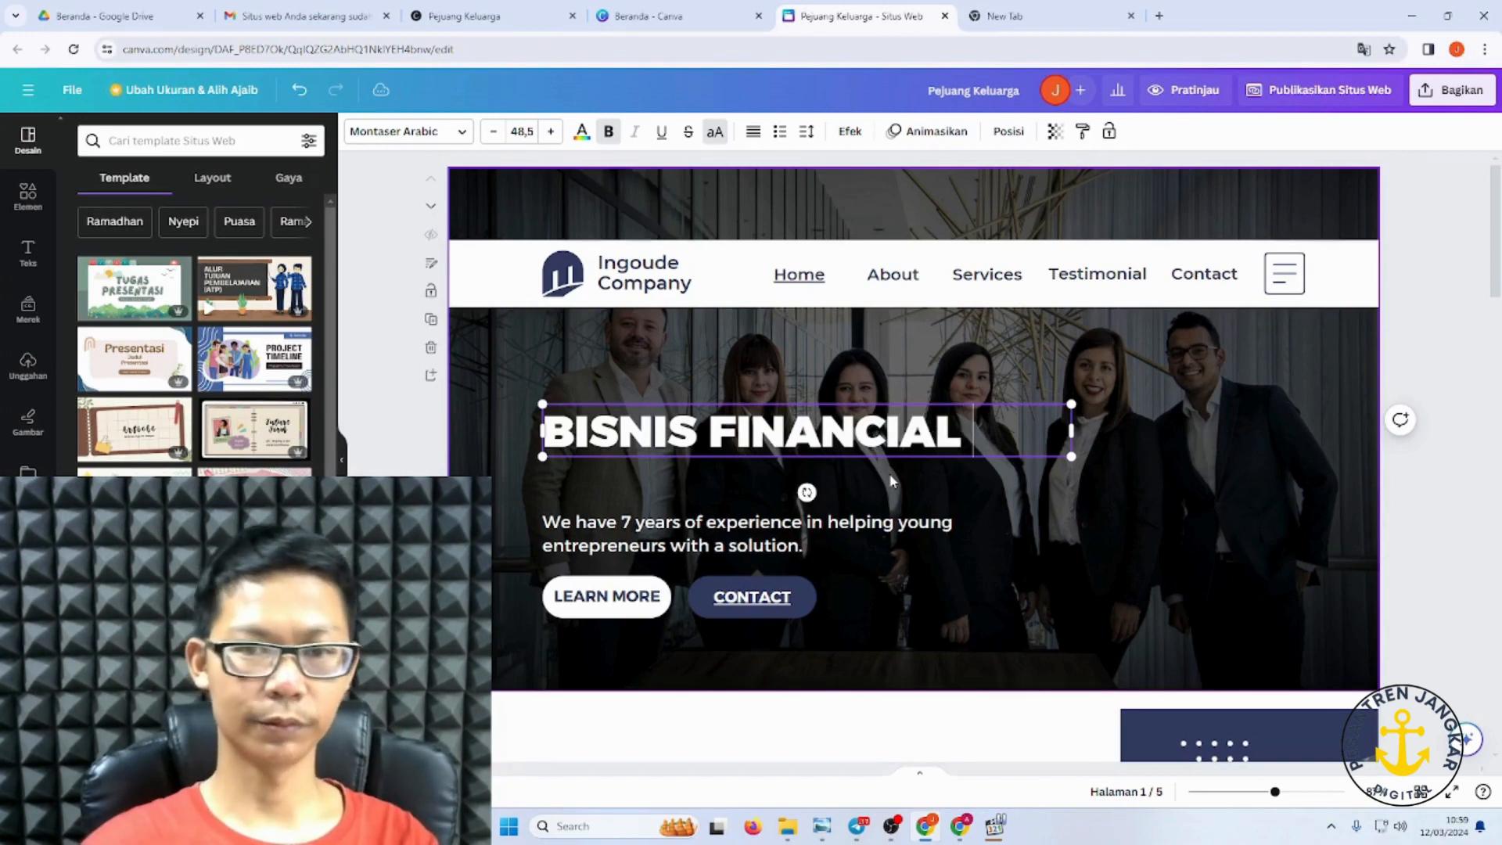
Step: Overwrite the subtitle below the headline with 'Cara tepat mengelola bisnis financial', fixing typos
left_click(1034, 630)
left_click(598, 537)
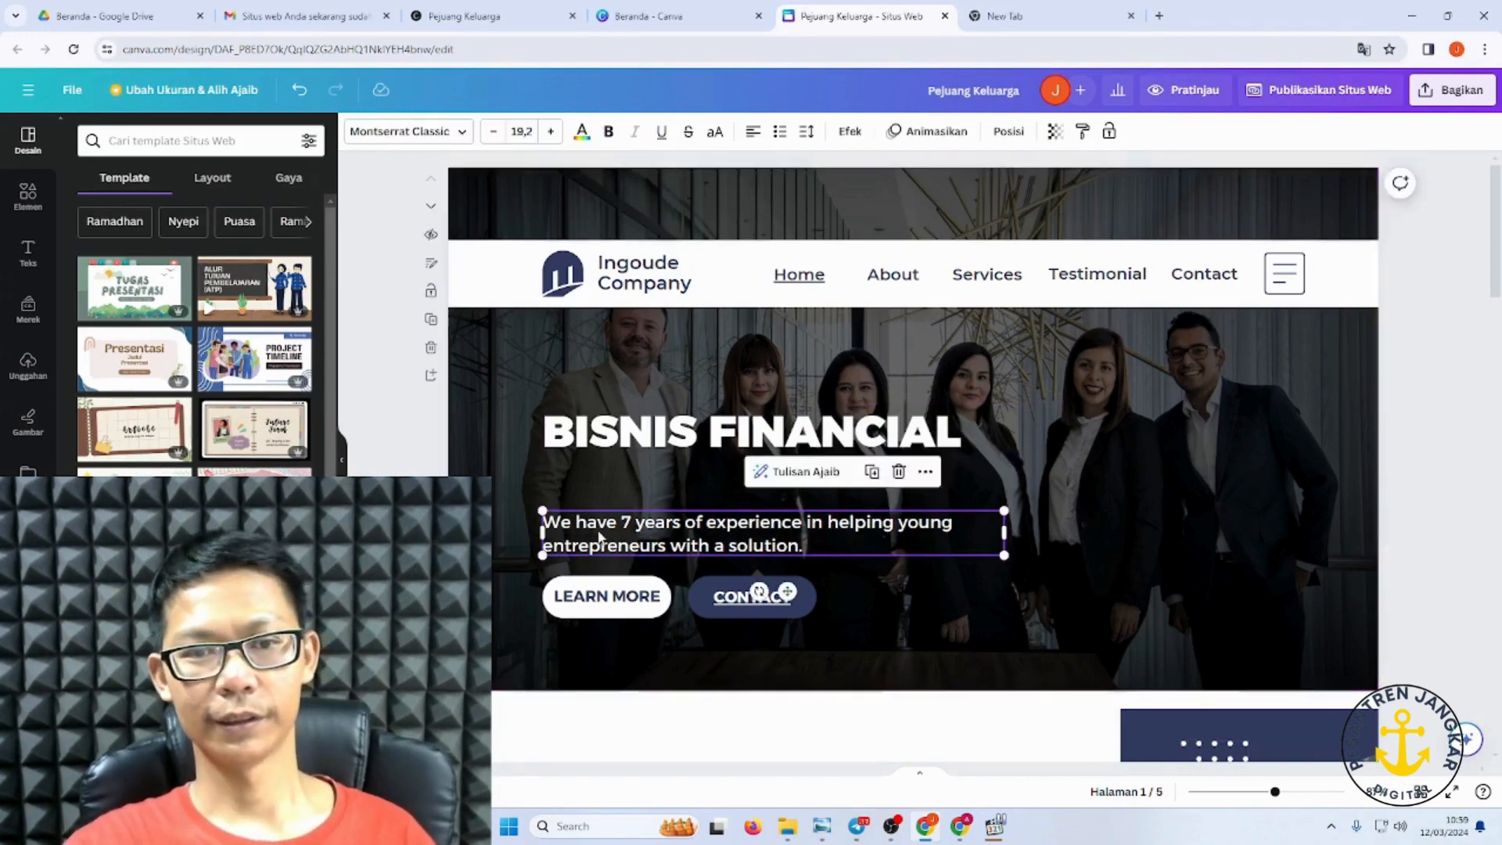
key("Return")
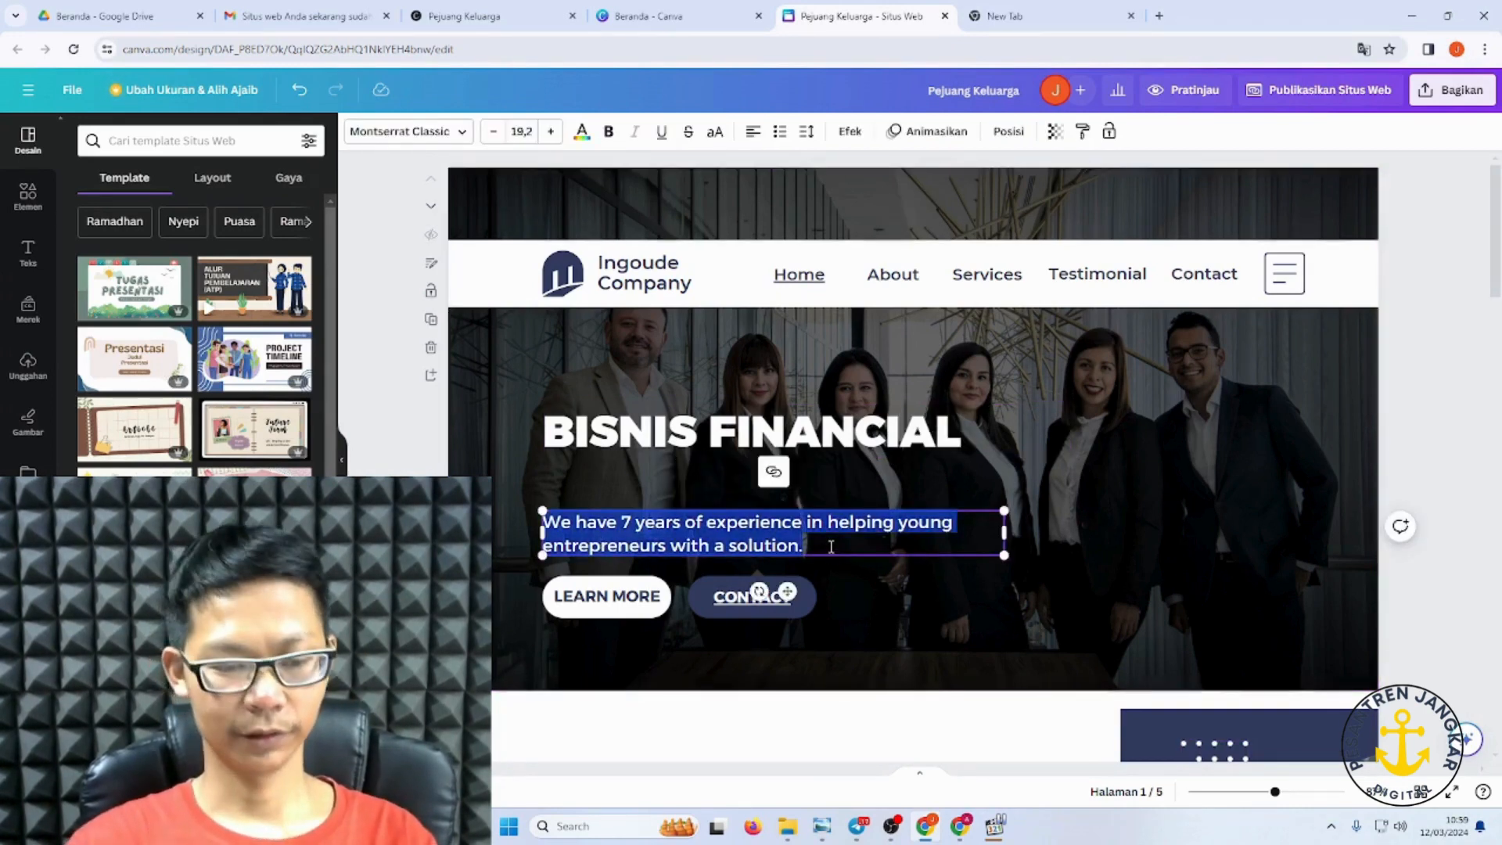
type("cARA")
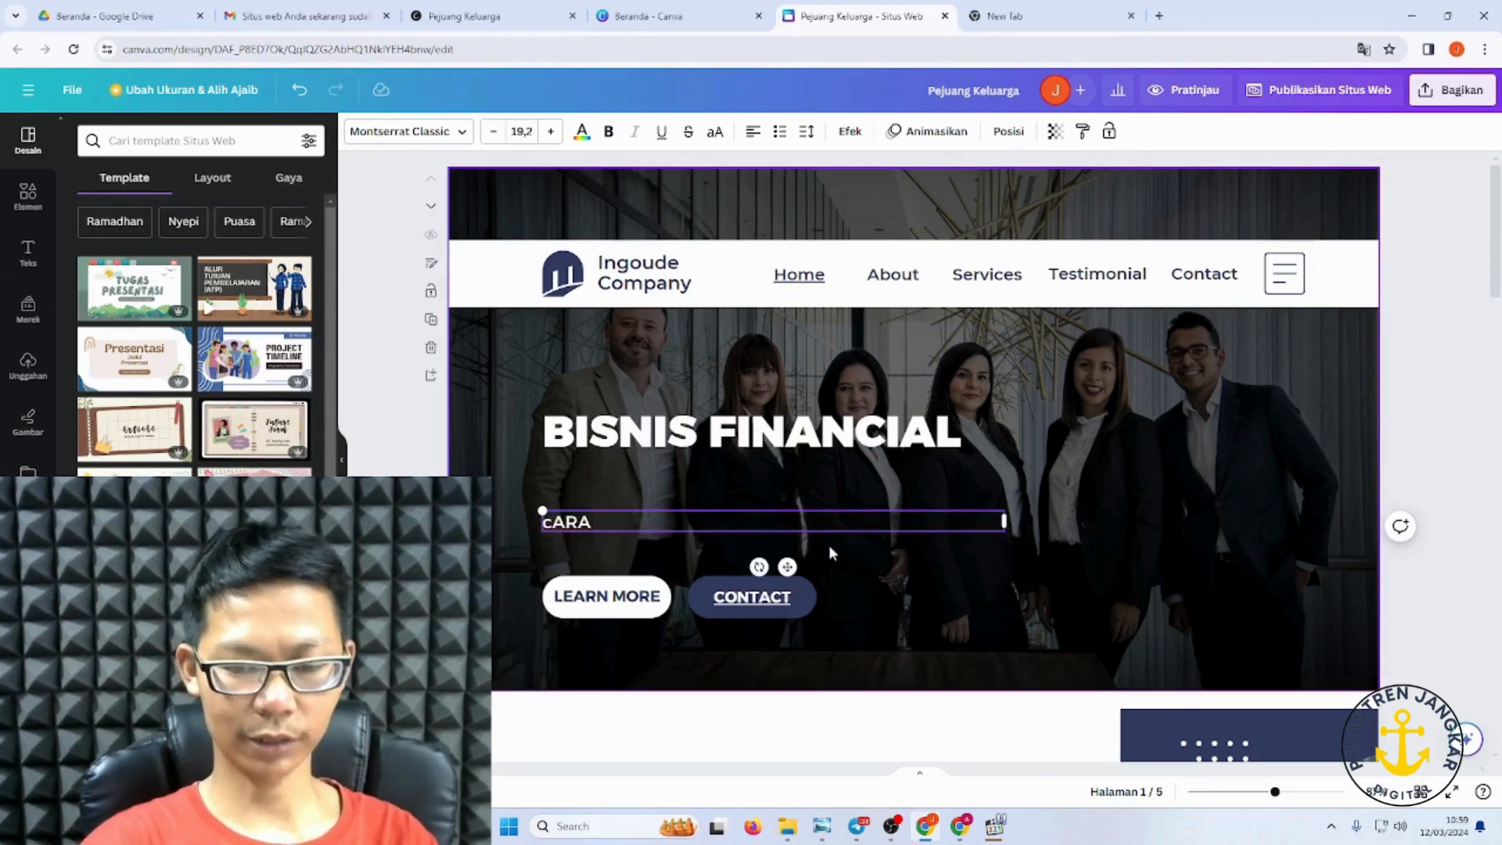
key("BackSpace")
key("BackSpace")
key("BackSpace")
type("a")
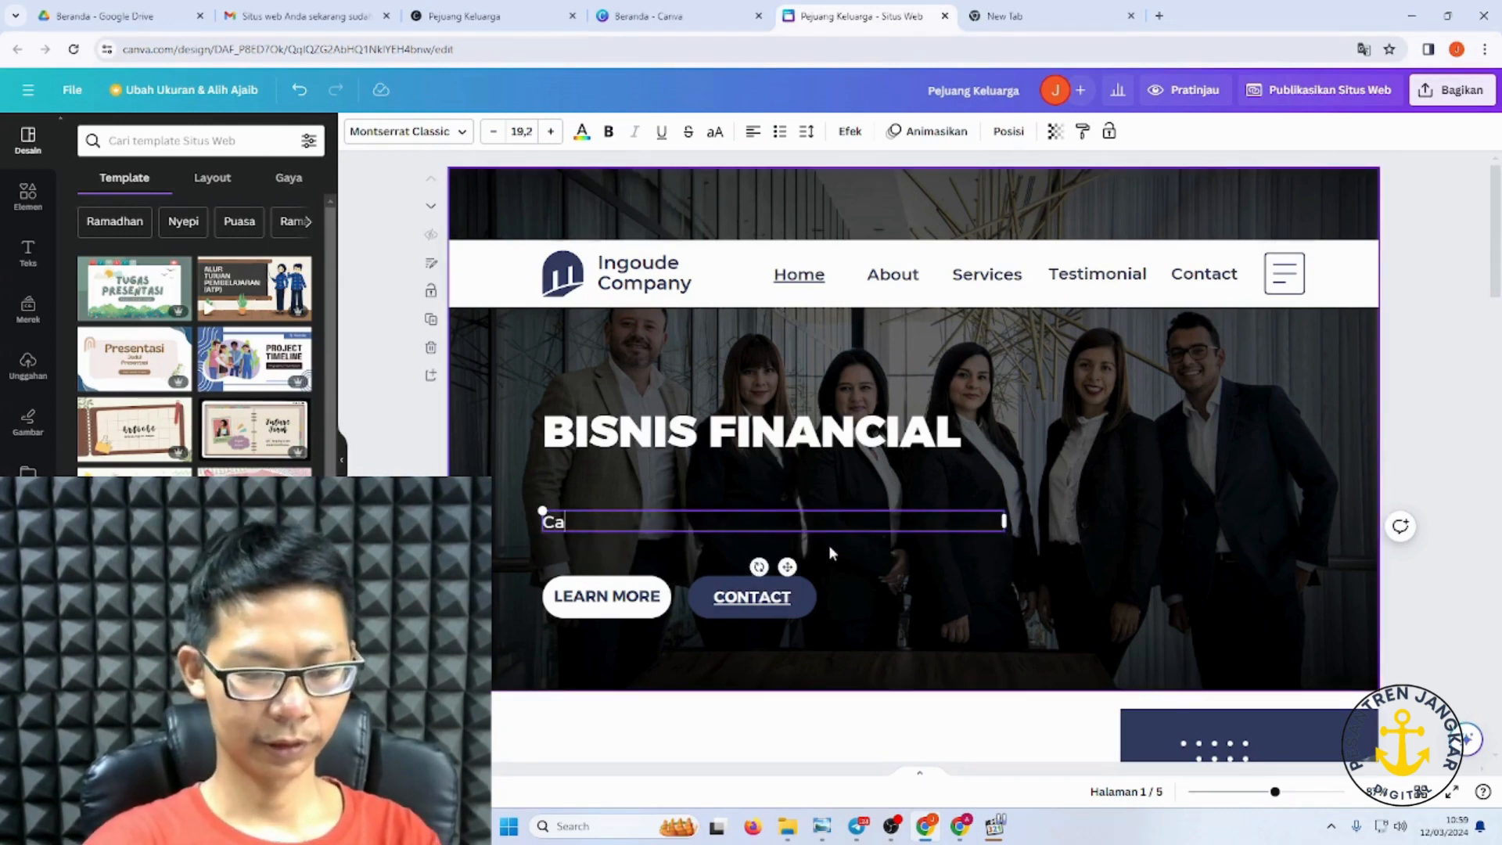
type("ra tepa")
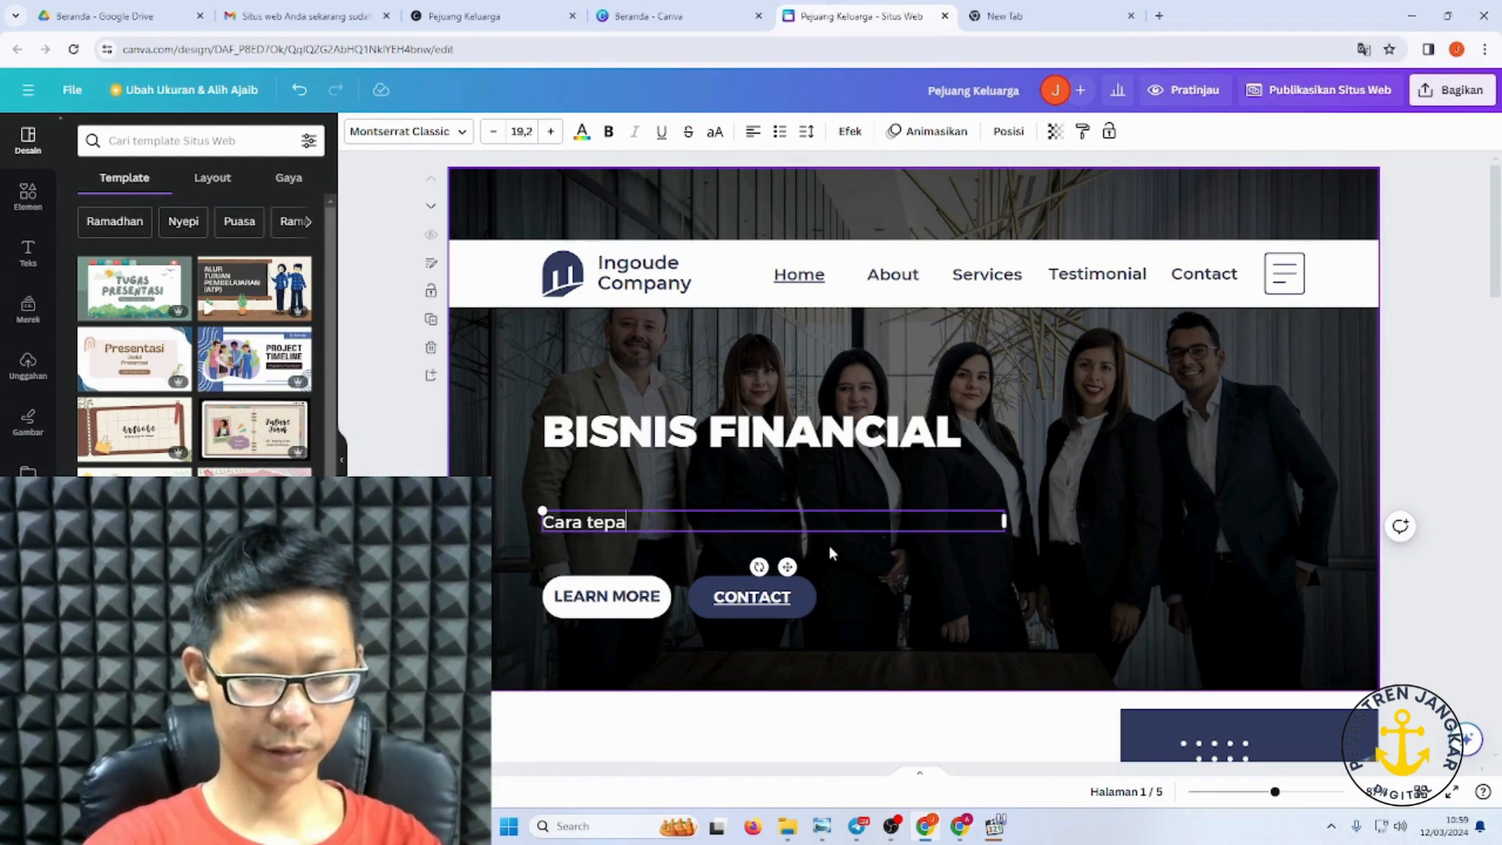
type("t m")
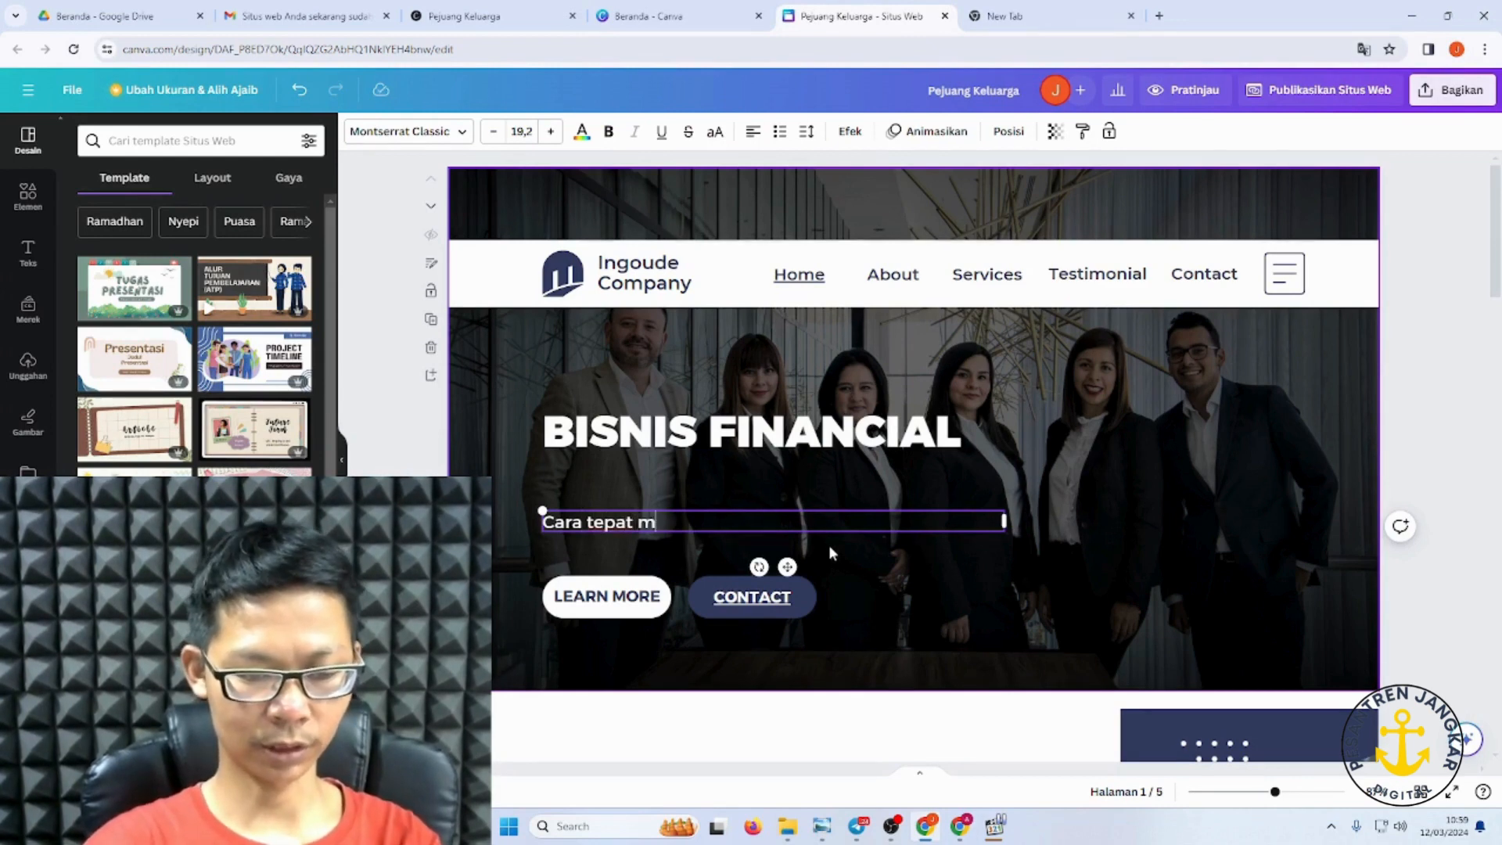
type("engelola")
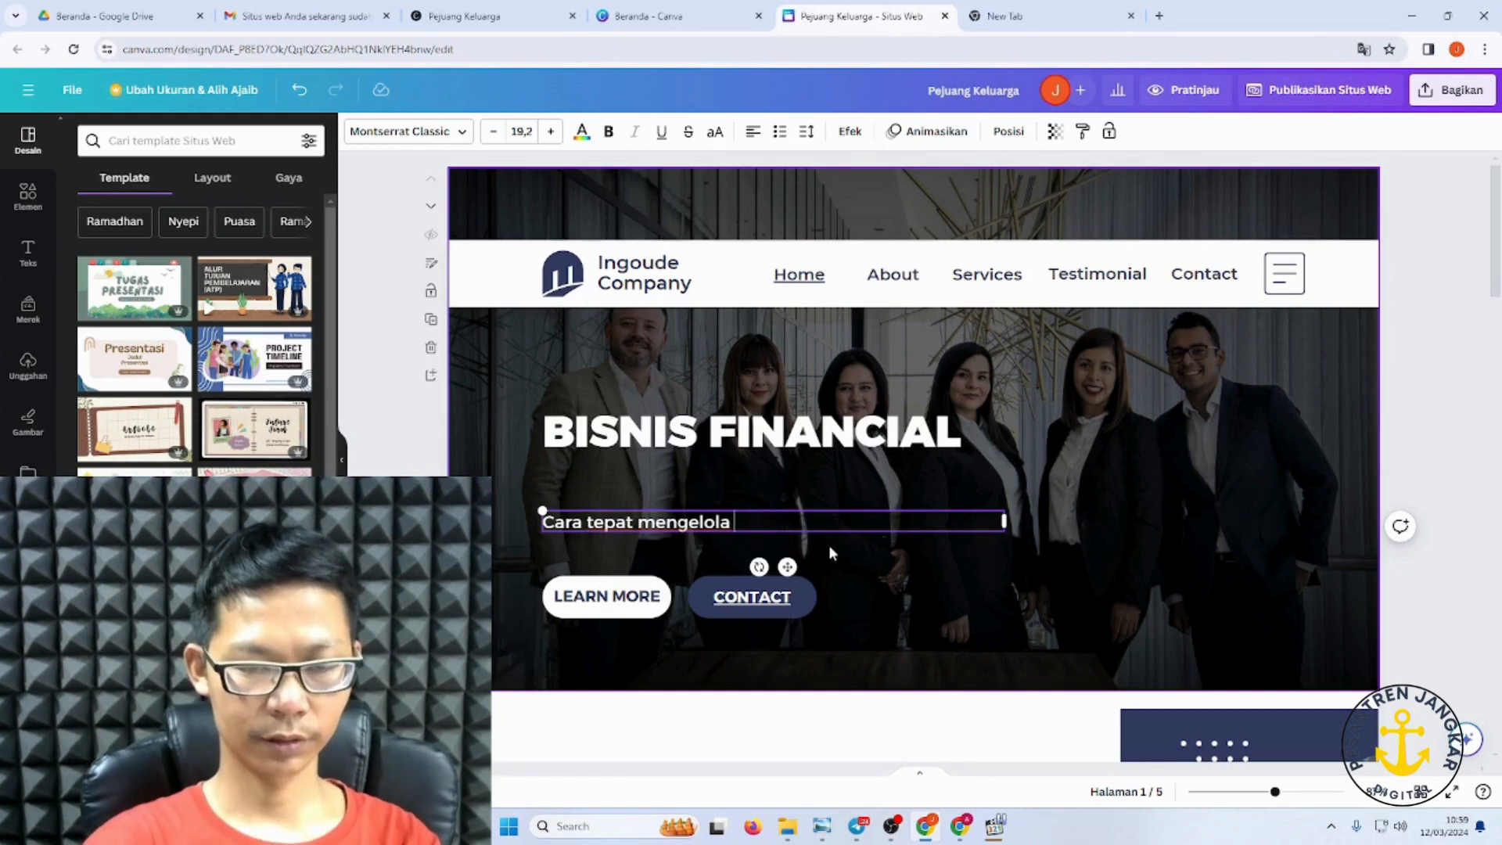
type(" bisnis ")
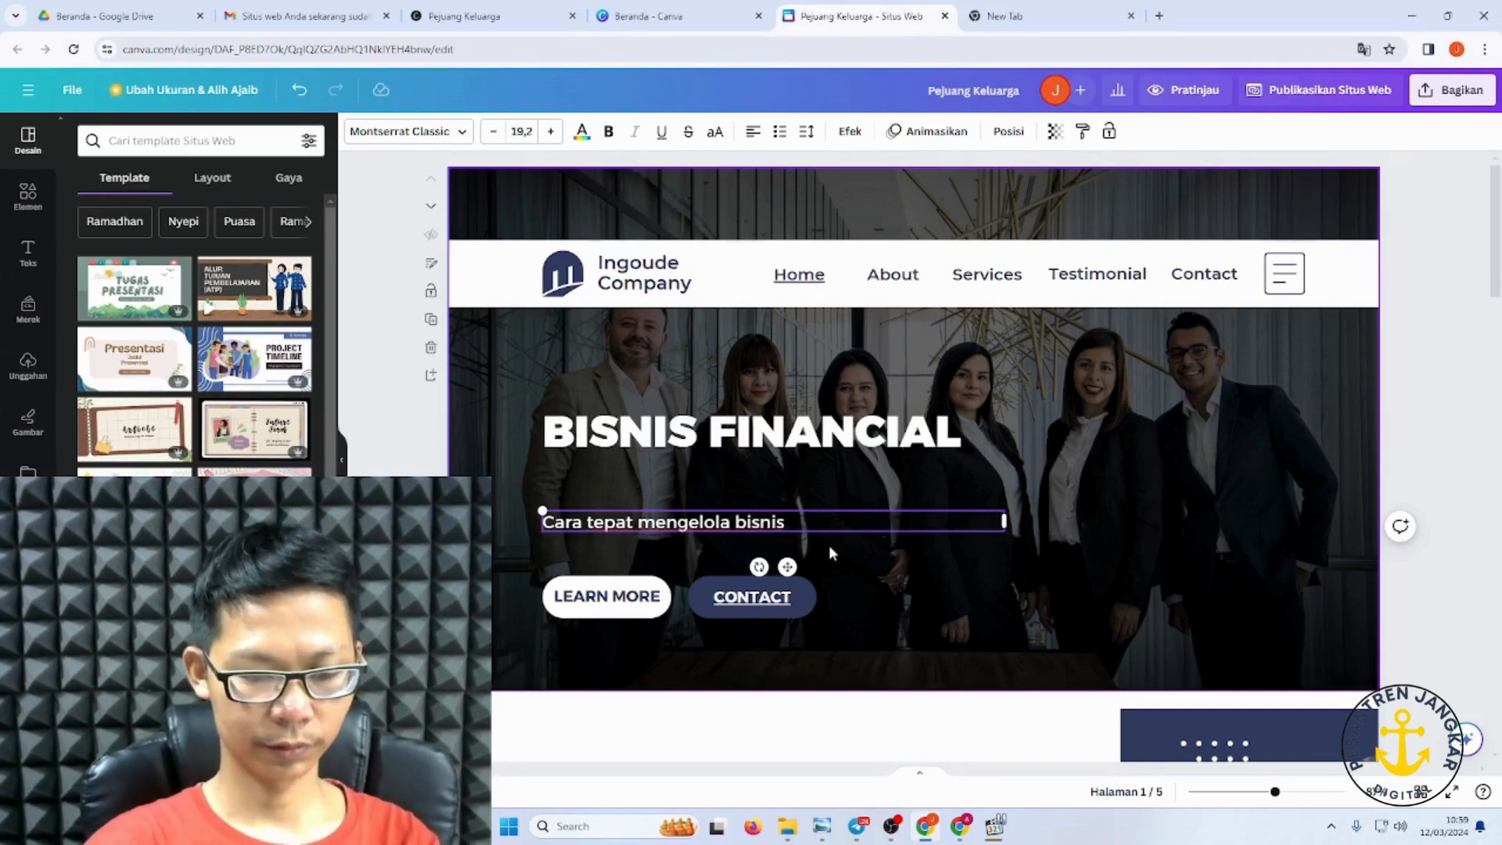
type("g")
key("BackSpace")
type("financial")
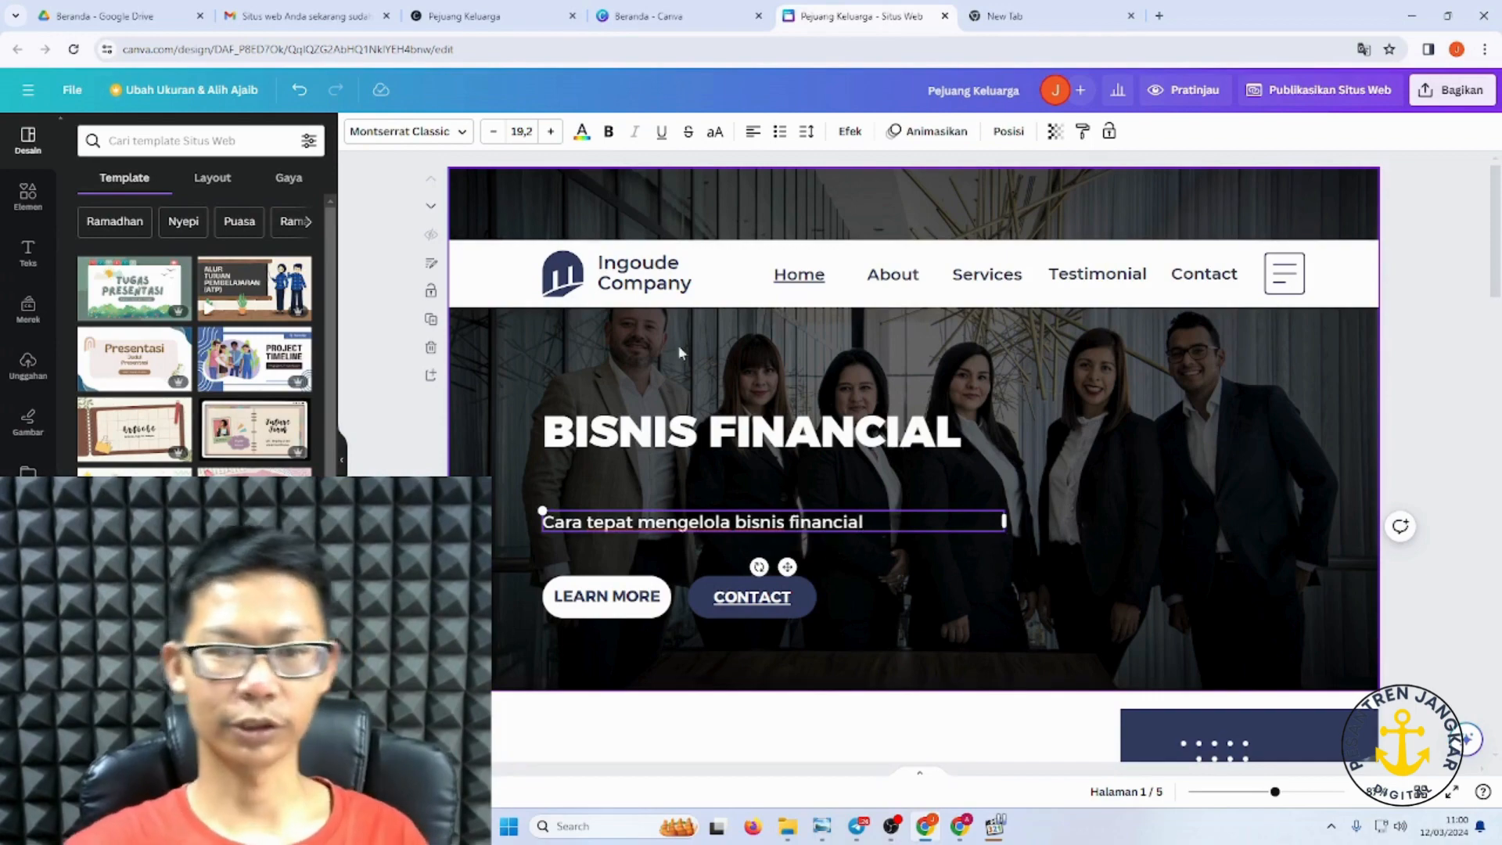
left_click(861, 579)
Step: Open the Publikasikan Situs Web settings, then load pejuangkeluarga.co.id in the spare tab
scroll(861, 579, "down", 15)
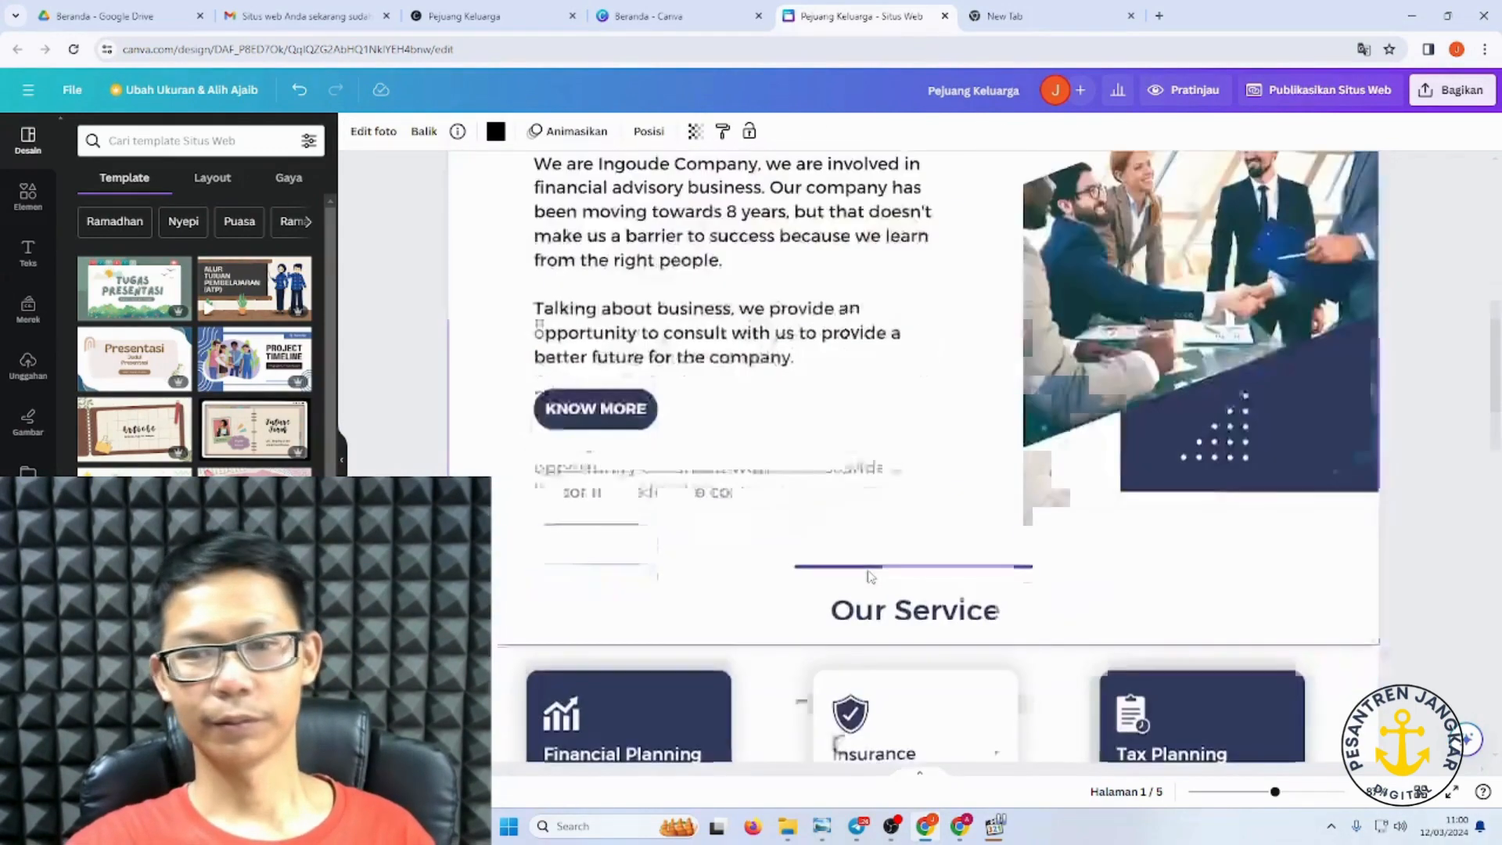
scroll(1094, 462, "up", 10)
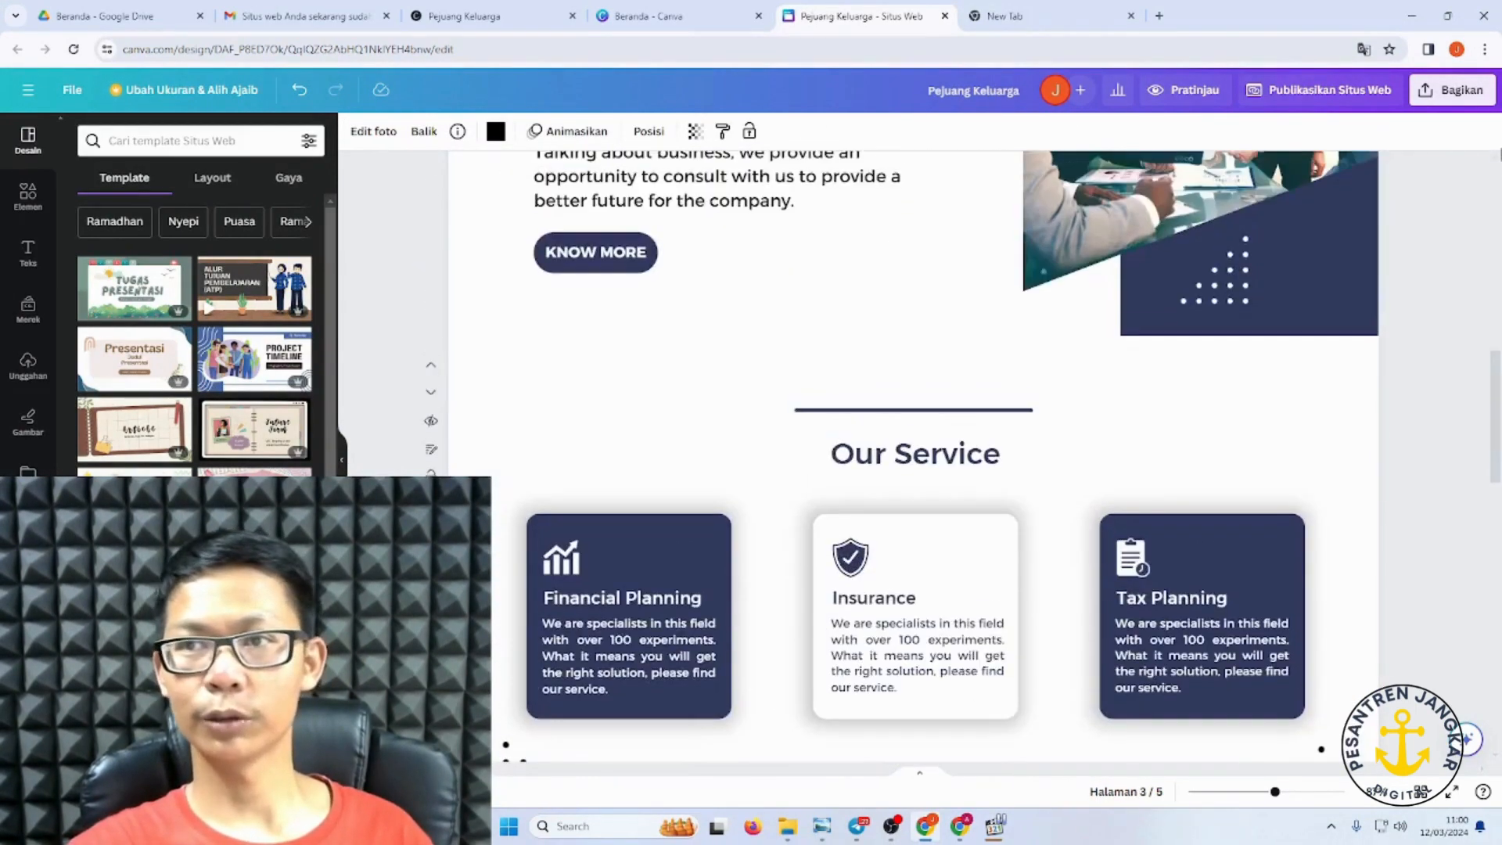
scroll(1174, 313, "up", 4)
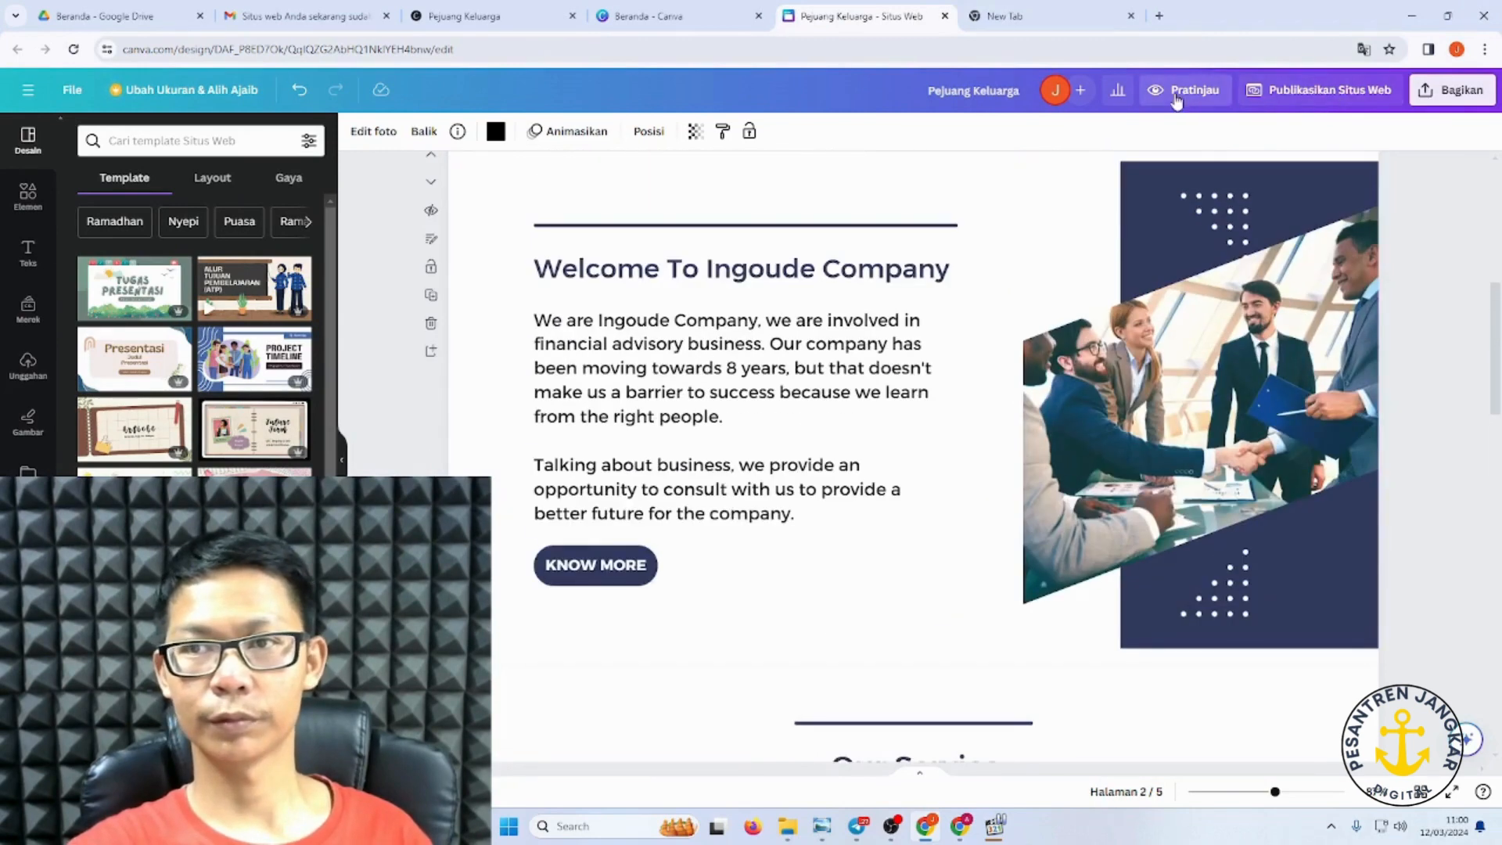
left_click(1278, 94)
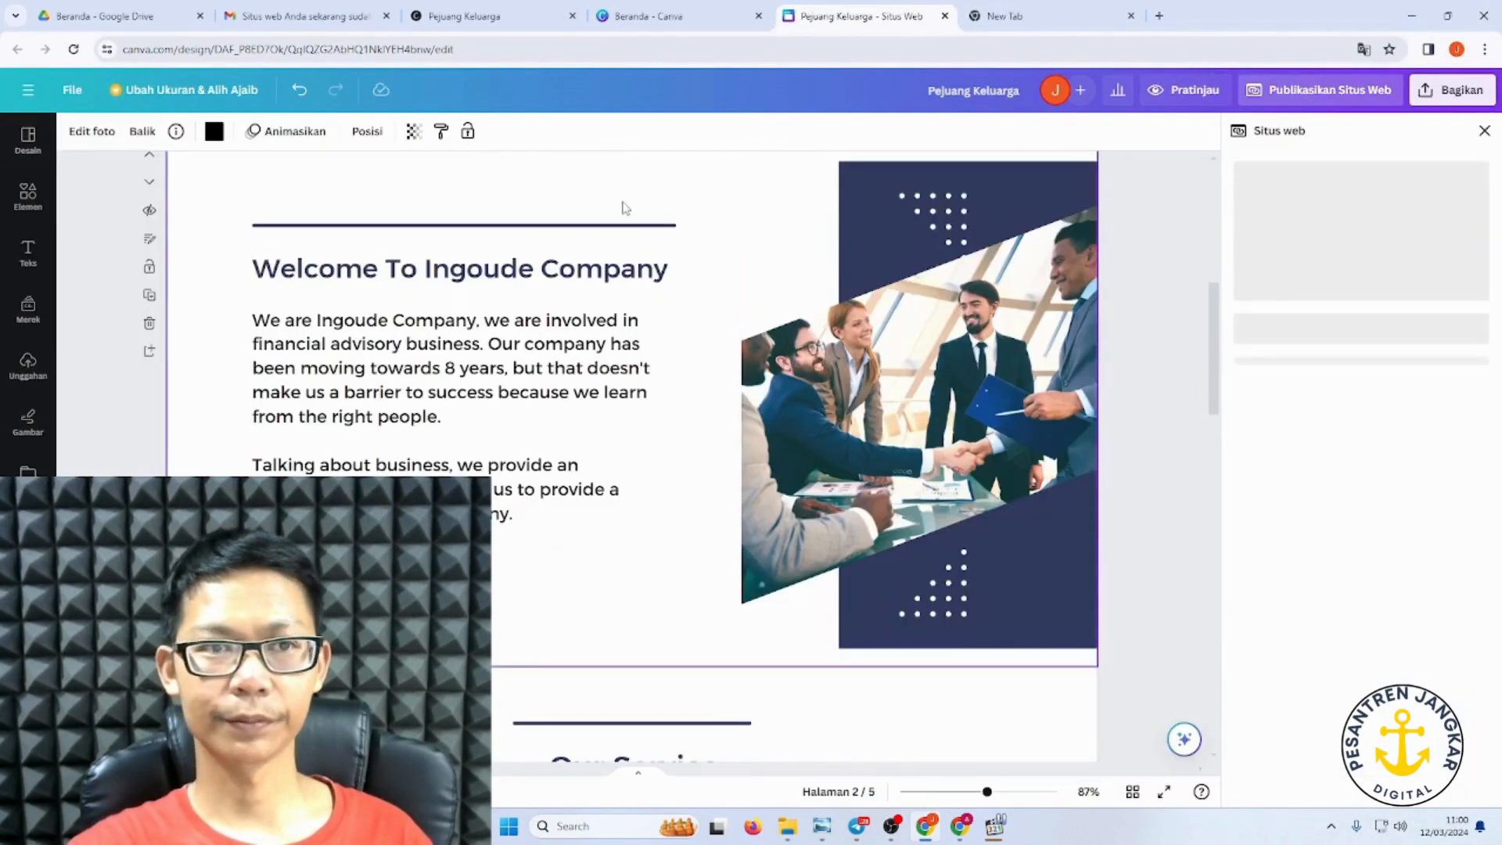
left_click(1035, 17)
key("Return")
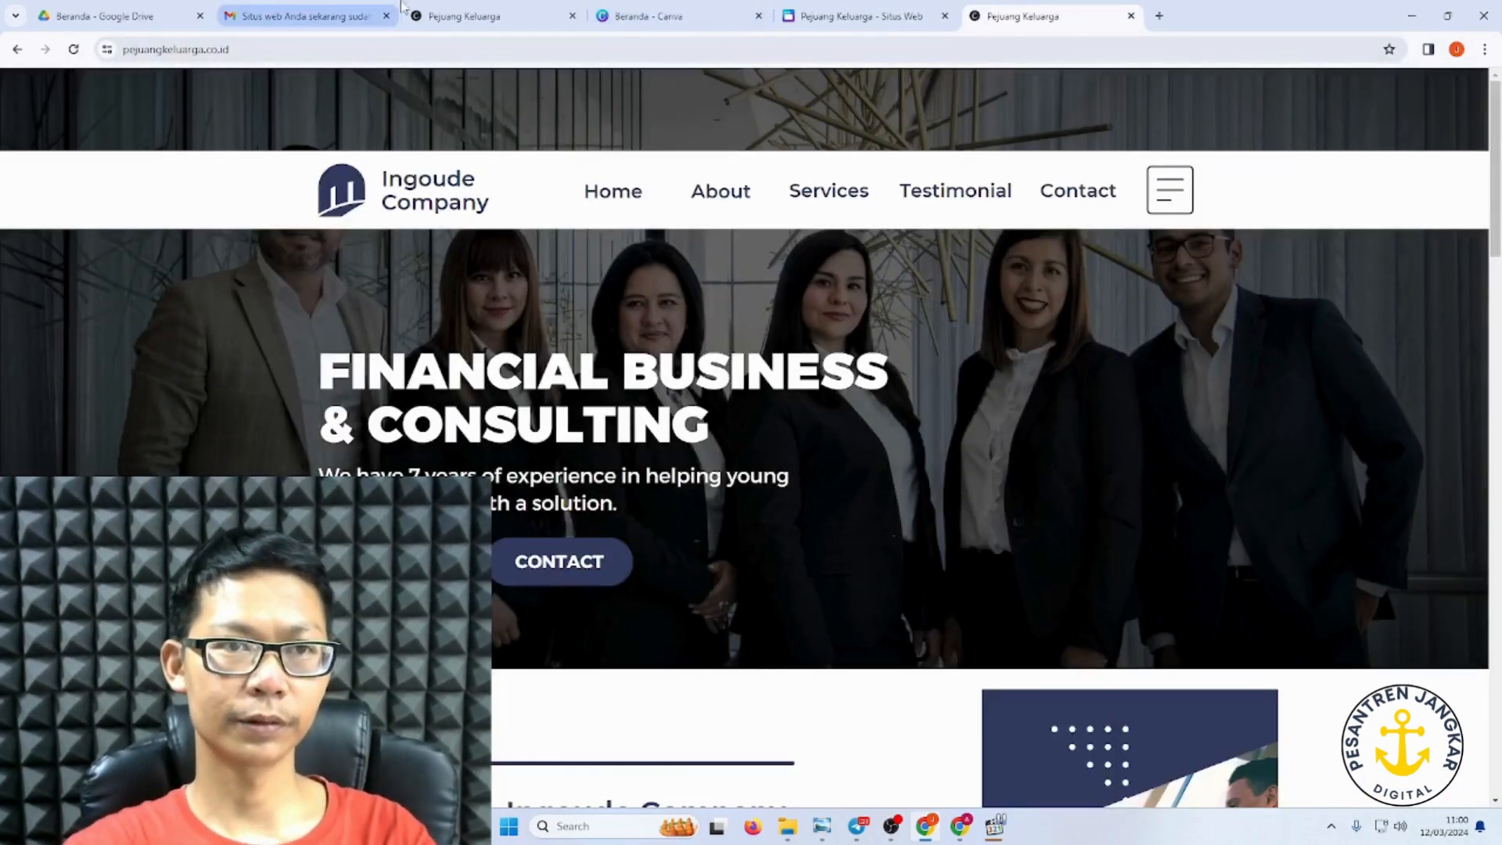
Step: Reload pejuangkeluarga.co.id twice to check for updates, then return to the Canva tab
left_click(376, 50)
key("Escape")
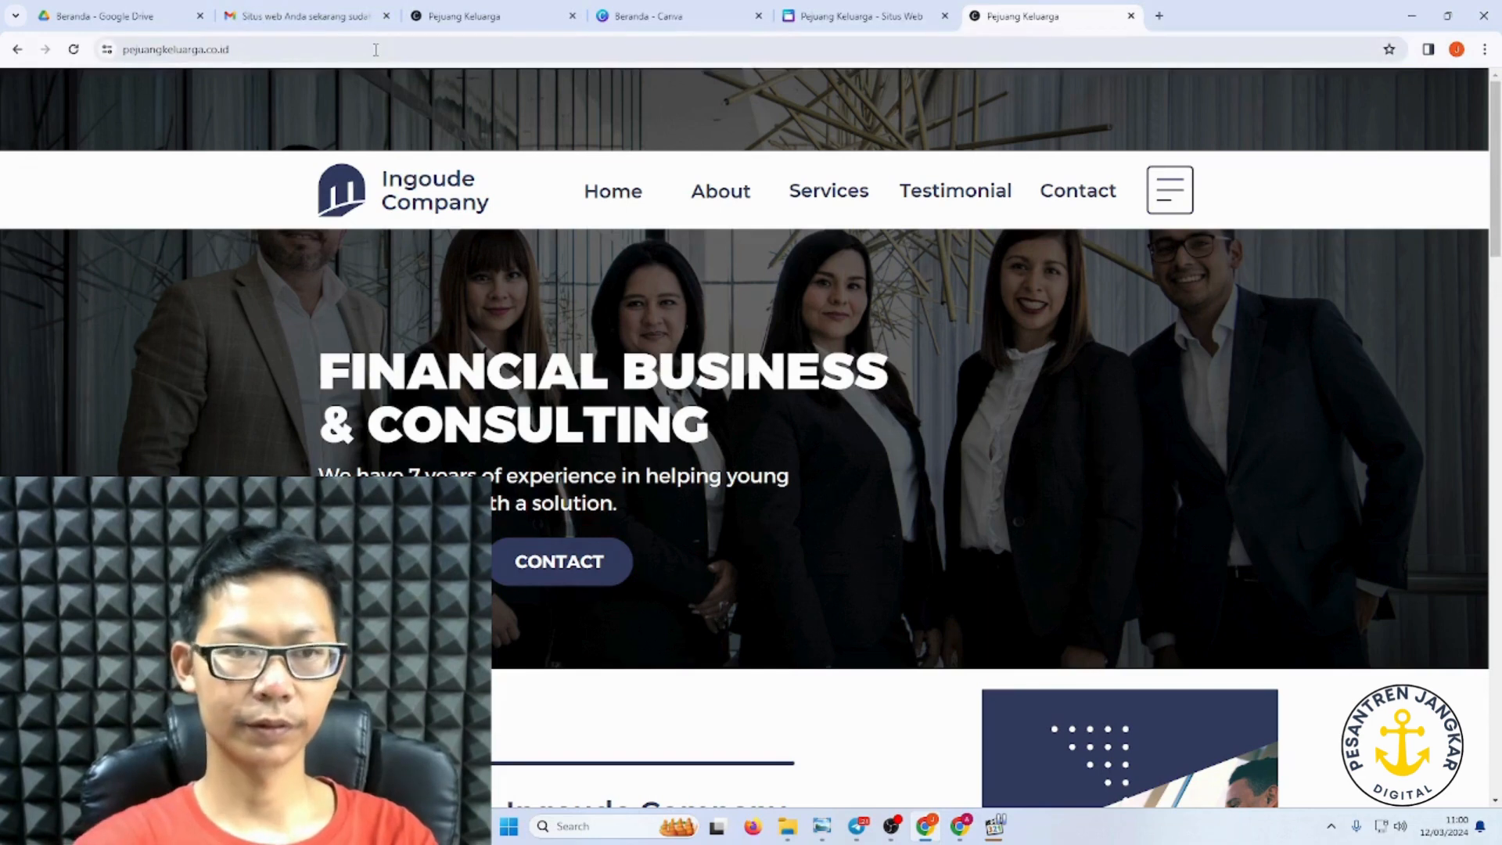
left_click(281, 52)
key("Escape")
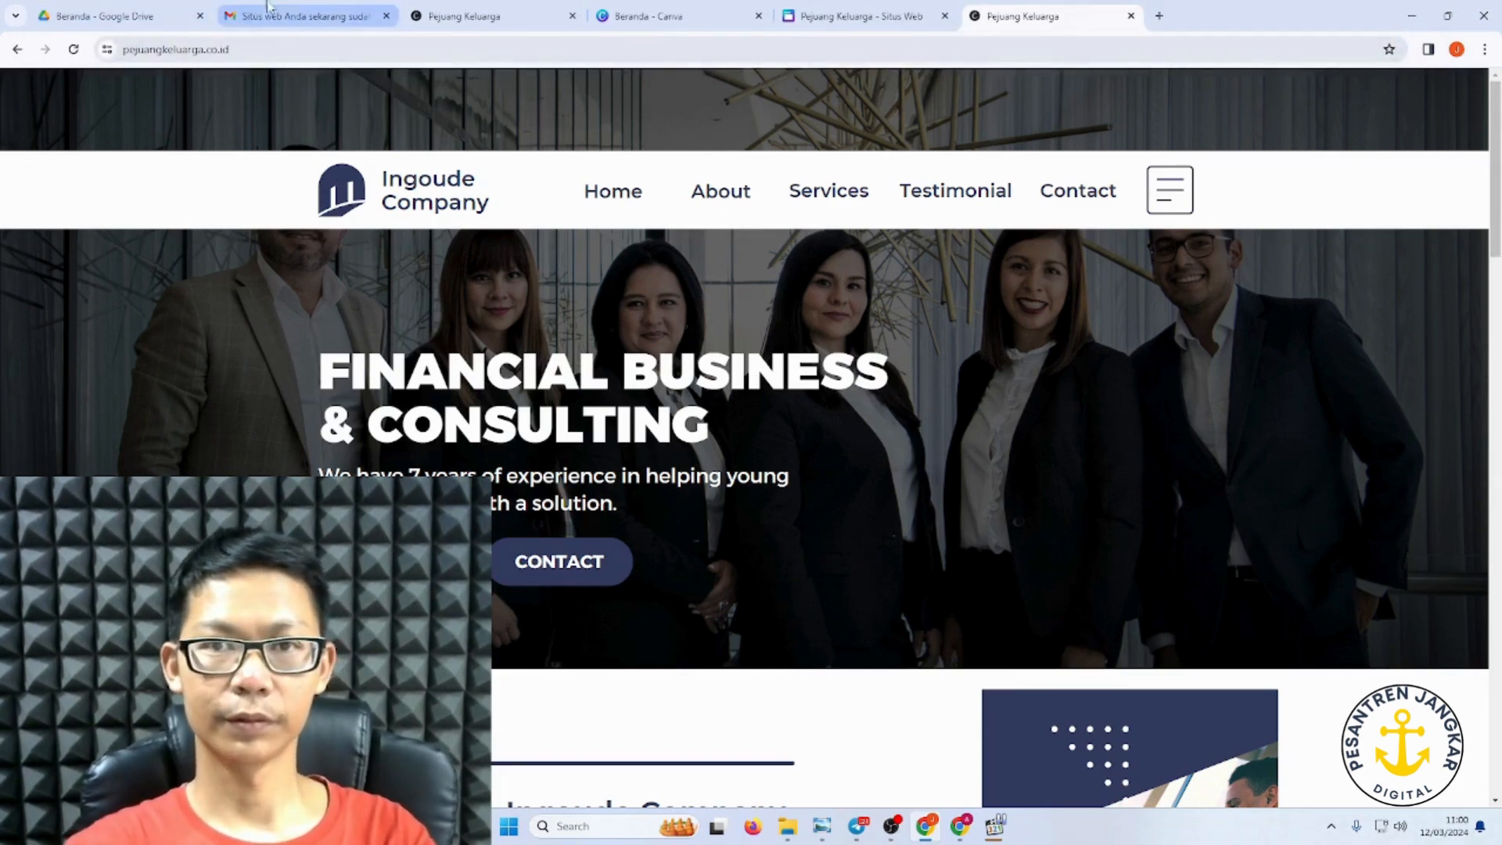
left_click(863, 24)
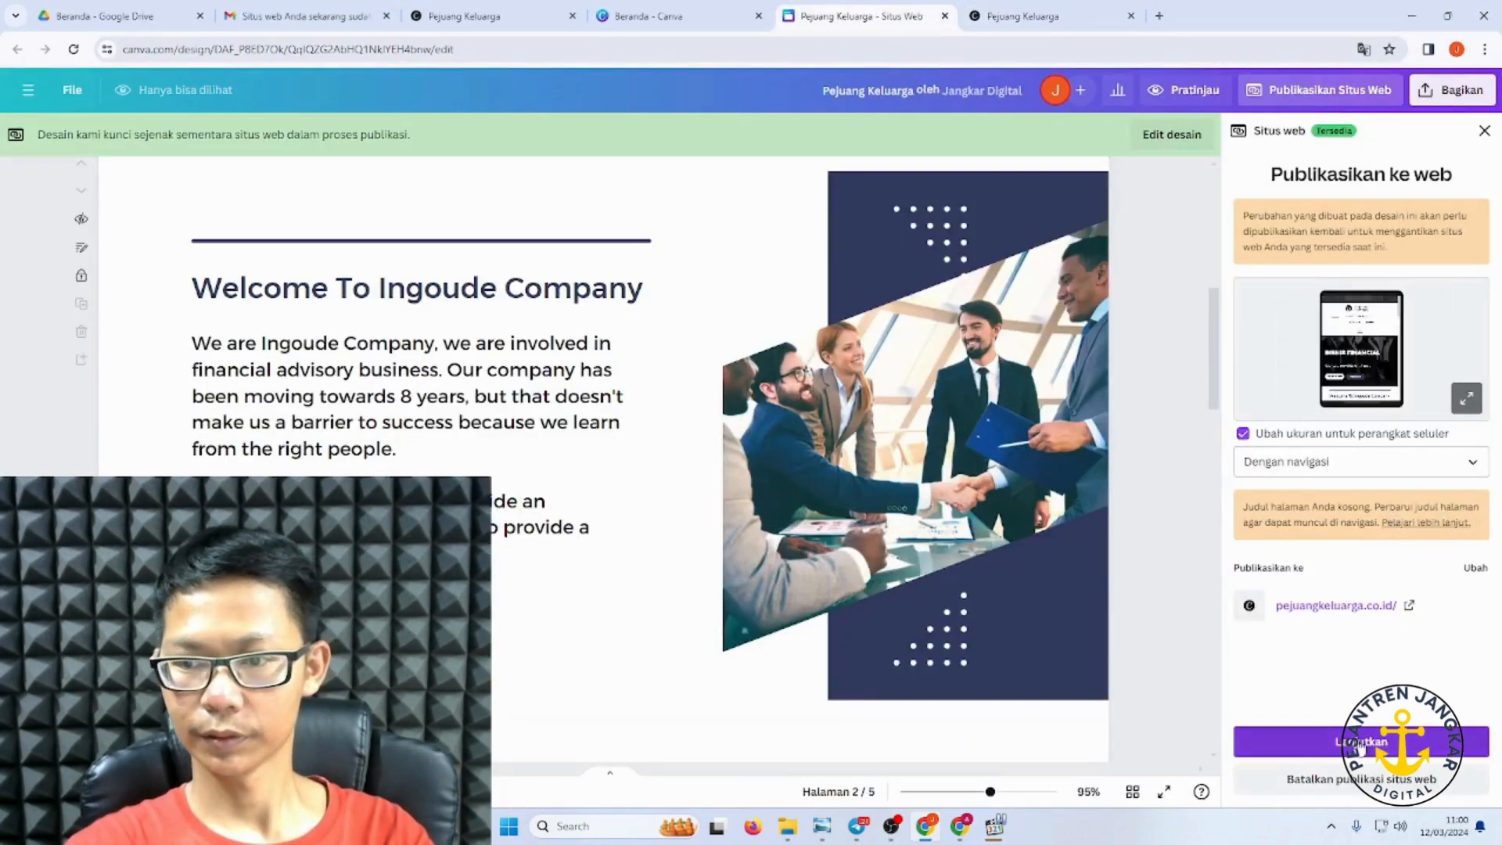
Step: Continue past the publish review, go back, and choose Edit desain to unlock the design
left_click(1361, 743)
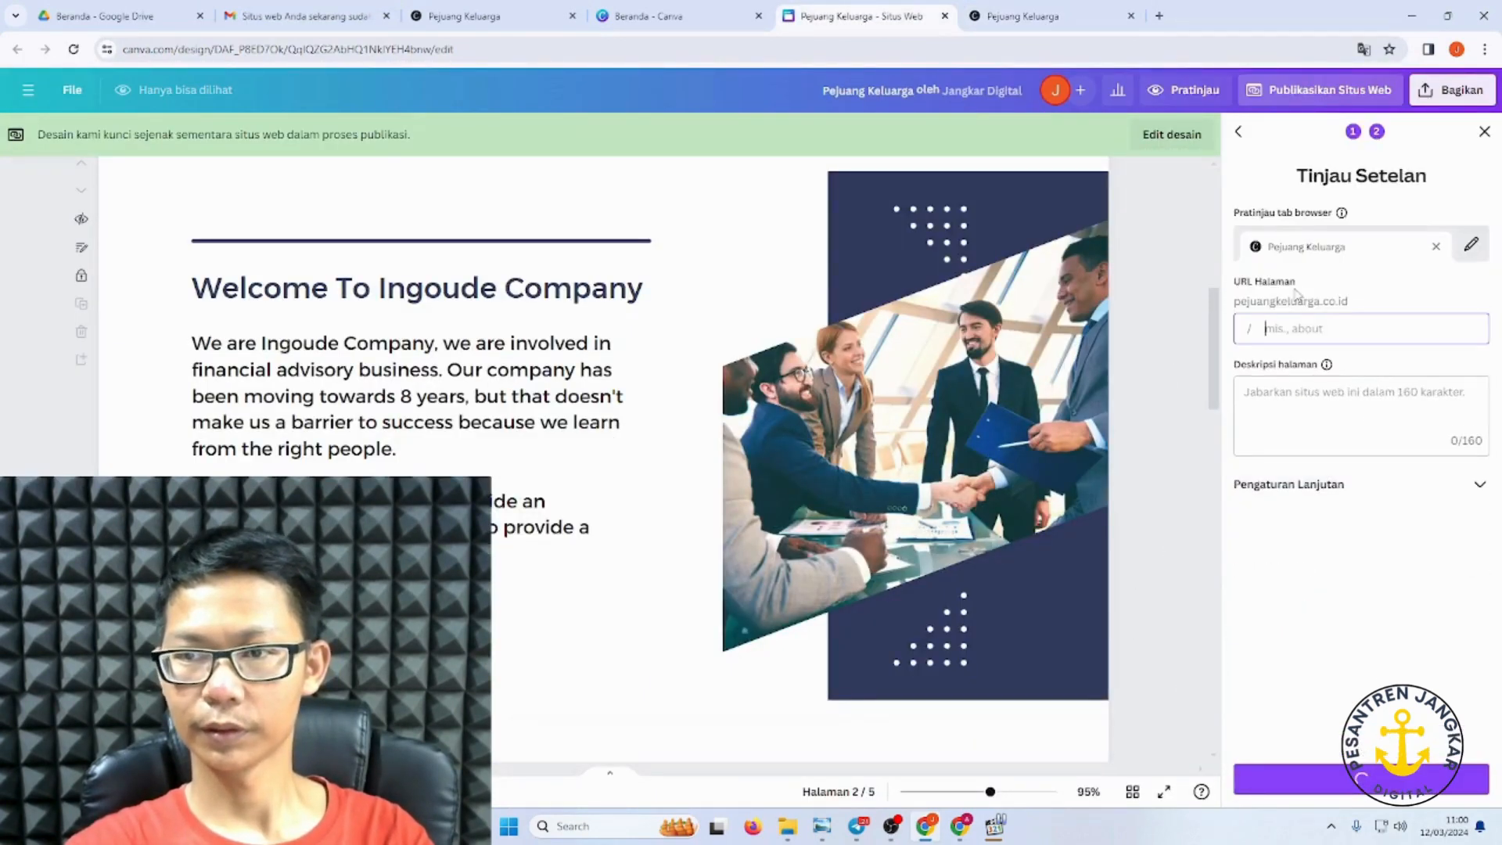
left_click(1240, 133)
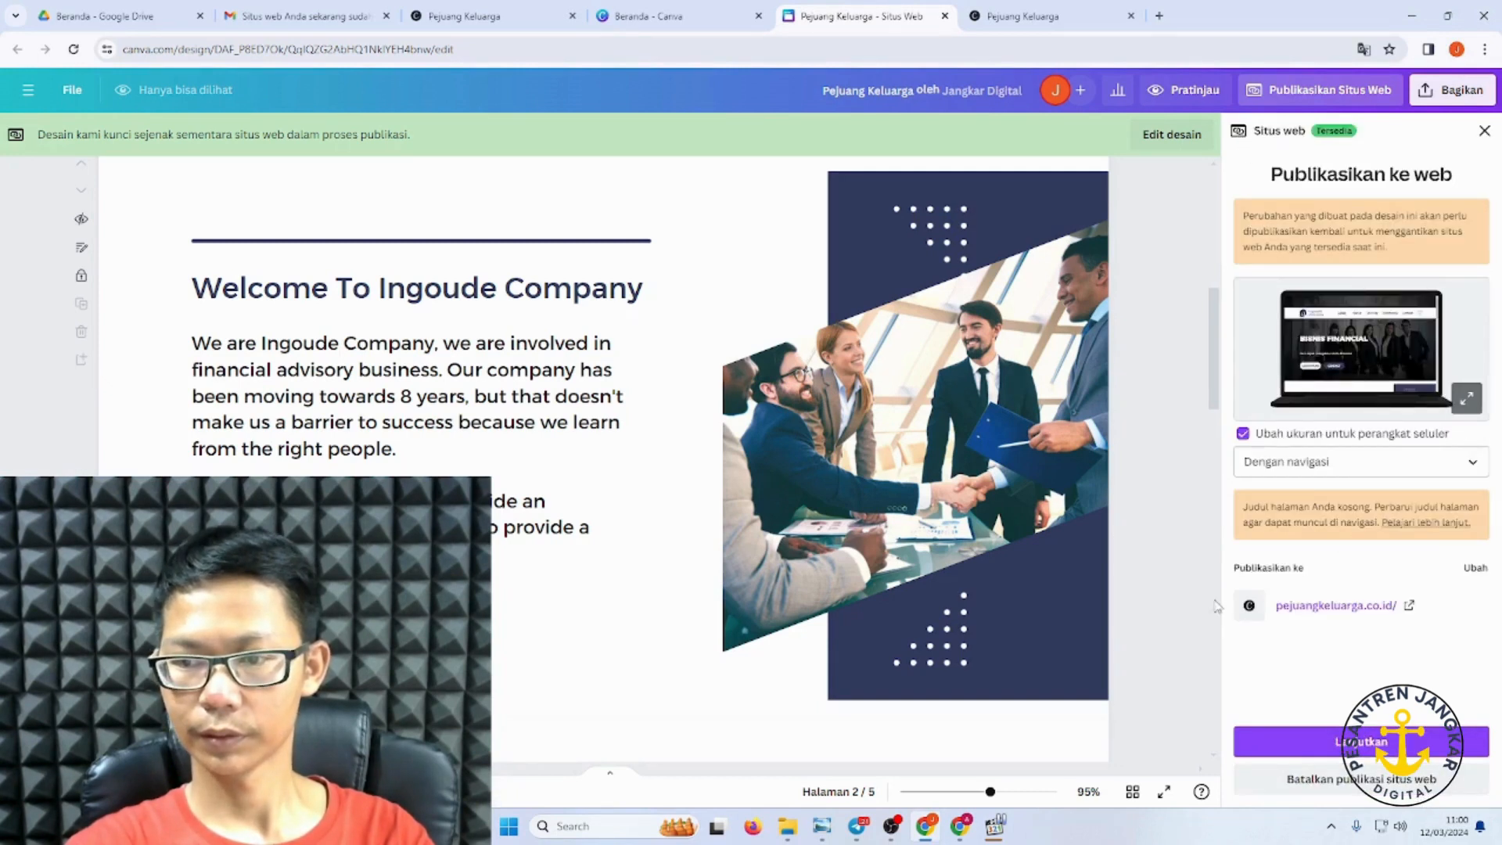
left_click(1172, 134)
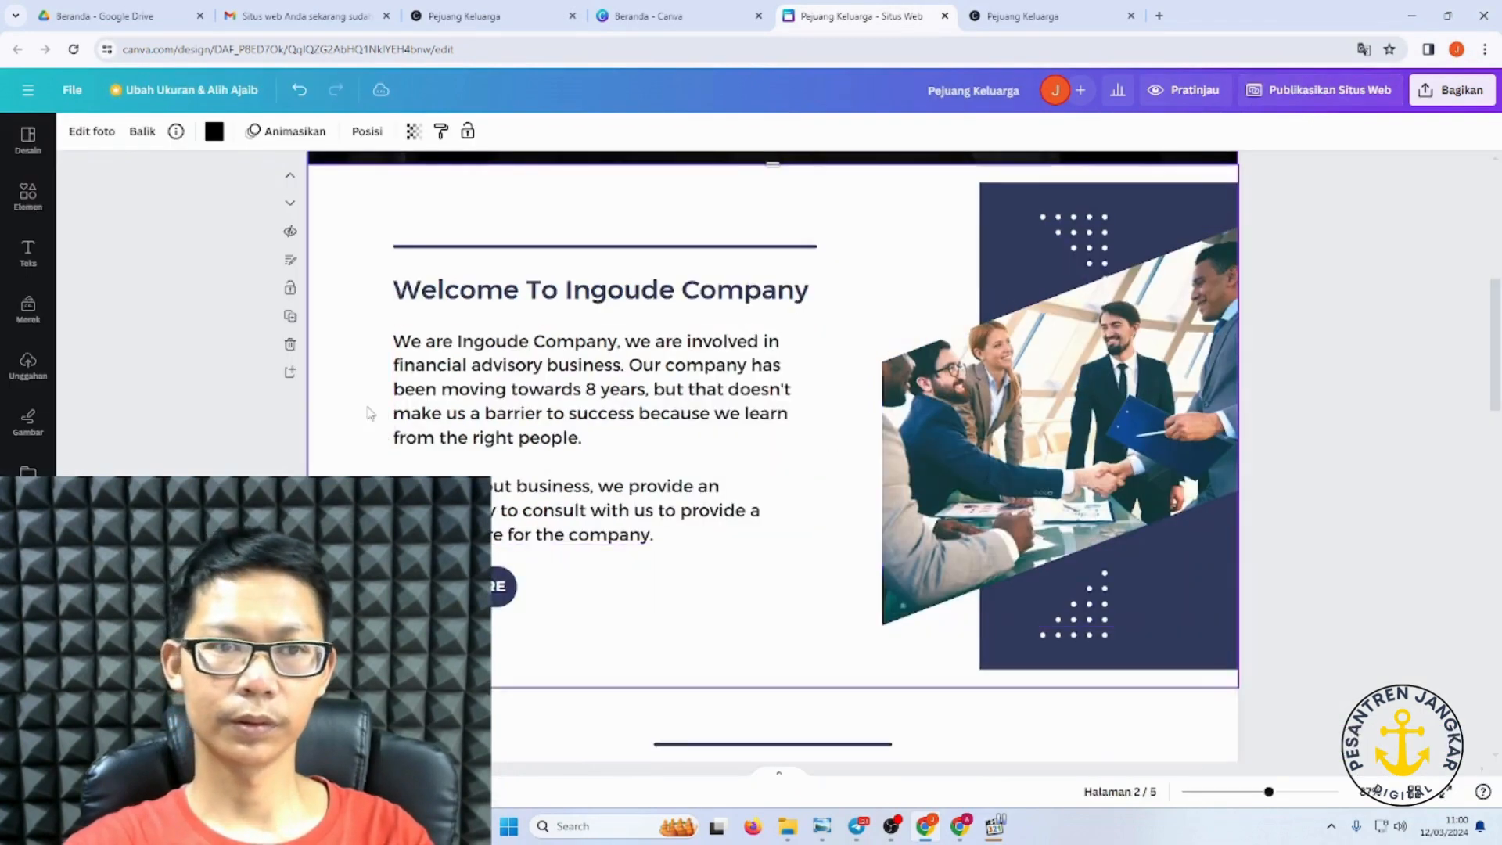
Step: Check the BISNIS FINANCIAL headline, then open and close the Bagikan sharing menu
scroll(835, 557, "up", 5)
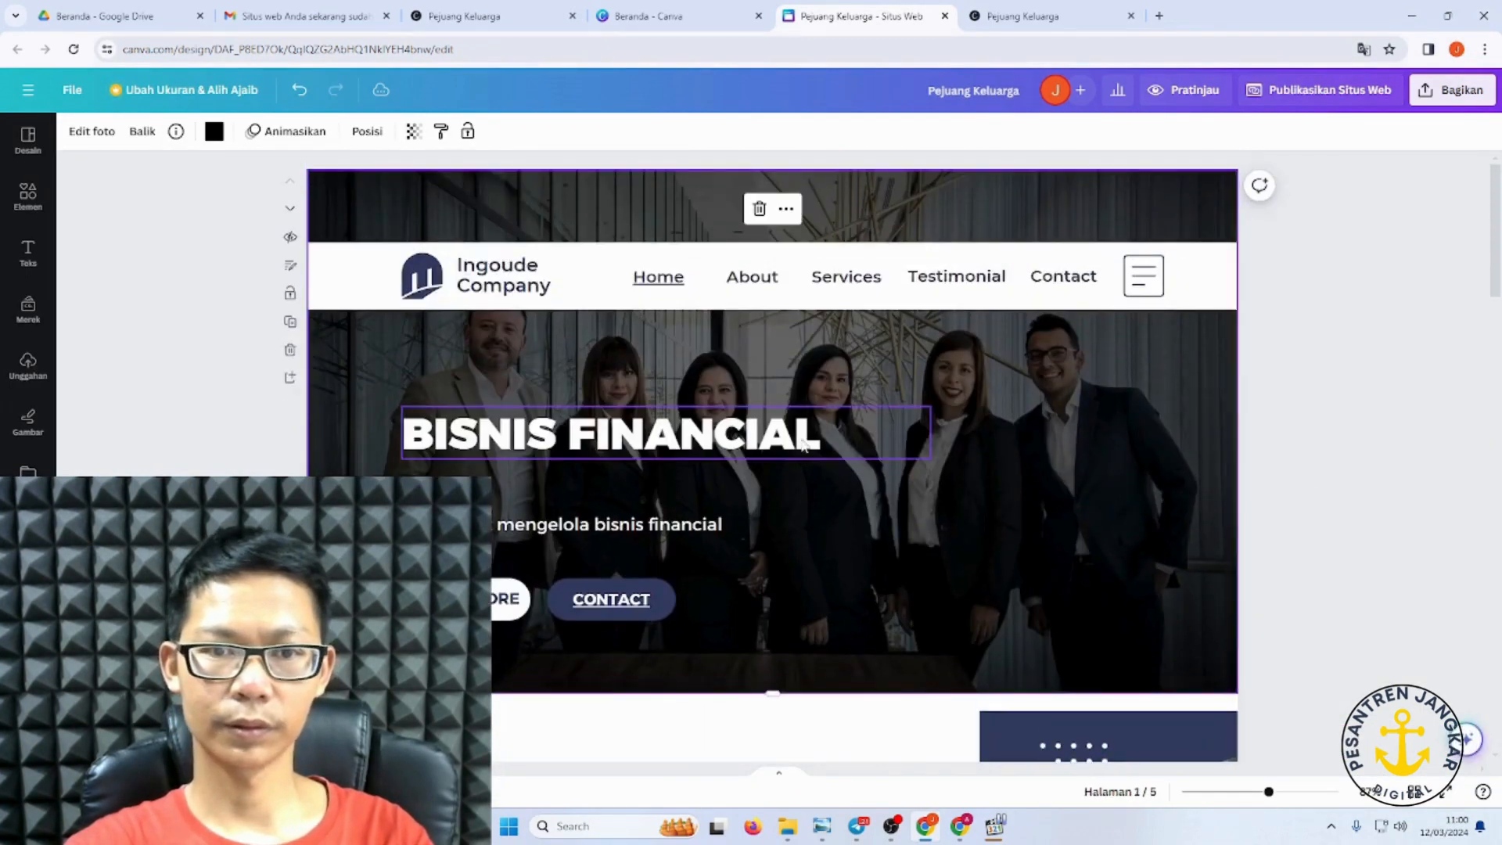
left_click(886, 440)
left_click(1344, 259)
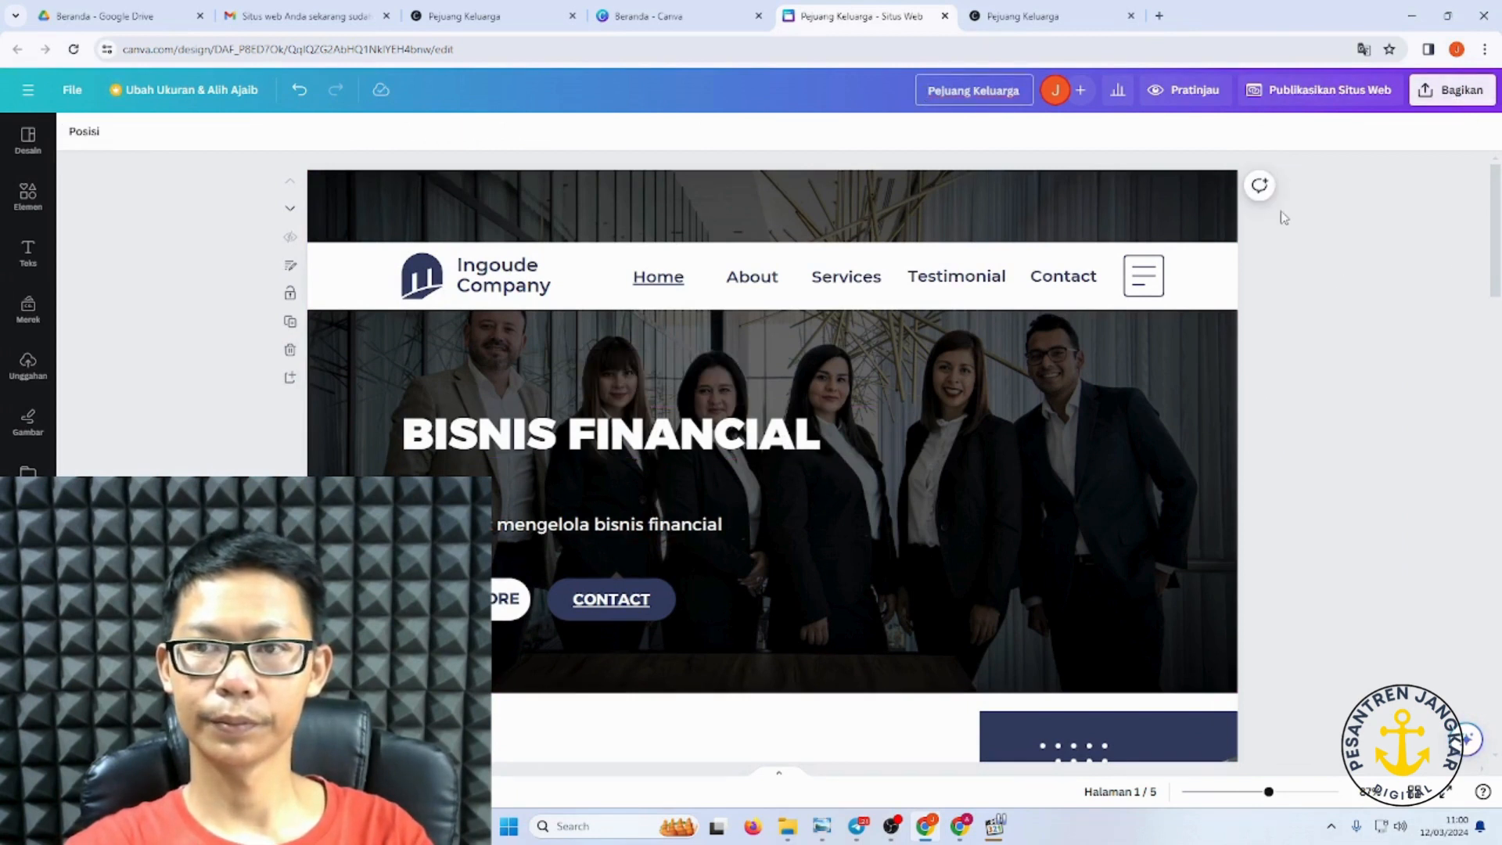
left_click(1425, 93)
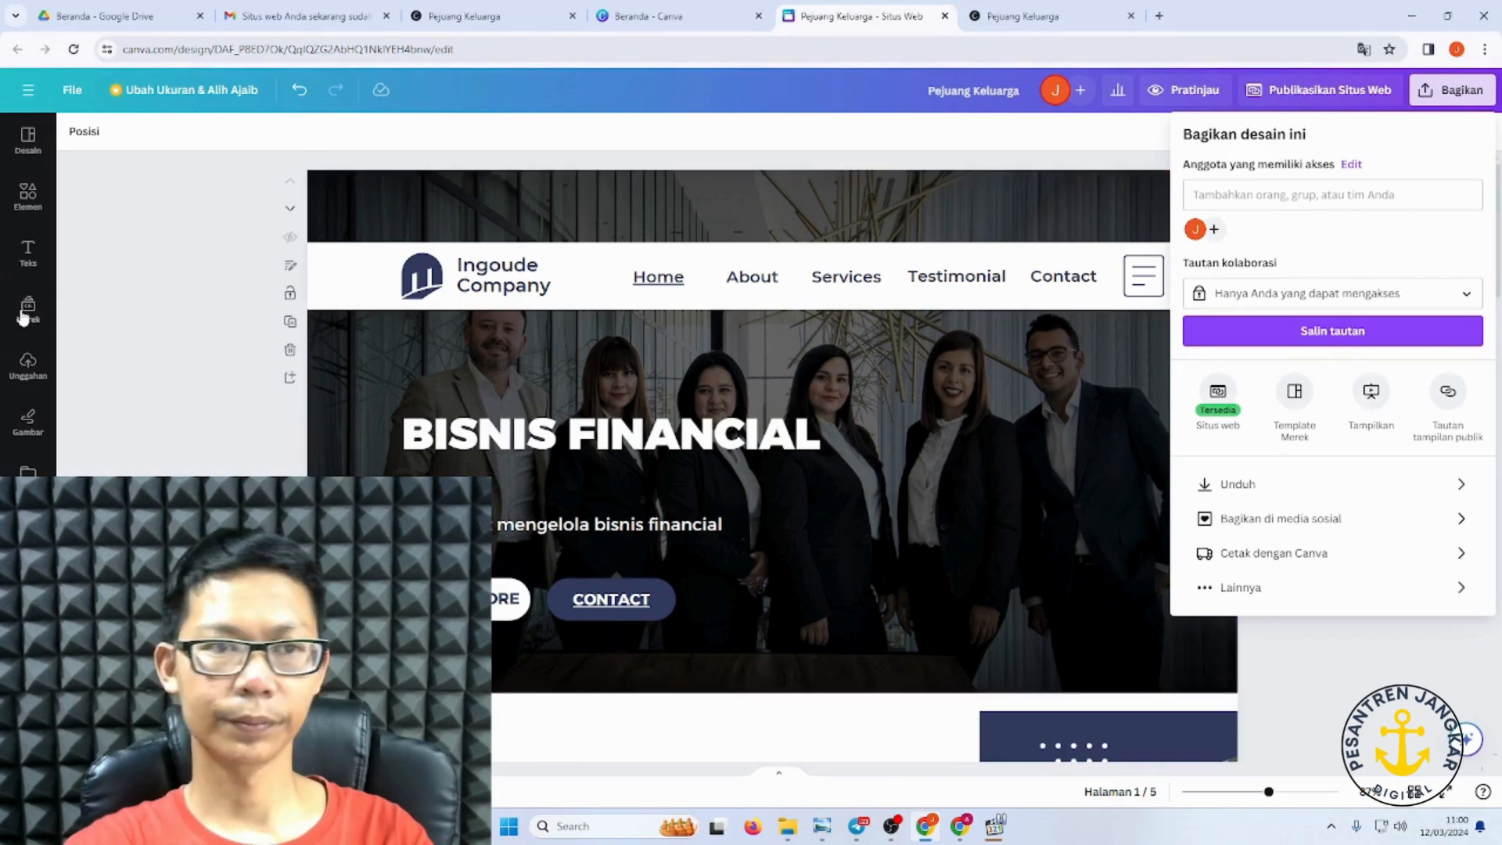
left_click(121, 296)
Step: Reload the Canva editor page and open the Publikasikan Situs Web options
left_click(479, 49)
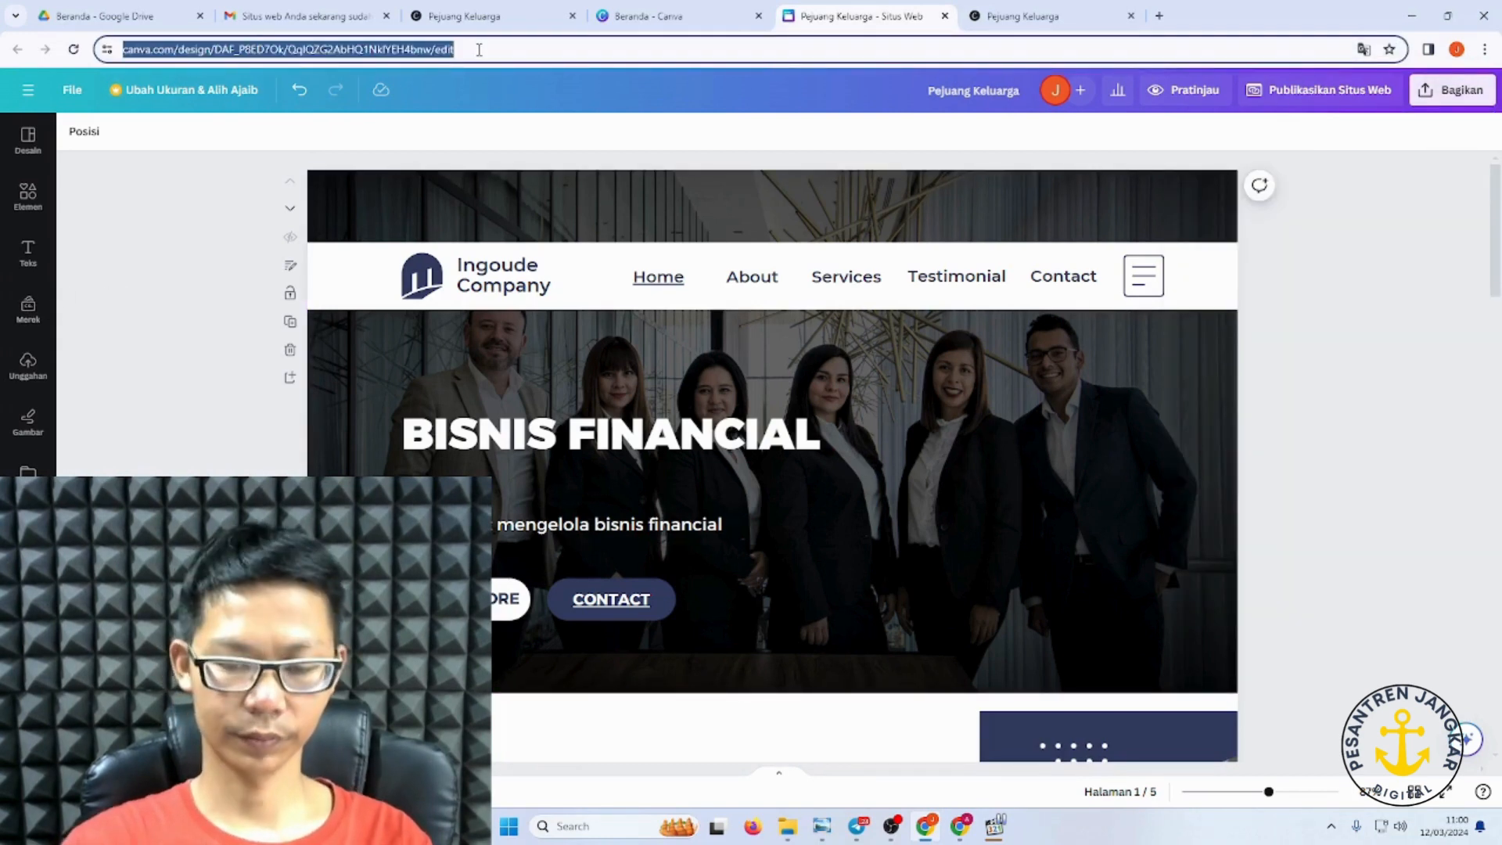
key("Return")
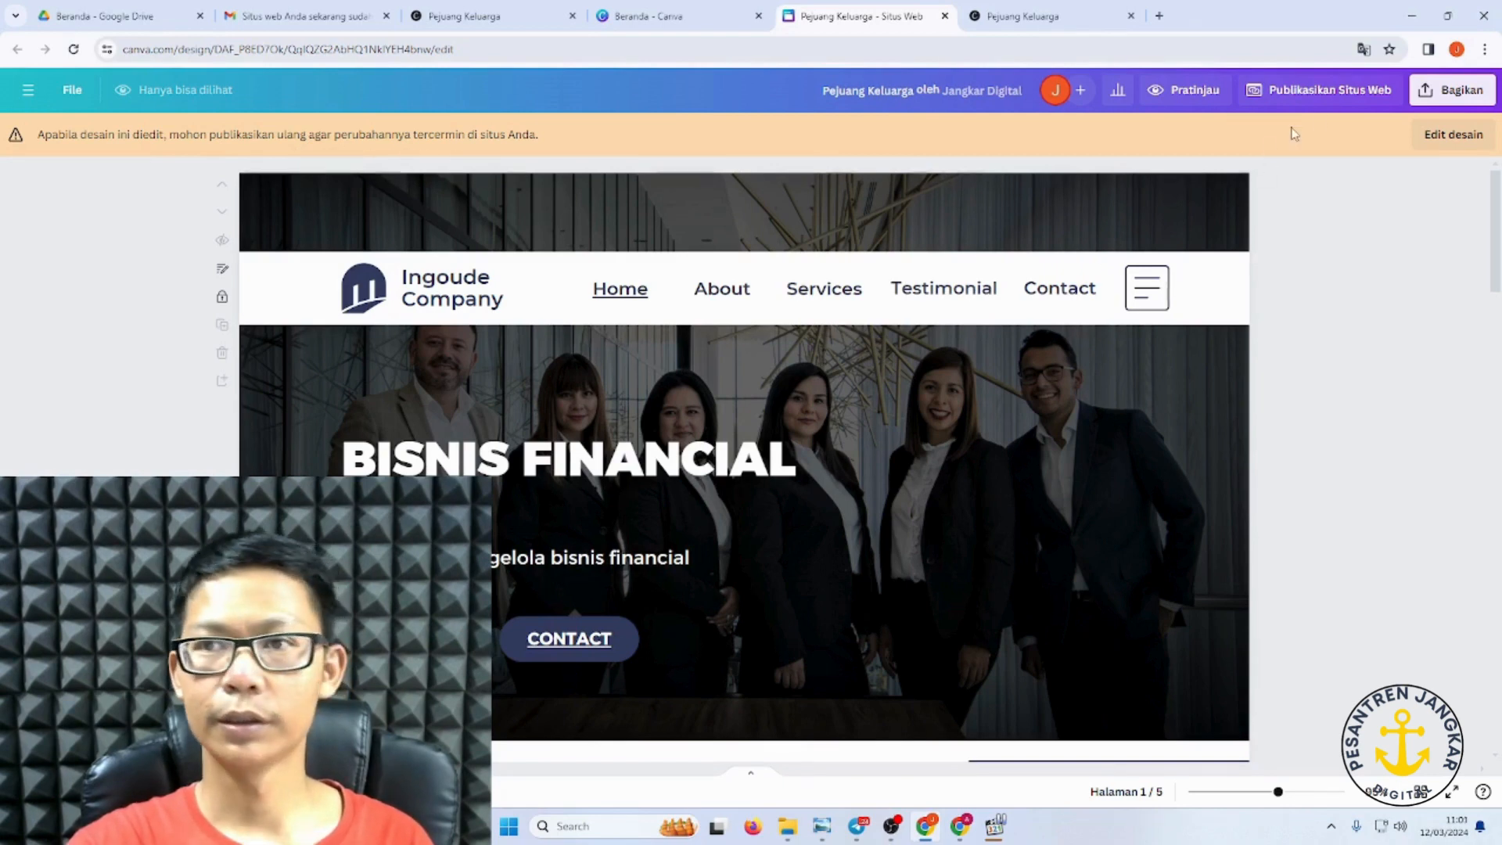
left_click(1322, 90)
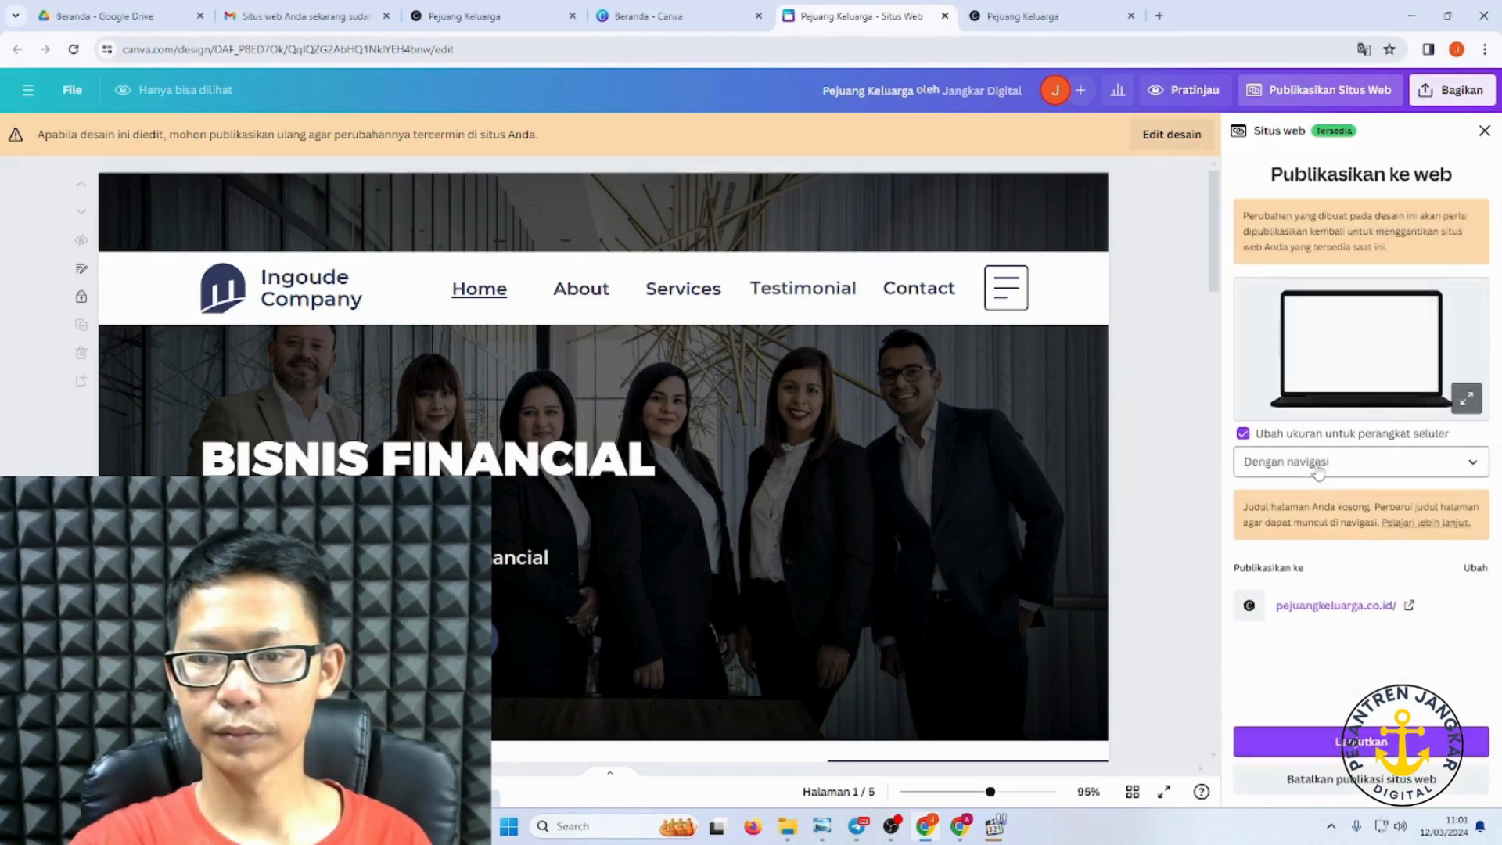
Step: Republish the Pejuang Keluarga website, then check pejuangkeluarga.co.id, which still shows the old headline
left_click(1390, 749)
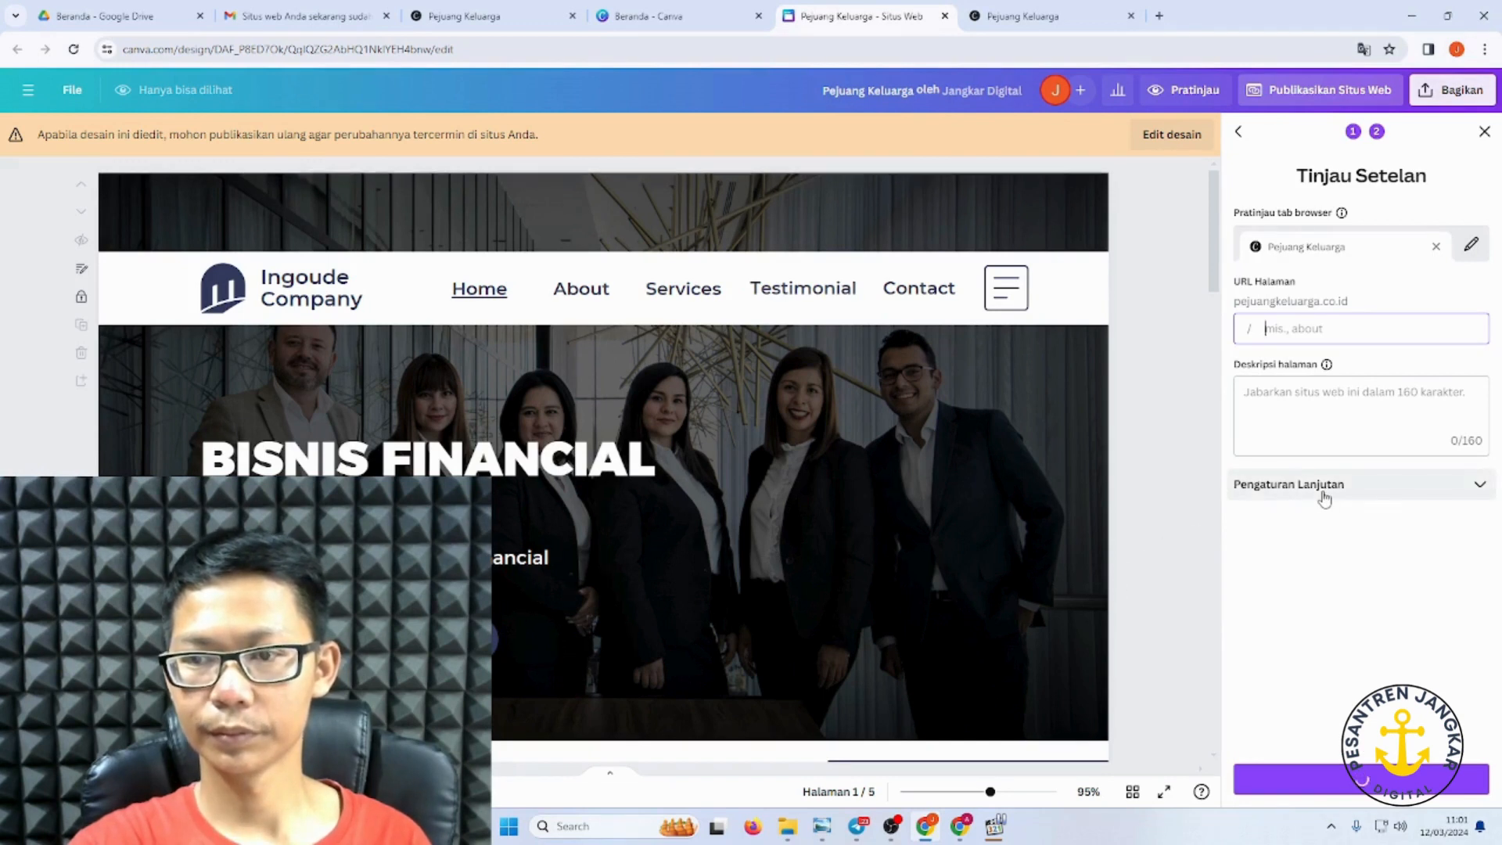
left_click(1440, 499)
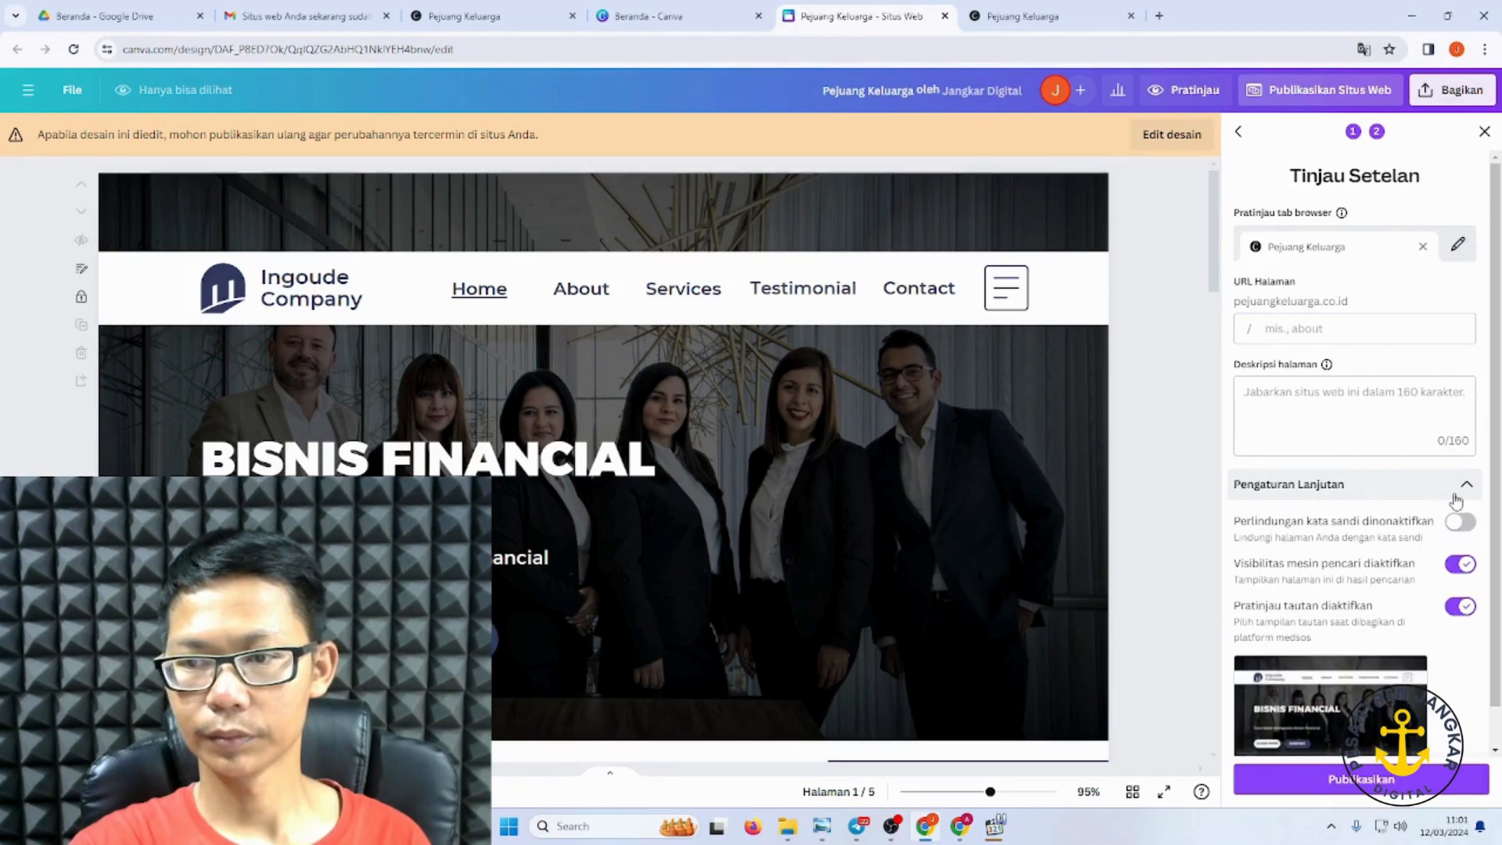
scroll(1387, 584, "down", 1)
left_click(1377, 780)
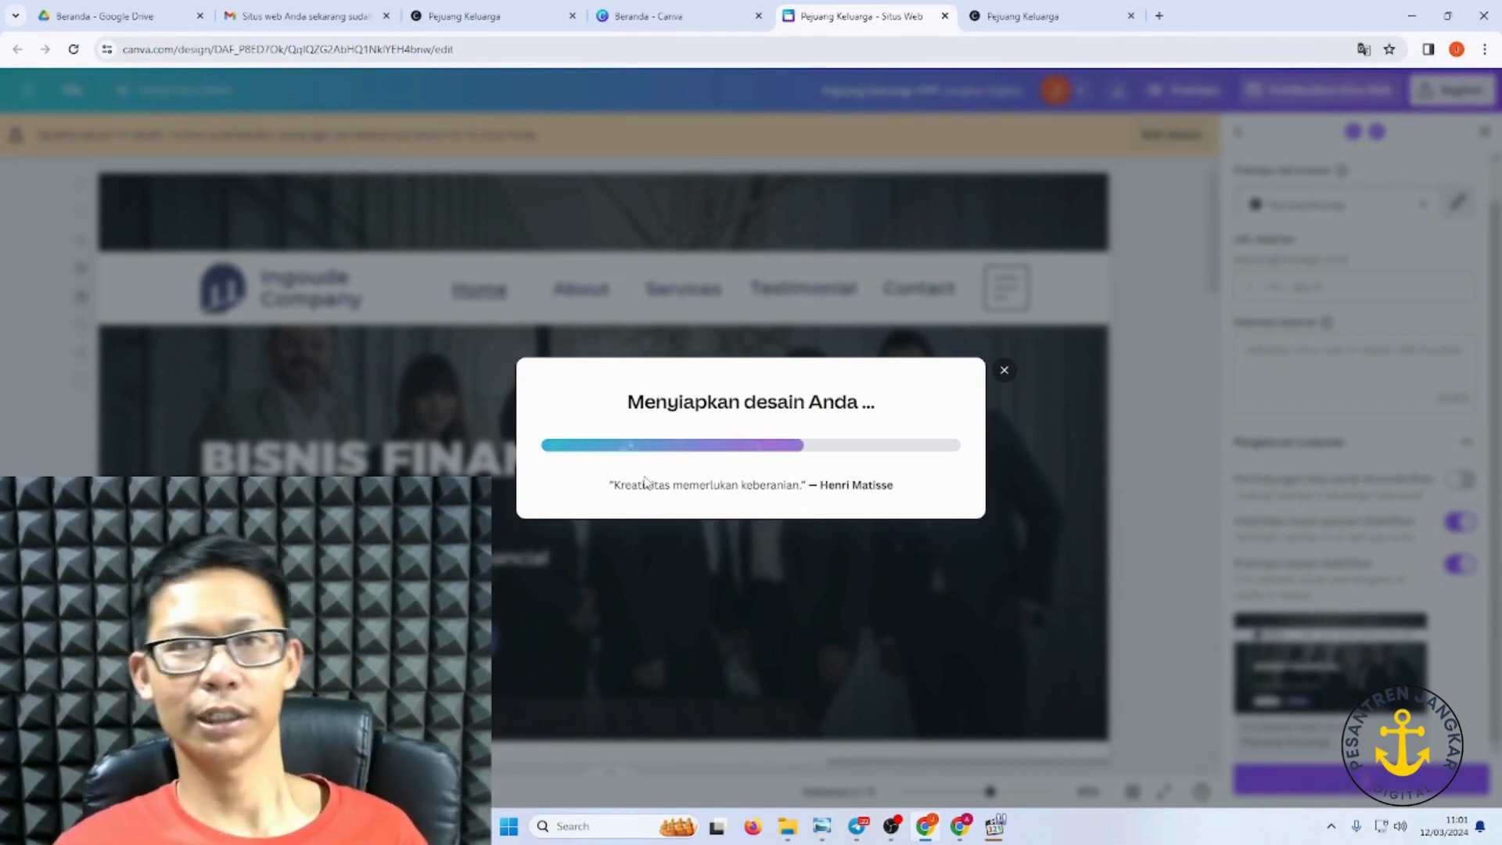
left_click(1044, 17)
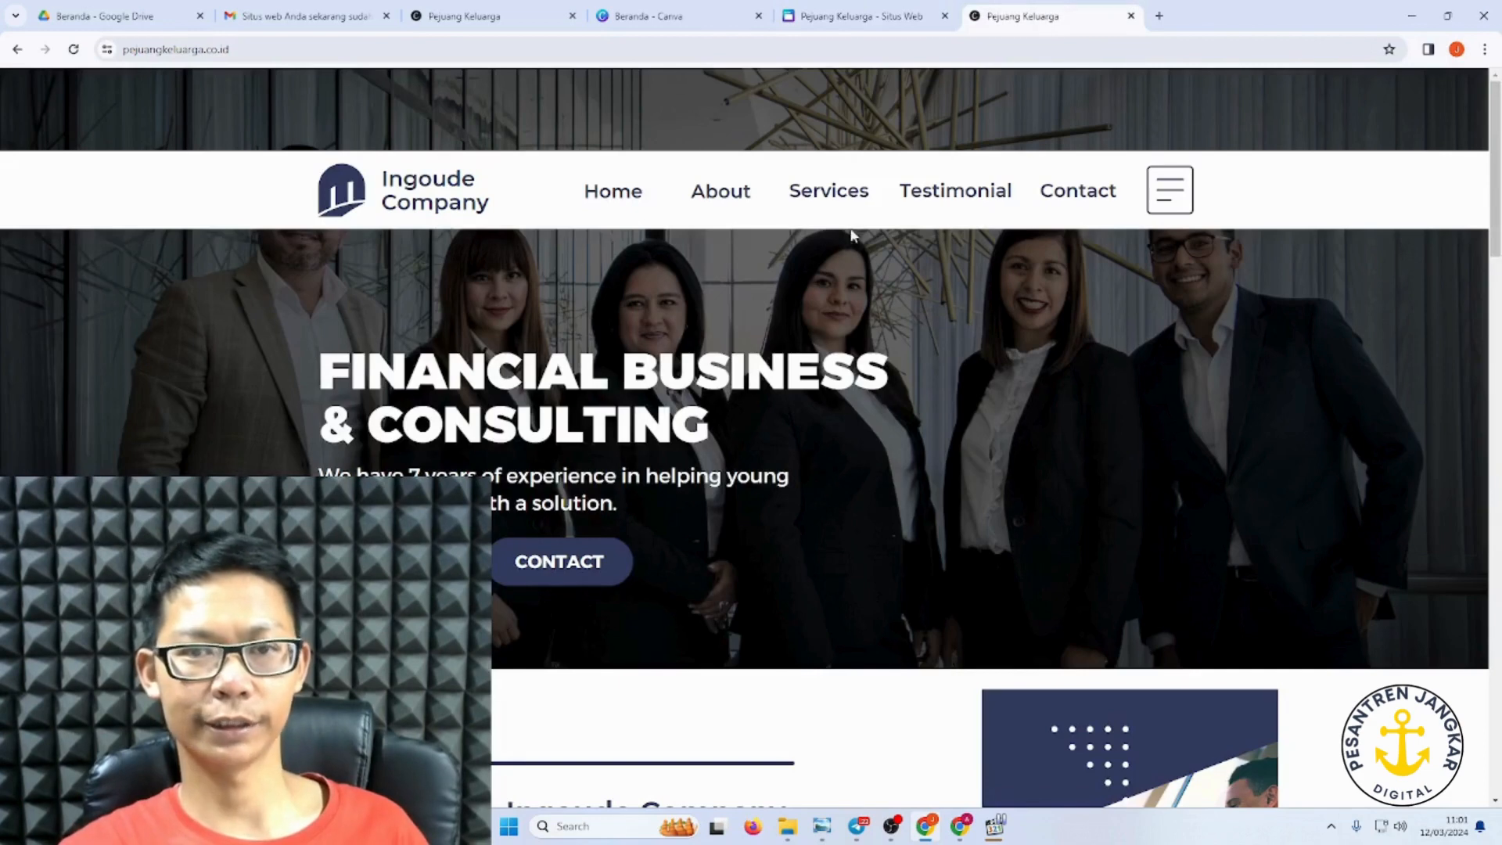
Step: Once publishing completes, open the live pejuangkeluarga.co.id site showing the BISNIS FINANCIAL headline
left_click(861, 21)
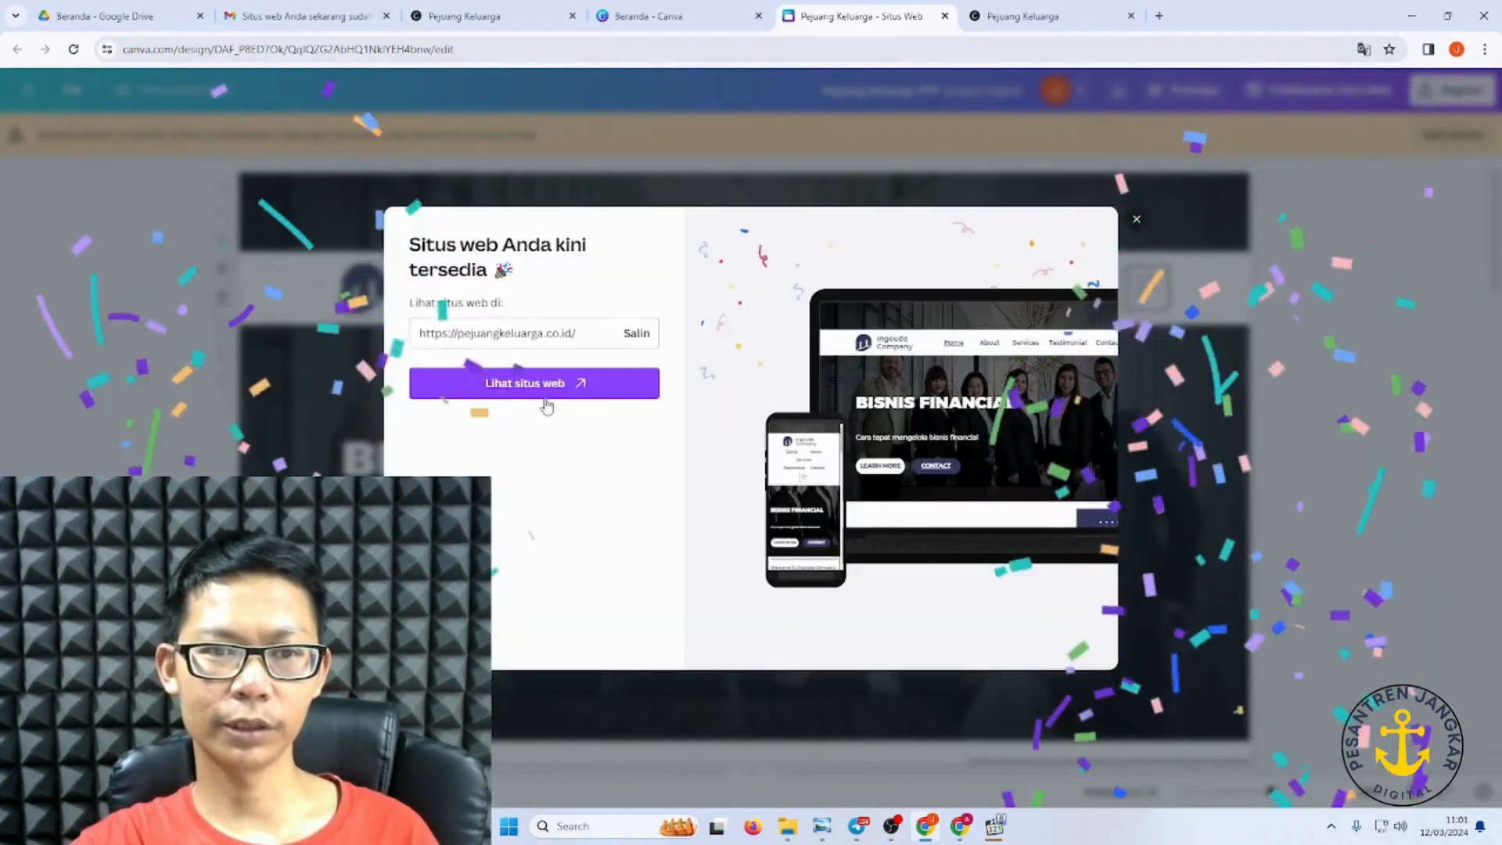
left_click(548, 393)
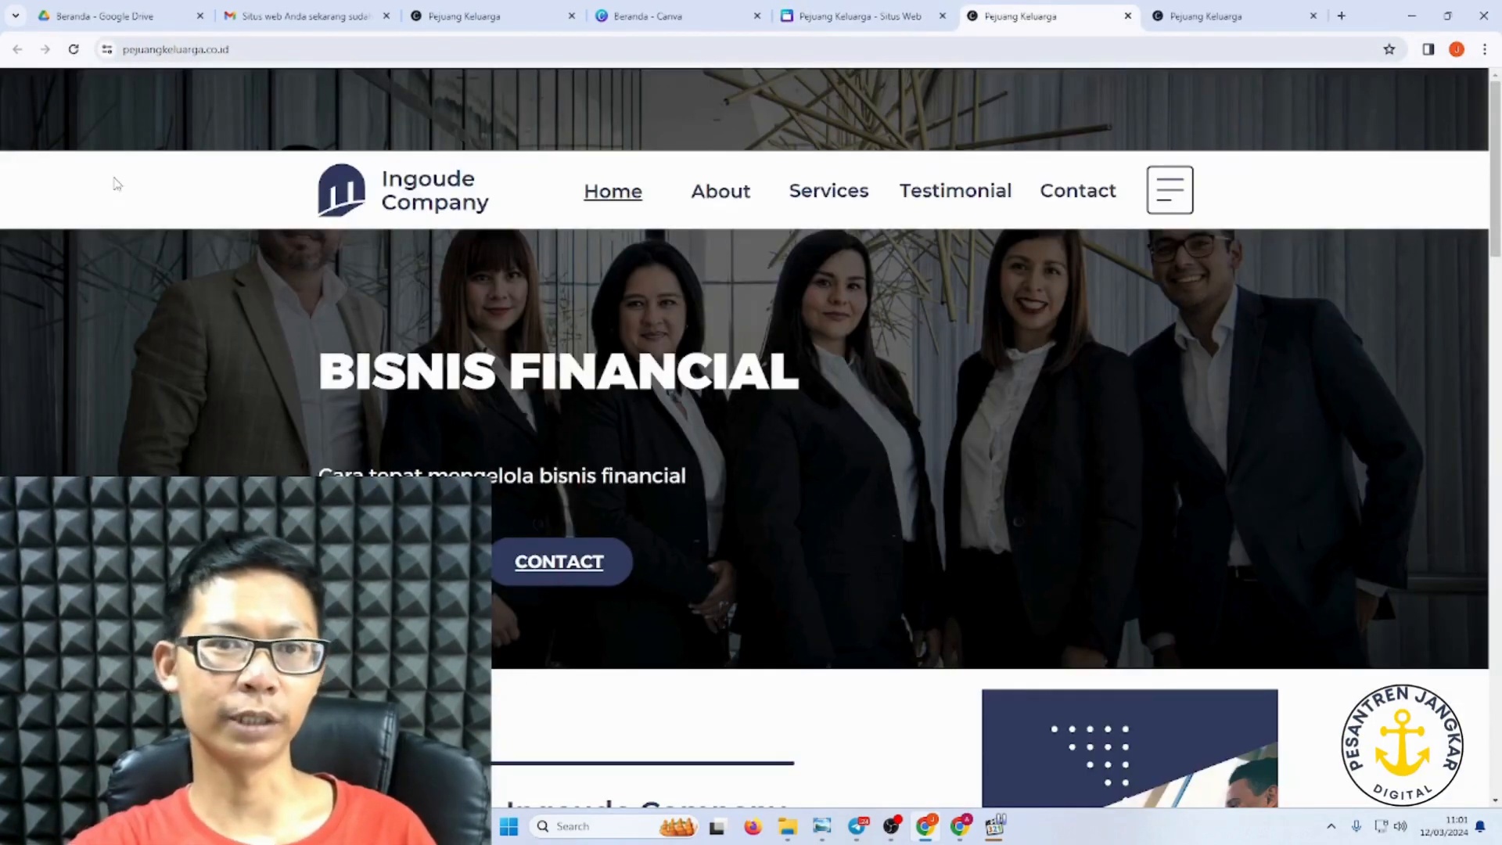
Step: Reload the live site and test that its CONTACT button opens a WhatsApp chat
scroll(389, 372, "down", 4)
scroll(389, 372, "up", 4)
left_click(268, 50)
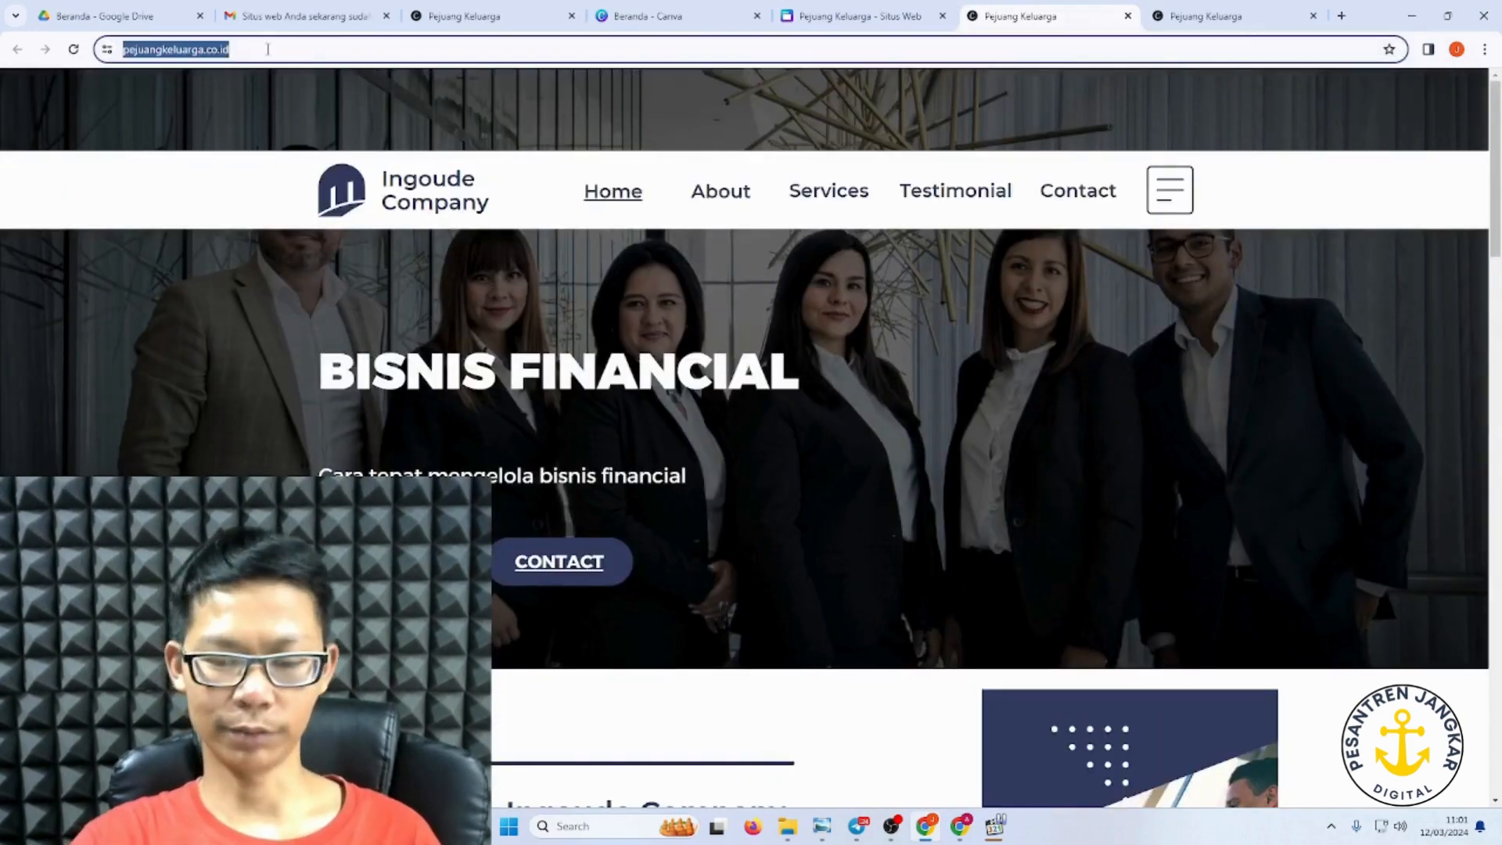
key("Escape")
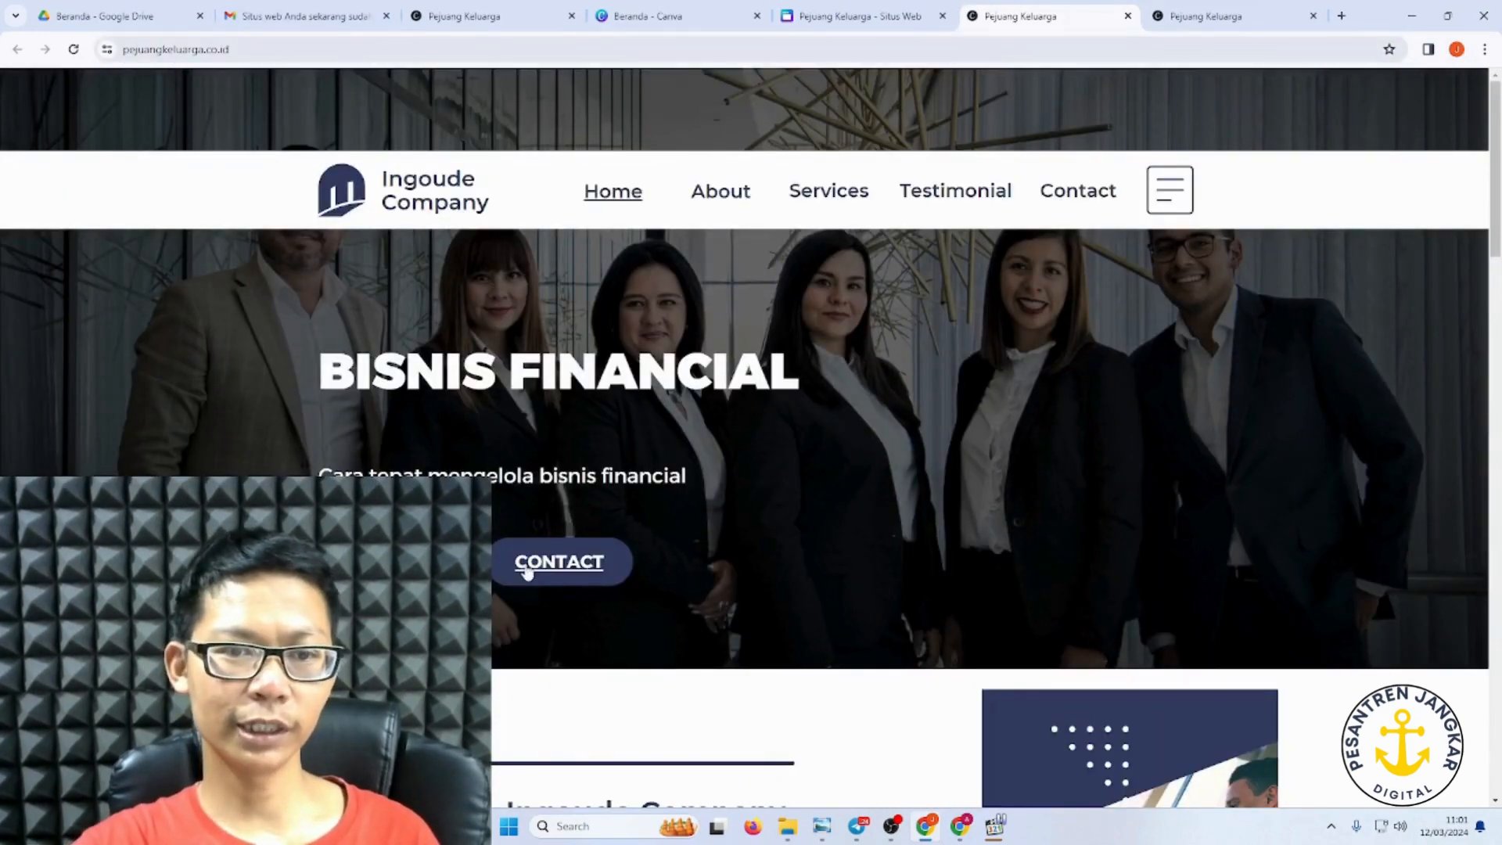
left_click(561, 563)
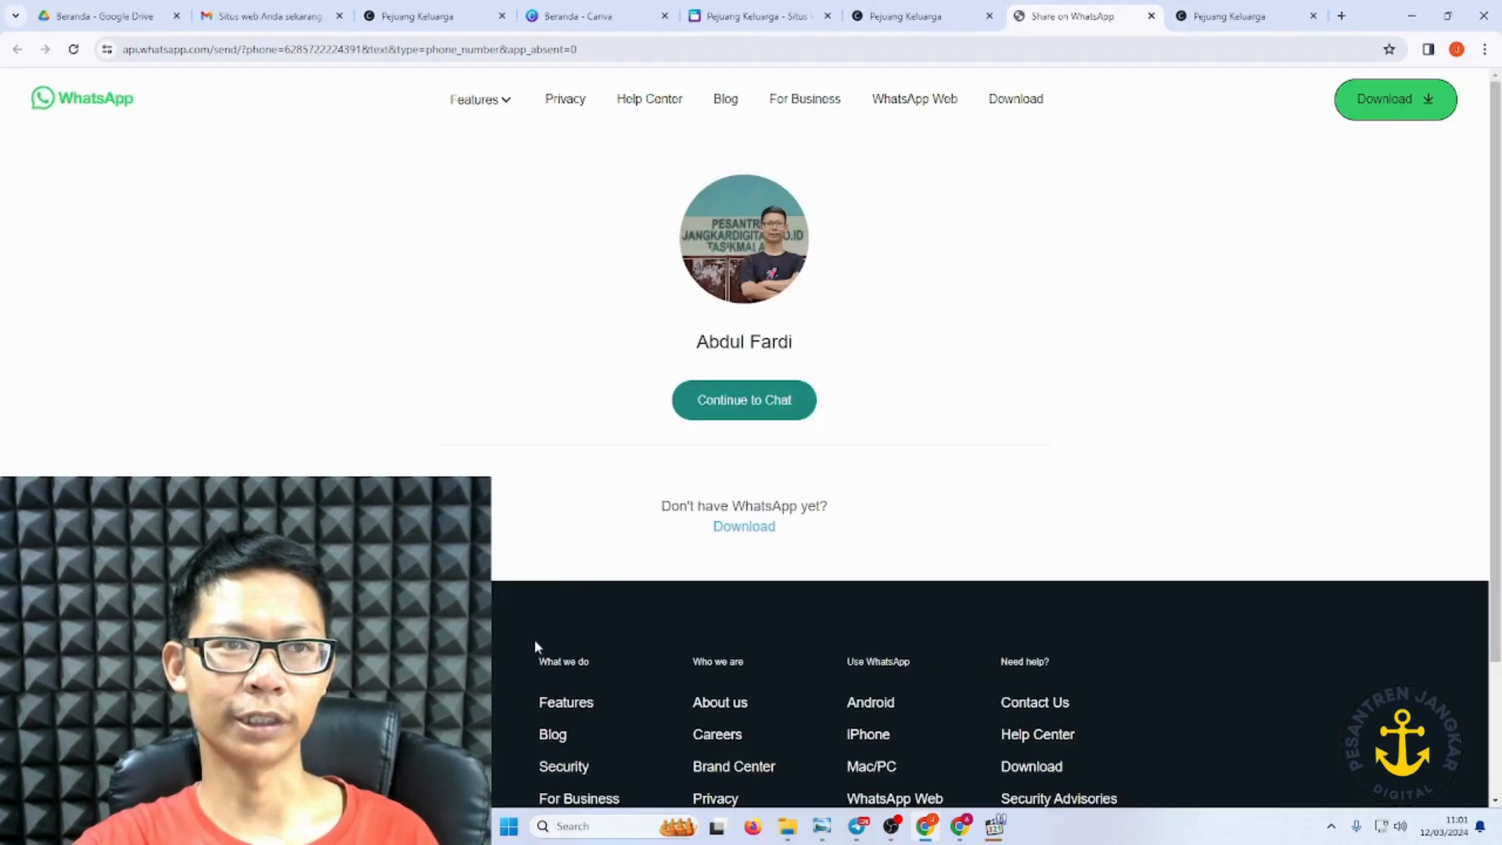
Step: Return to the published Pejuang Keluarga site and scroll through the updated page
left_click(938, 17)
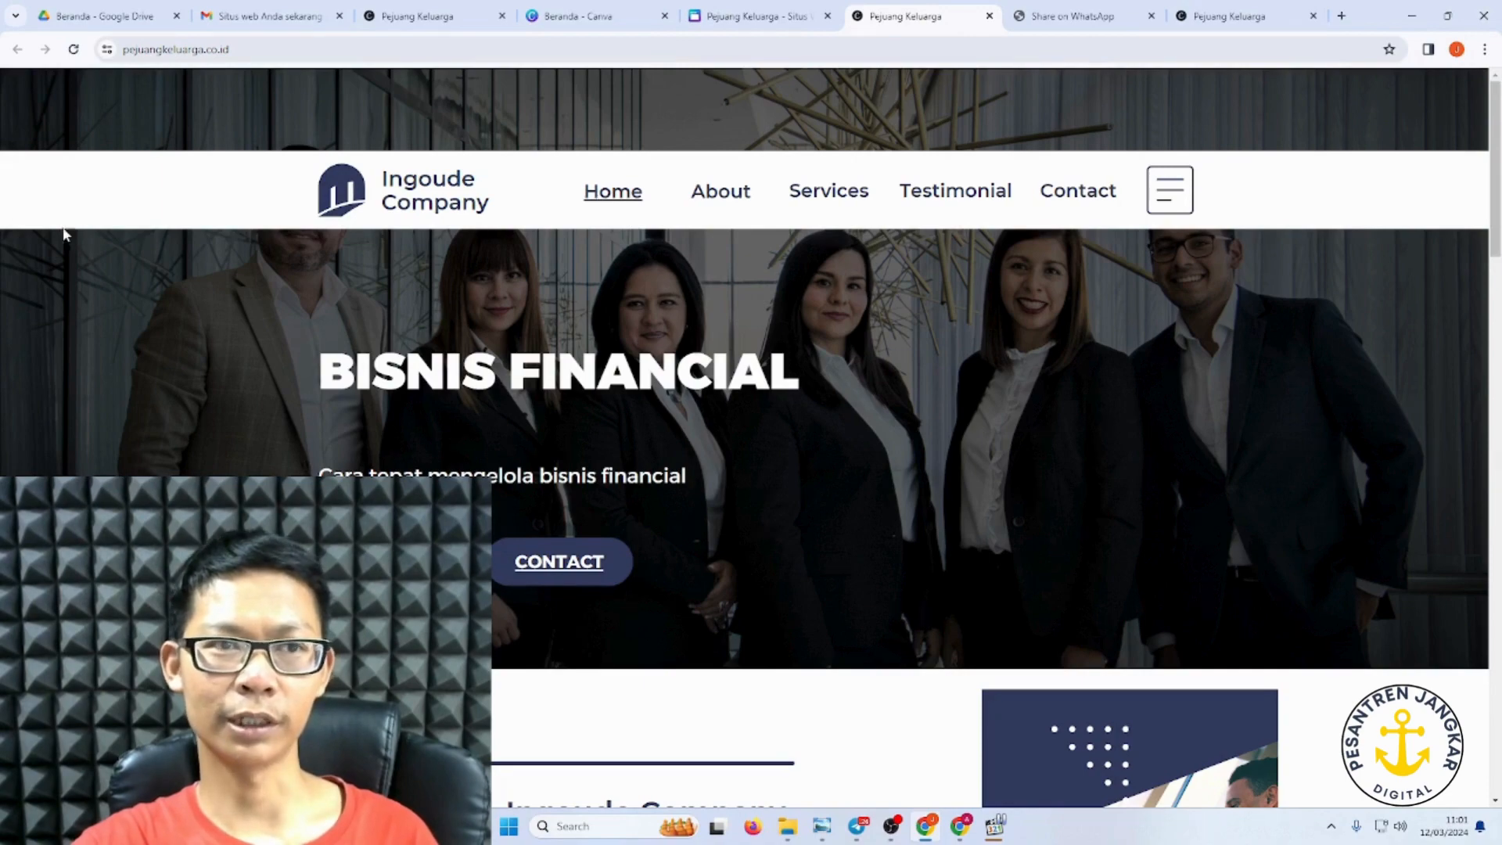
scroll(858, 508, "down", 7)
scroll(915, 500, "up", 5)
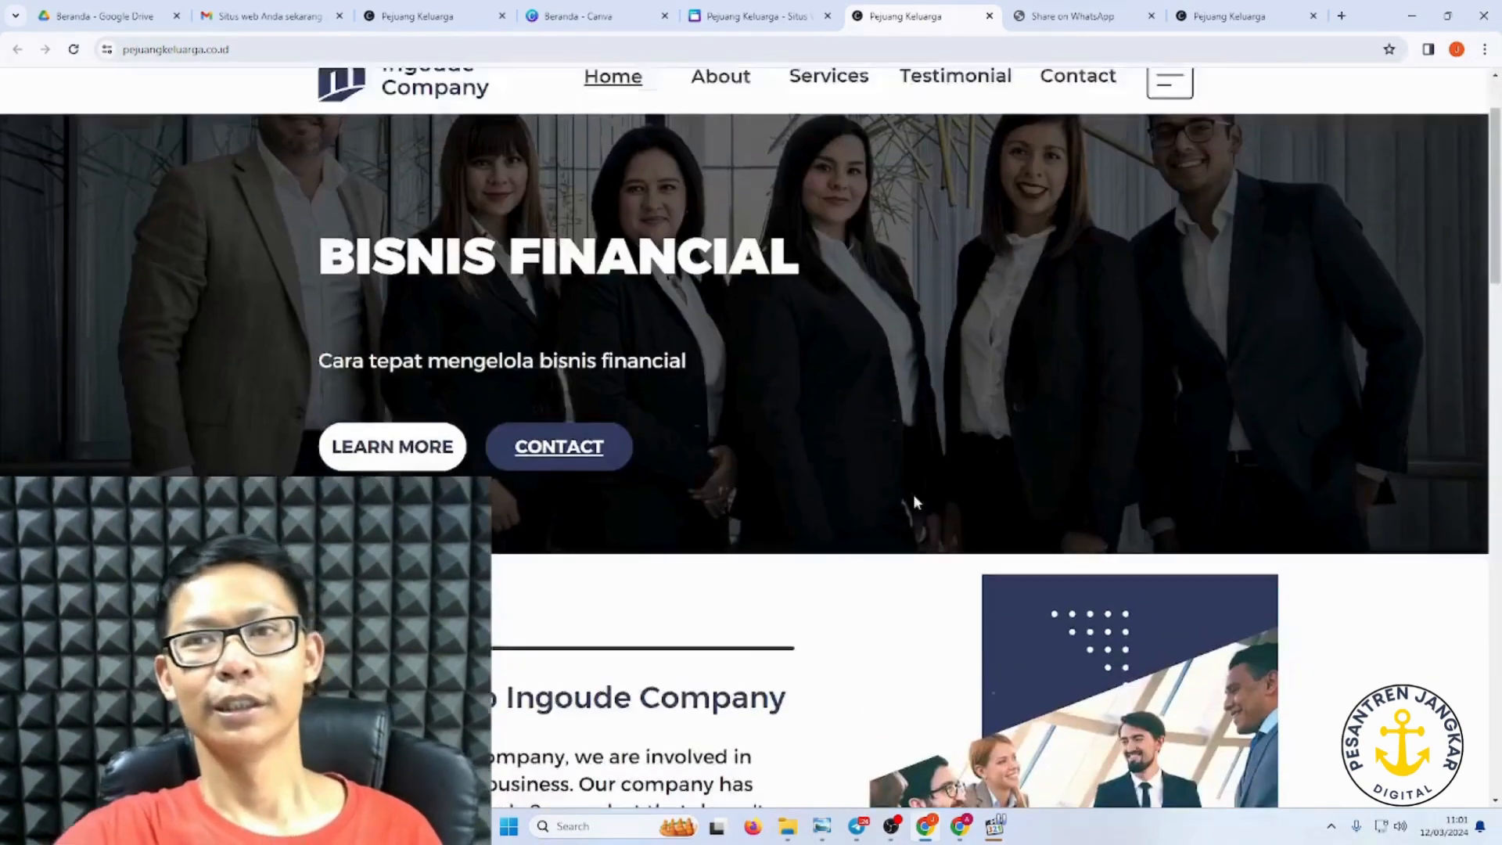
scroll(915, 500, "up", 1)
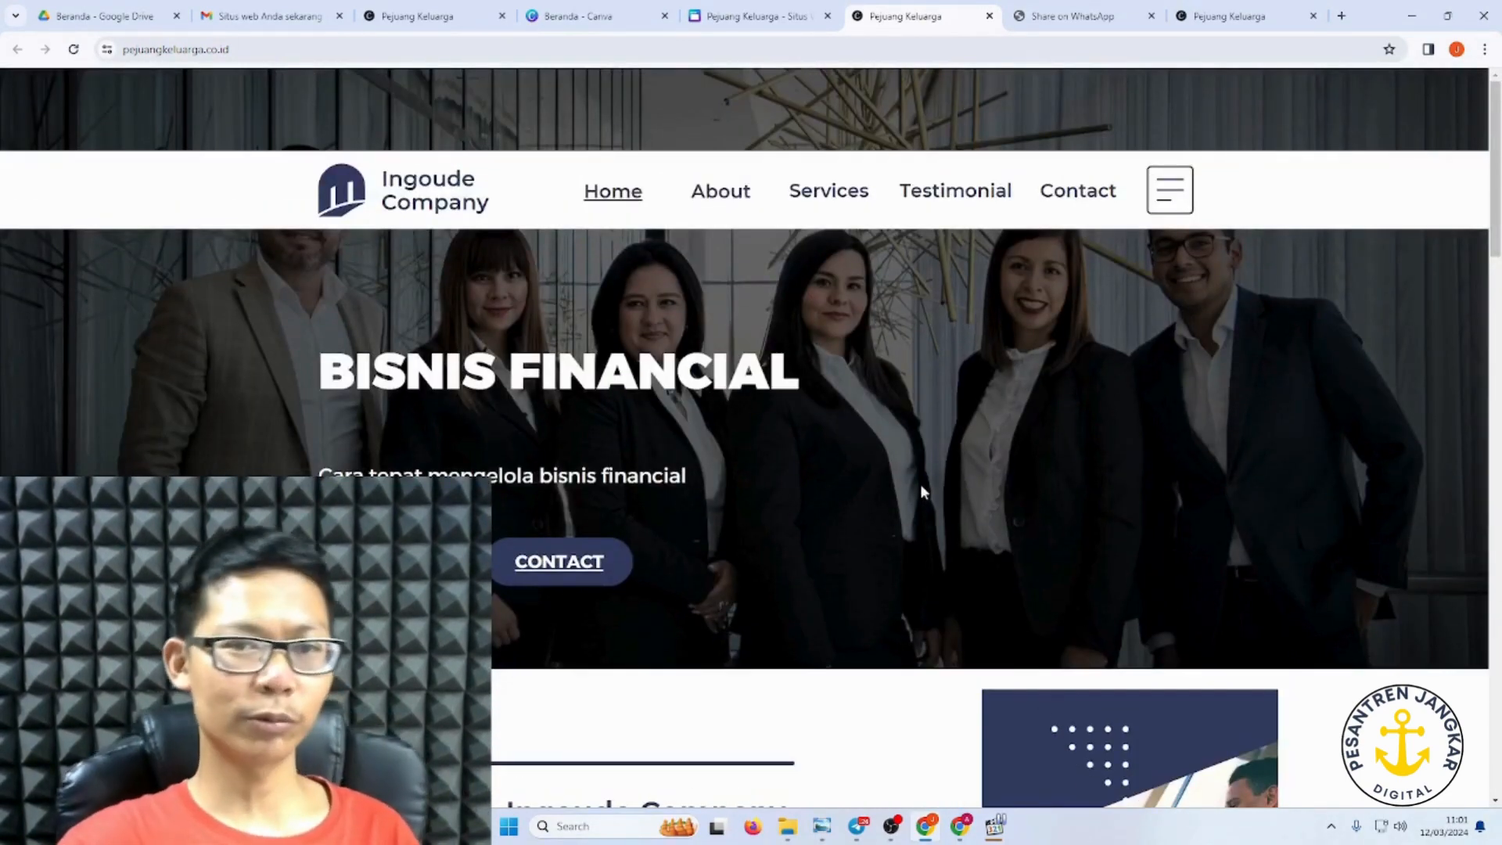